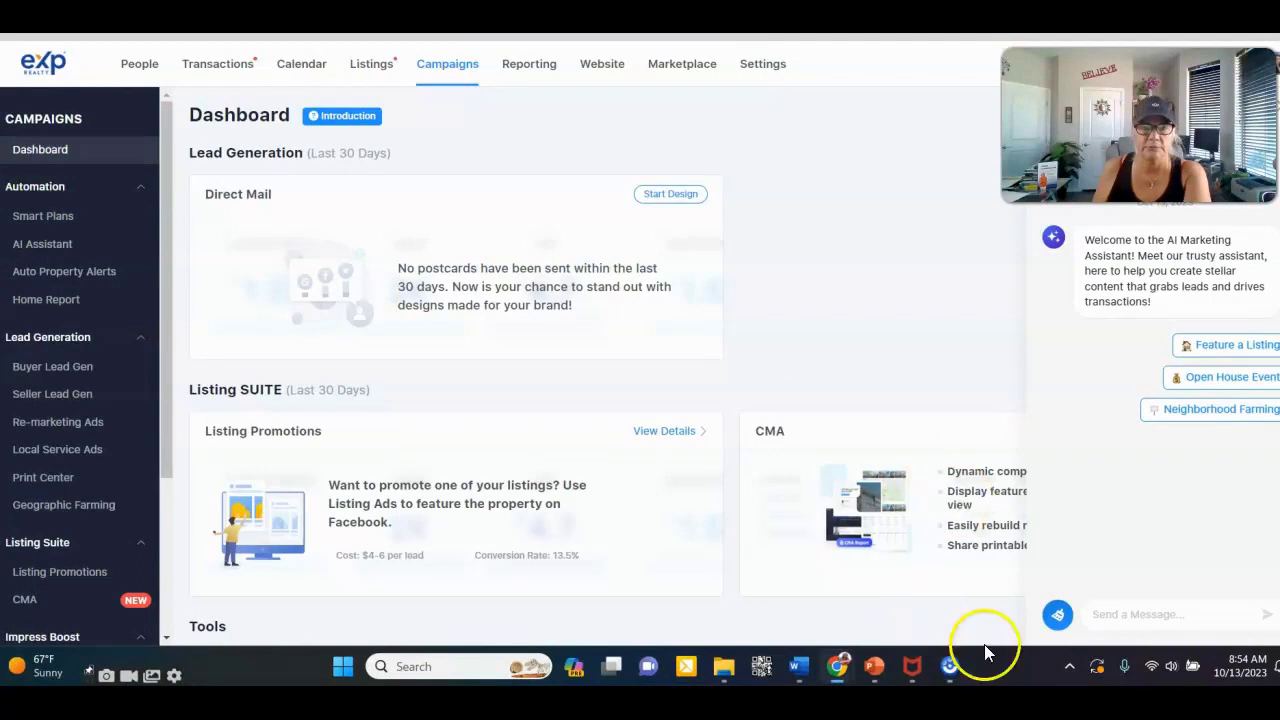
mouse_move(952, 676)
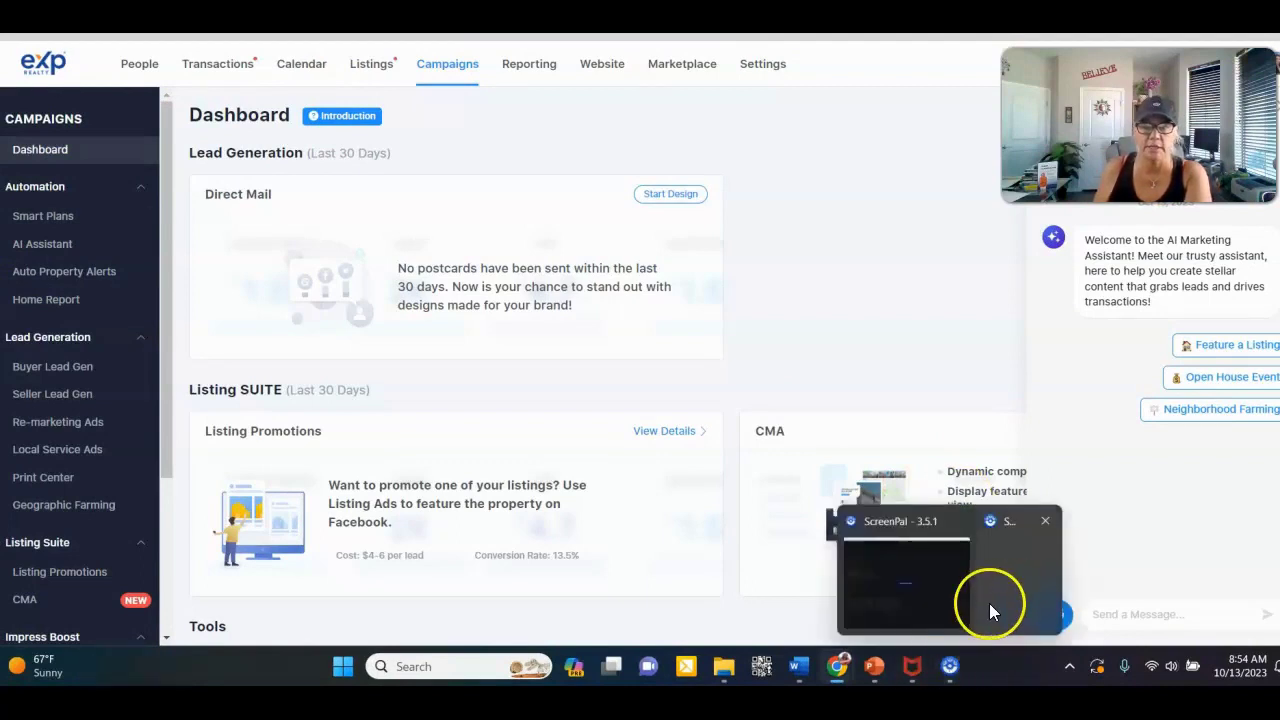
mouse_move(912, 668)
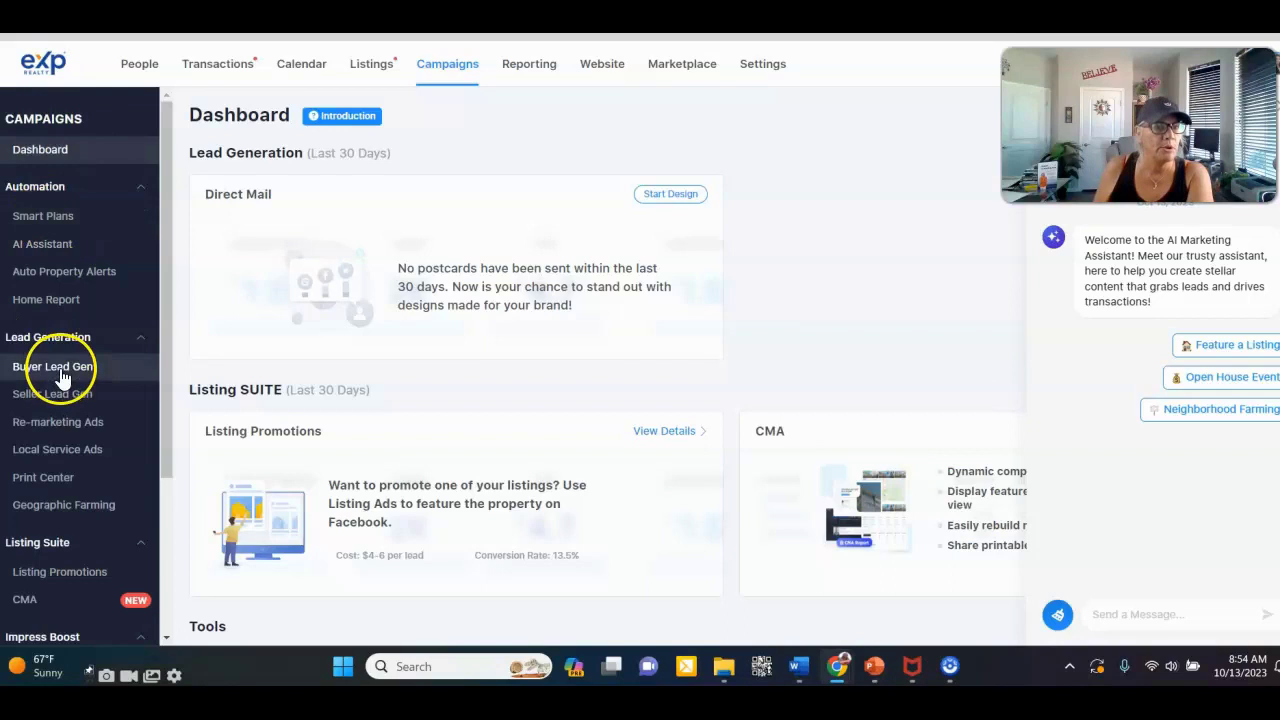
- Open the campaign Smart Plans, look through the existing plans, and start adding a new one
click(54, 220)
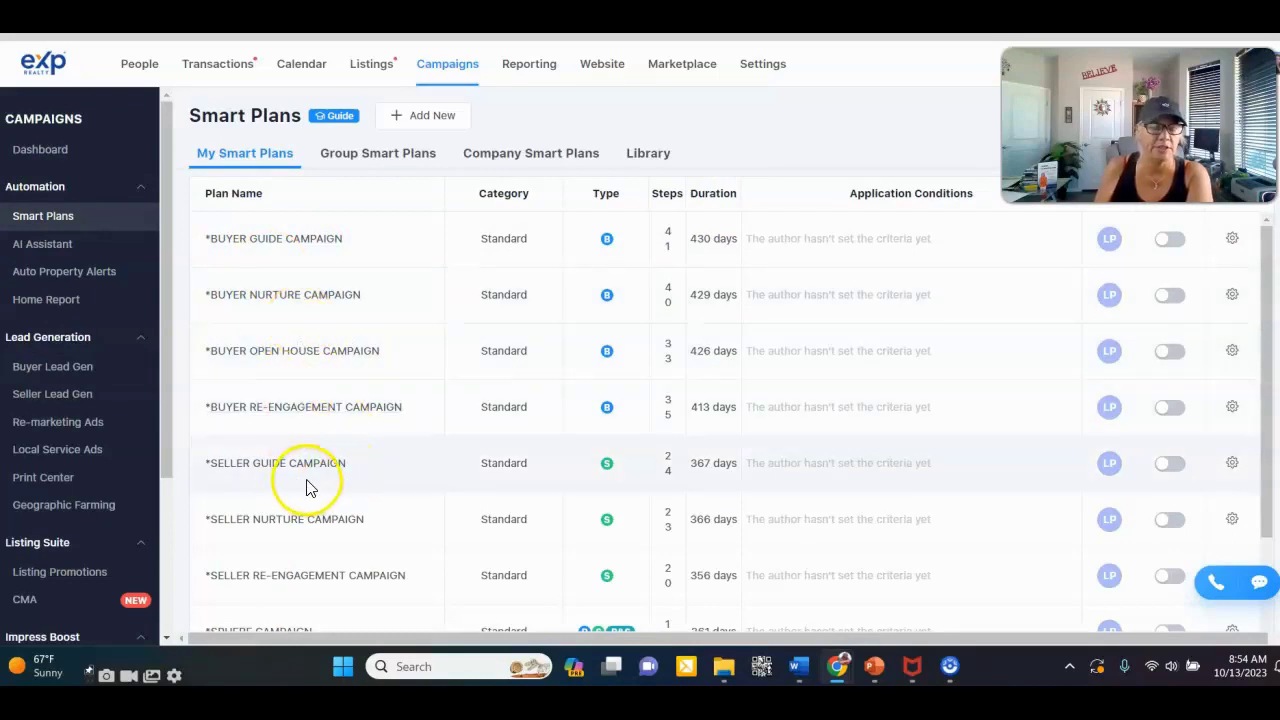
scroll(350, 484, down, 1)
scroll(395, 485, down, 1)
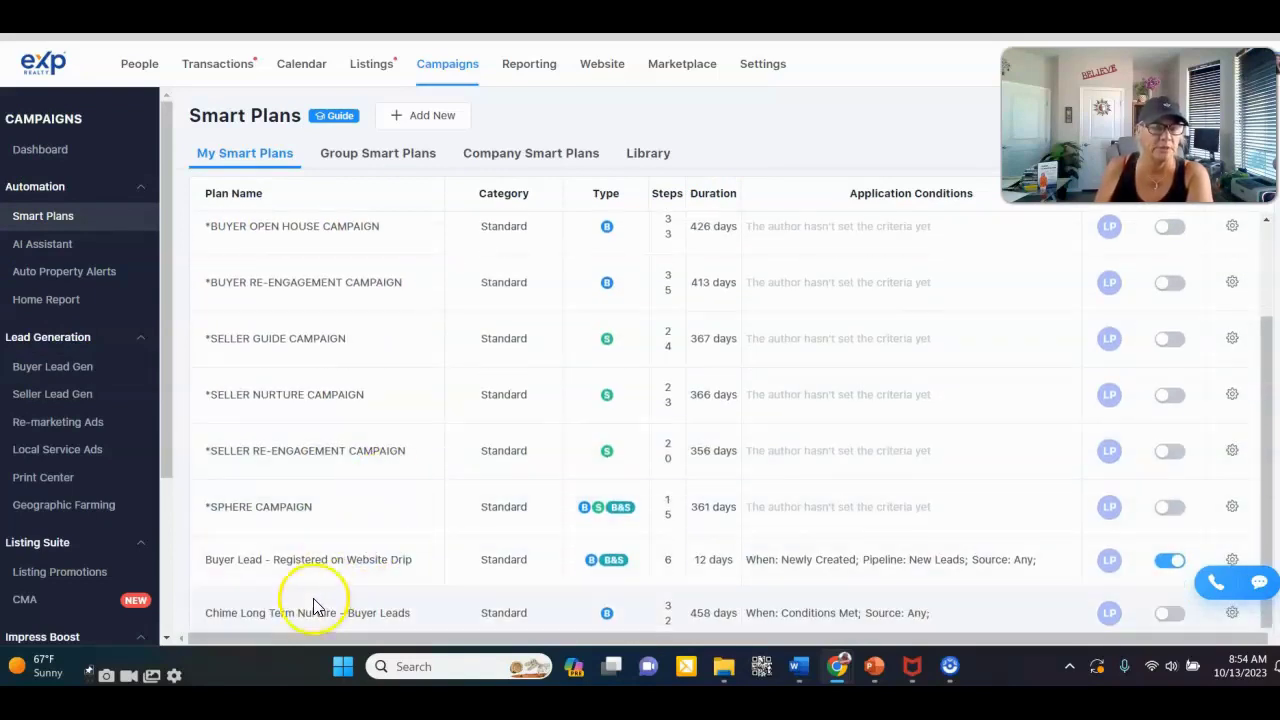
scroll(300, 355, up, 3)
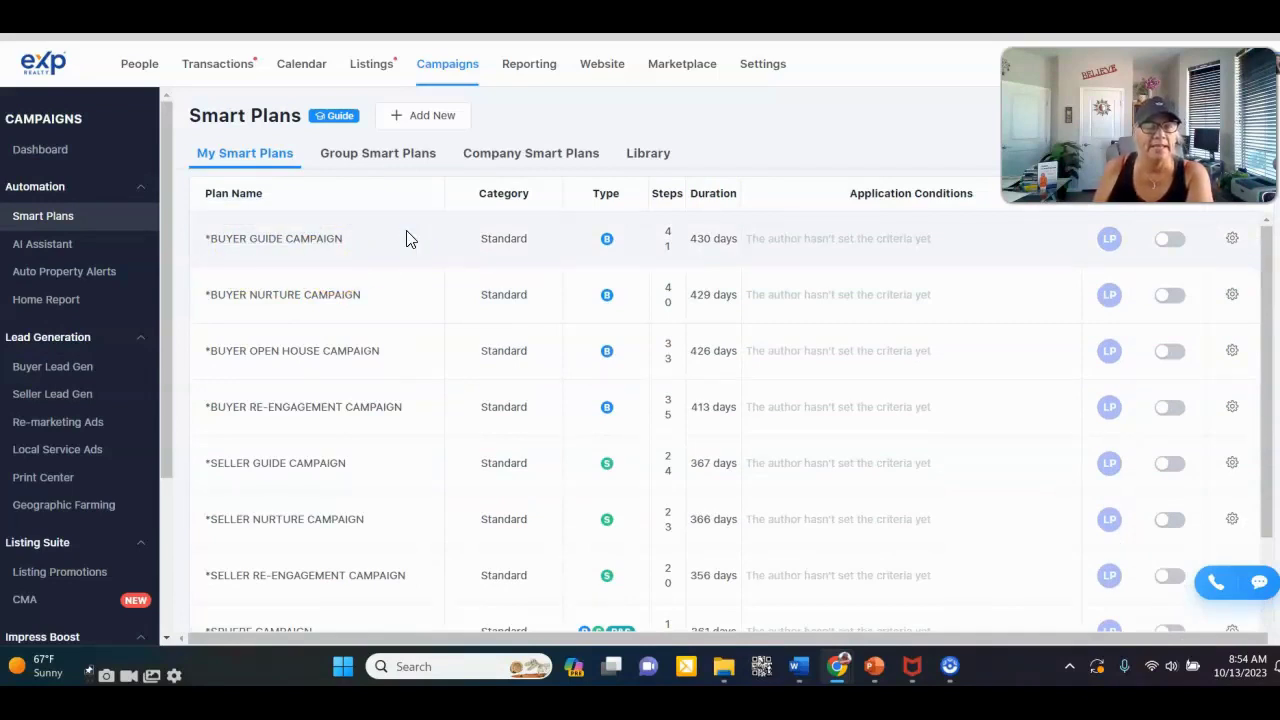
click(431, 125)
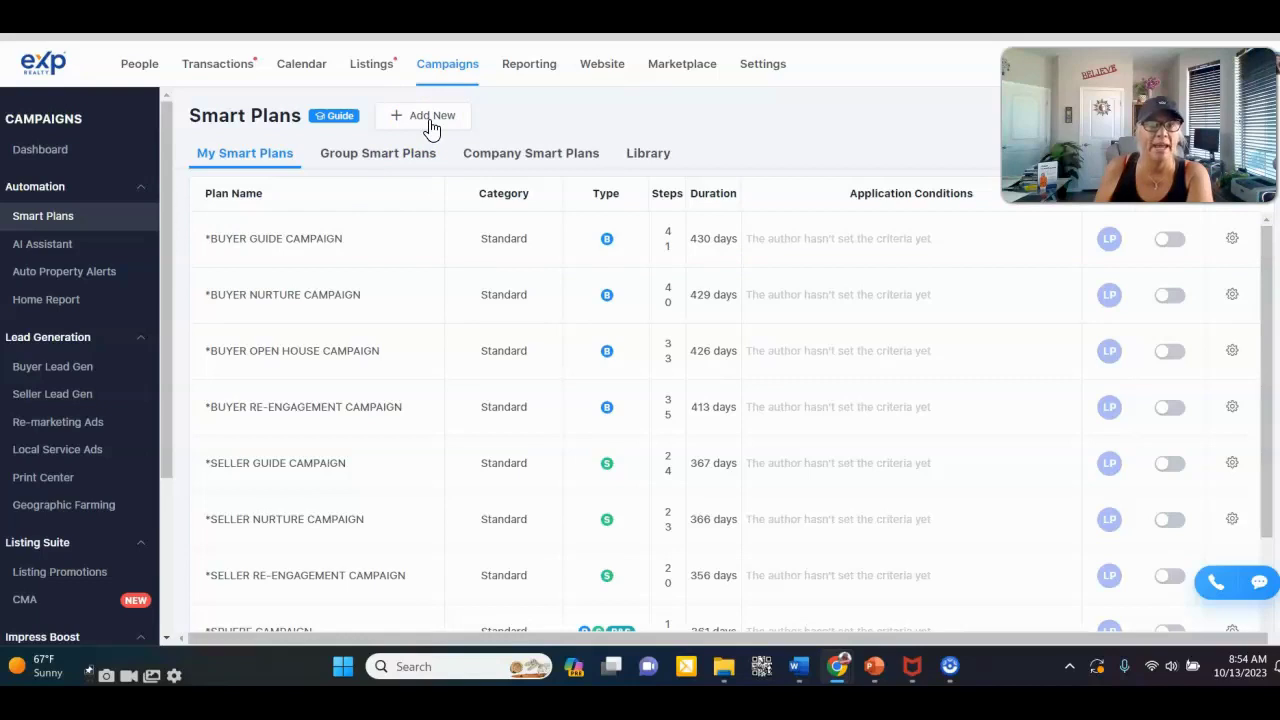
click(430, 118)
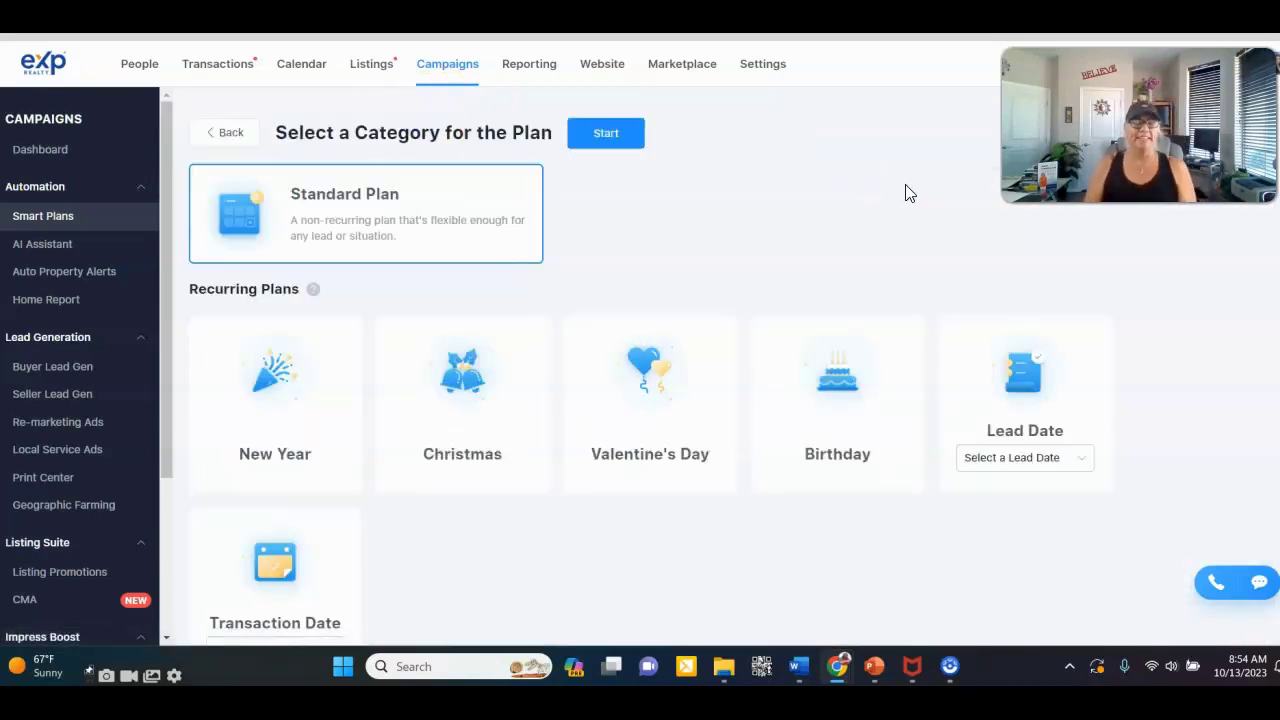
- Examine the recurring plan categories and the date options offered for a Lead Date plan
scroll(329, 455, down, 1)
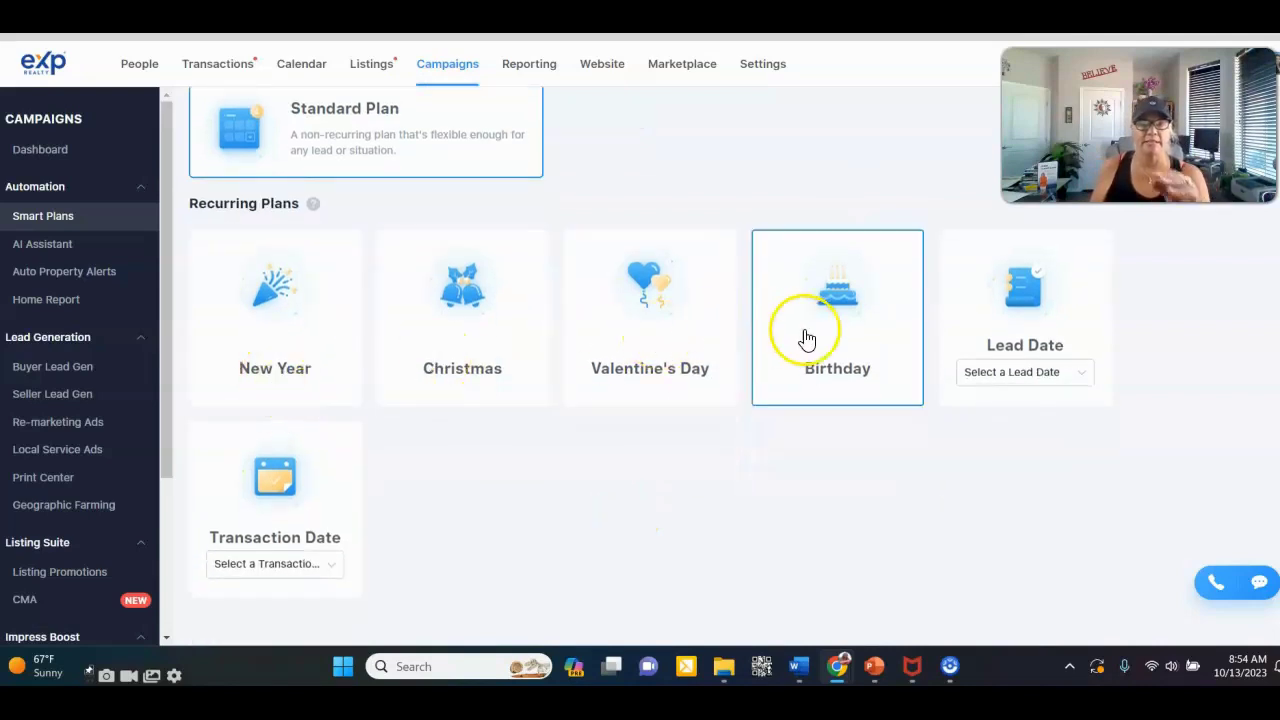
click(1049, 380)
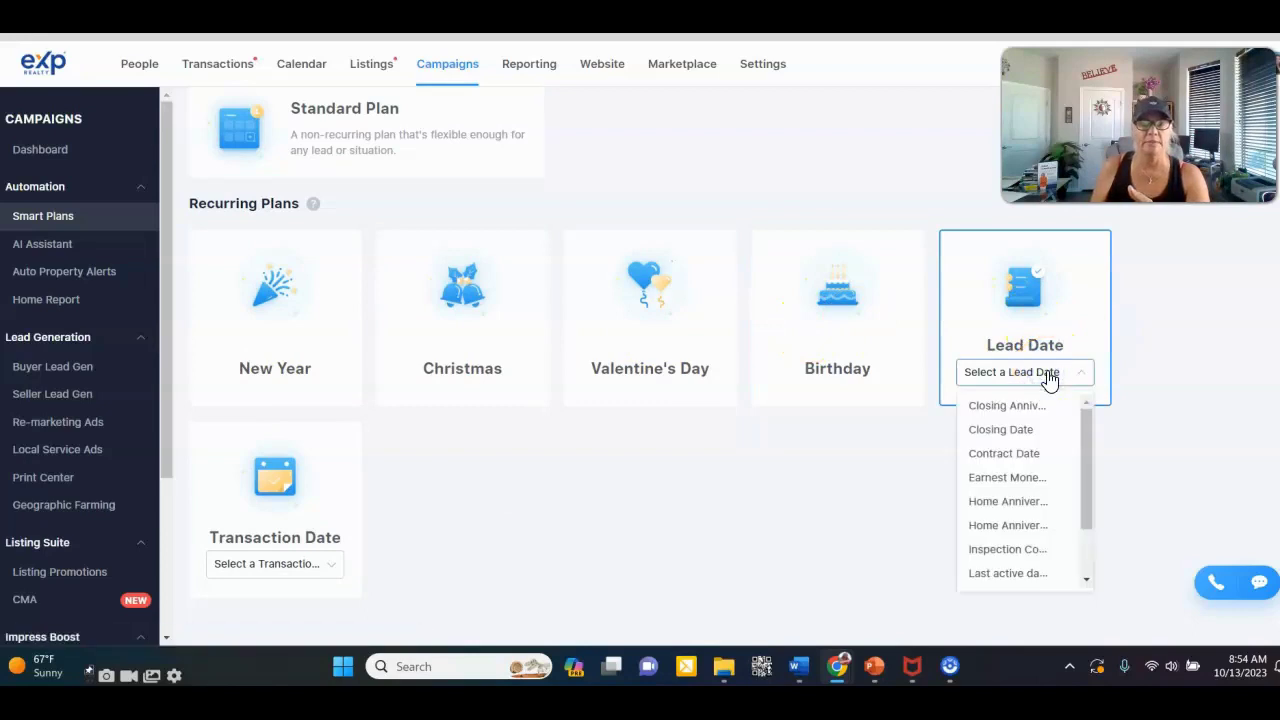
scroll(1037, 515, down, 2)
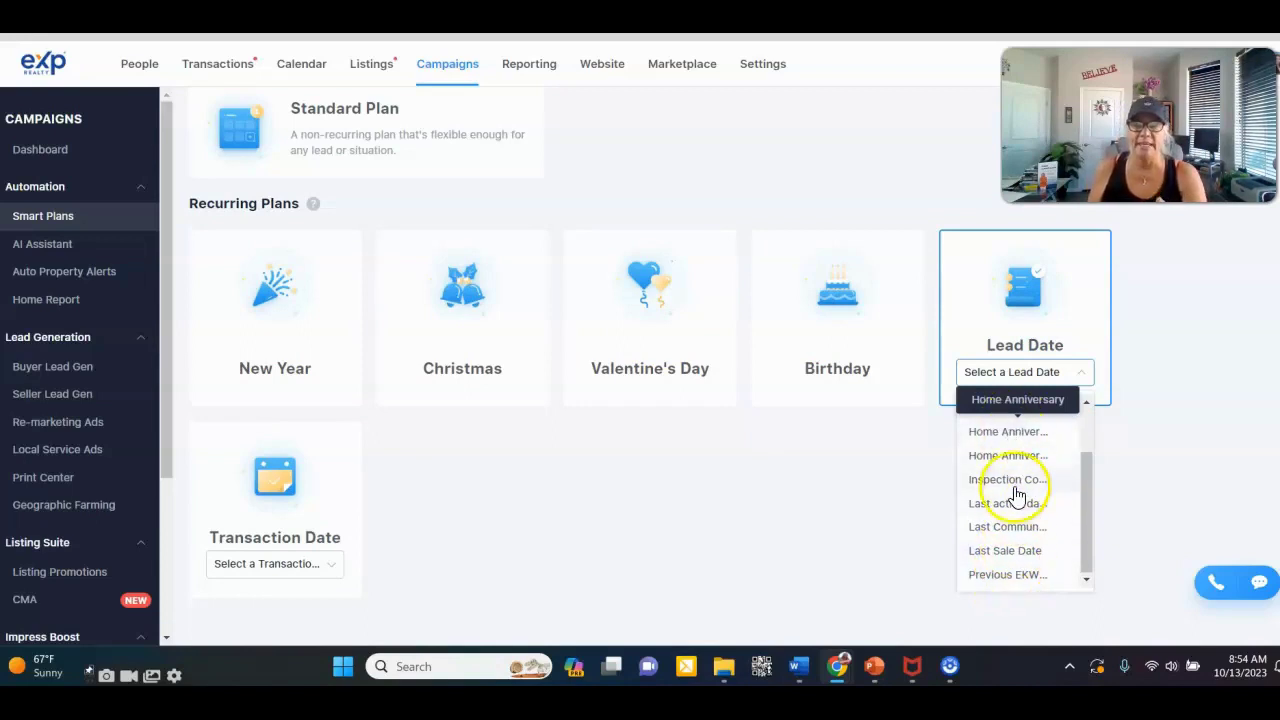
scroll(1014, 495, up, 3)
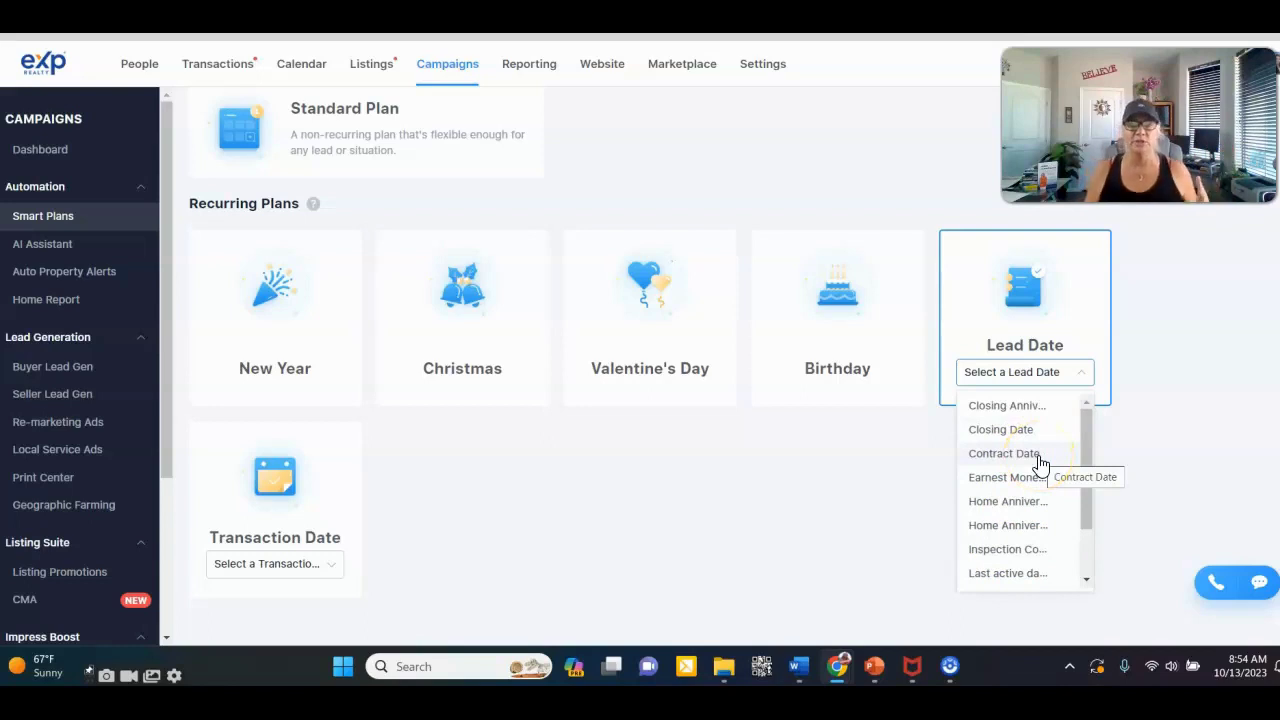
scroll(1035, 510, down, 3)
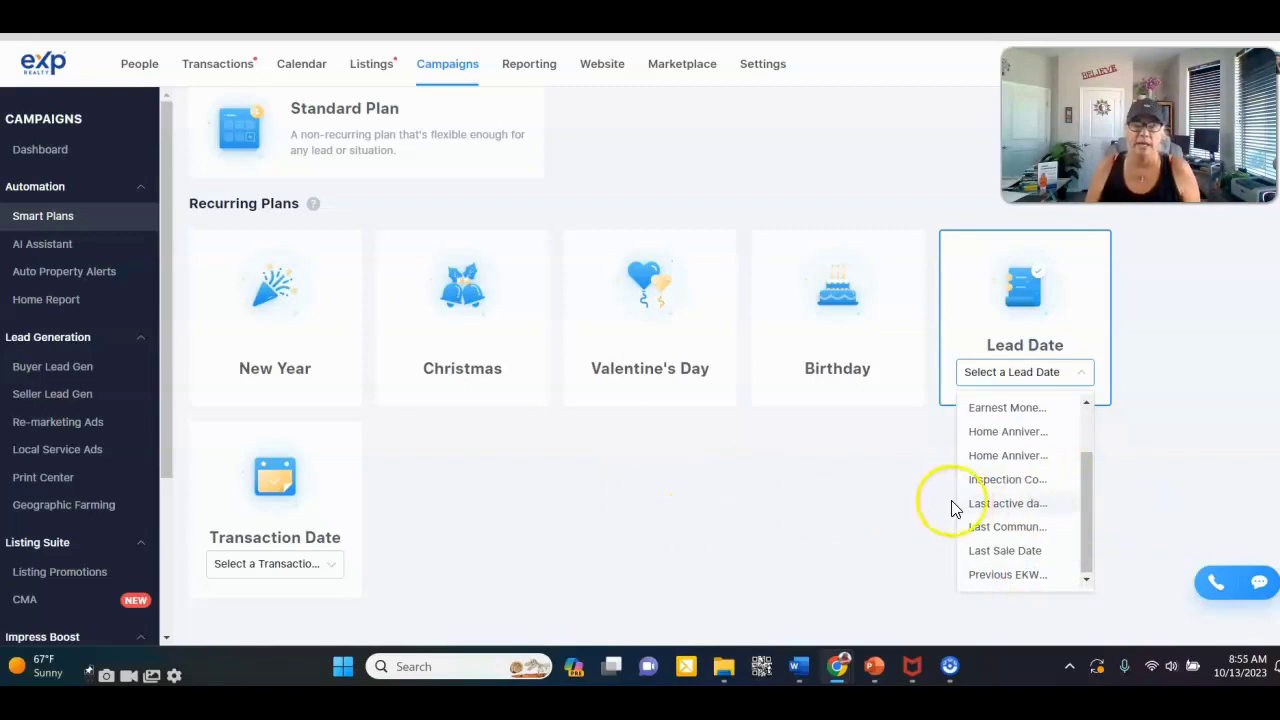
scroll(783, 543, up, 1)
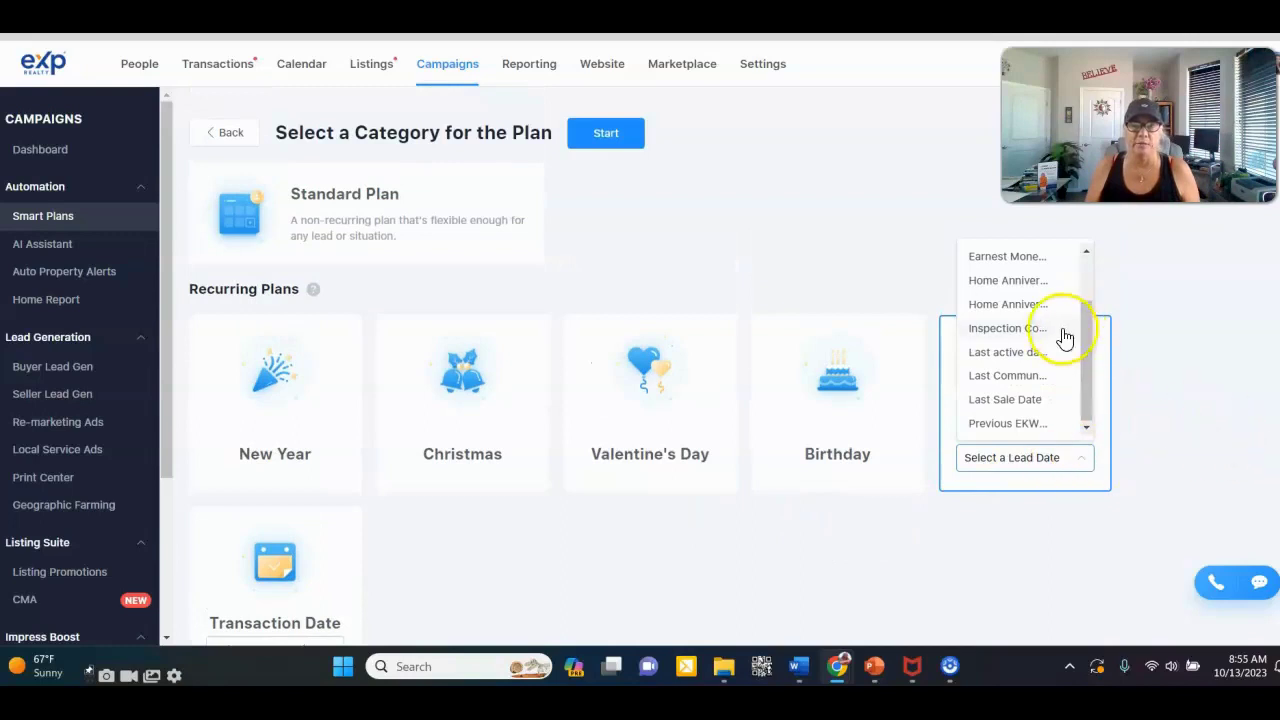
scroll(1149, 409, down, 2)
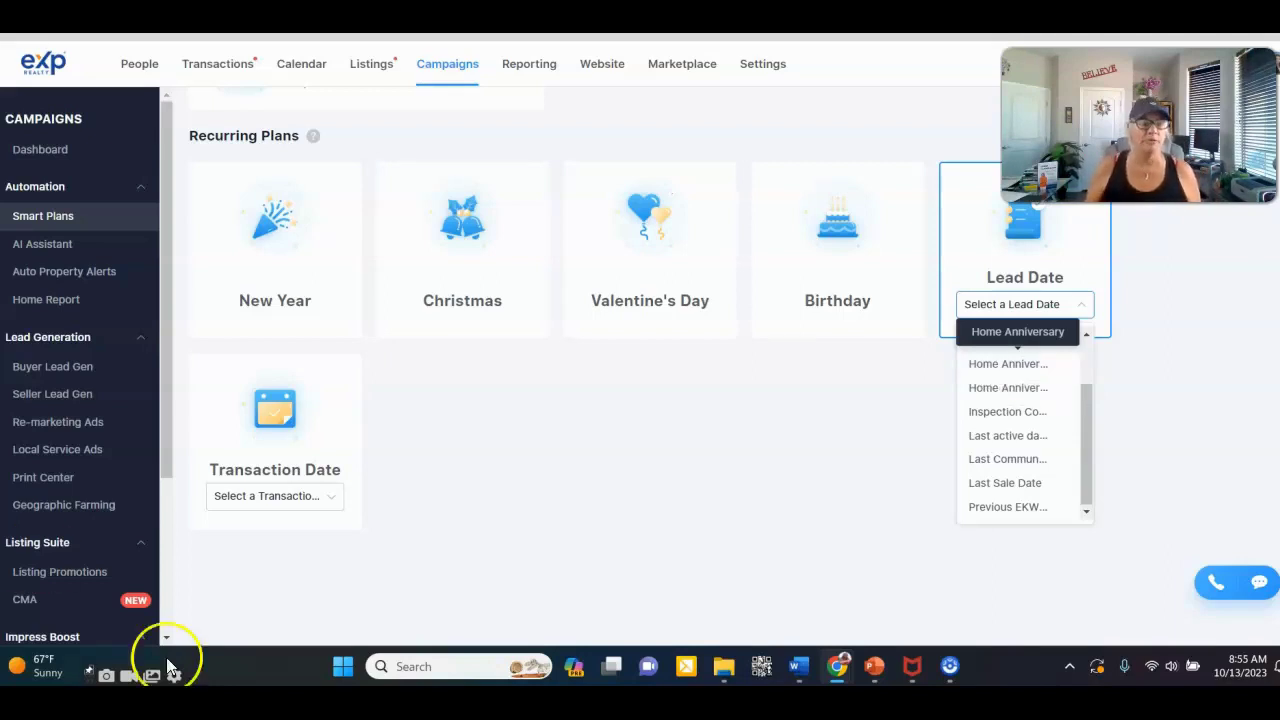
- Examine the date options offered for a Transaction Date recurring plan, without choosing one
click(293, 497)
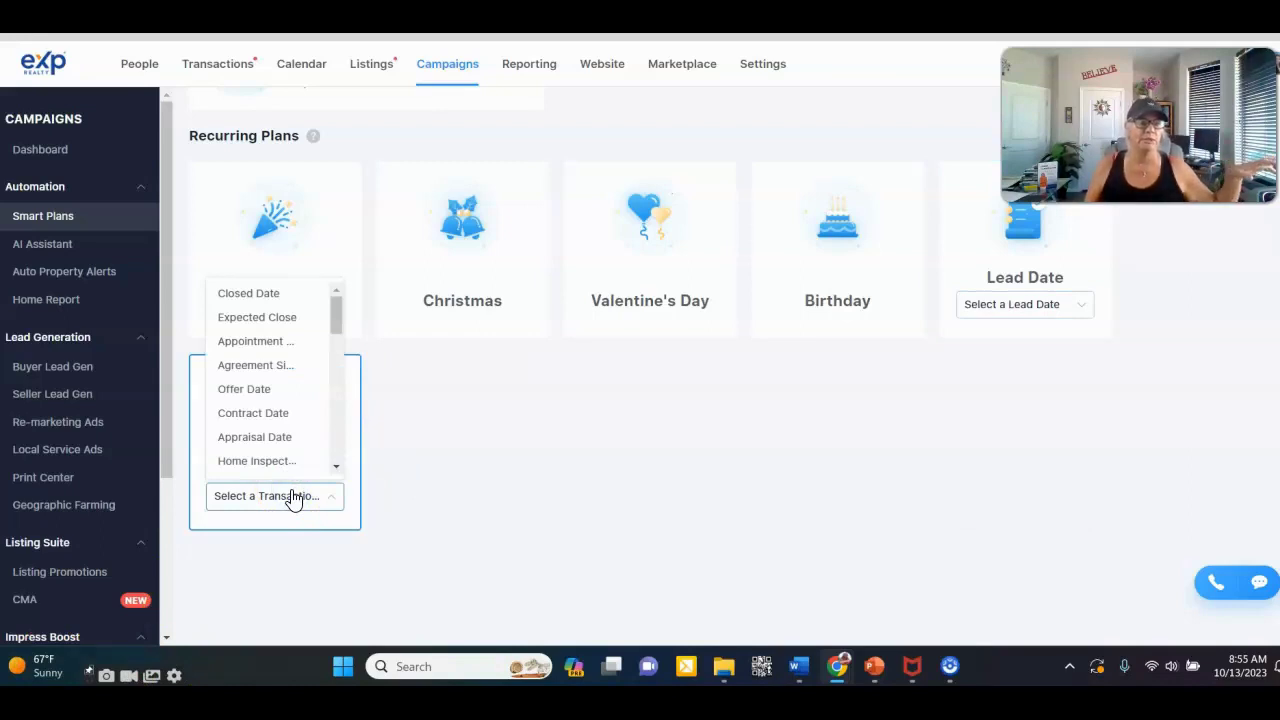
scroll(282, 355, down, 2)
scroll(283, 438, down, 4)
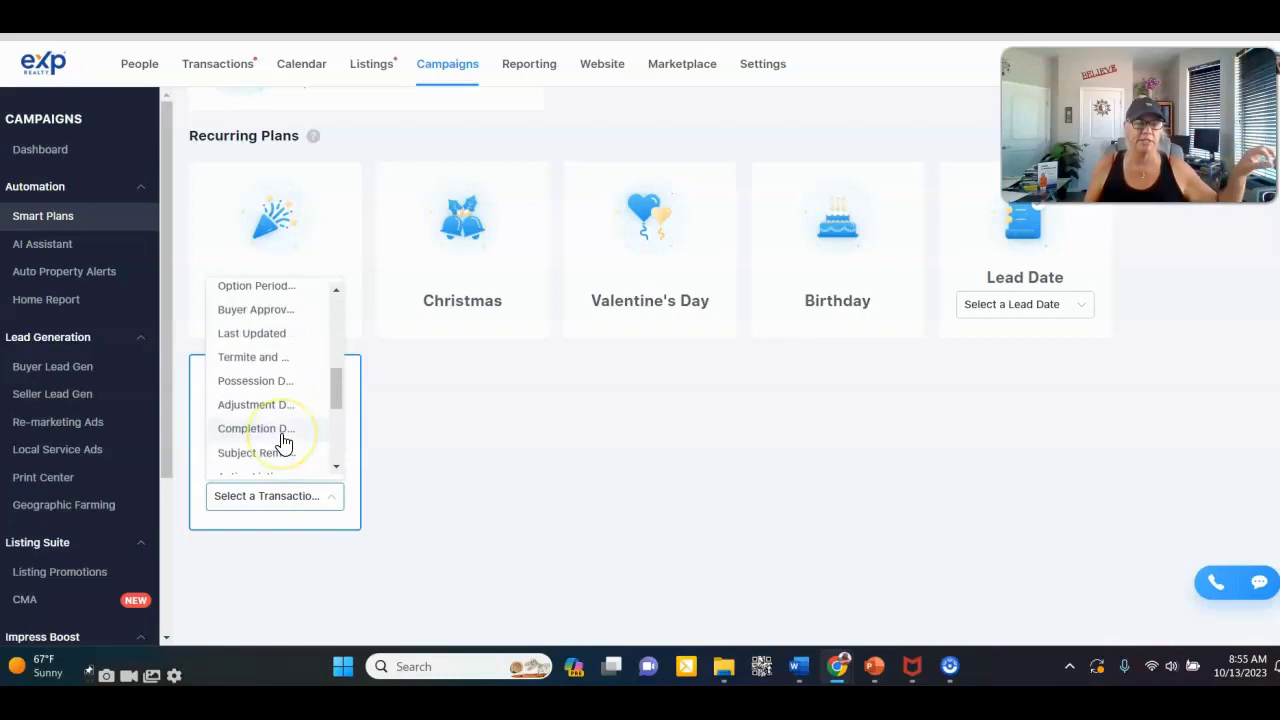
scroll(284, 441, down, 2)
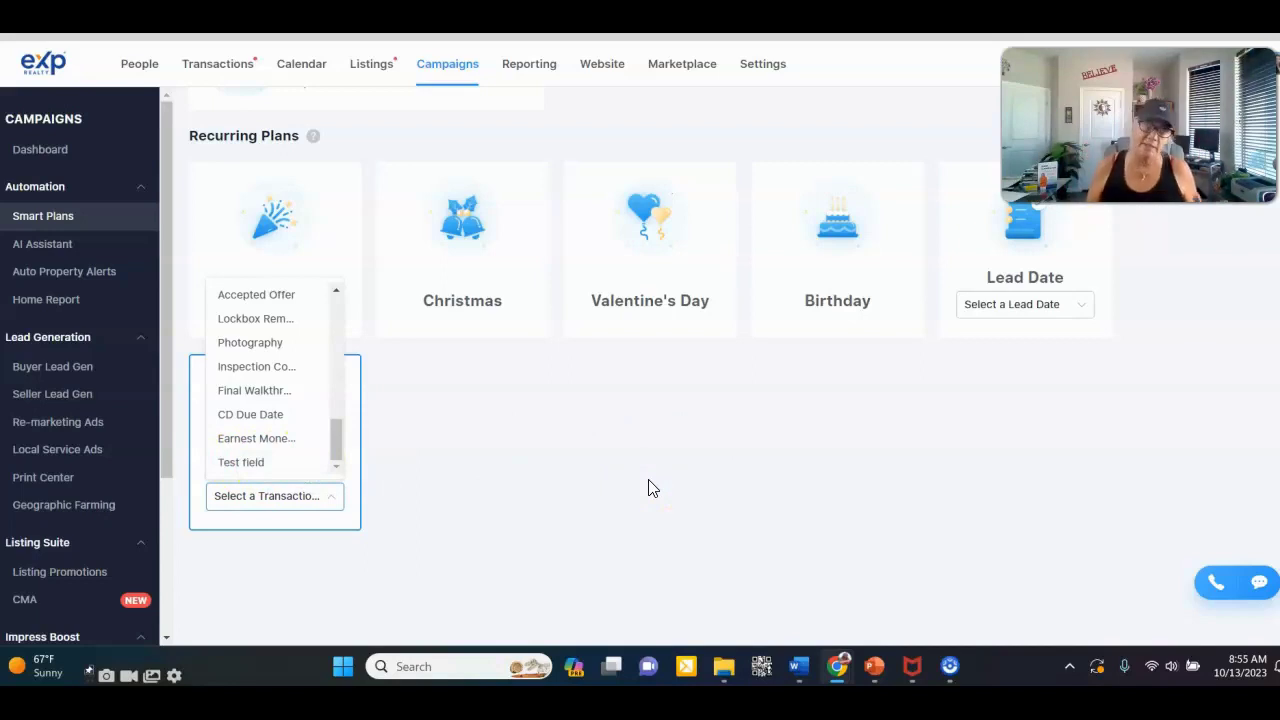
click(620, 437)
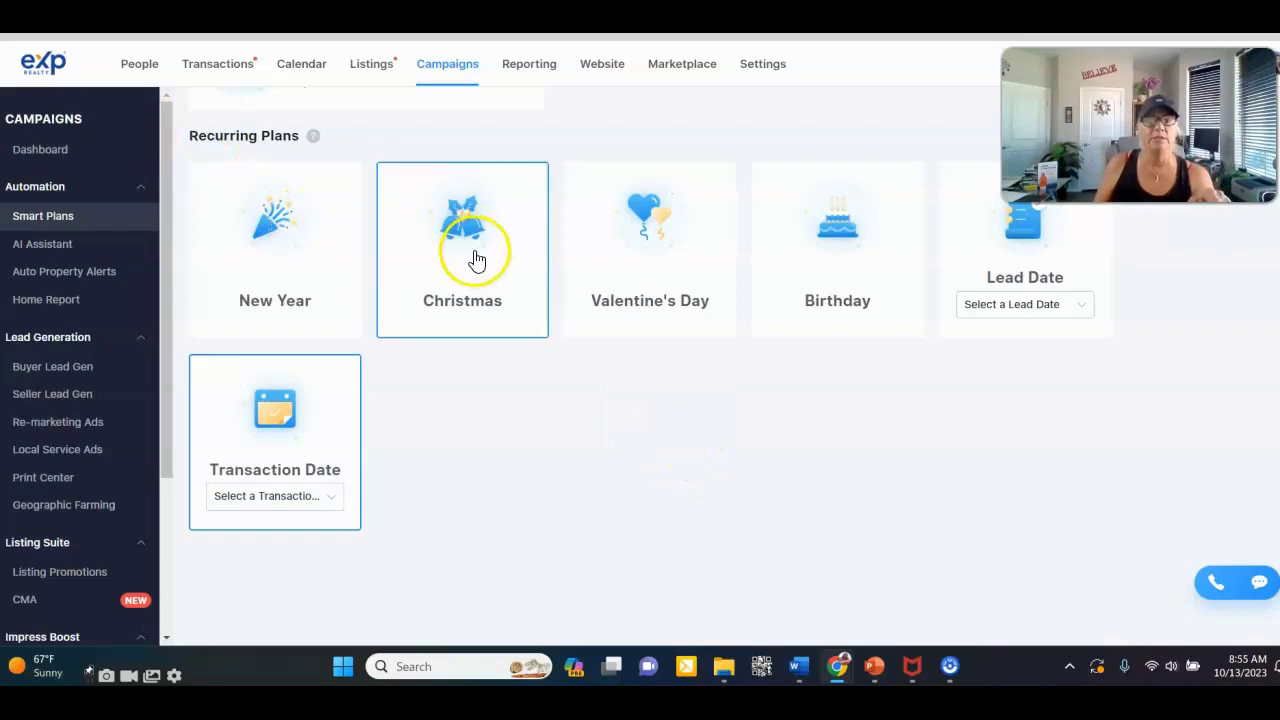
click(831, 258)
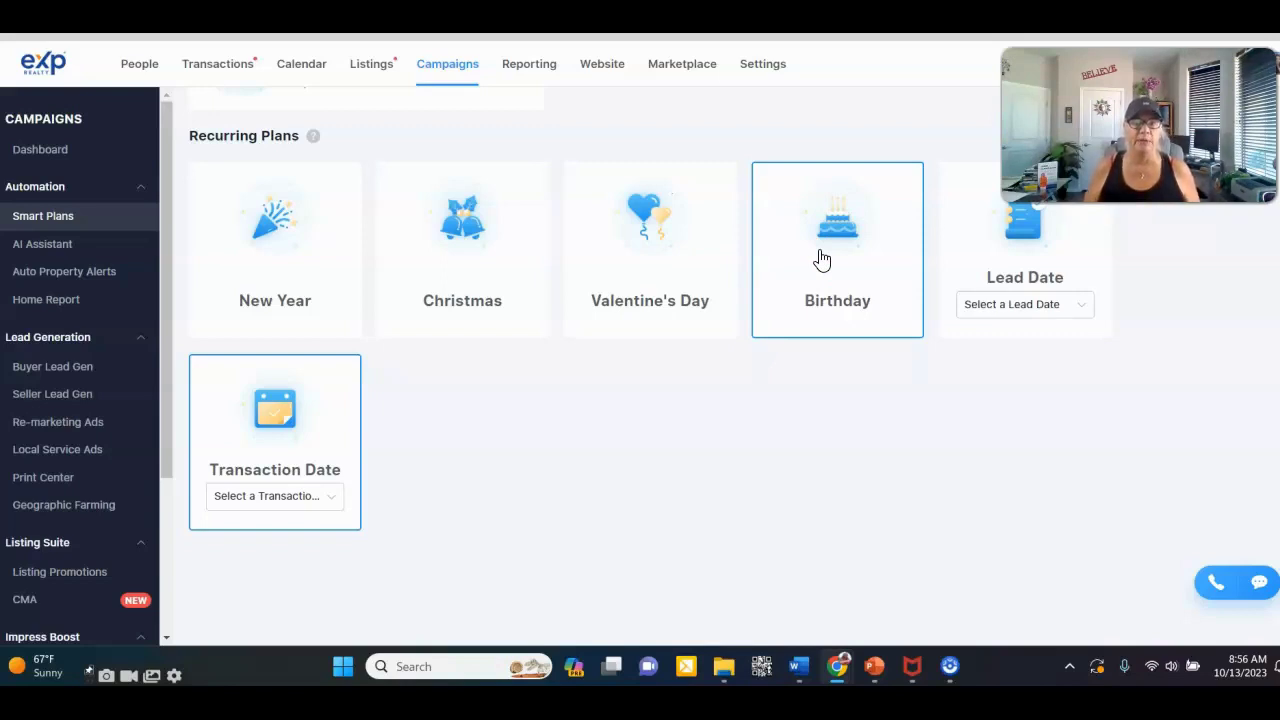
click(859, 263)
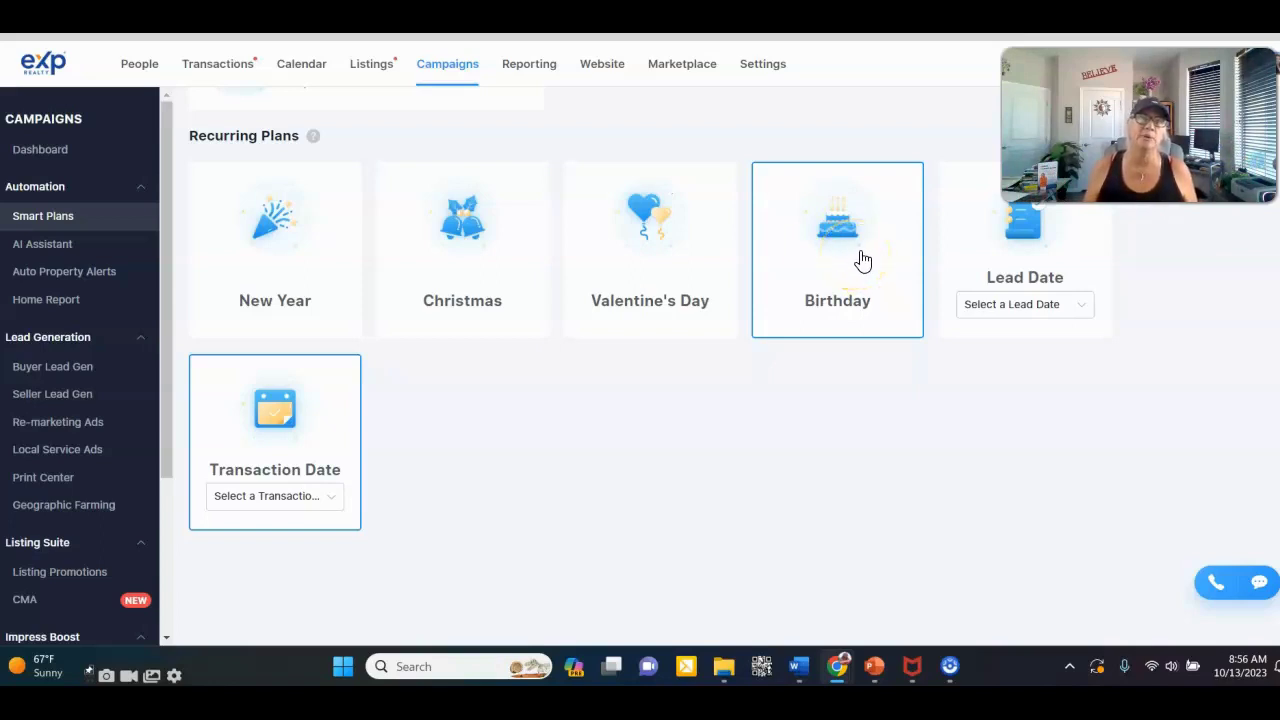
click(846, 257)
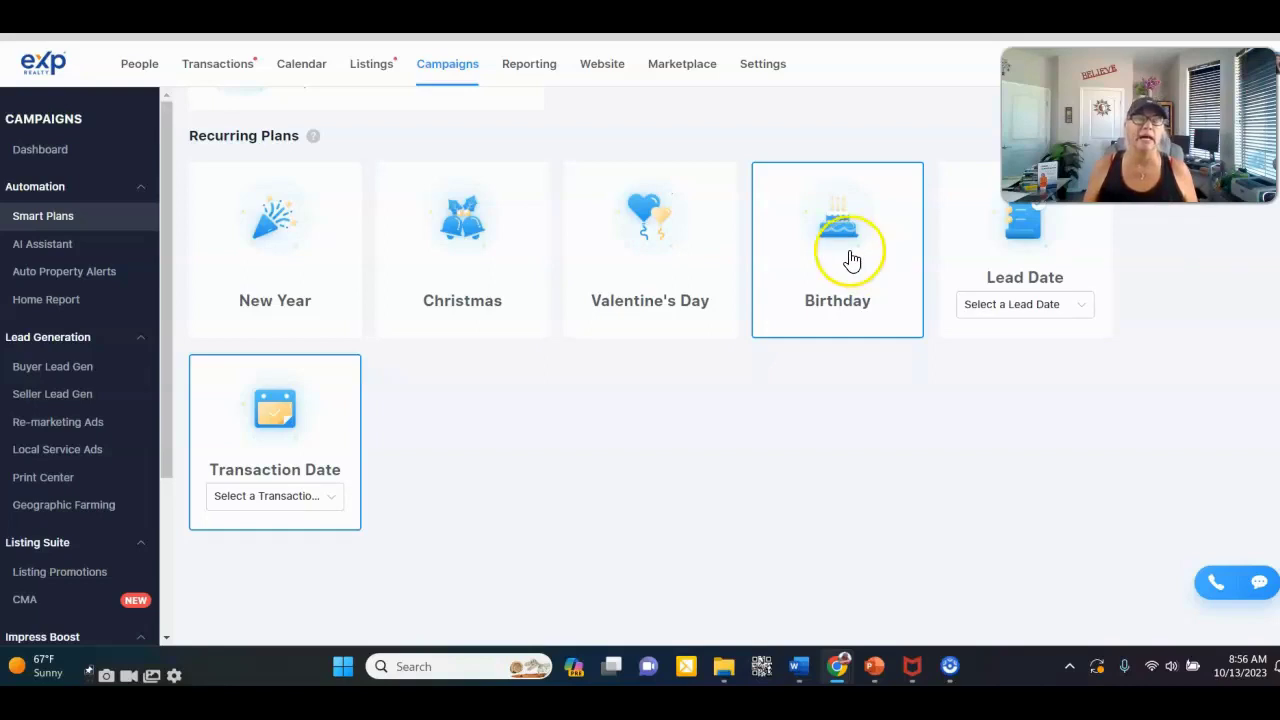
click(819, 265)
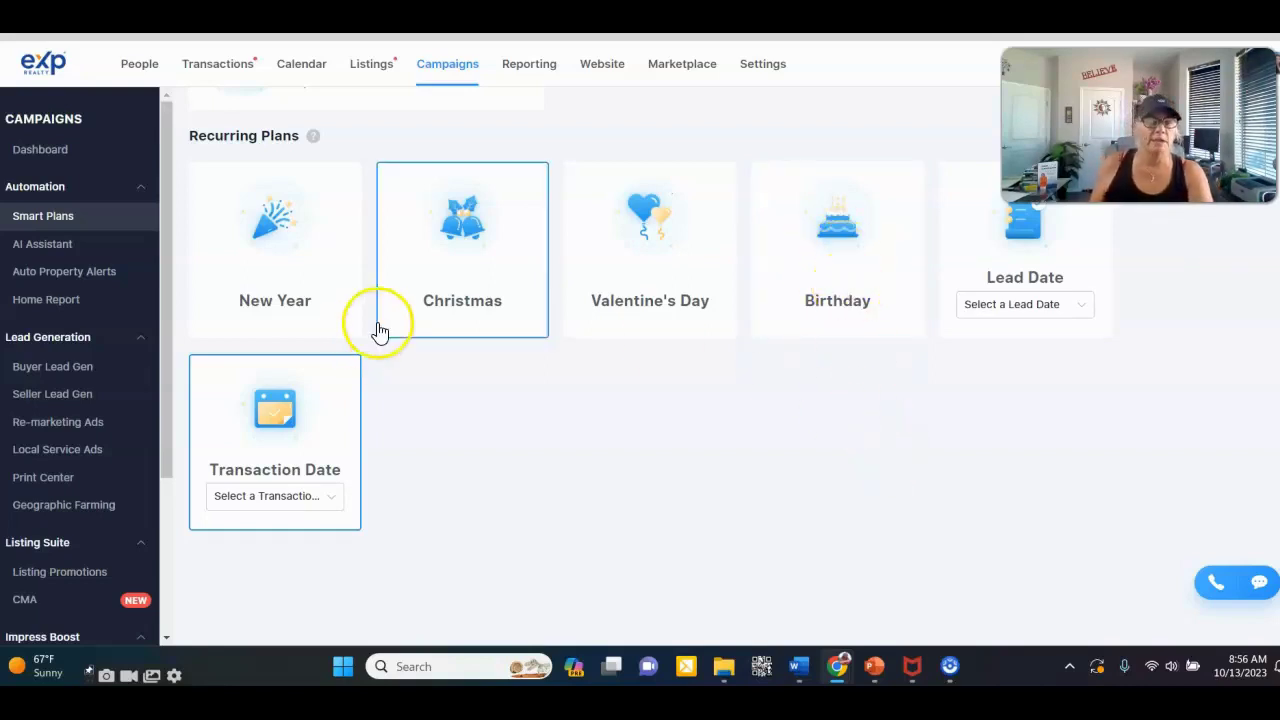
click(270, 292)
click(786, 462)
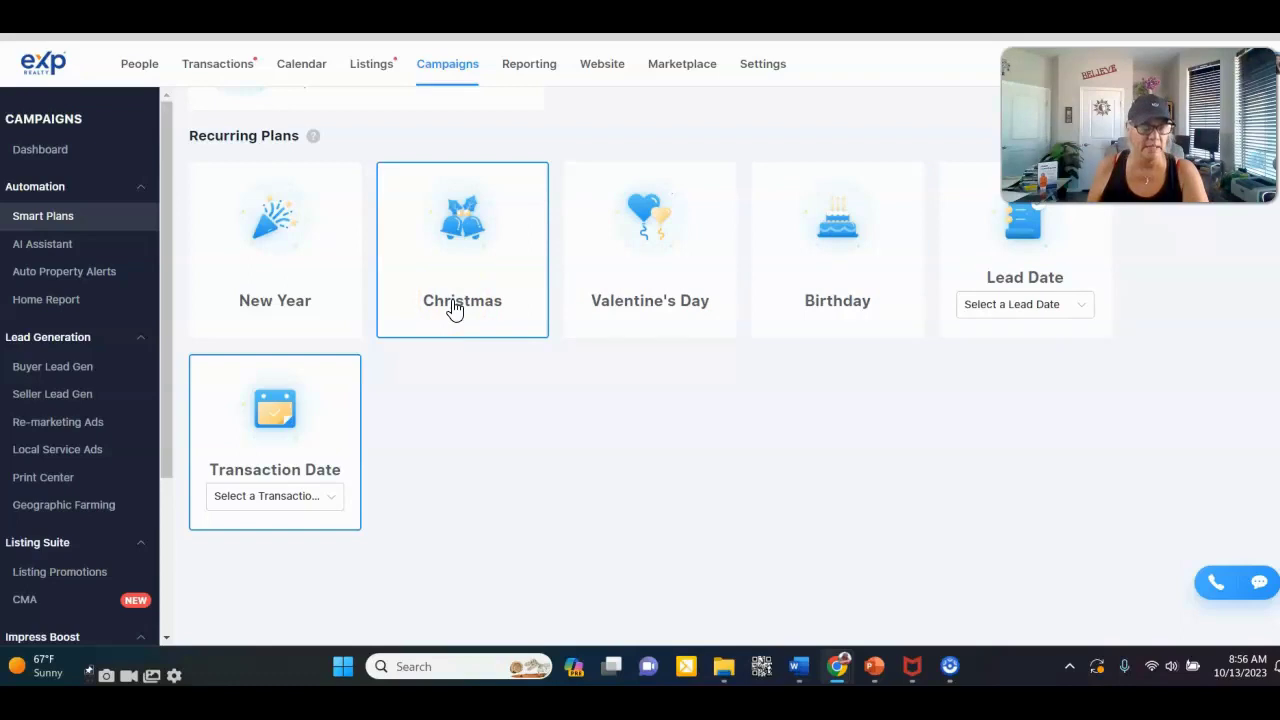
click(843, 434)
click(843, 491)
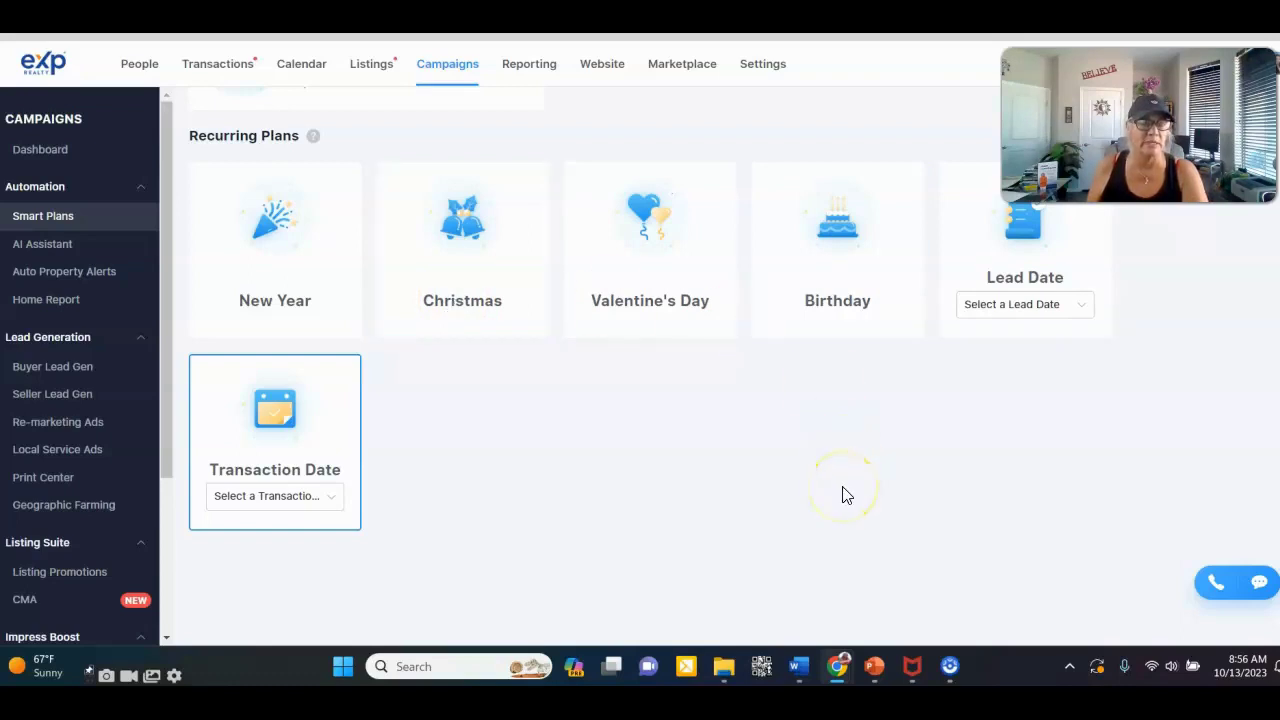
click(474, 237)
click(535, 258)
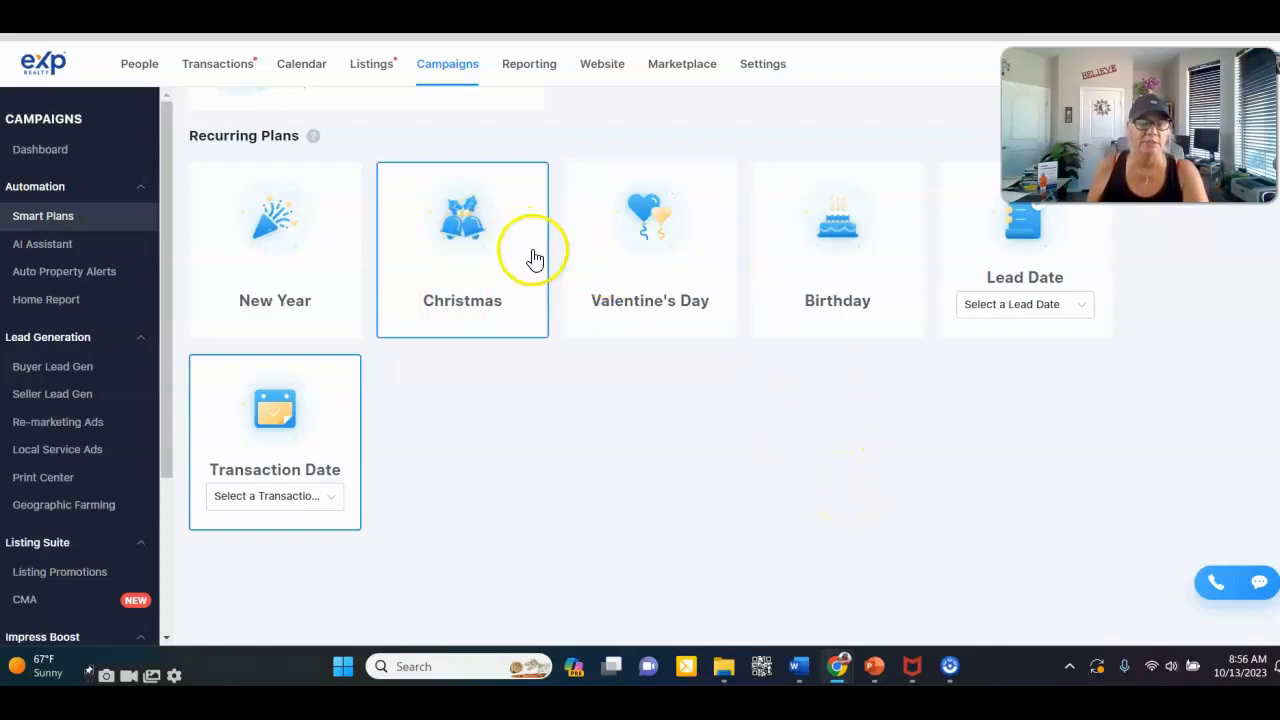
click(304, 267)
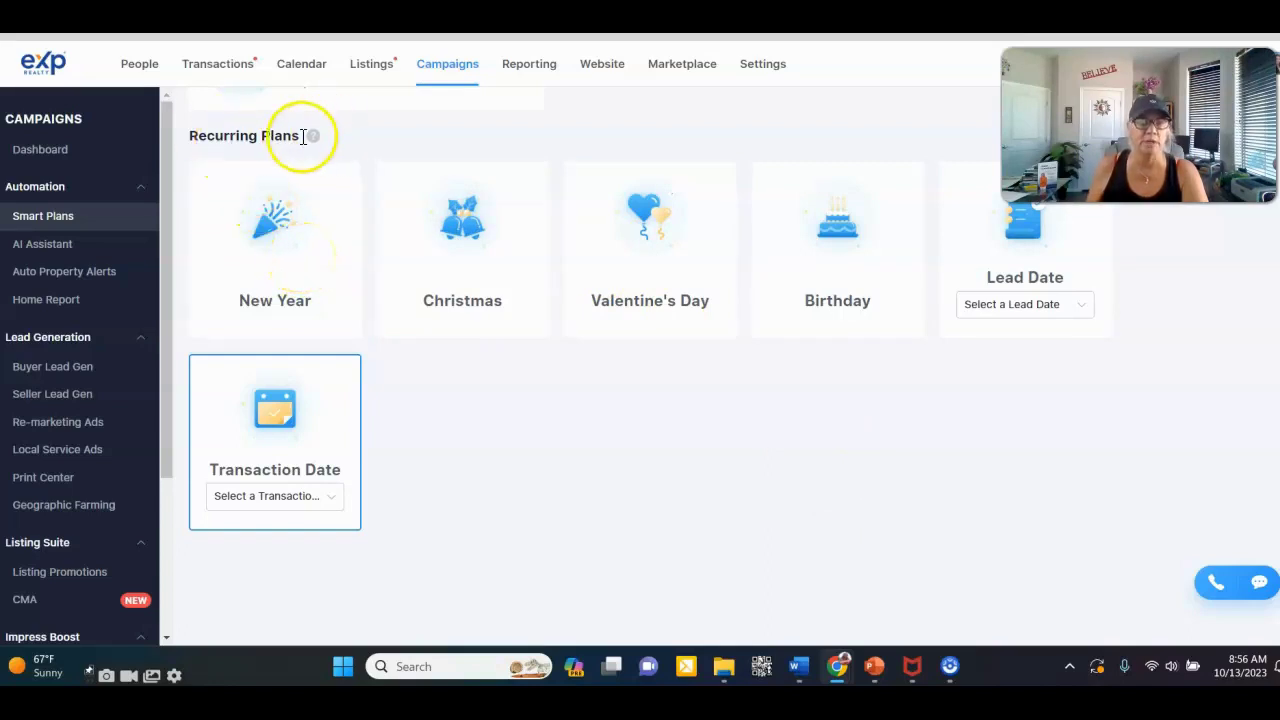
click(292, 172)
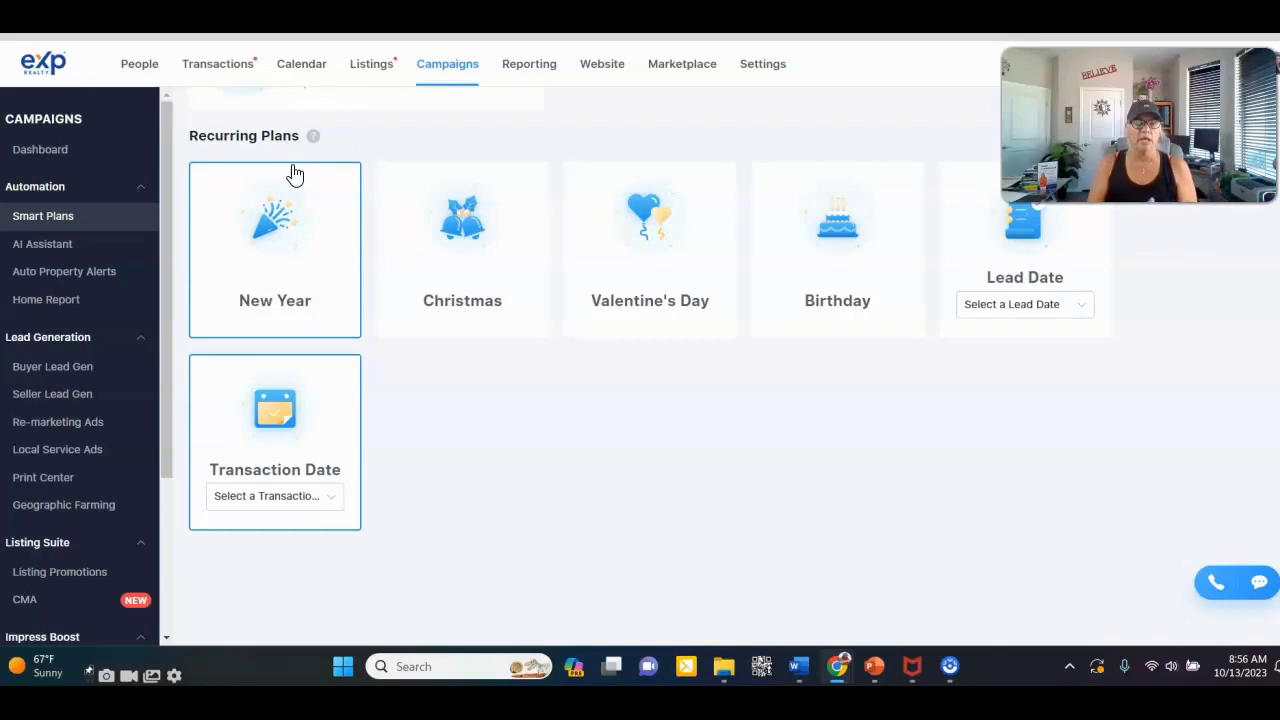
- Start a recurring plan in the New Year category and name it "Year Long Holiday"
click(254, 272)
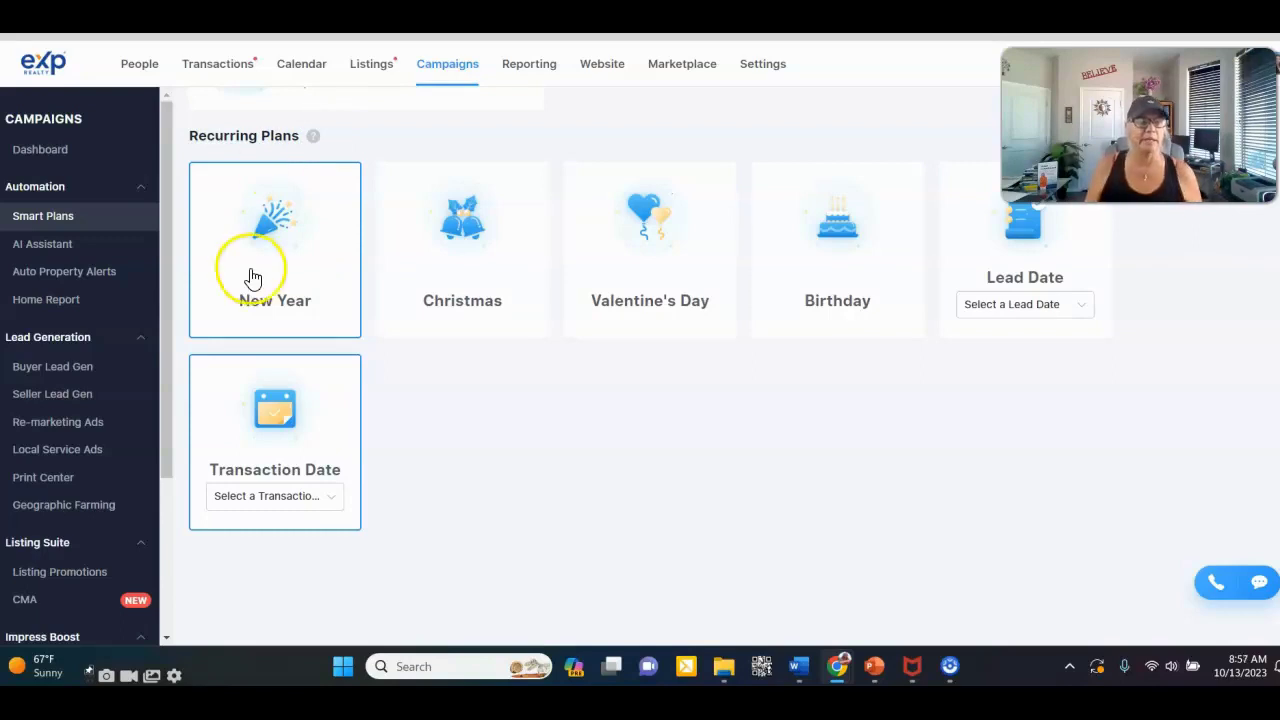
click(237, 270)
scroll(748, 214, up, 2)
click(604, 146)
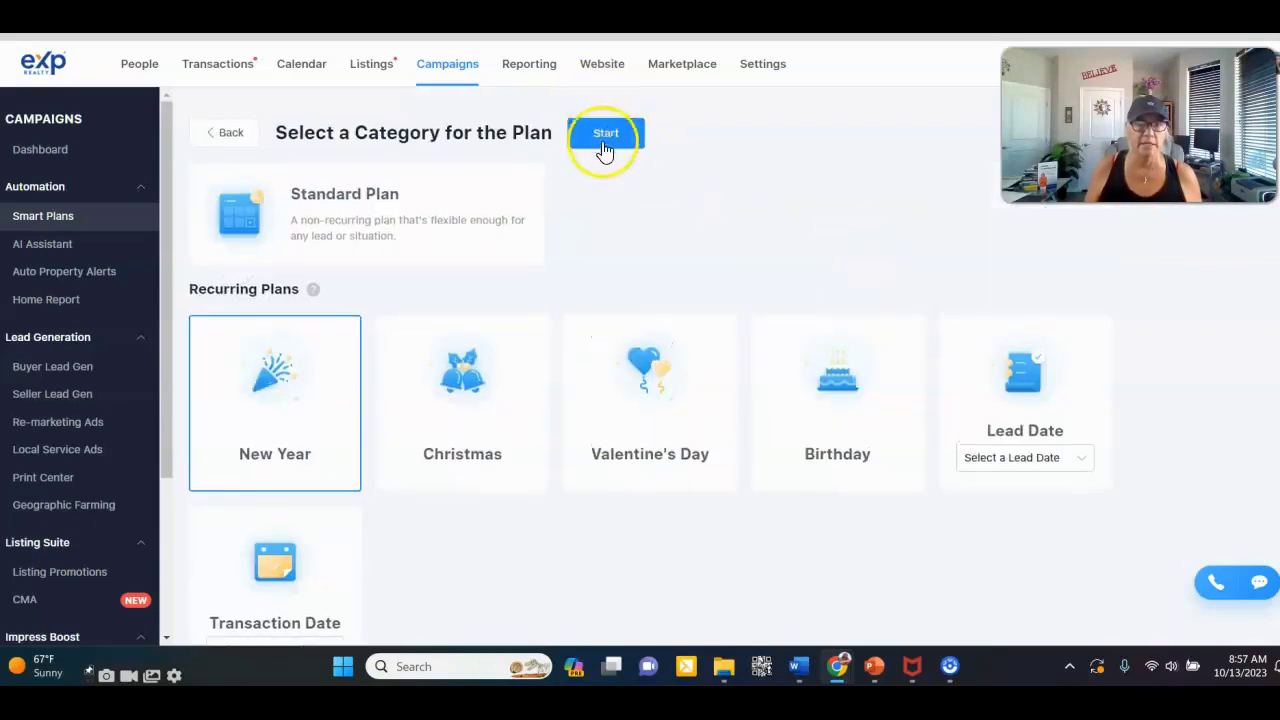
click(549, 194)
text(Year Long Holiday)
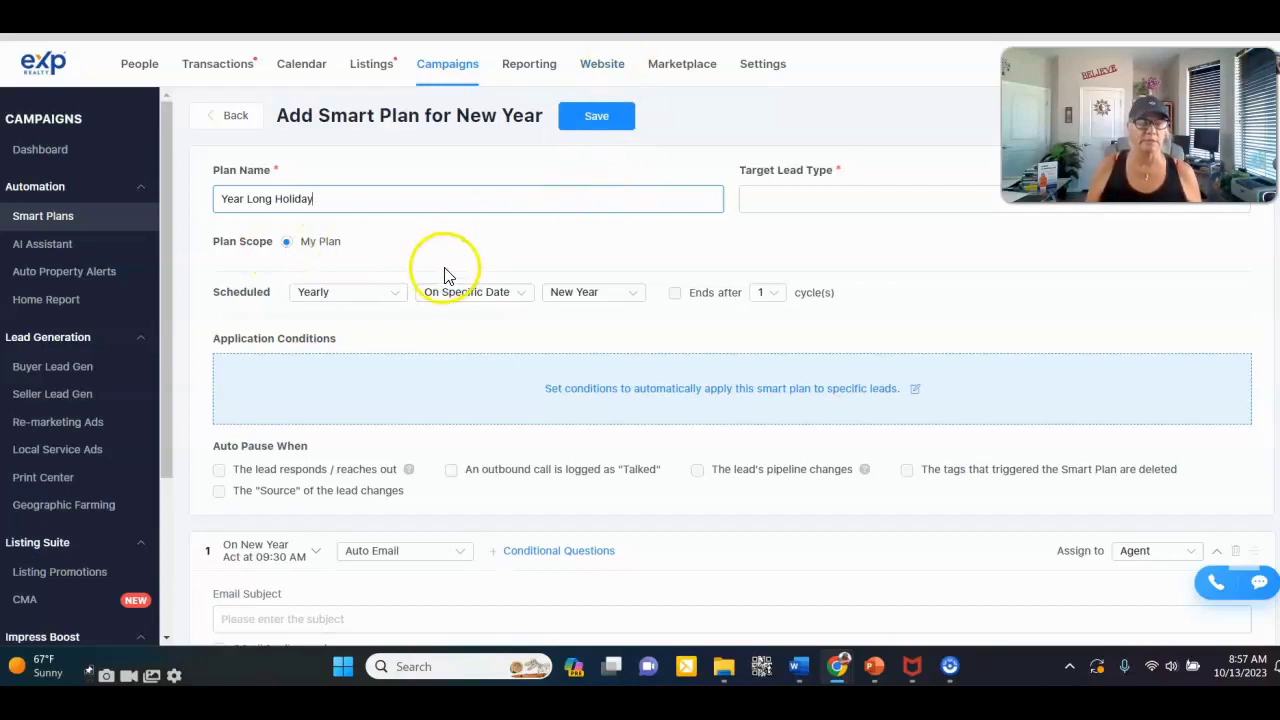
- Set the yearly schedule to On Fixed Date and open the calendar for its date
click(485, 298)
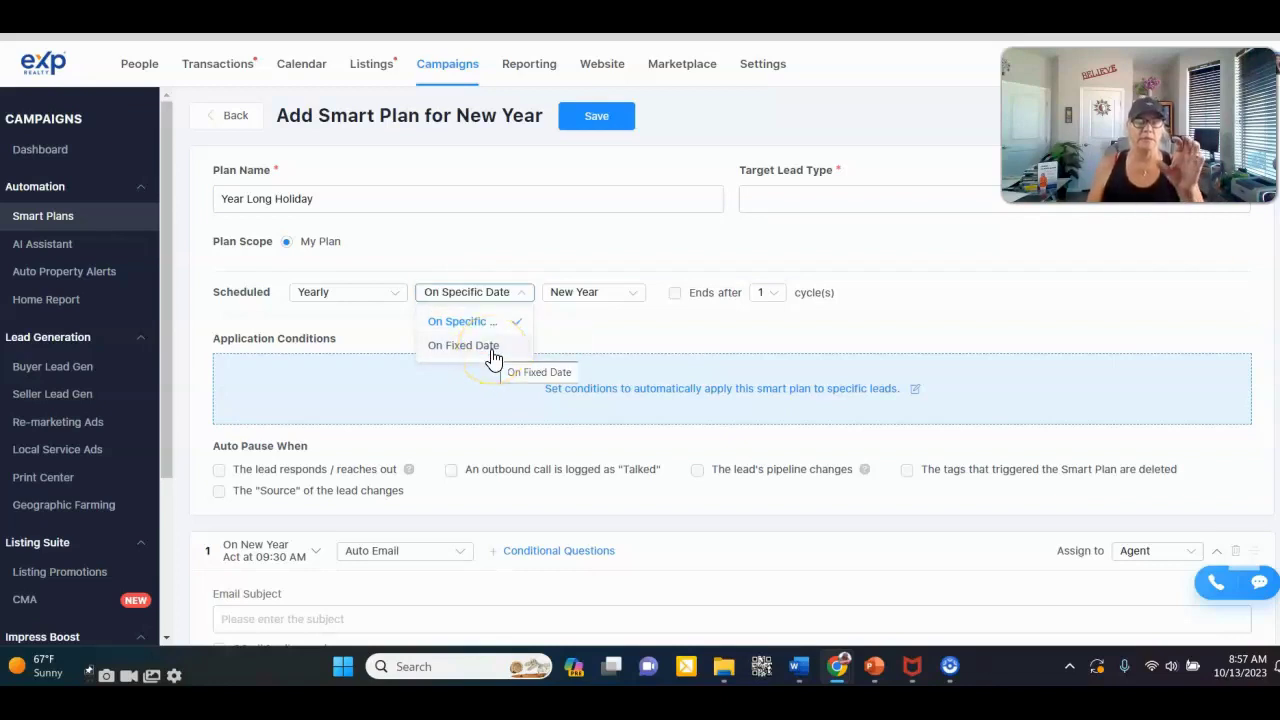
click(492, 352)
click(606, 293)
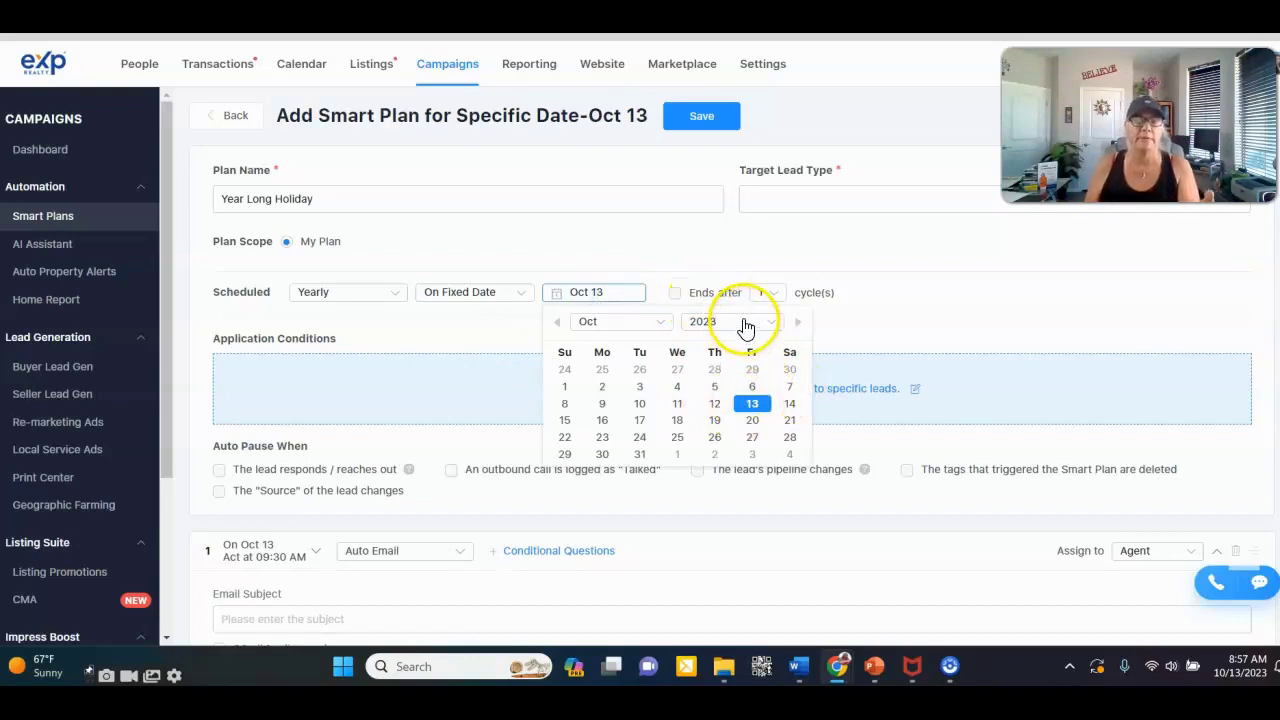
- Switch the yearly schedule to On Specific Date and choose the New Year holiday as its date
click(468, 292)
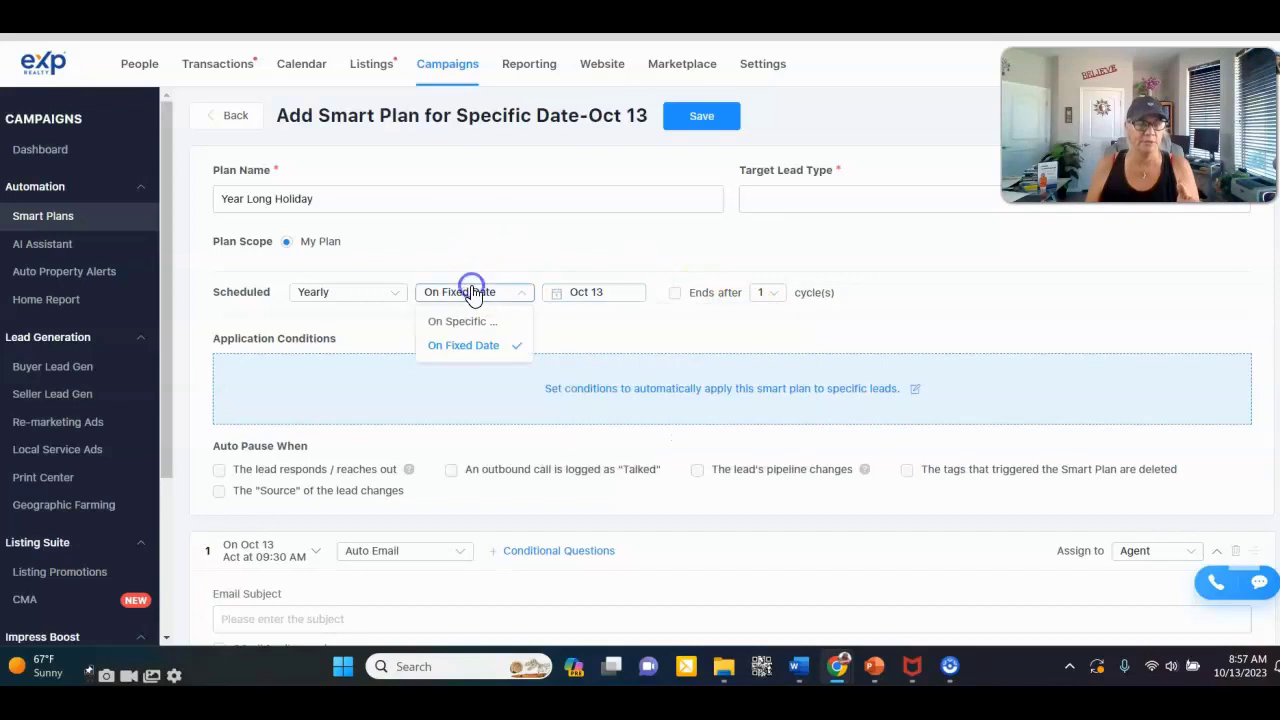
click(466, 324)
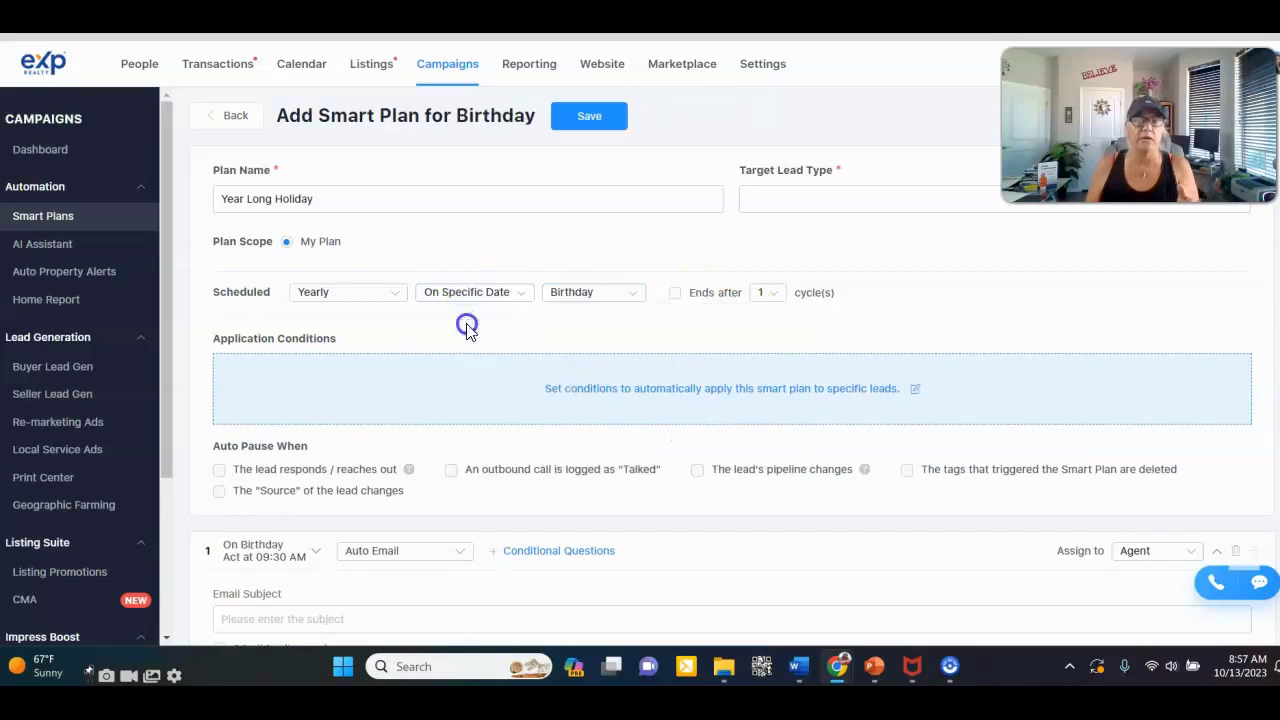
click(616, 298)
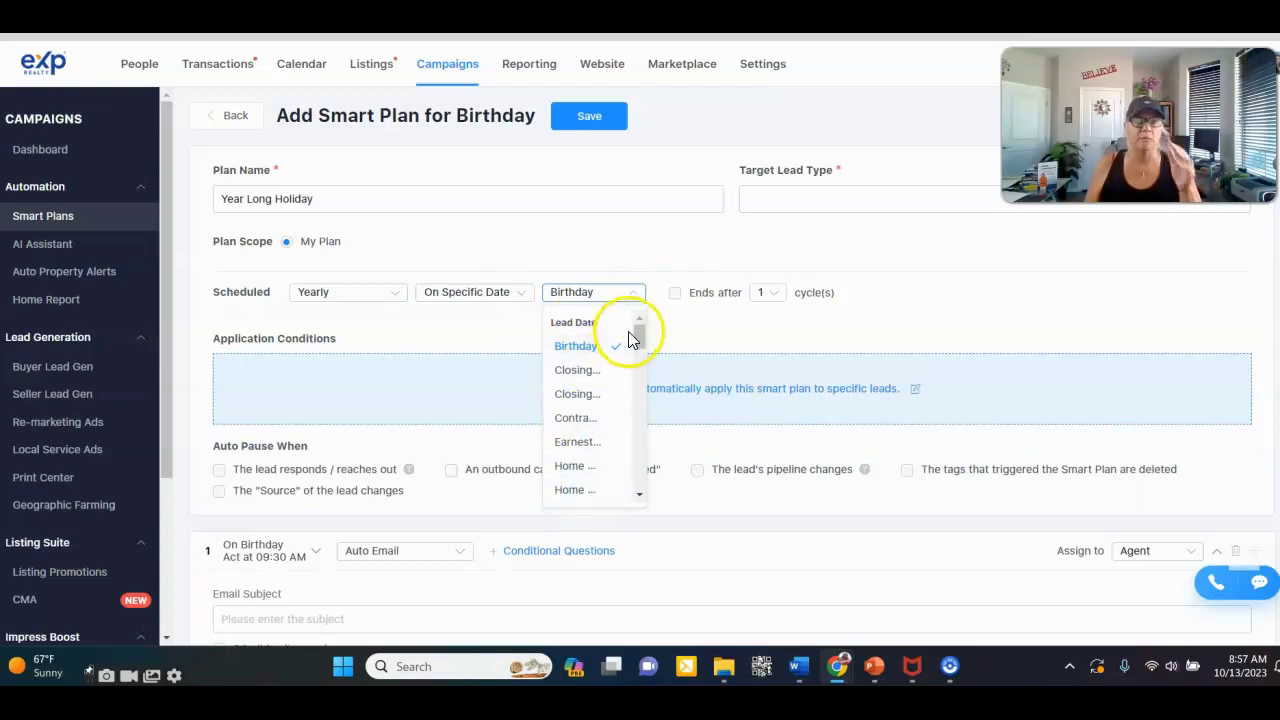
drag(638, 337, 664, 507)
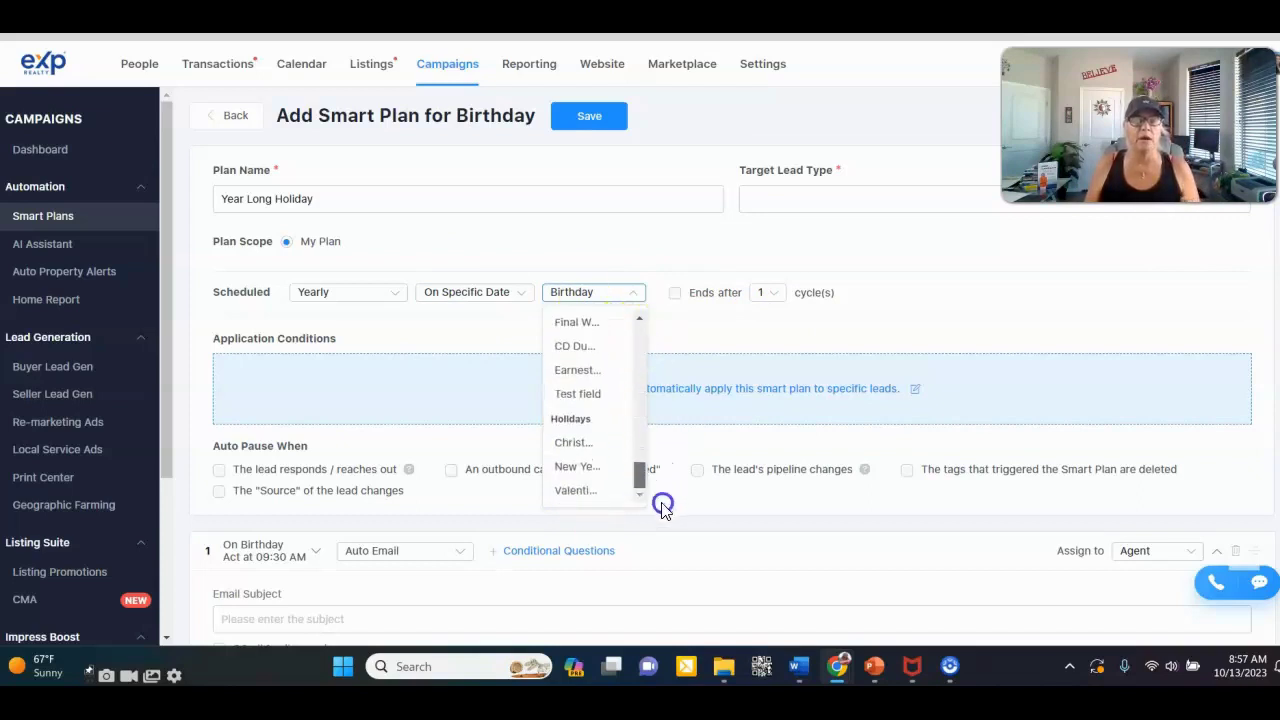
click(577, 470)
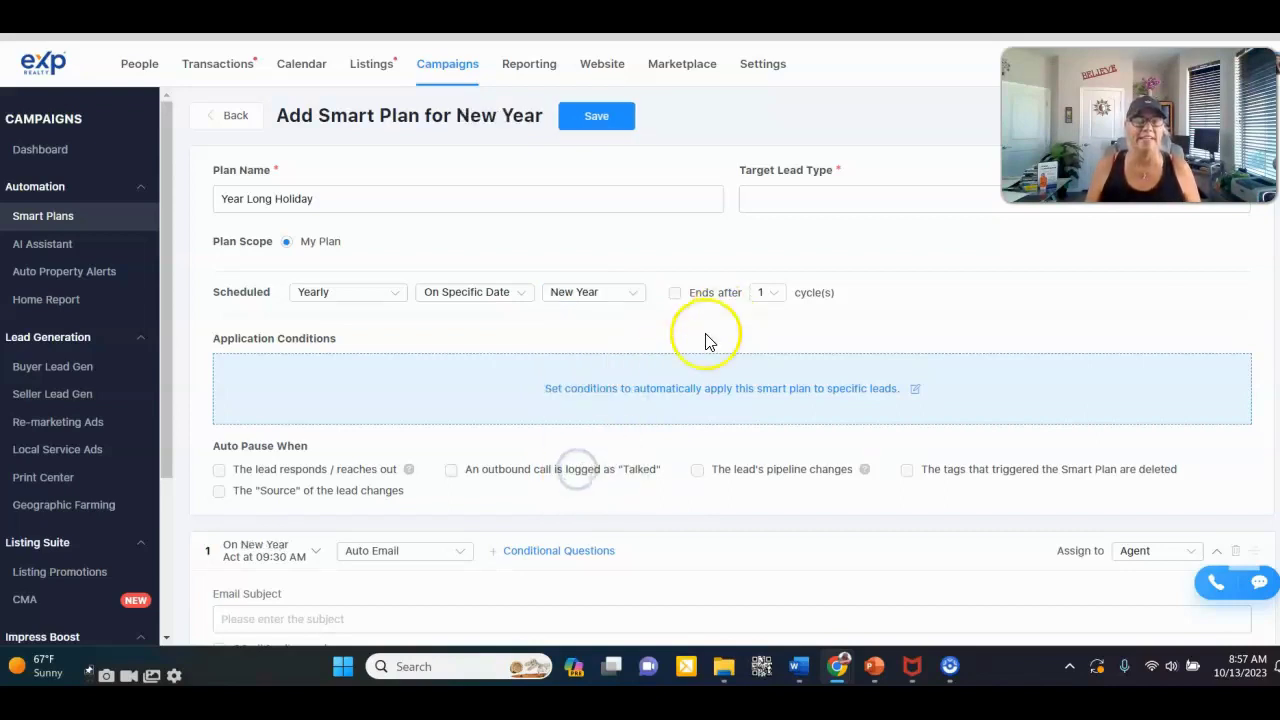
- Set the plan to end after 10 cycles
scroll(640, 332, down, 1)
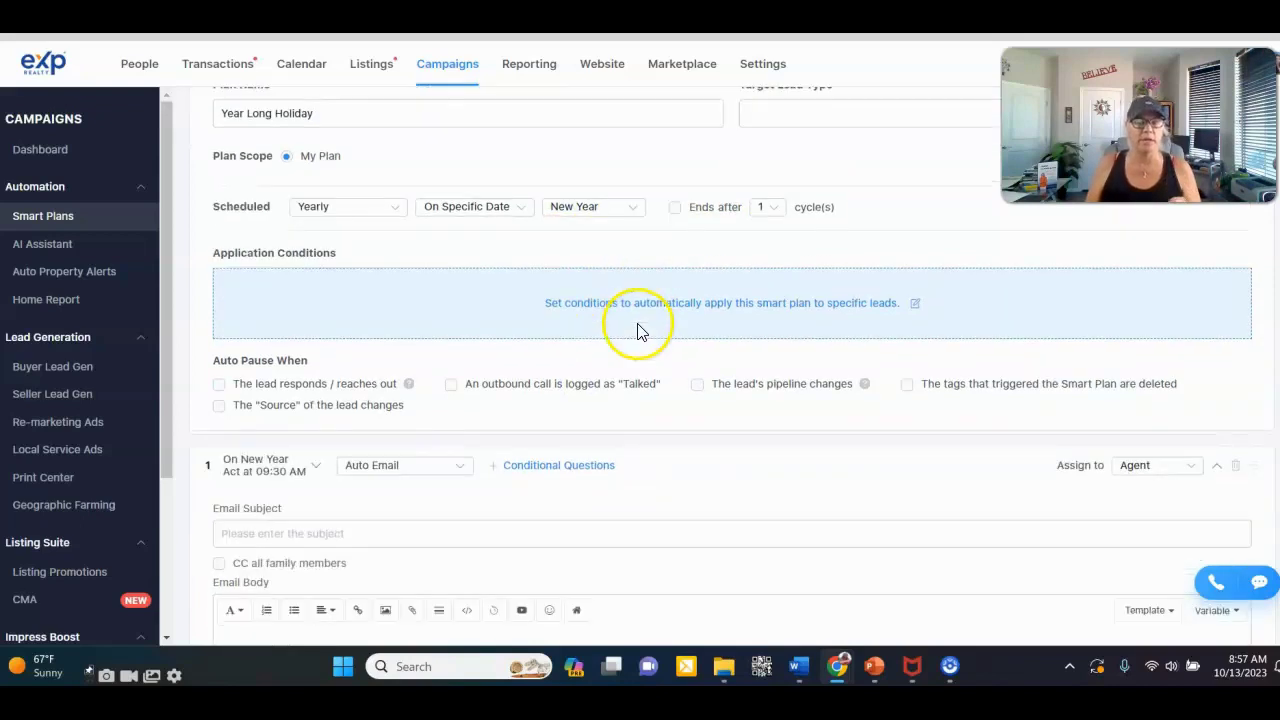
click(678, 213)
click(760, 211)
scroll(800, 400, down, 1)
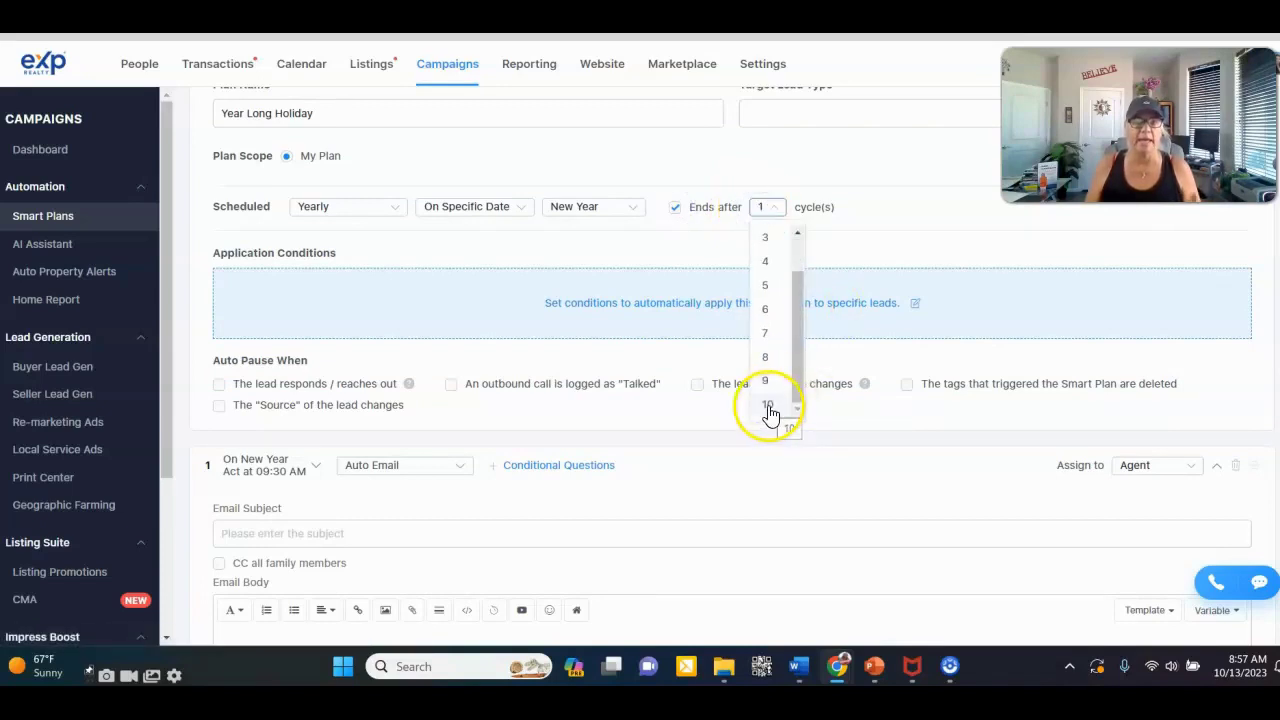
click(768, 407)
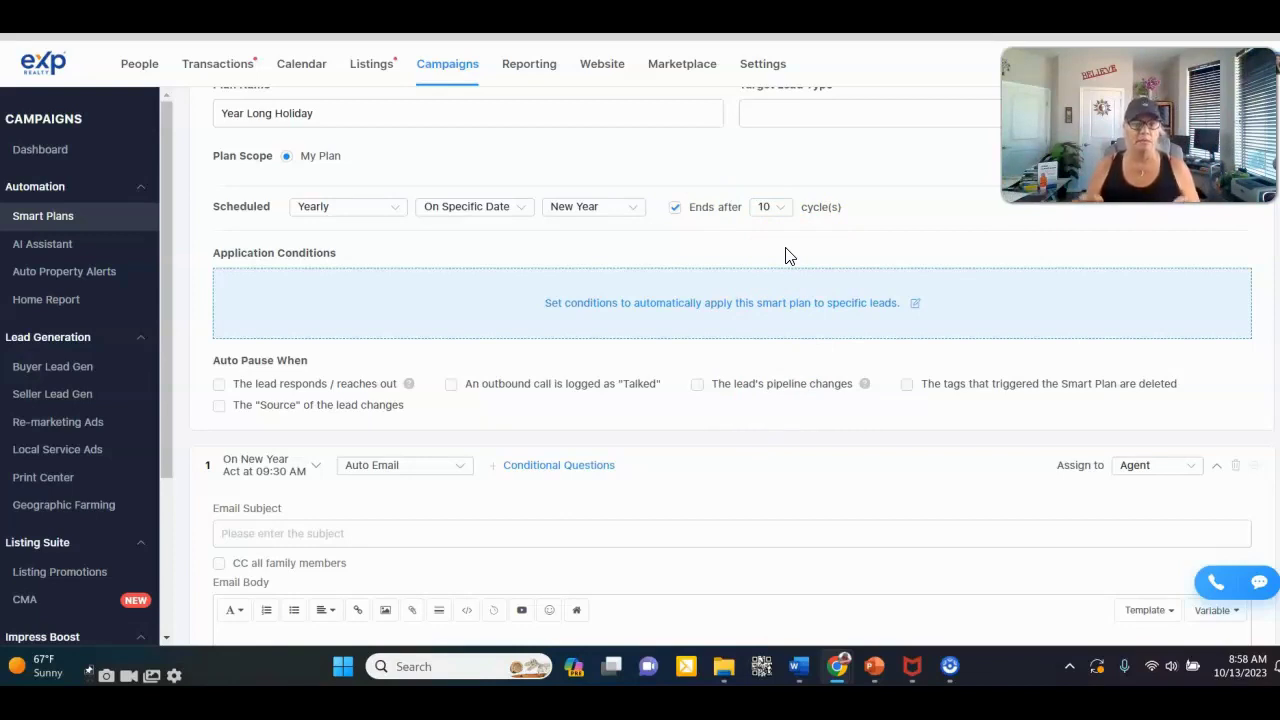
- Search the email templates for "new ye" and fill the first auto email with the New Year template from the holiday campaign
scroll(808, 260, down, 2)
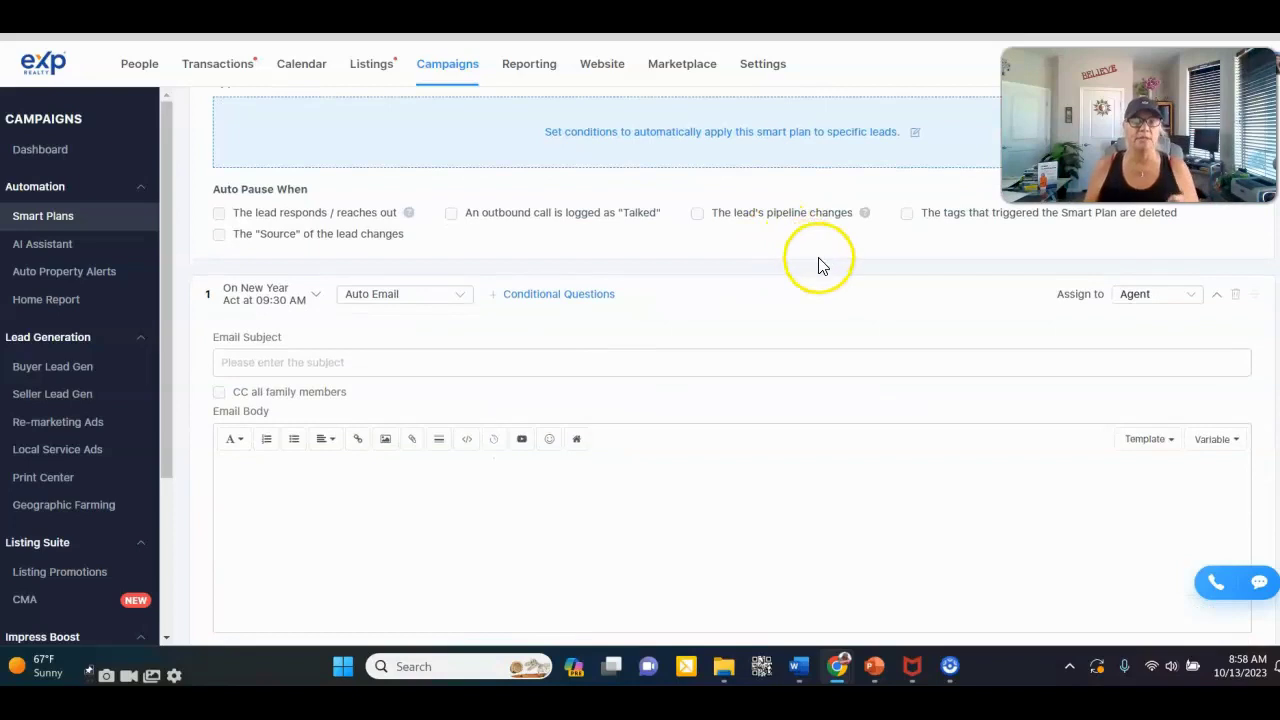
scroll(818, 264, up, 1)
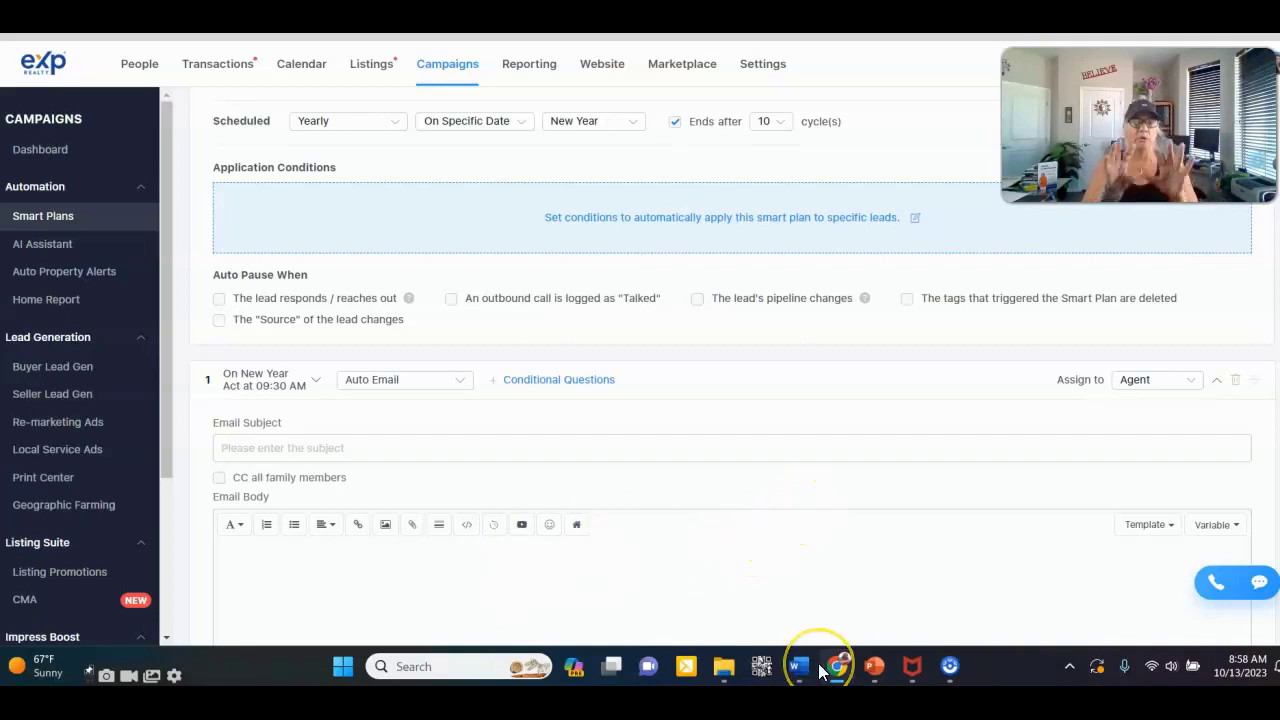
mouse_move(818, 663)
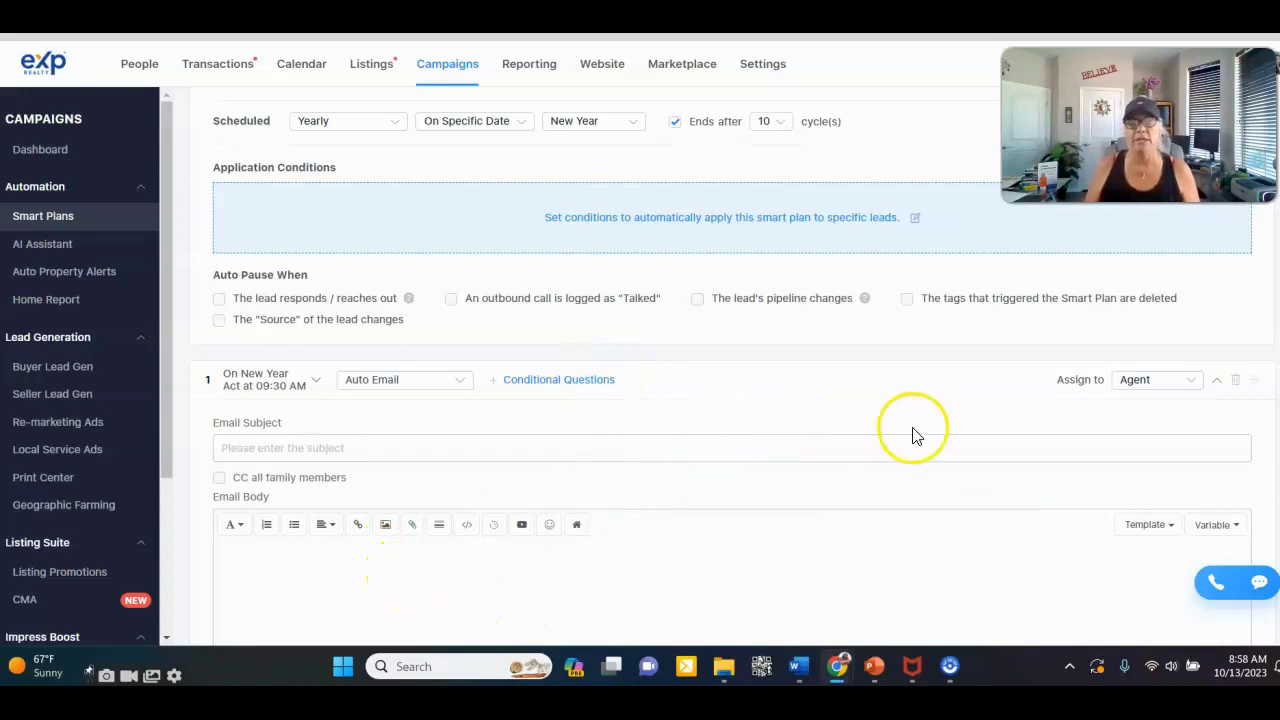
scroll(927, 425, down, 1)
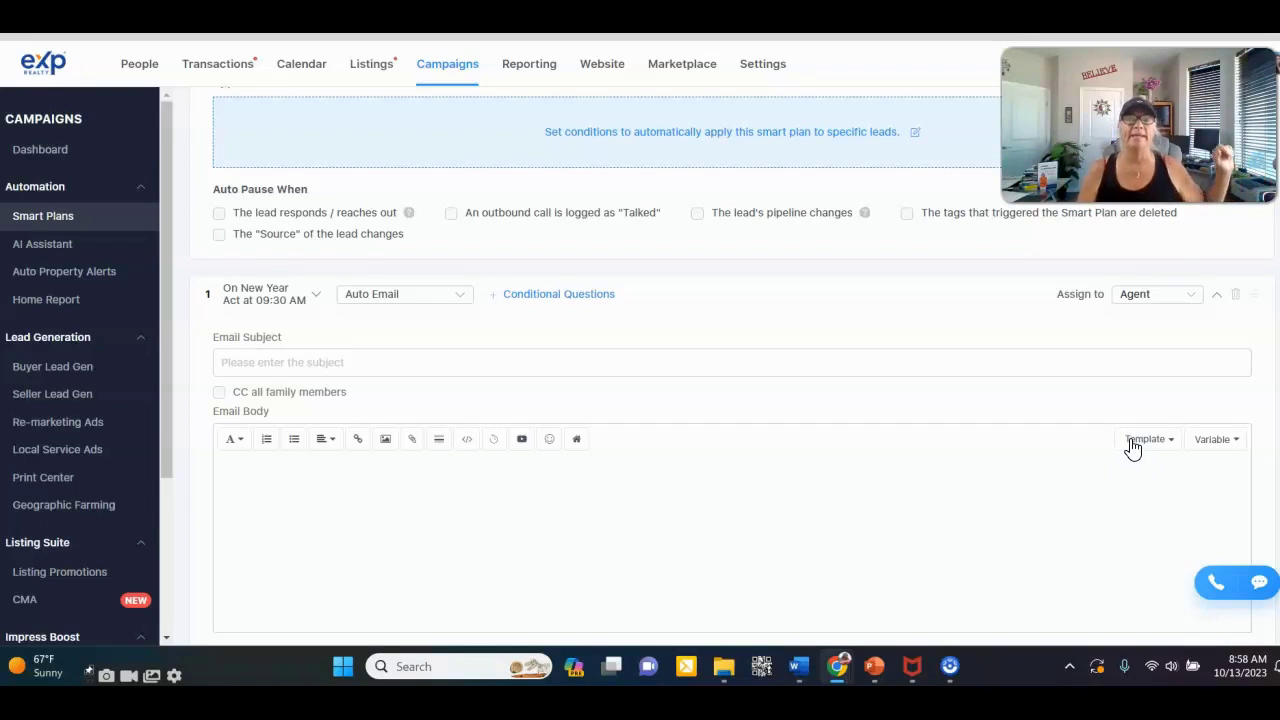
click(1115, 467)
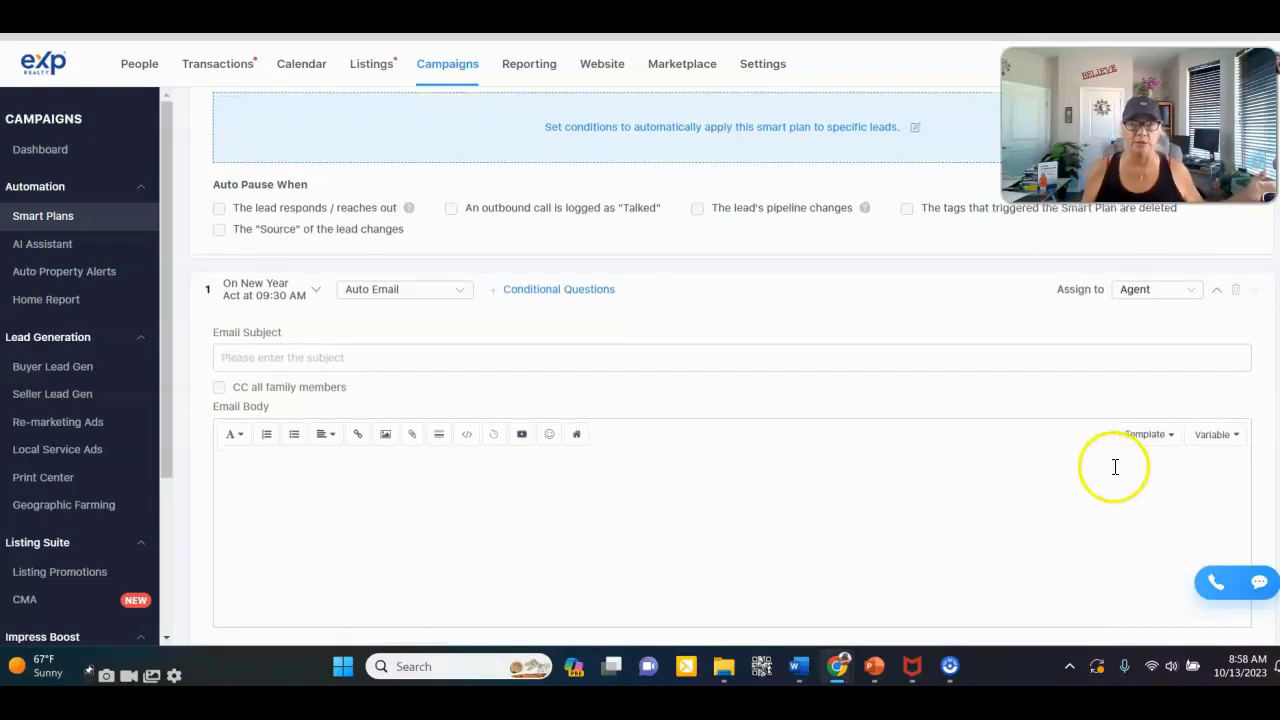
scroll(1114, 465, down, 2)
scroll(529, 400, up, 1)
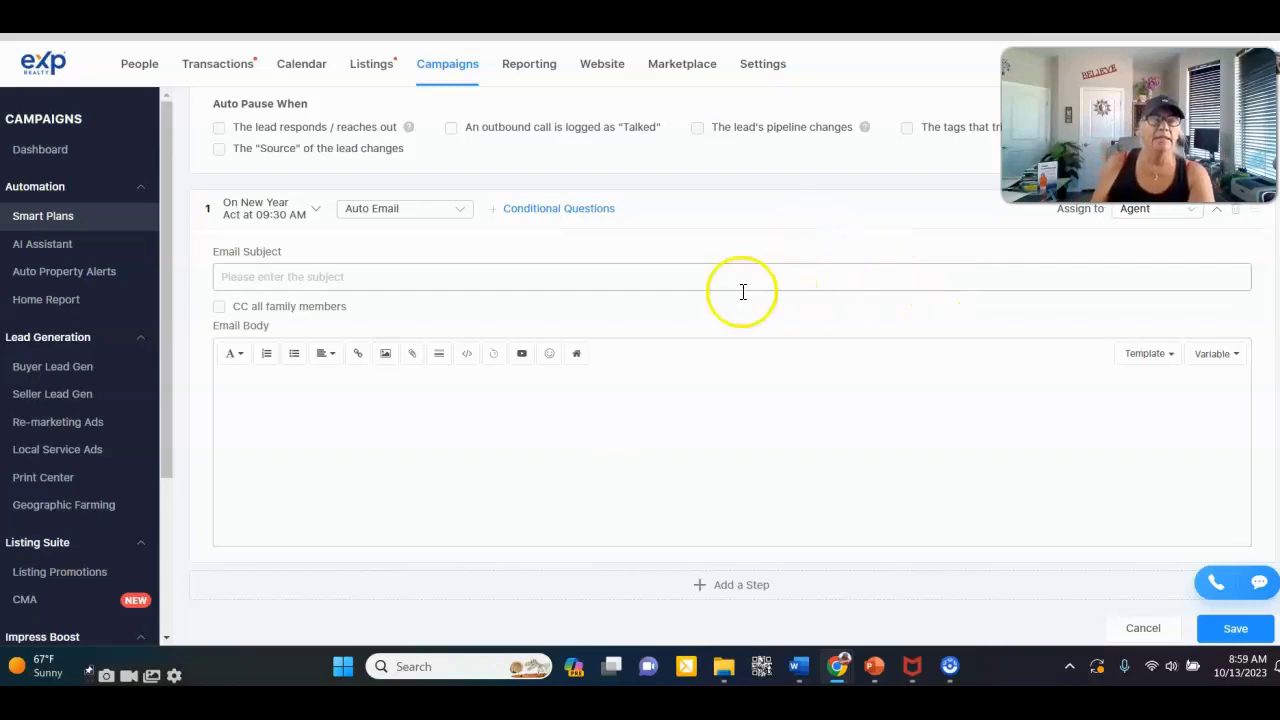
click(1146, 356)
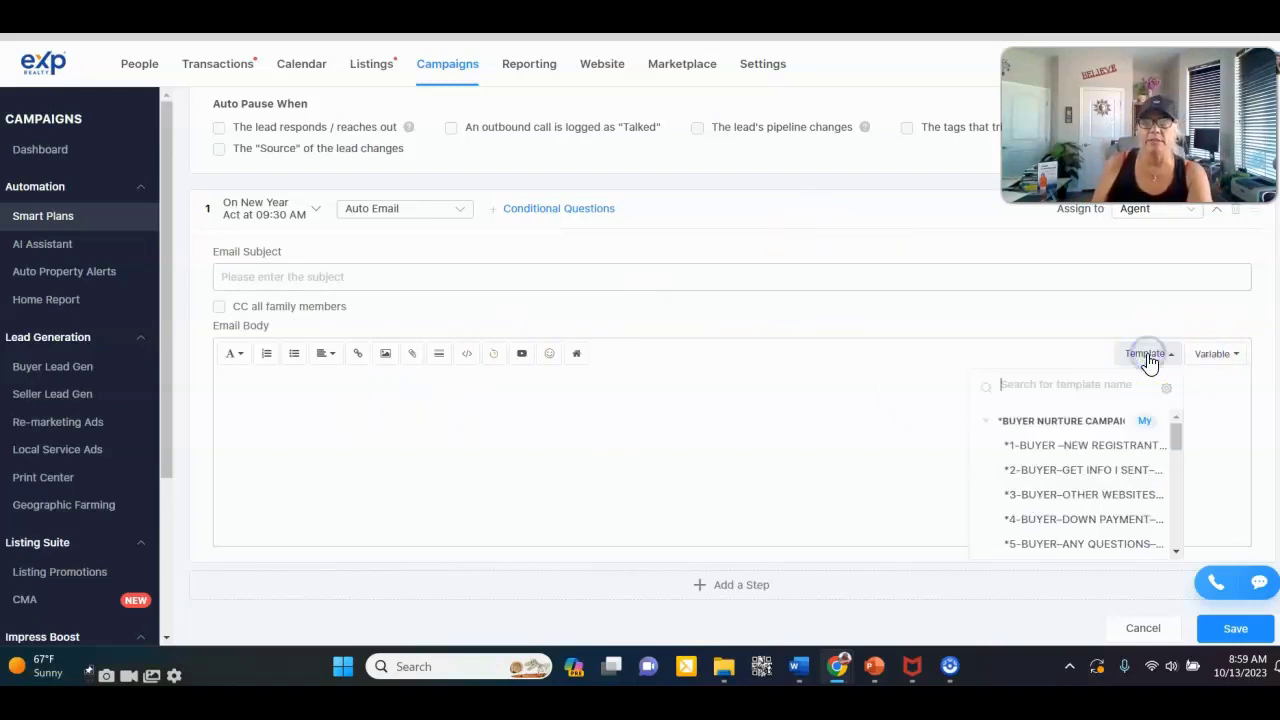
text(new ye)
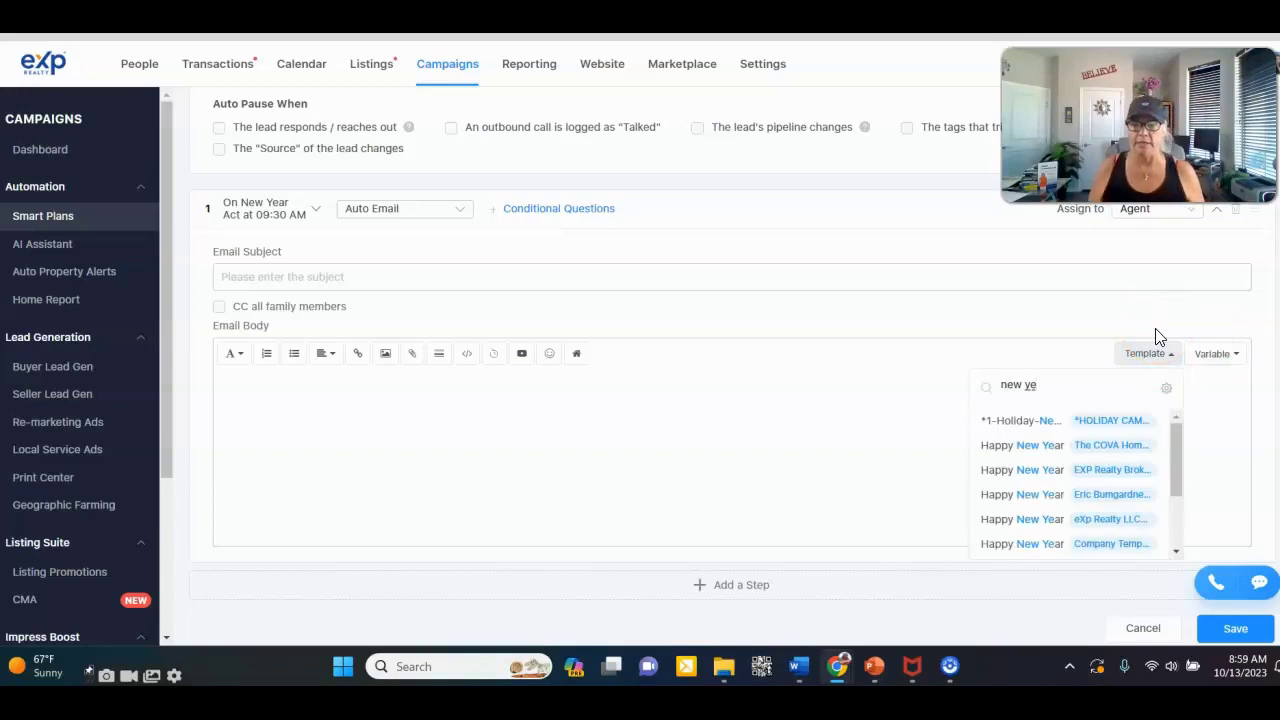
click(1046, 421)
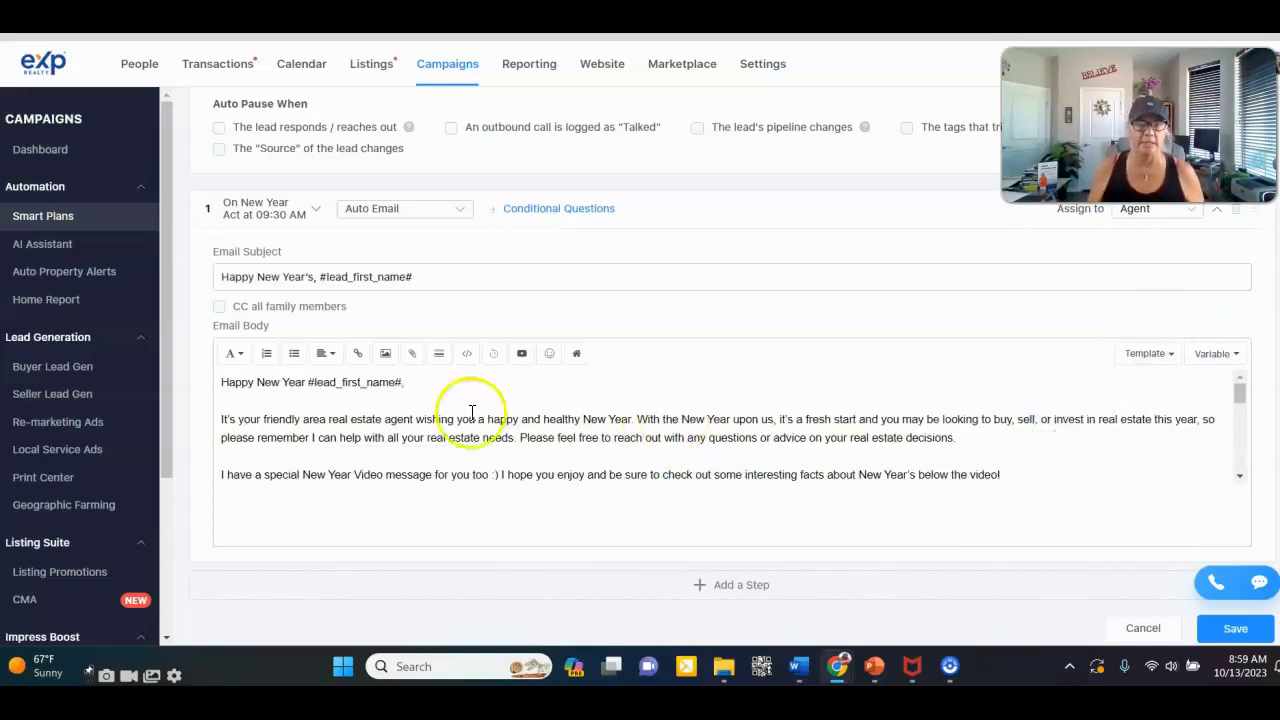
- Review the email body, including the #lead_first_name# placeholder and the image, and try to save the plan
scroll(746, 443, down, 2)
scroll(726, 429, up, 2)
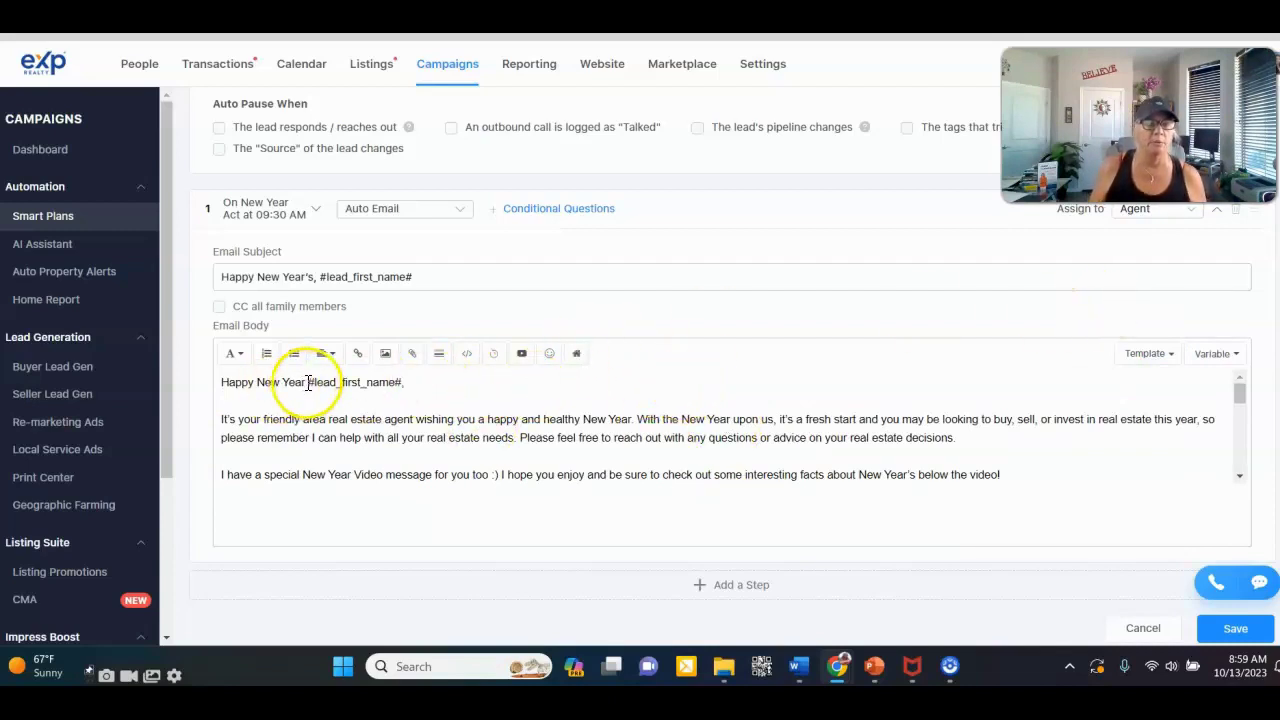
drag(307, 382, 406, 383)
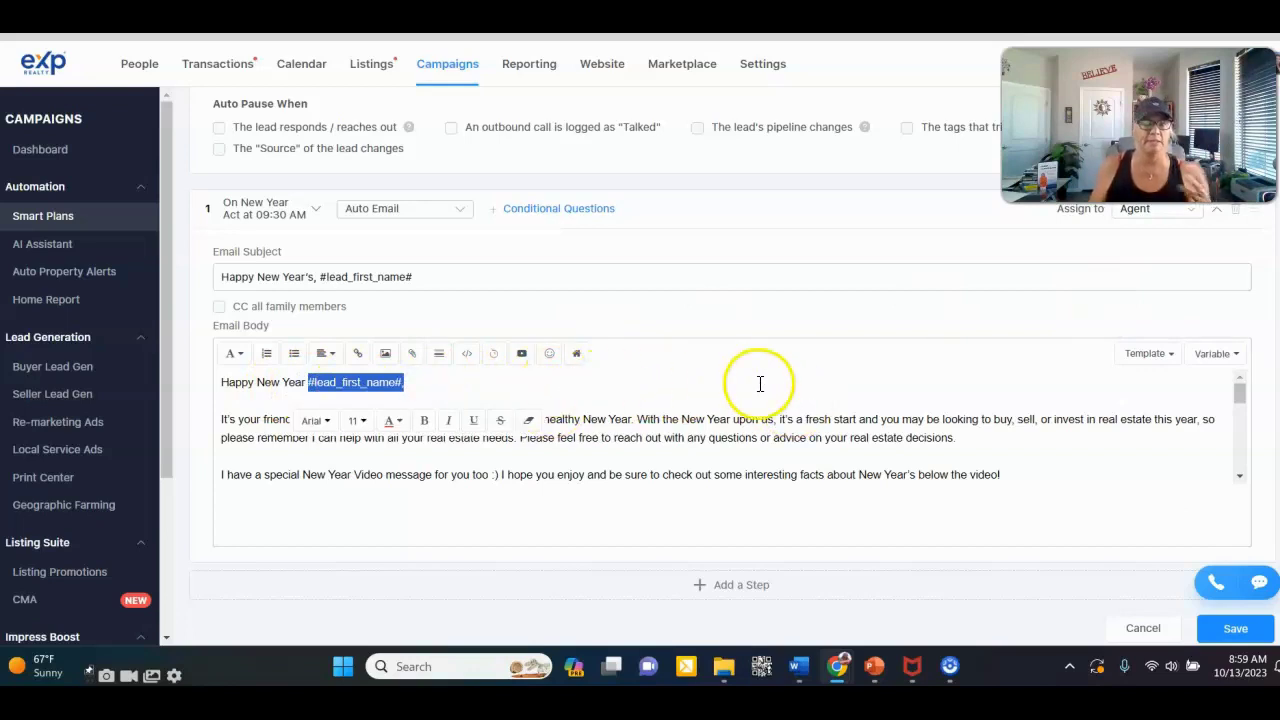
scroll(762, 382, down, 1)
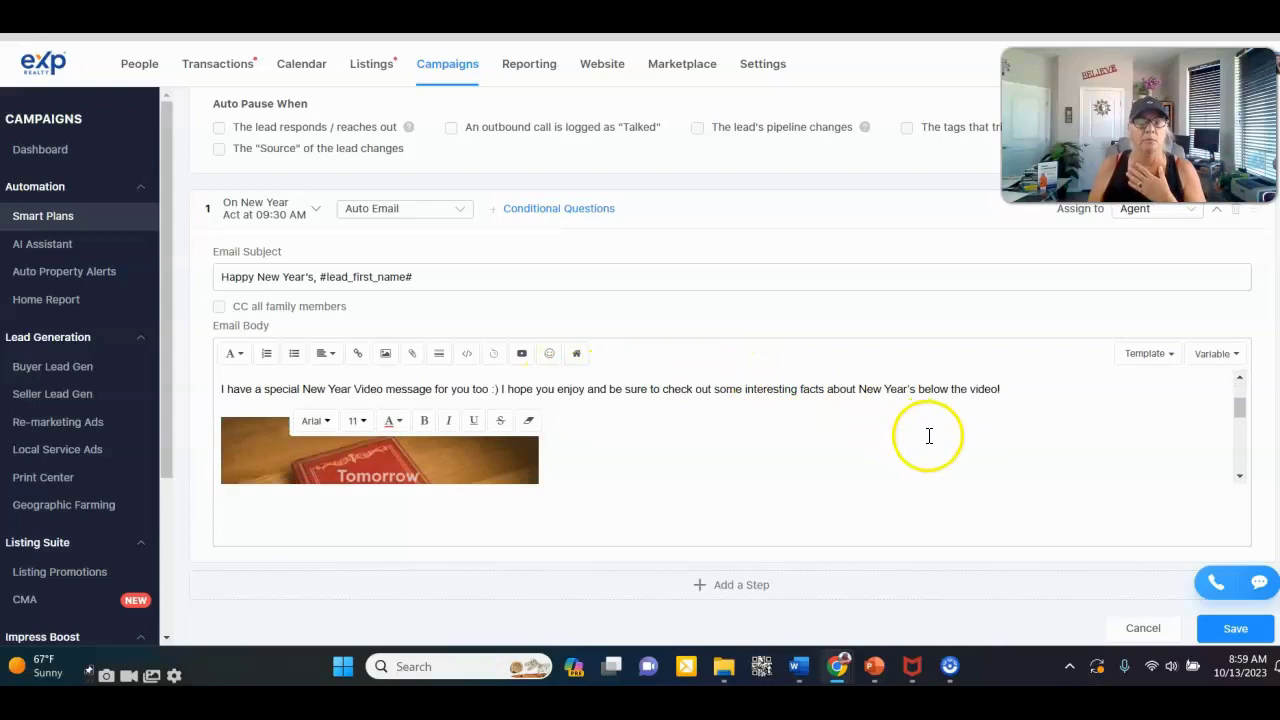
scroll(1257, 457, down, 2)
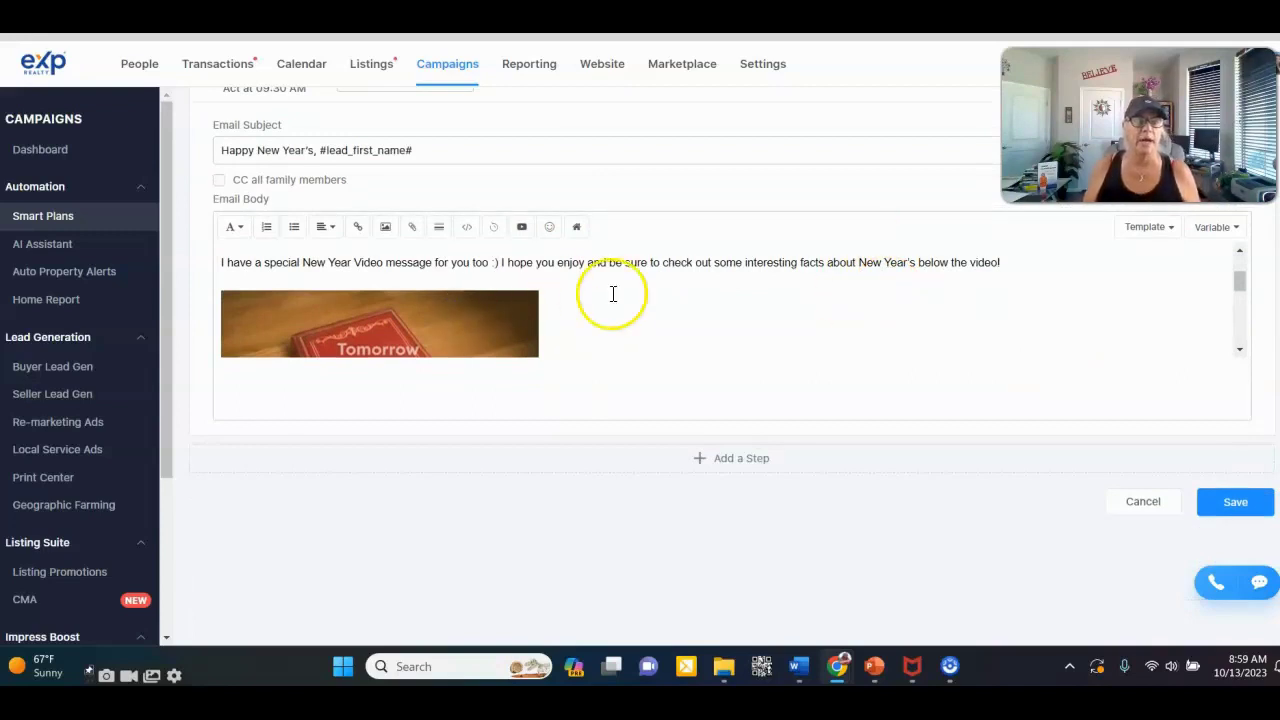
scroll(600, 300, up, 3)
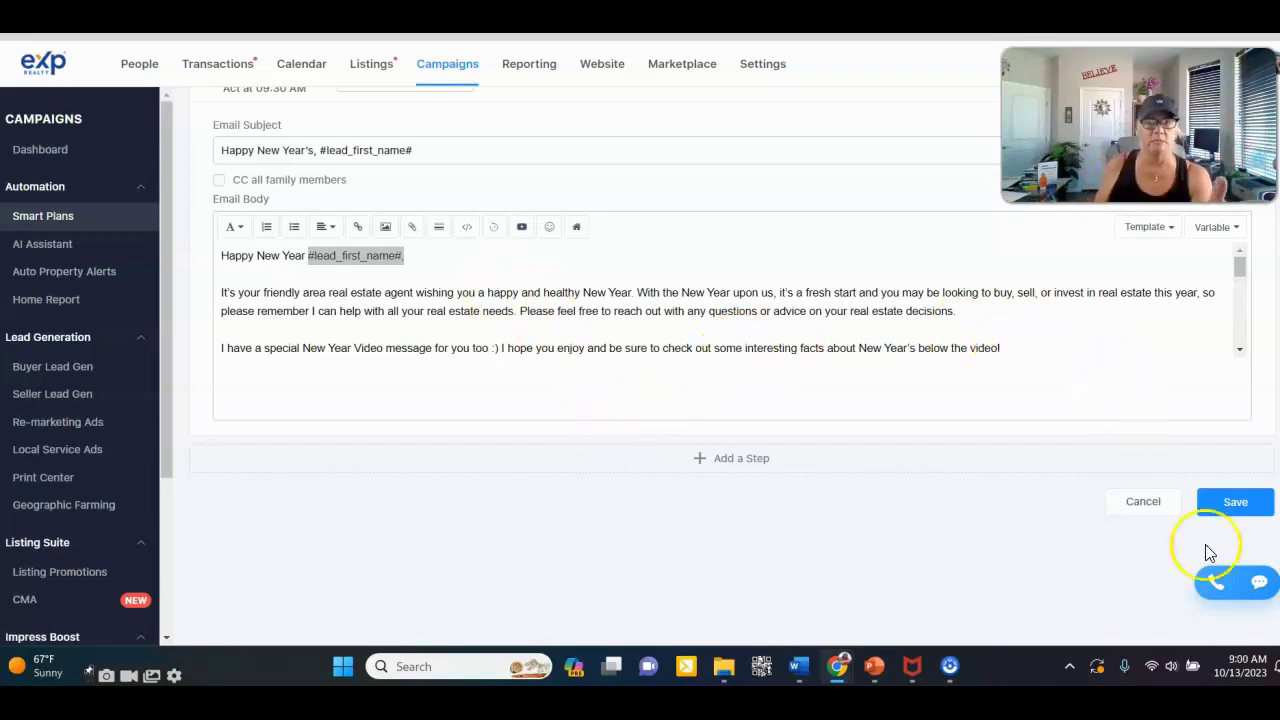
click(1236, 502)
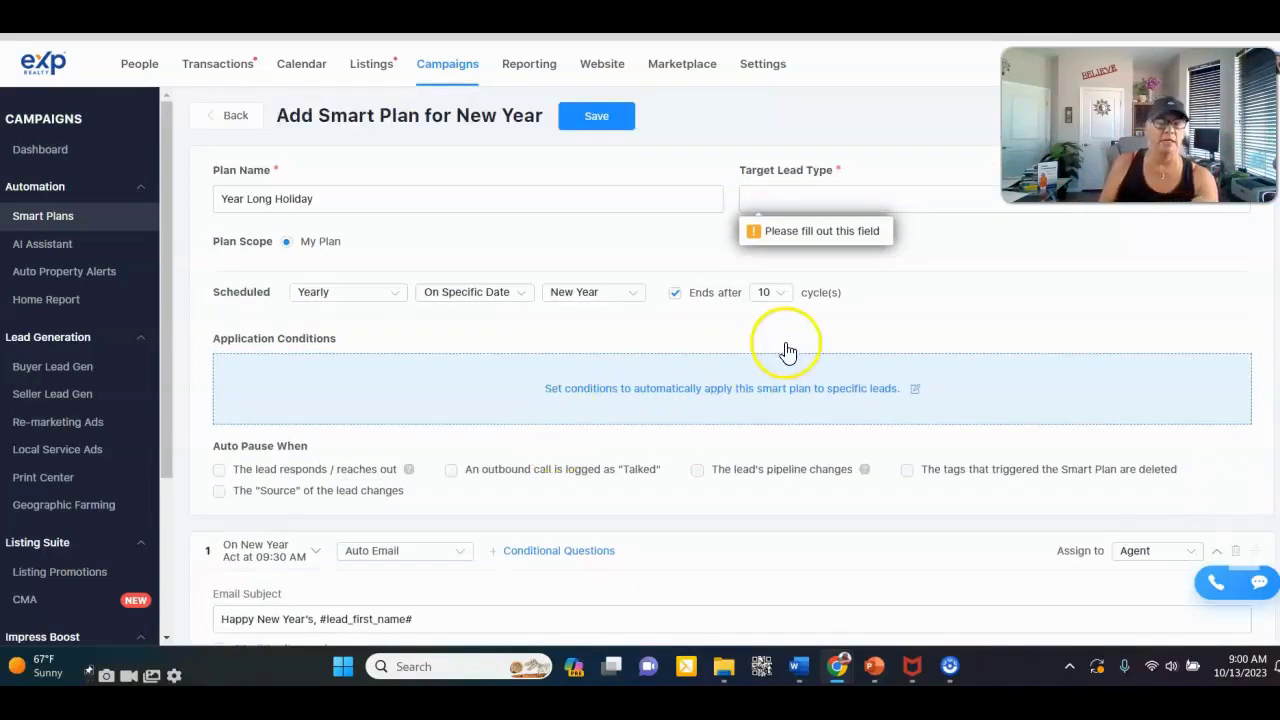
- Look back over the plan's schedule settings and the contents of the New Year email
scroll(787, 350, down, 3)
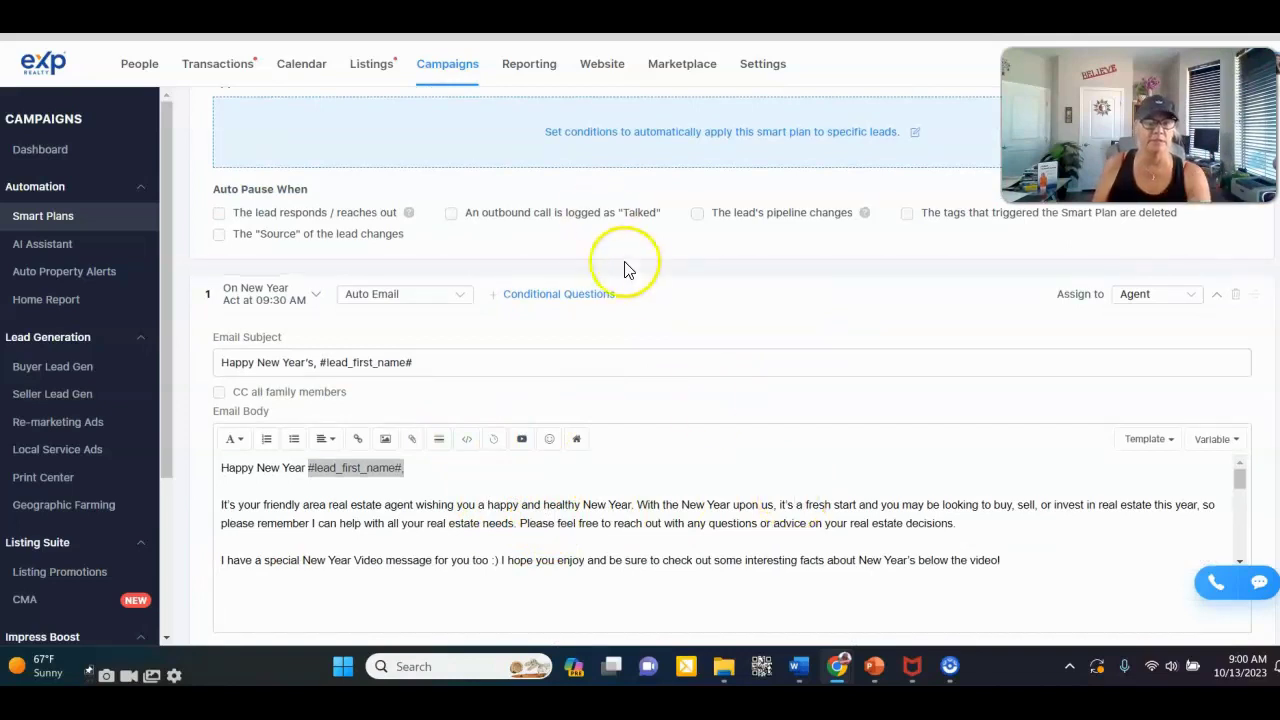
scroll(623, 266, up, 3)
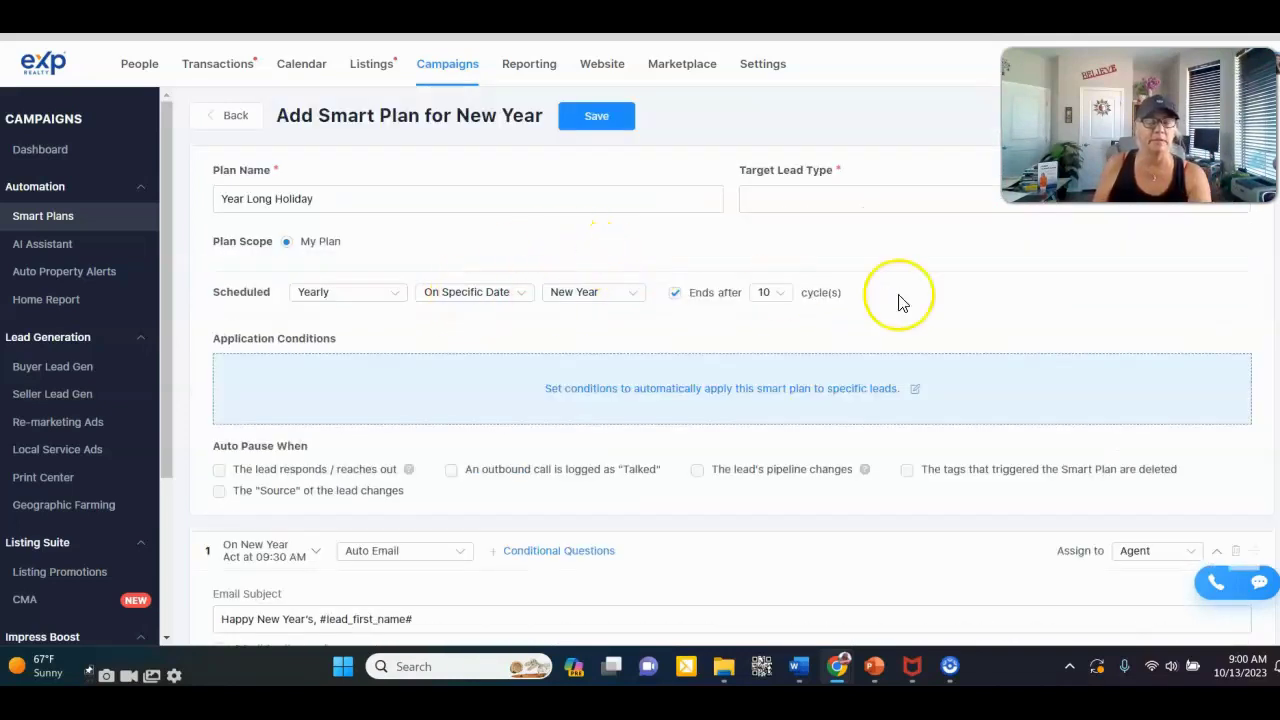
scroll(943, 294, down, 2)
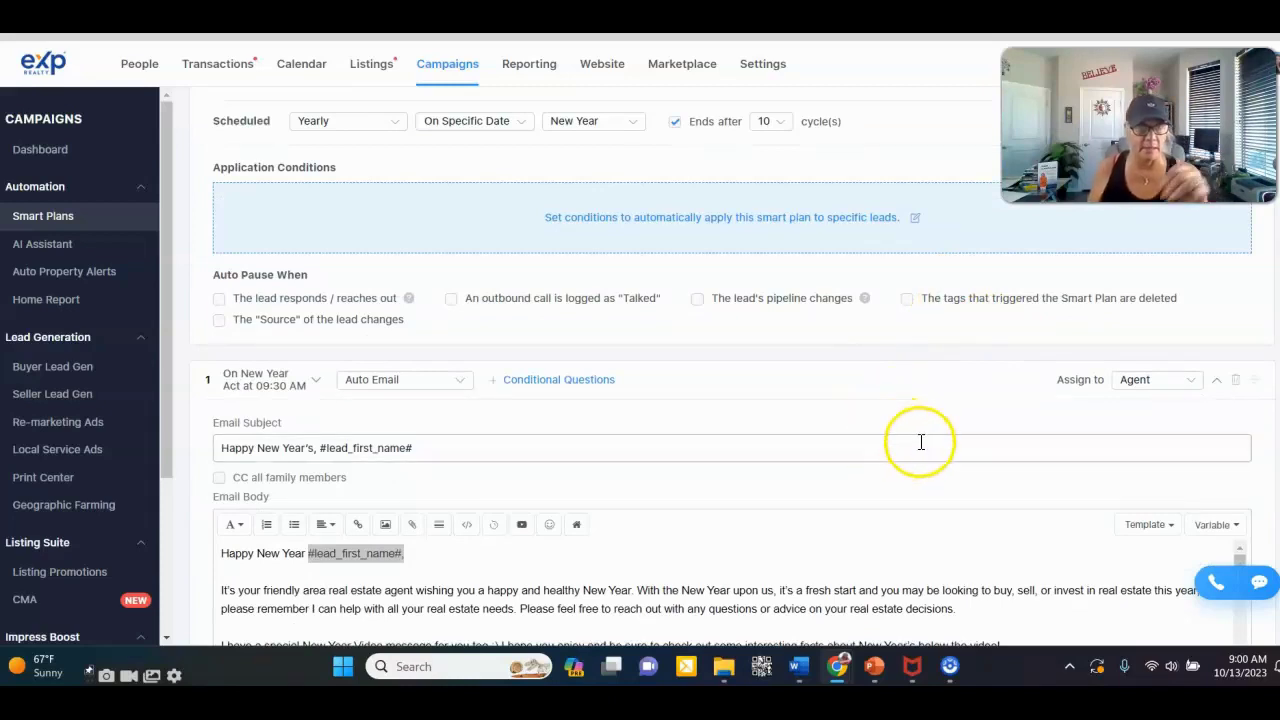
scroll(925, 440, down, 1)
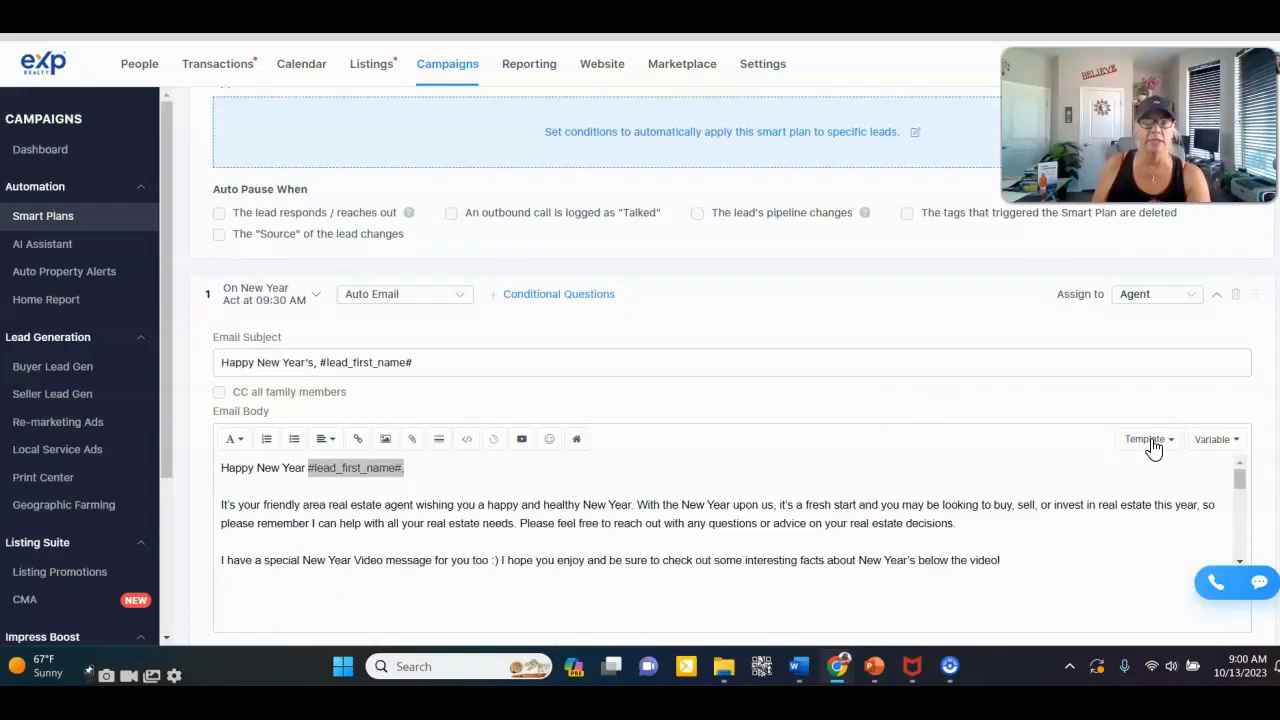
scroll(600, 491, down, 1)
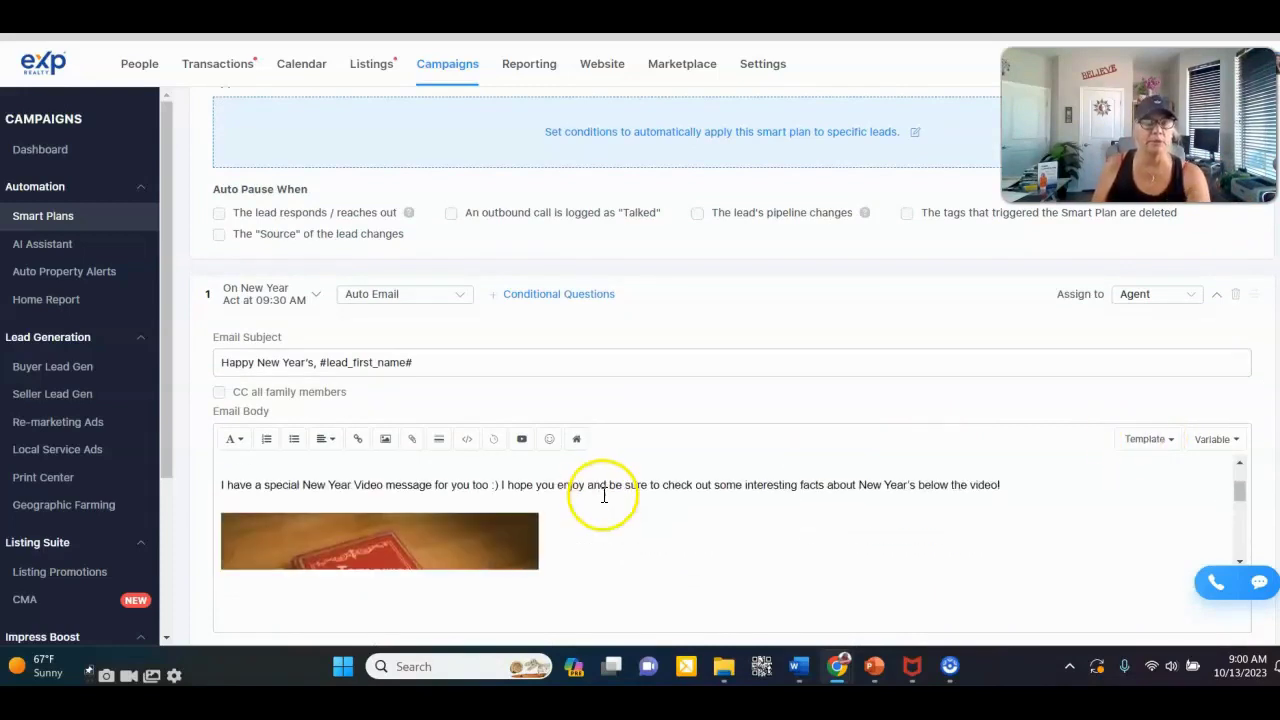
scroll(903, 482, up, 1)
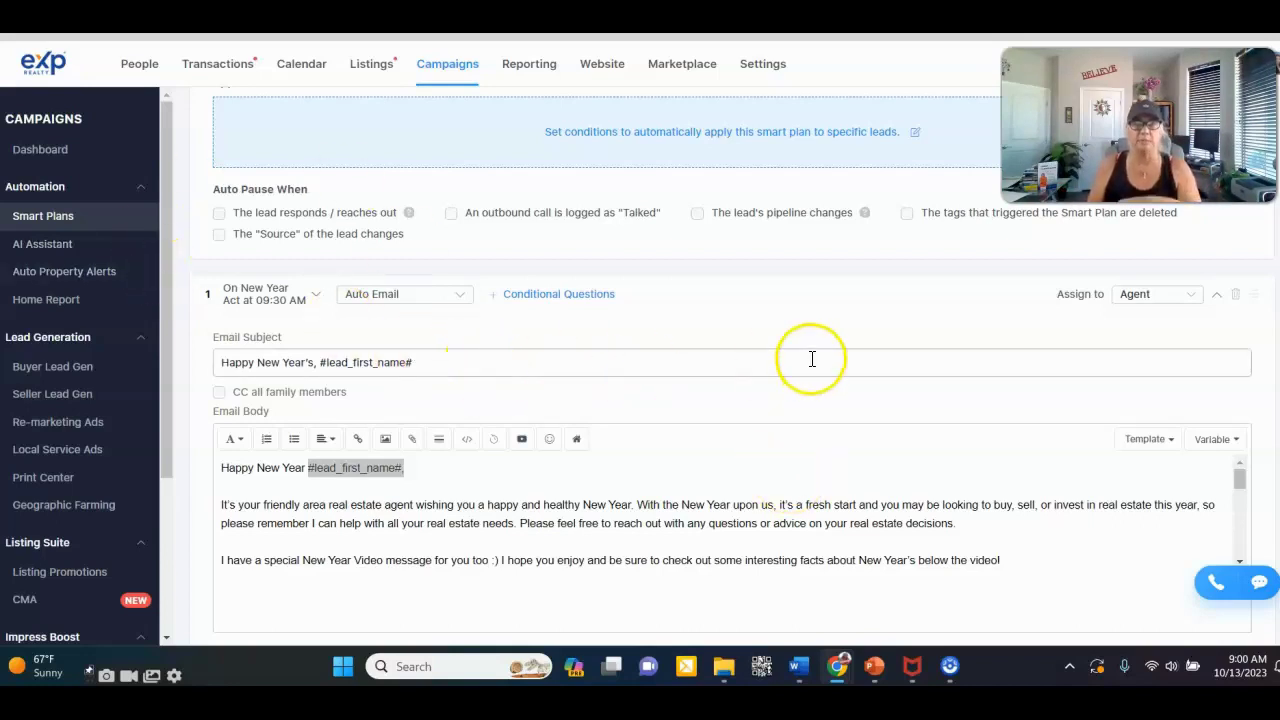
scroll(811, 357, down, 1)
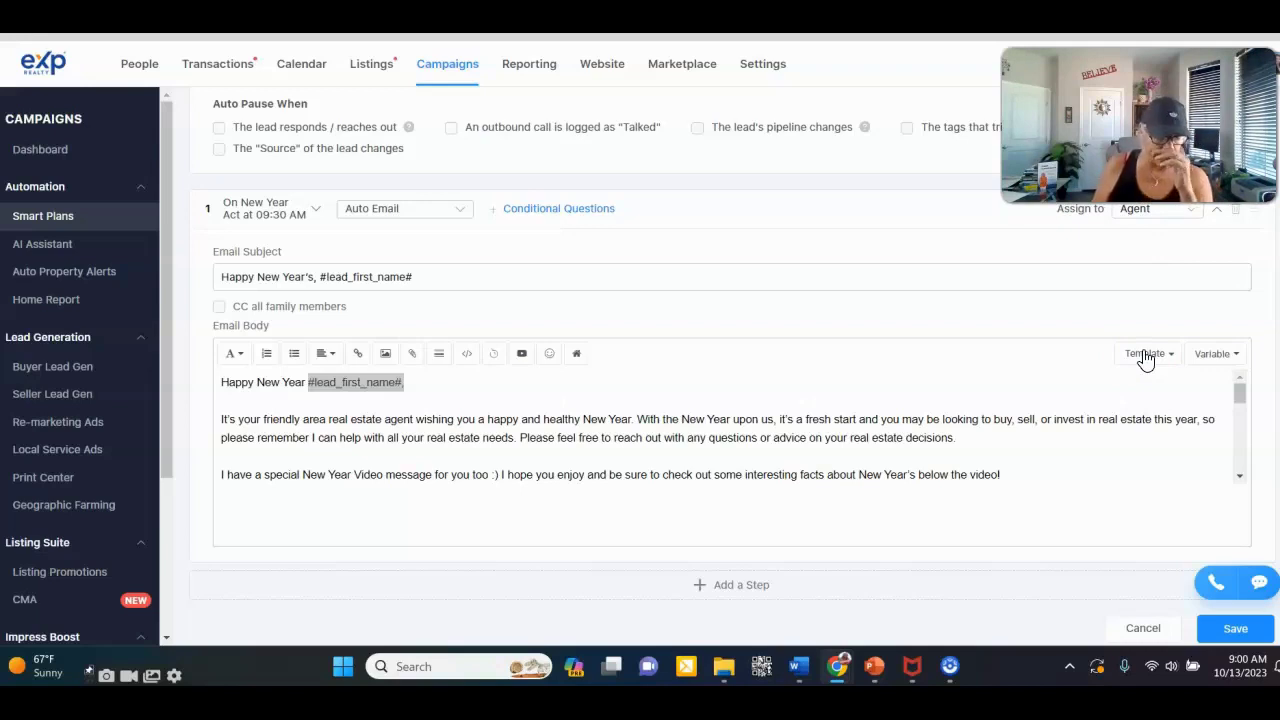
click(1146, 358)
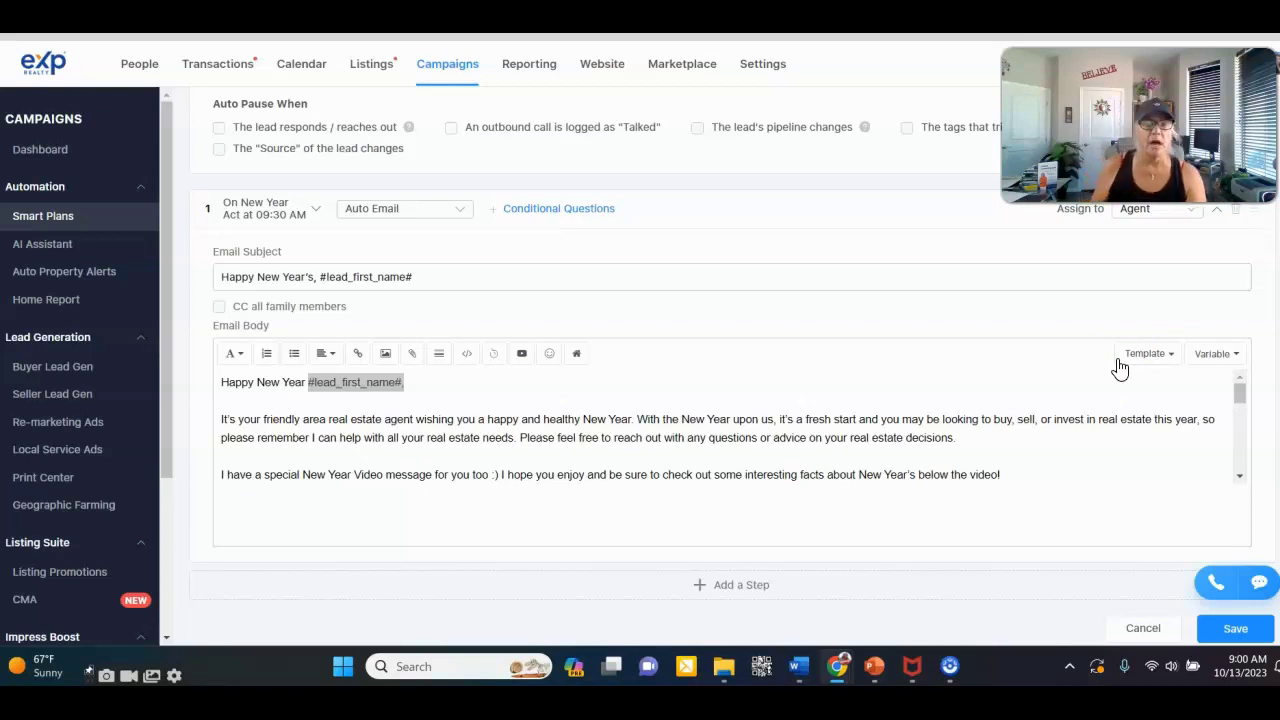
- Add a second auto email step to the plan below the New Year email
click(700, 588)
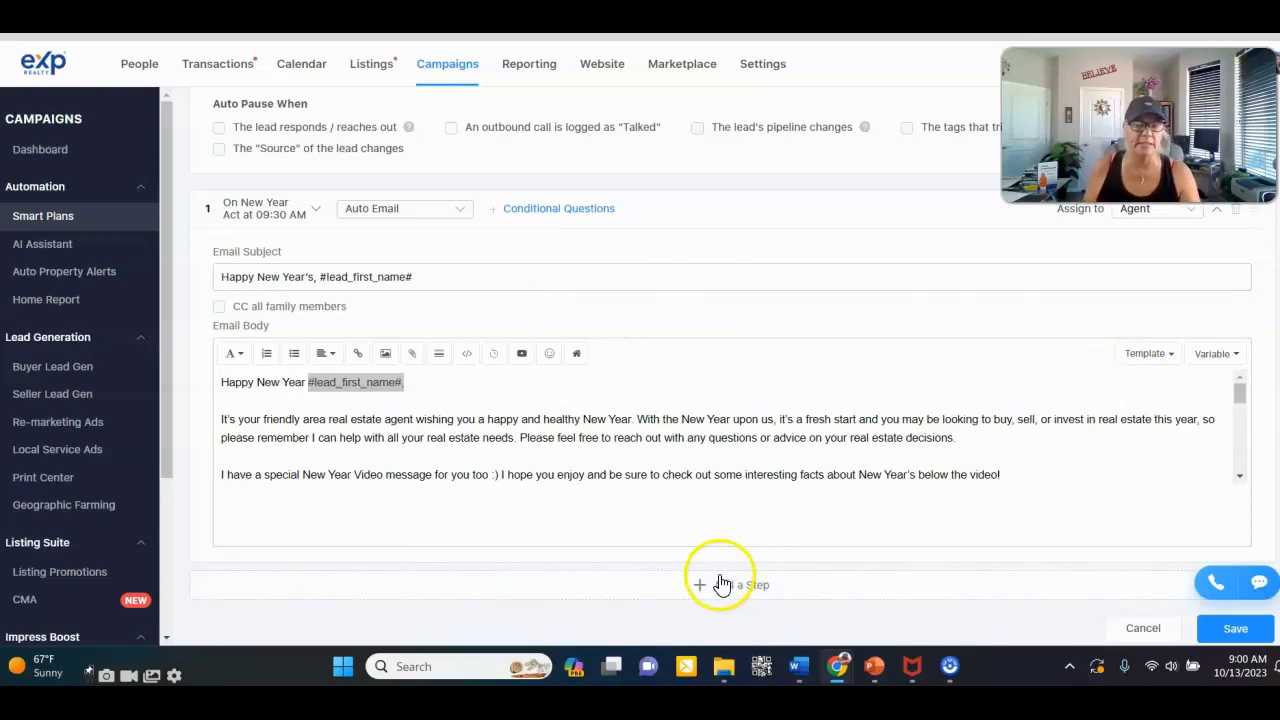
click(725, 590)
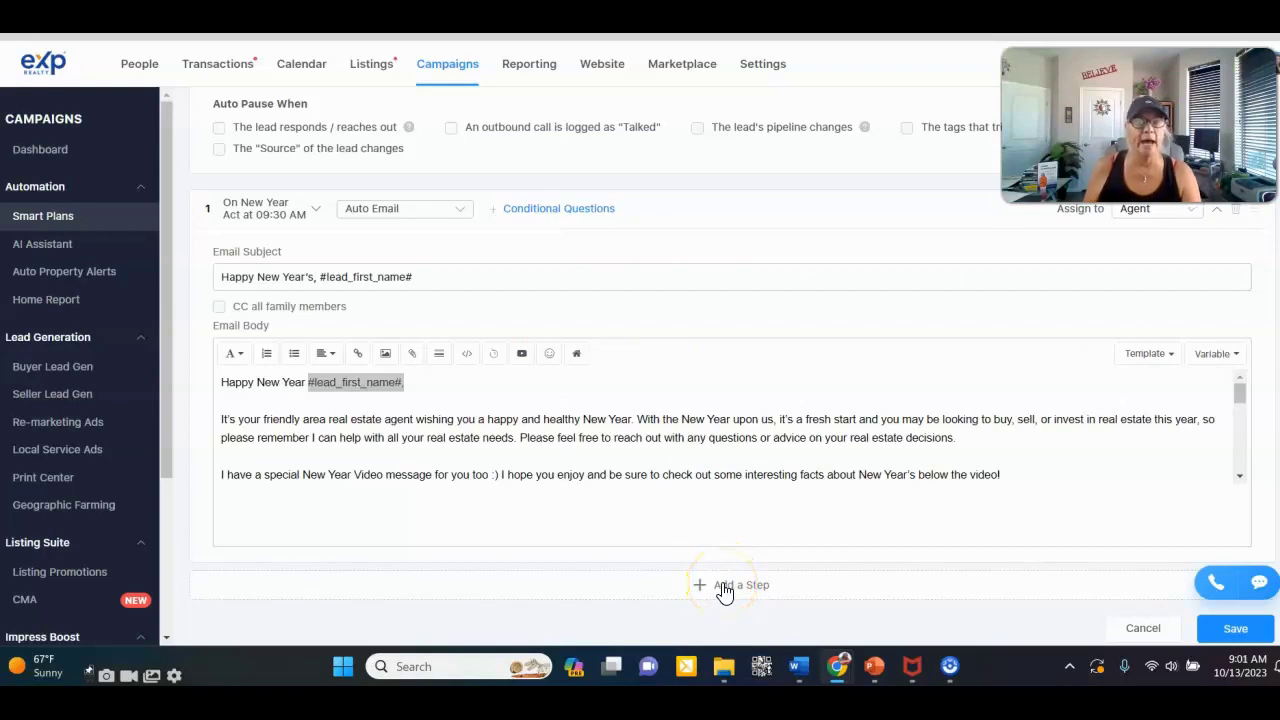
click(714, 277)
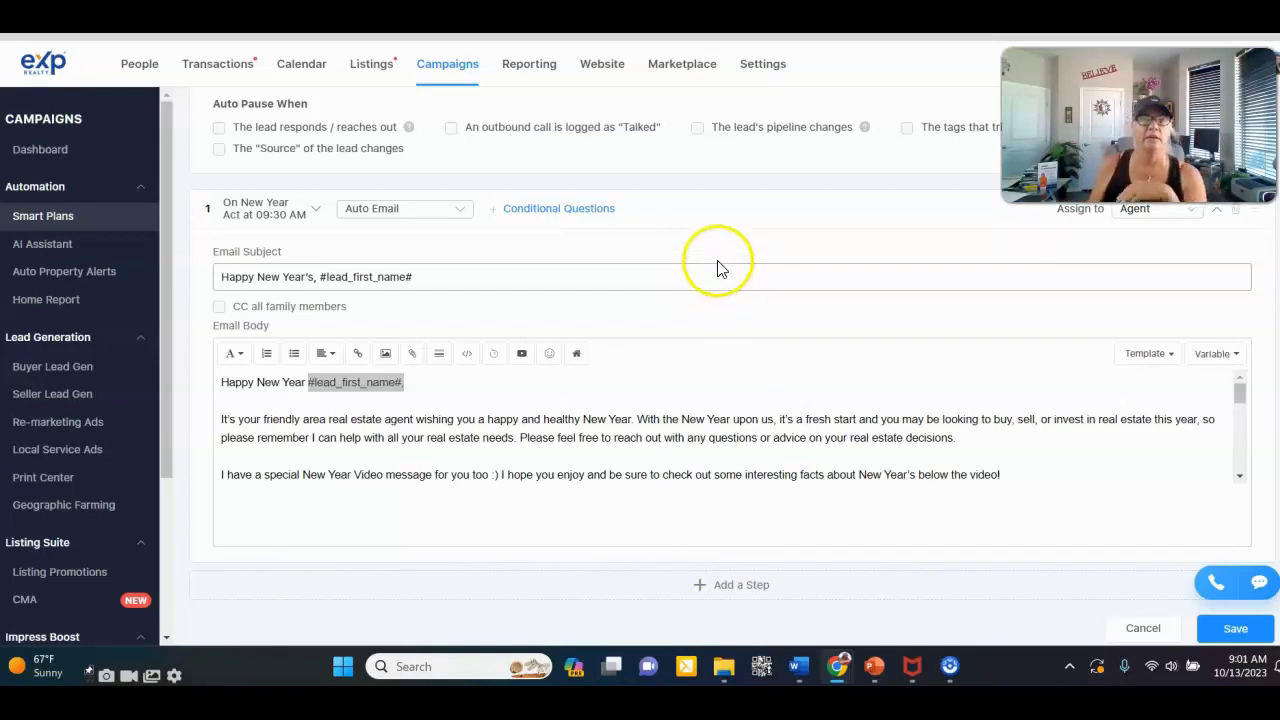
scroll(700, 250, up, 2)
scroll(729, 374, down, 3)
click(732, 506)
scroll(888, 362, down, 3)
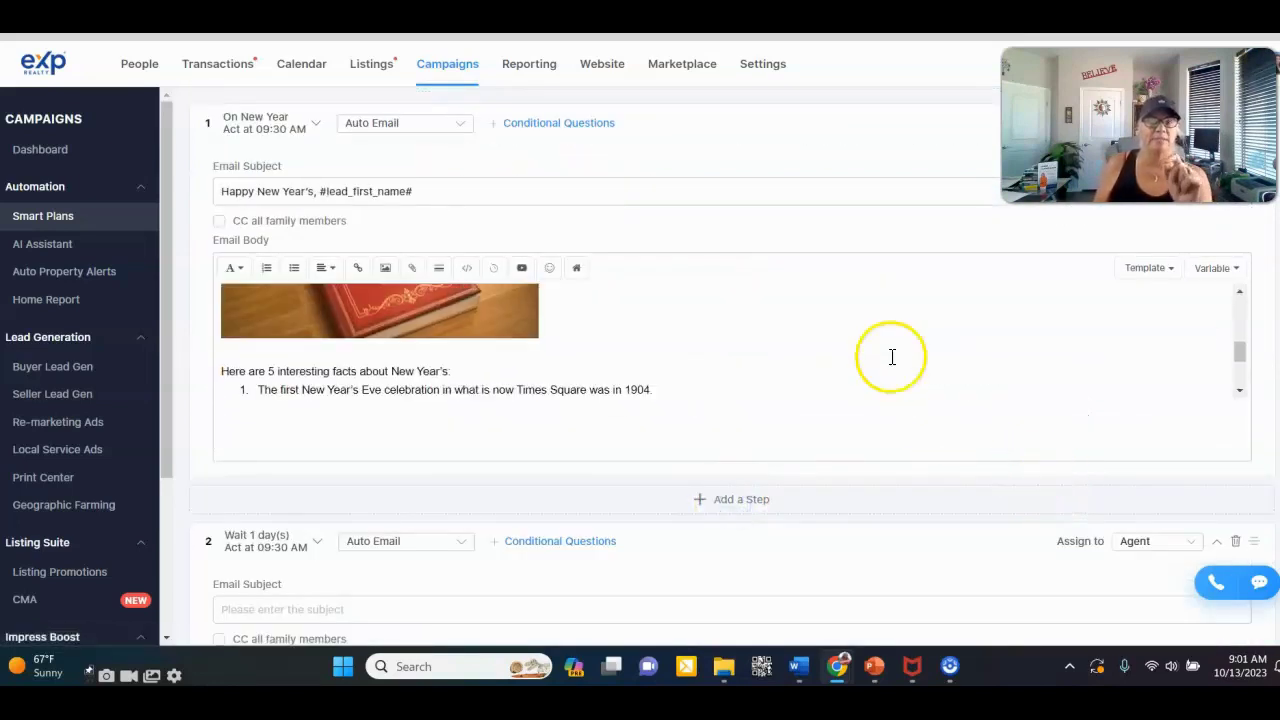
- Set the second auto email's timing to wait 0 hours and 10 minutes after the previous step
scroll(1086, 408, down, 3)
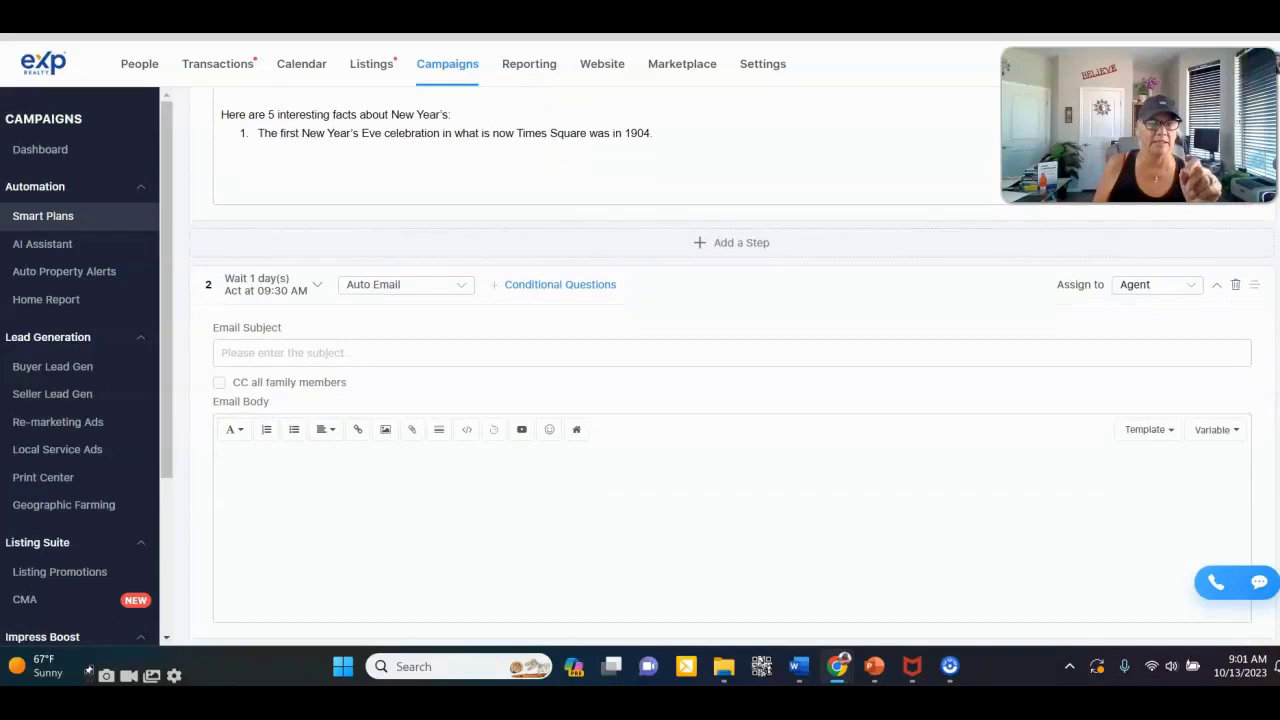
click(288, 289)
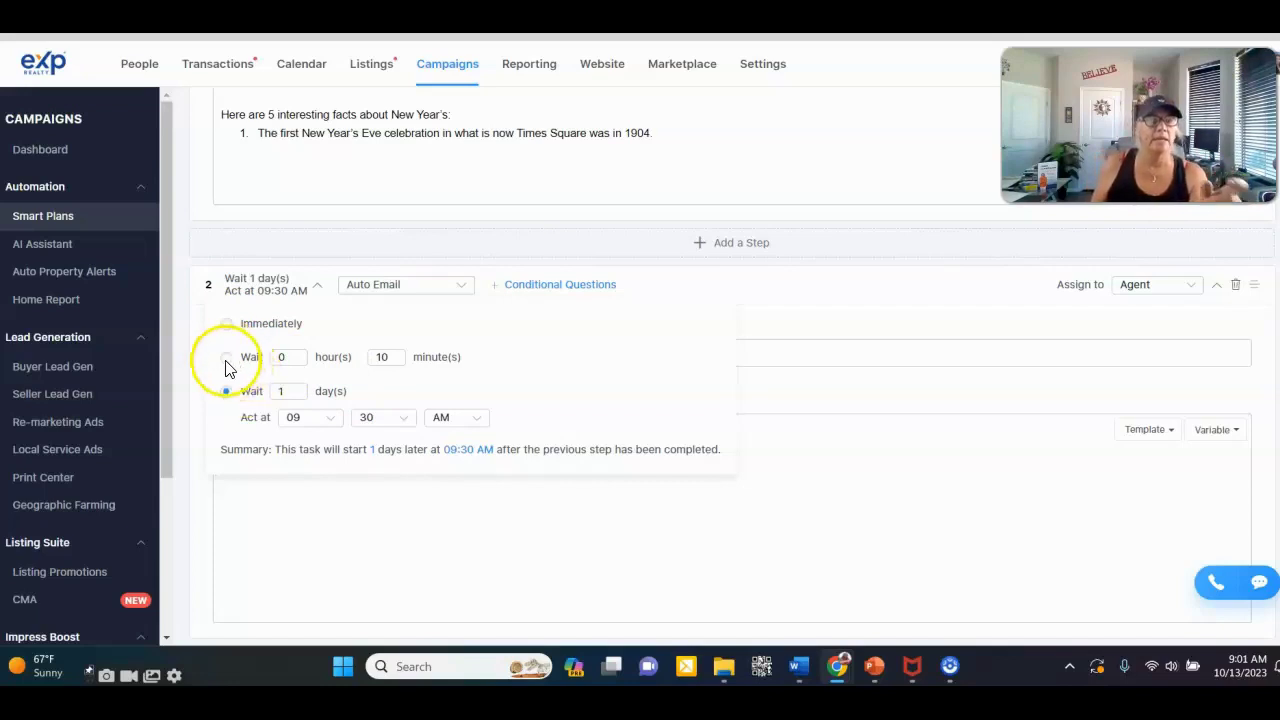
click(300, 360)
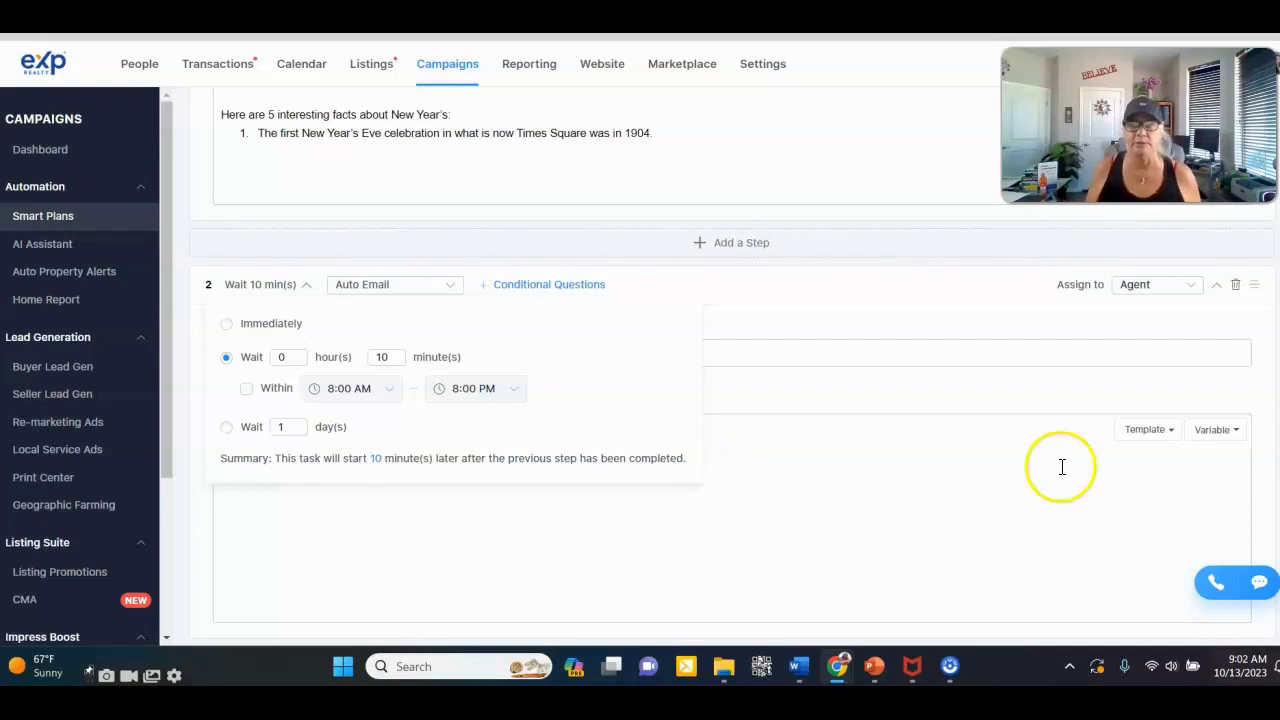
- Search the email templates for "mlk" and fill the second auto email with the MLK template from the holiday campaign
click(1148, 433)
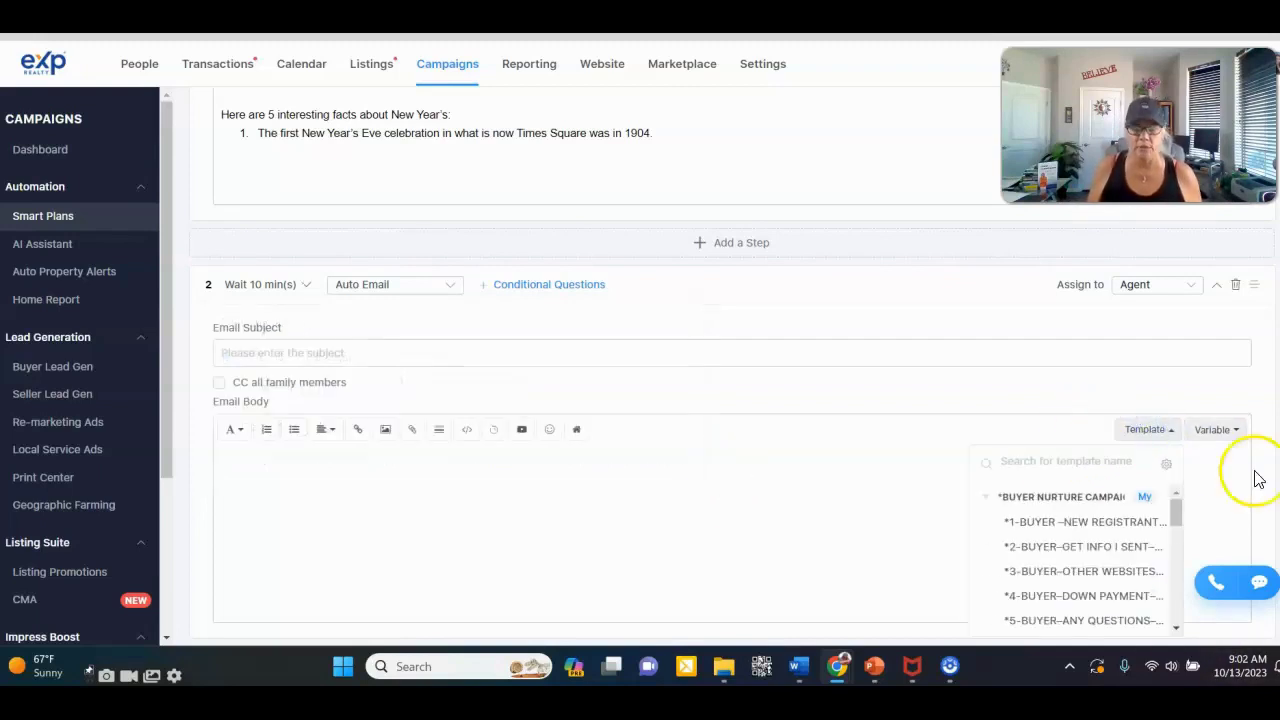
text(mlk)
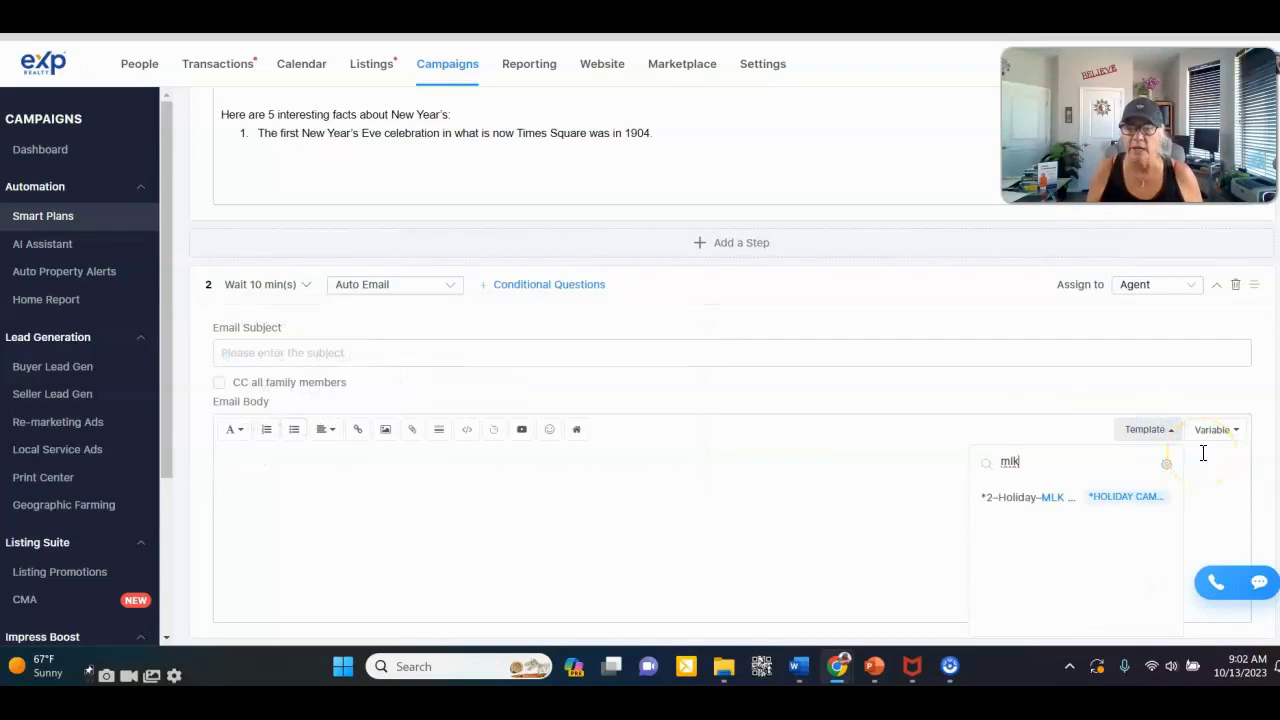
click(1030, 497)
click(517, 360)
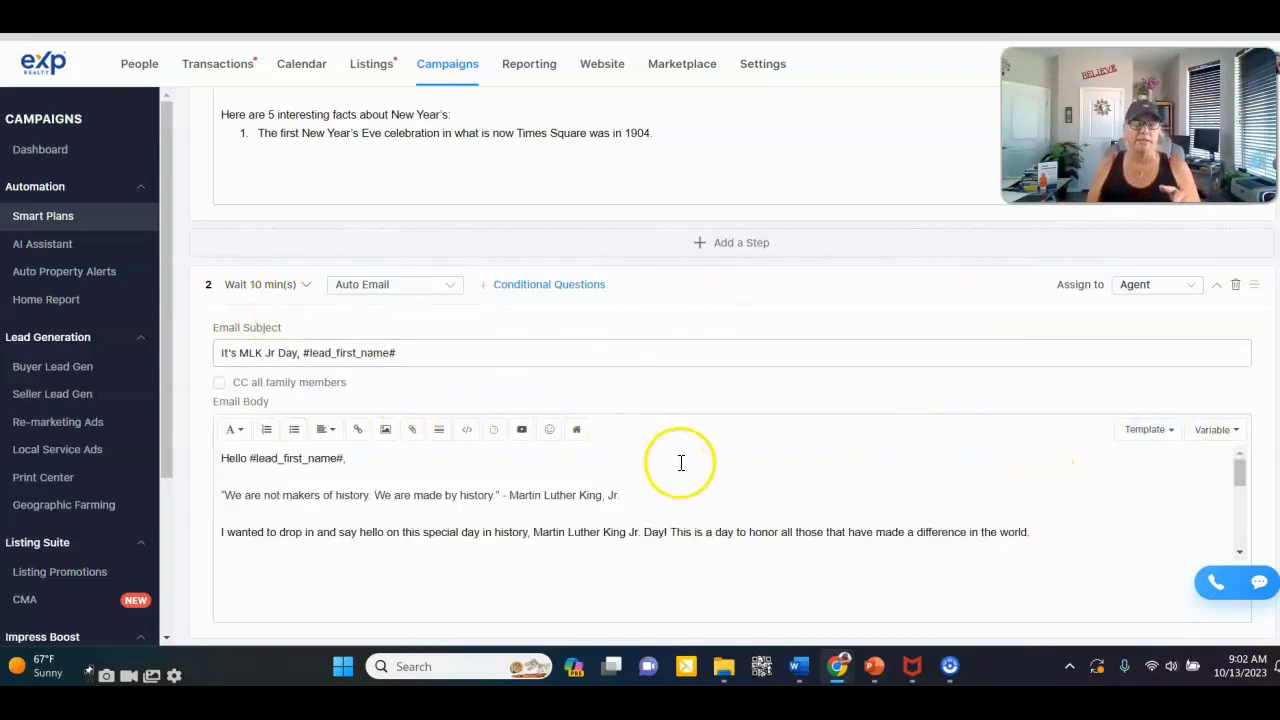
scroll(680, 462, down, 2)
scroll(709, 504, up, 2)
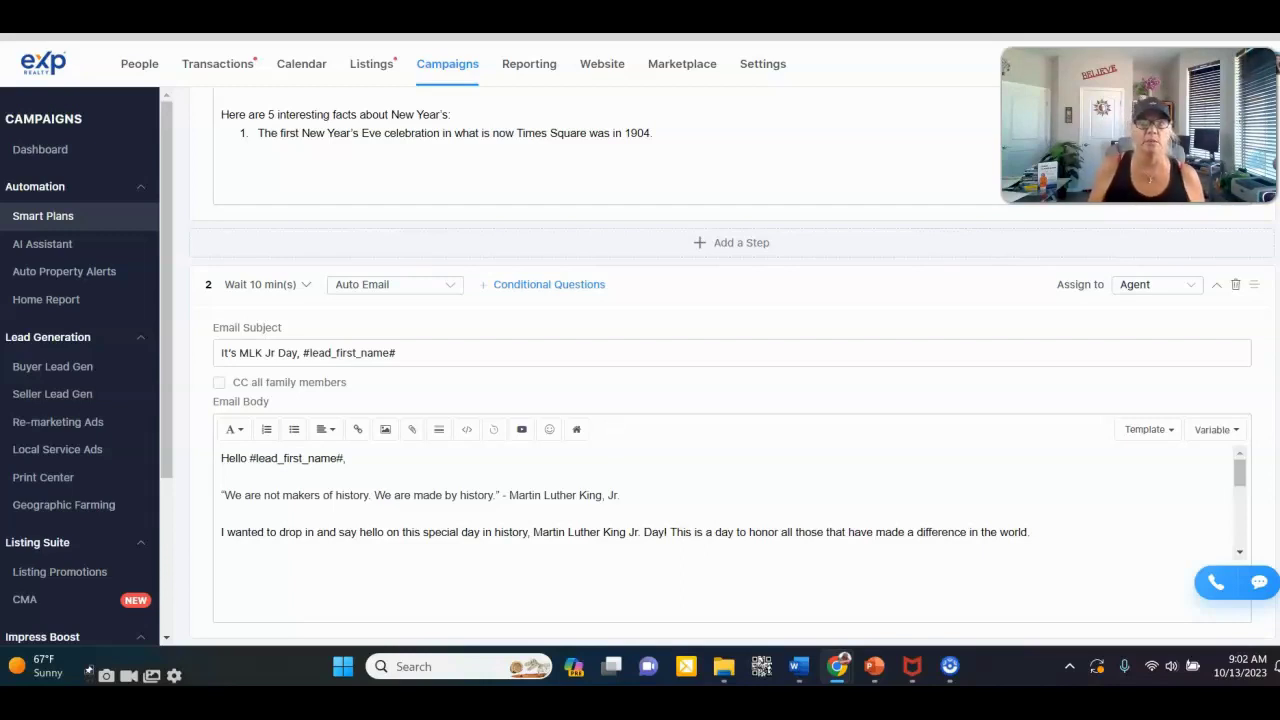
- Search Google for "what d mlk" in a new browser tab and skim the results
key(ctrl+t)
text(what d)
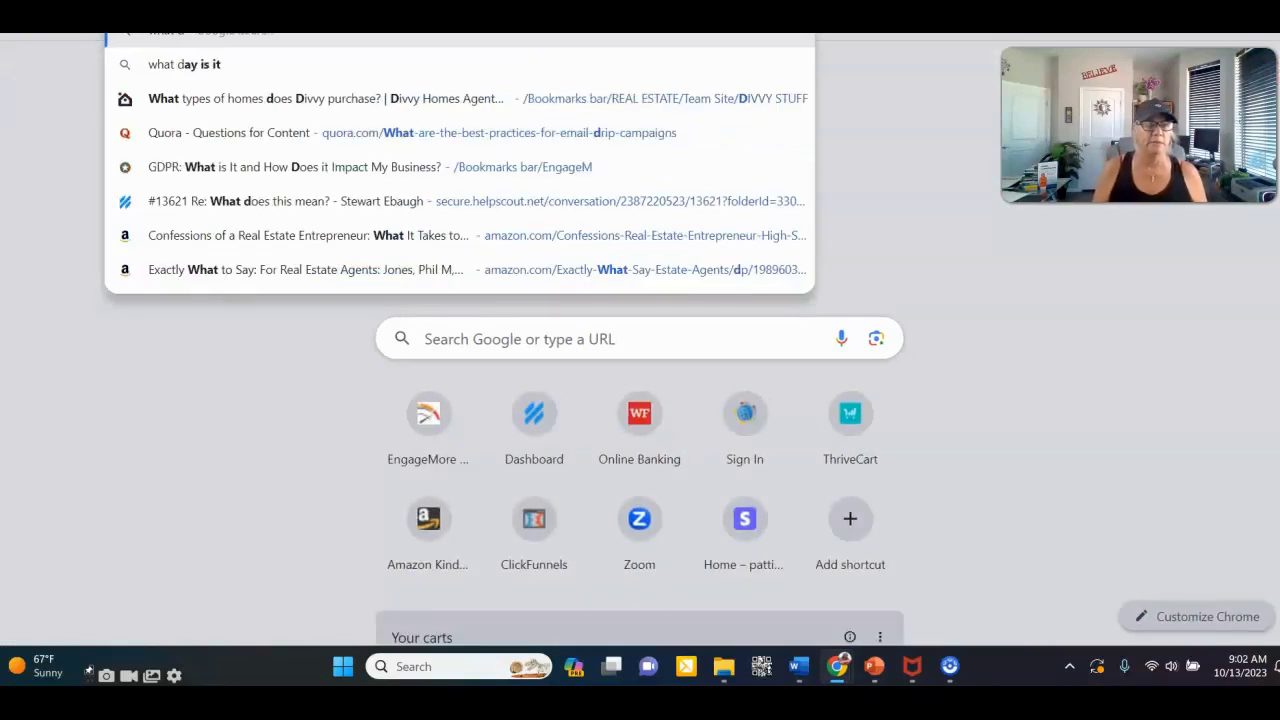
text(id mlk)
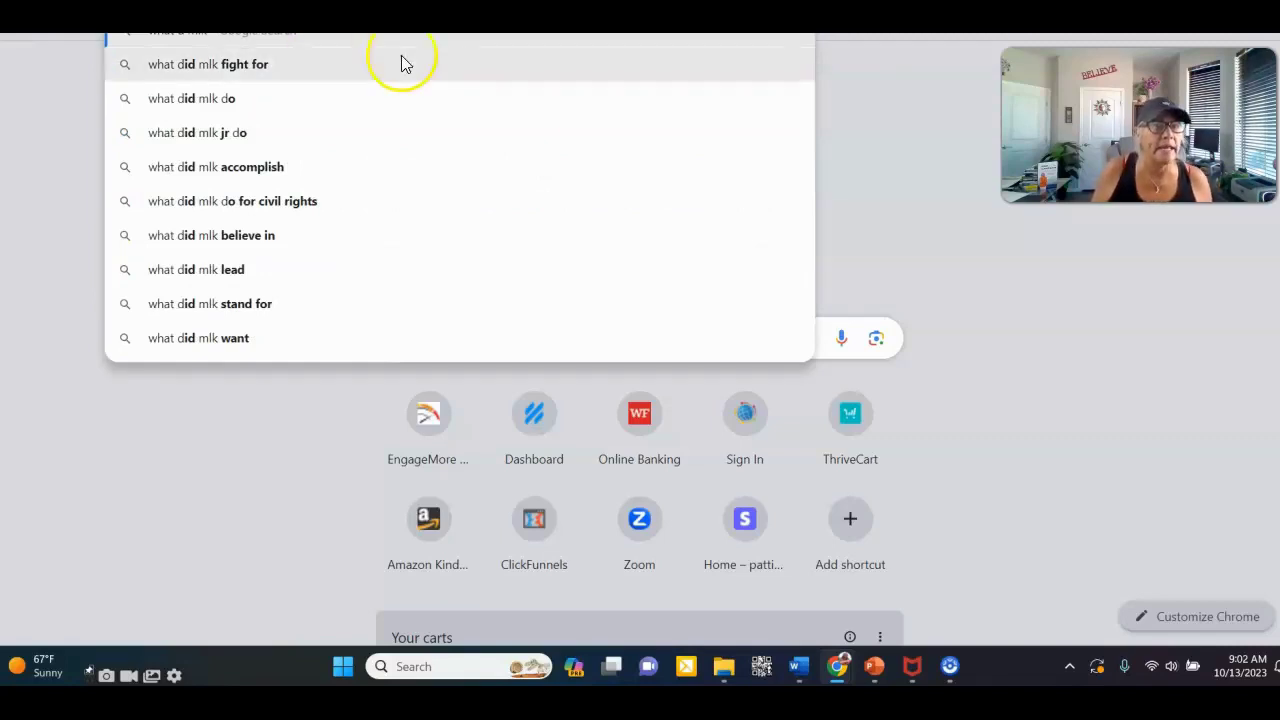
key(Escape)
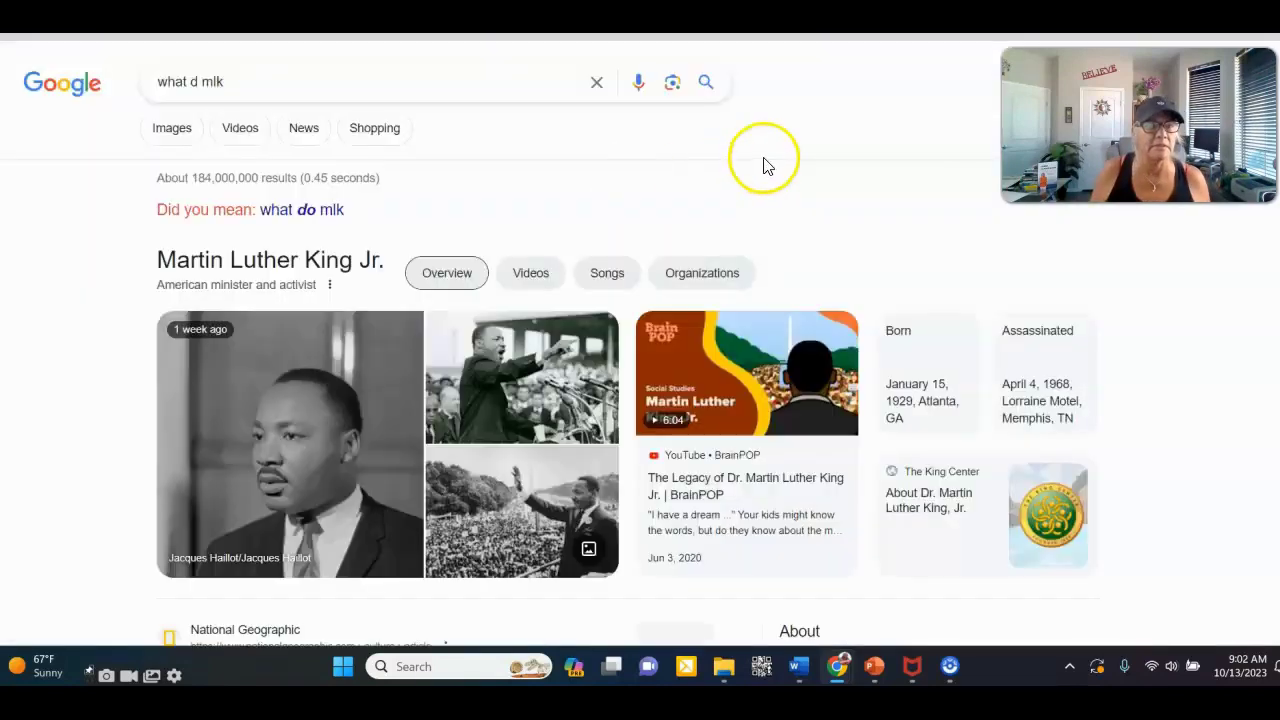
scroll(680, 320, down, 3)
scroll(686, 320, down, 3)
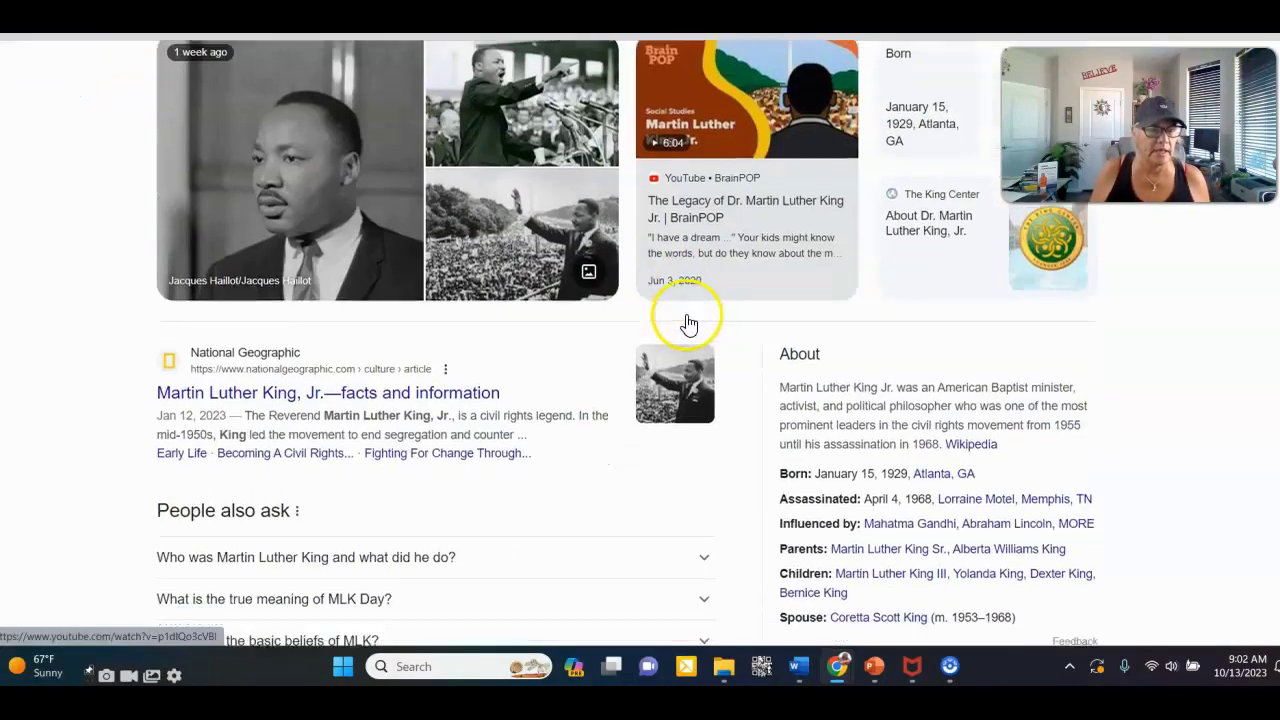
scroll(688, 323, up, 5)
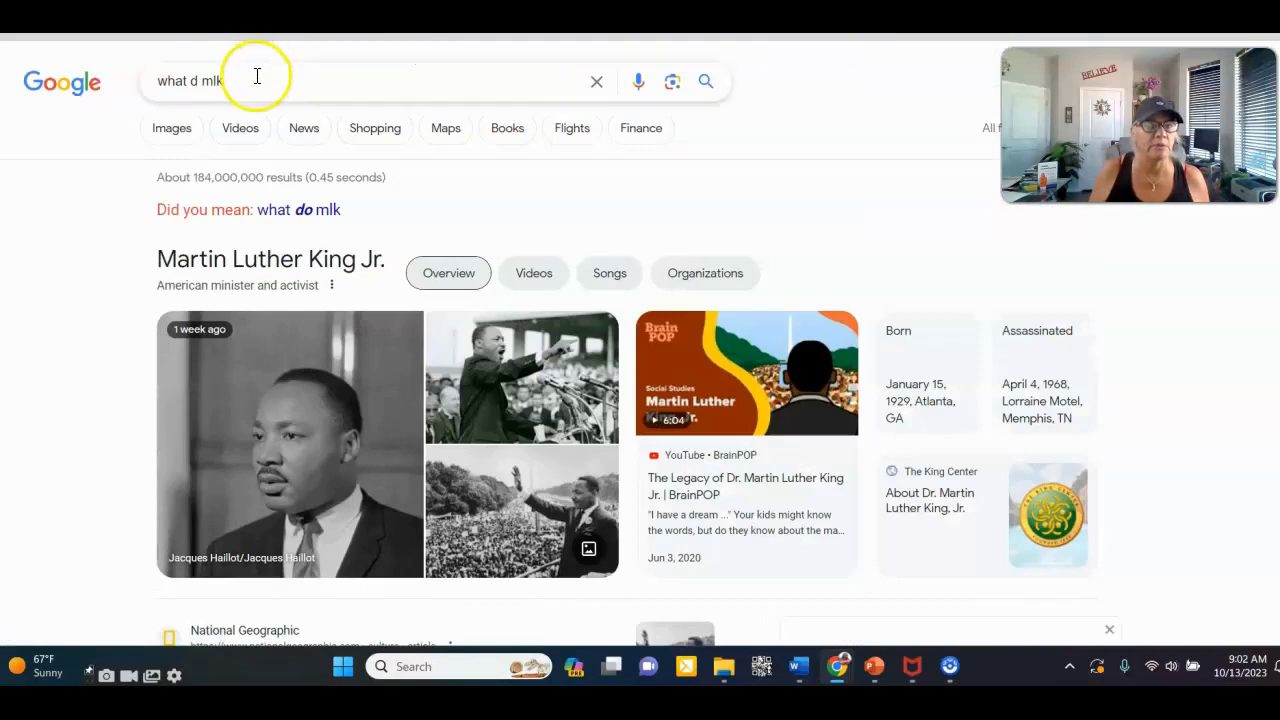
- Change the Google search to "what date is mlk in 2024", check the holiday's date, and return to the Smart Plan
click(254, 77)
key(BackSpace)
key(BackSpace)
key(BackSpace)
key(BackSpace)
key(BackSpace)
text(date)
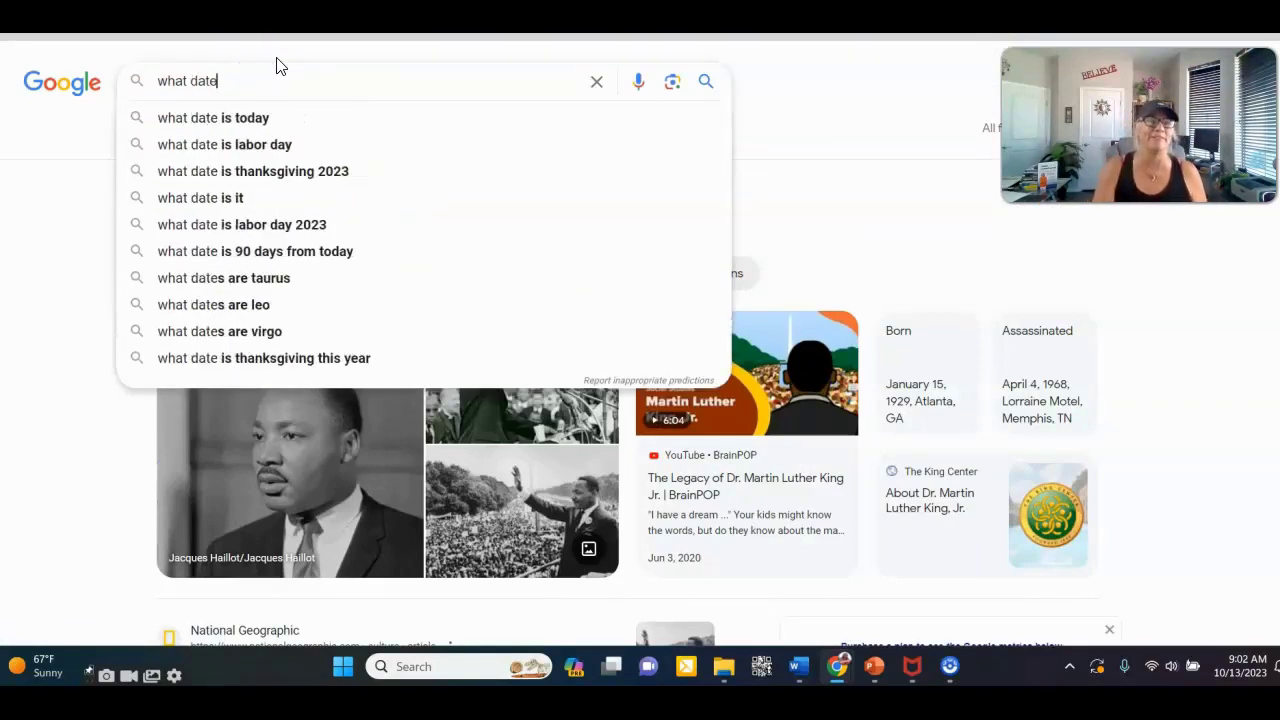
text( is mlk)
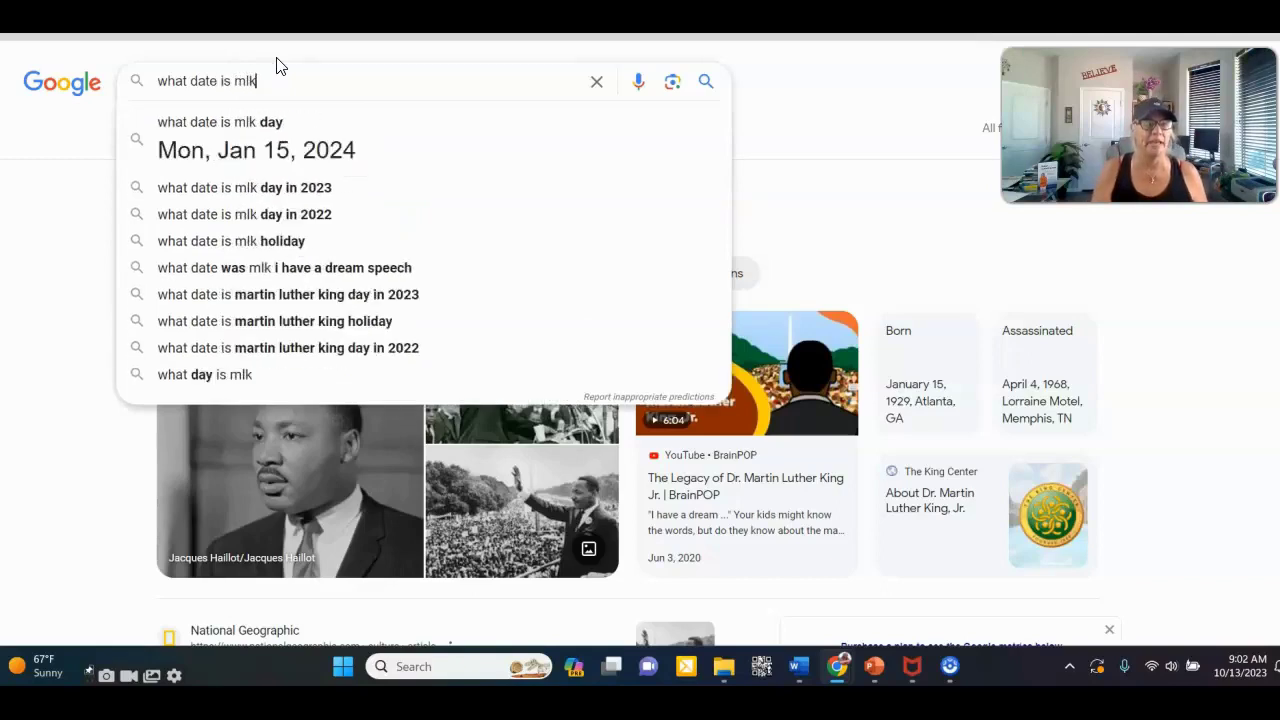
text( in 202)
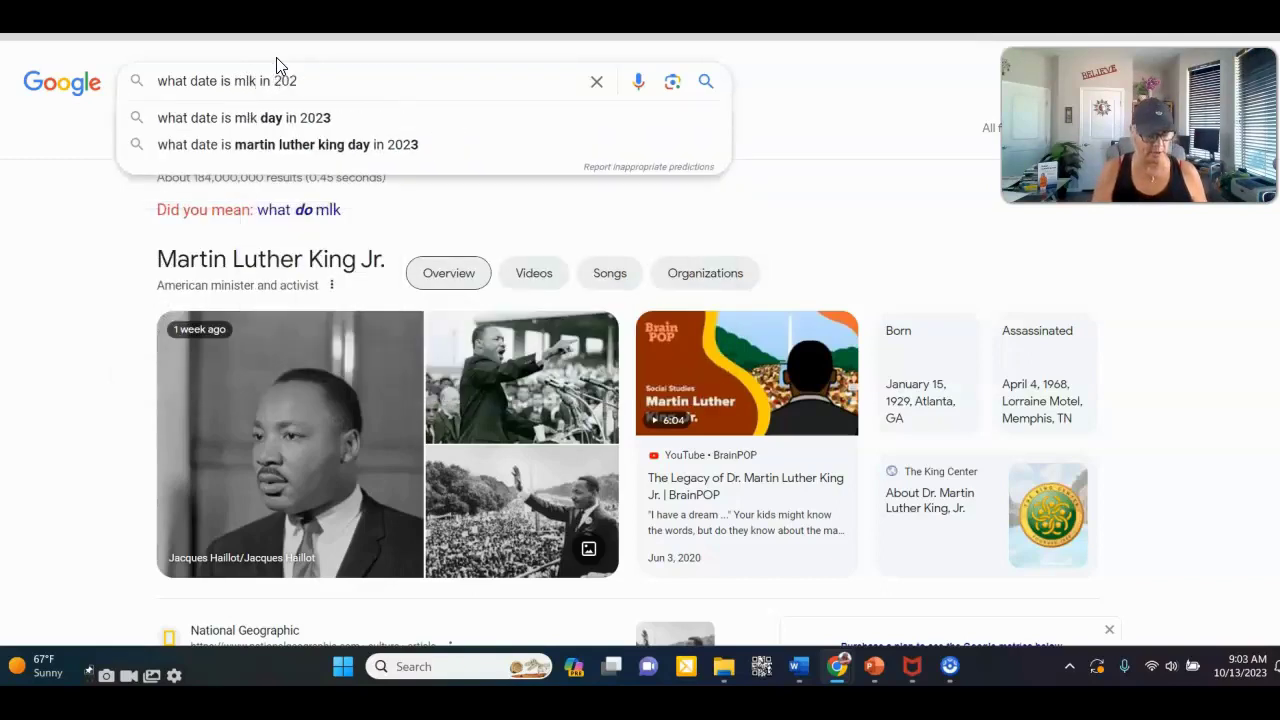
text(4)
key(Return)
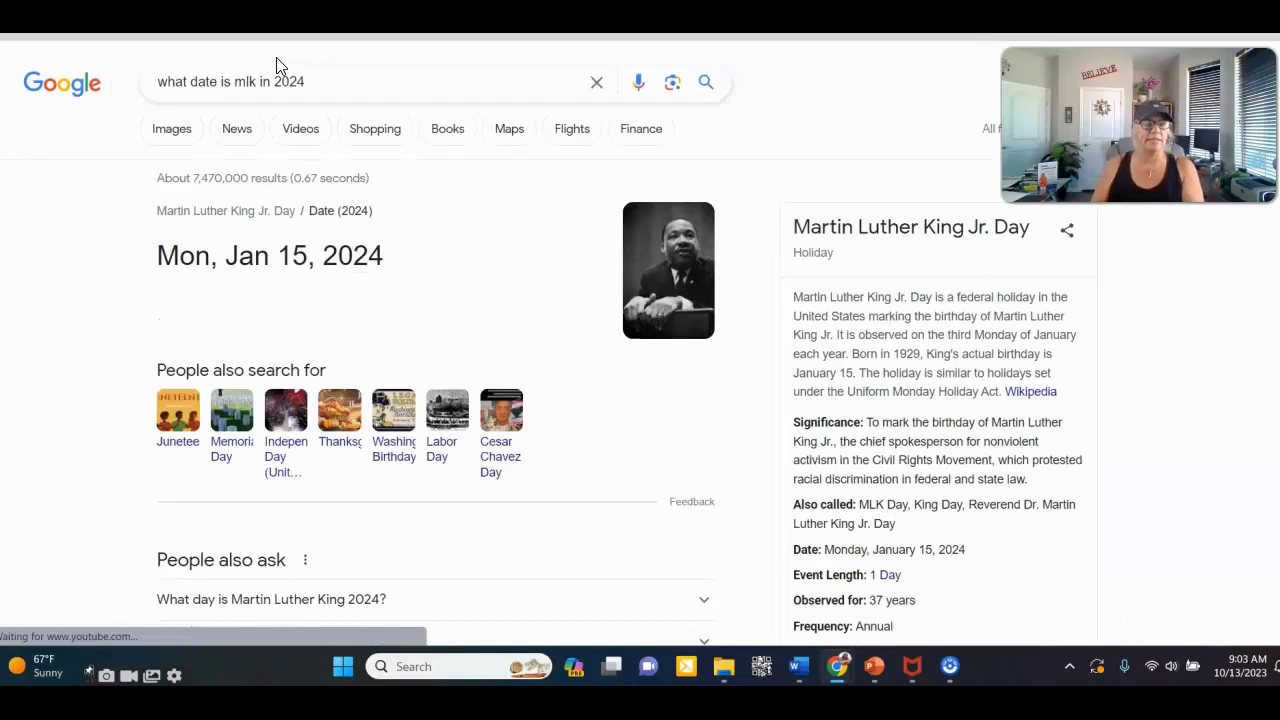
click(403, 218)
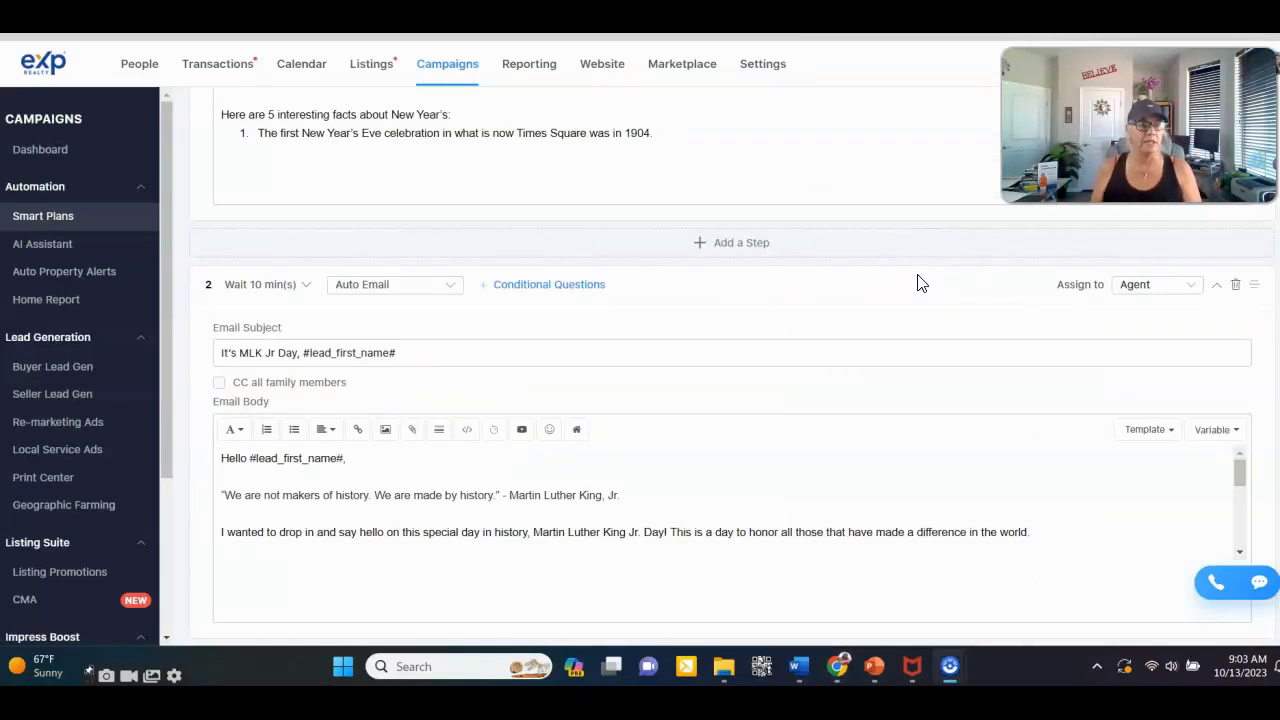
- Set the MLK email to wait 13 days after the New Year email and act at 09:30 AM
scroll(963, 357, up, 5)
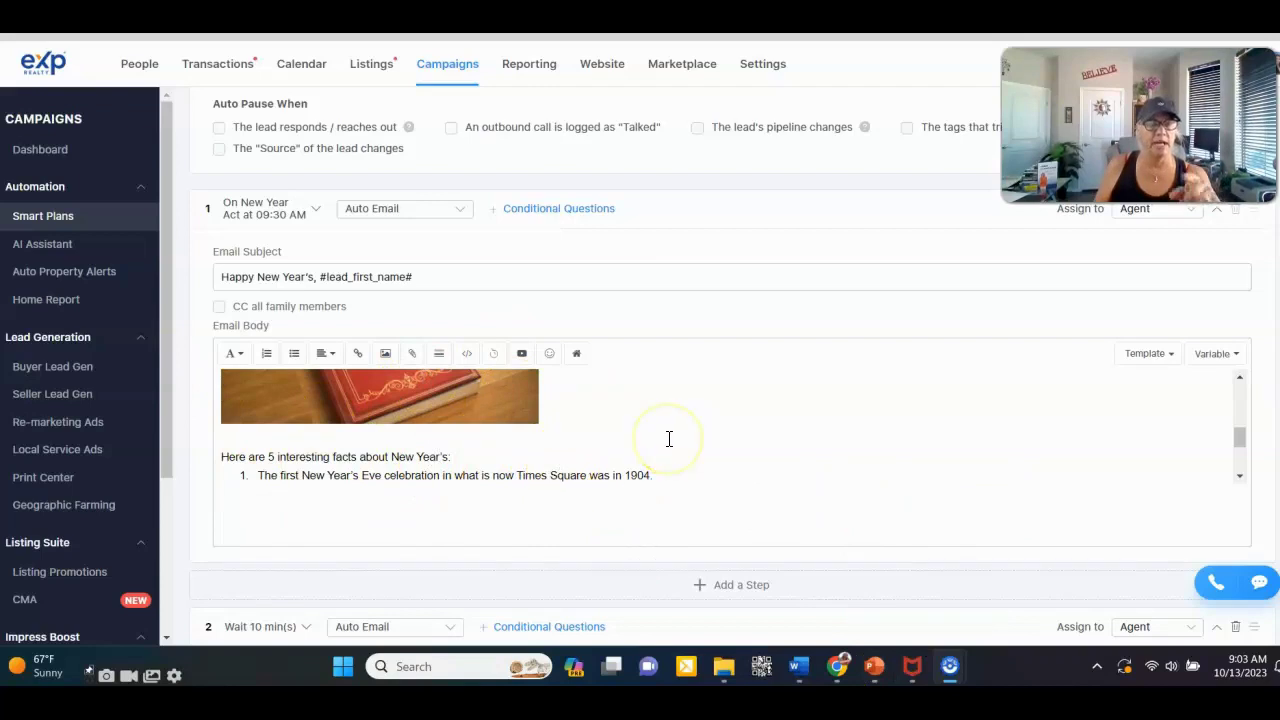
scroll(669, 437, down, 5)
scroll(943, 373, down, 1)
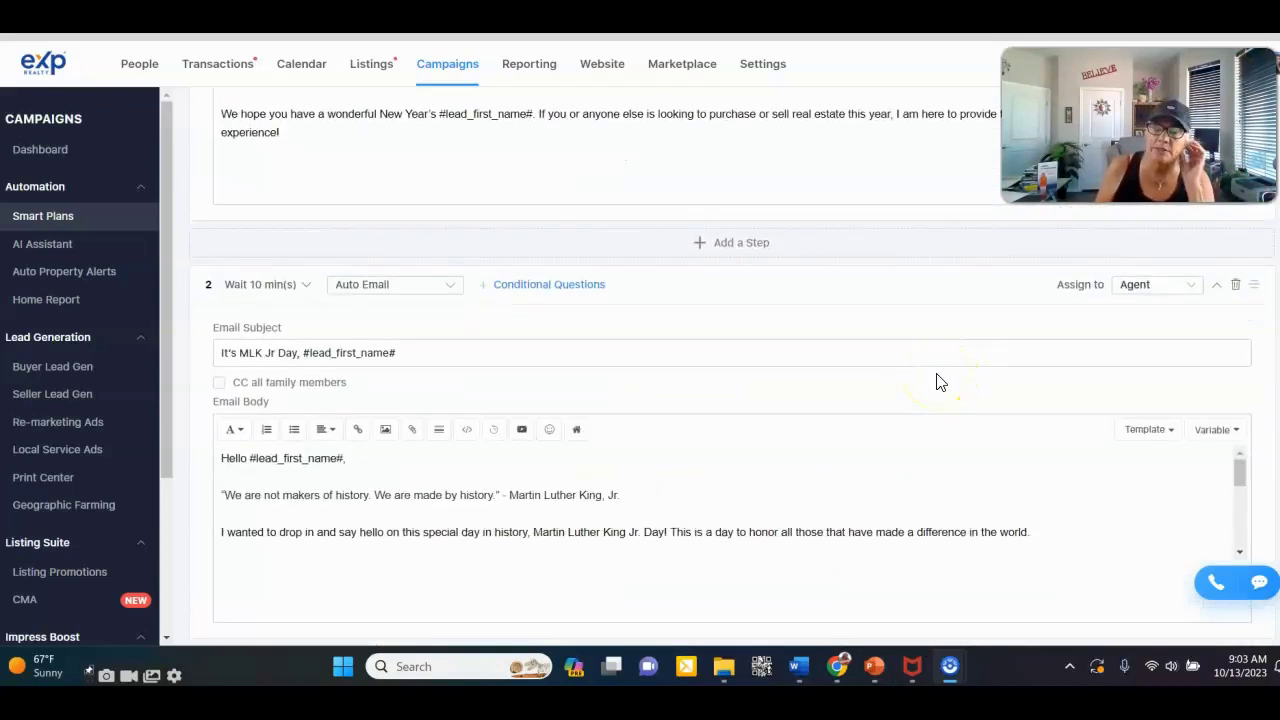
scroll(729, 398, down, 1)
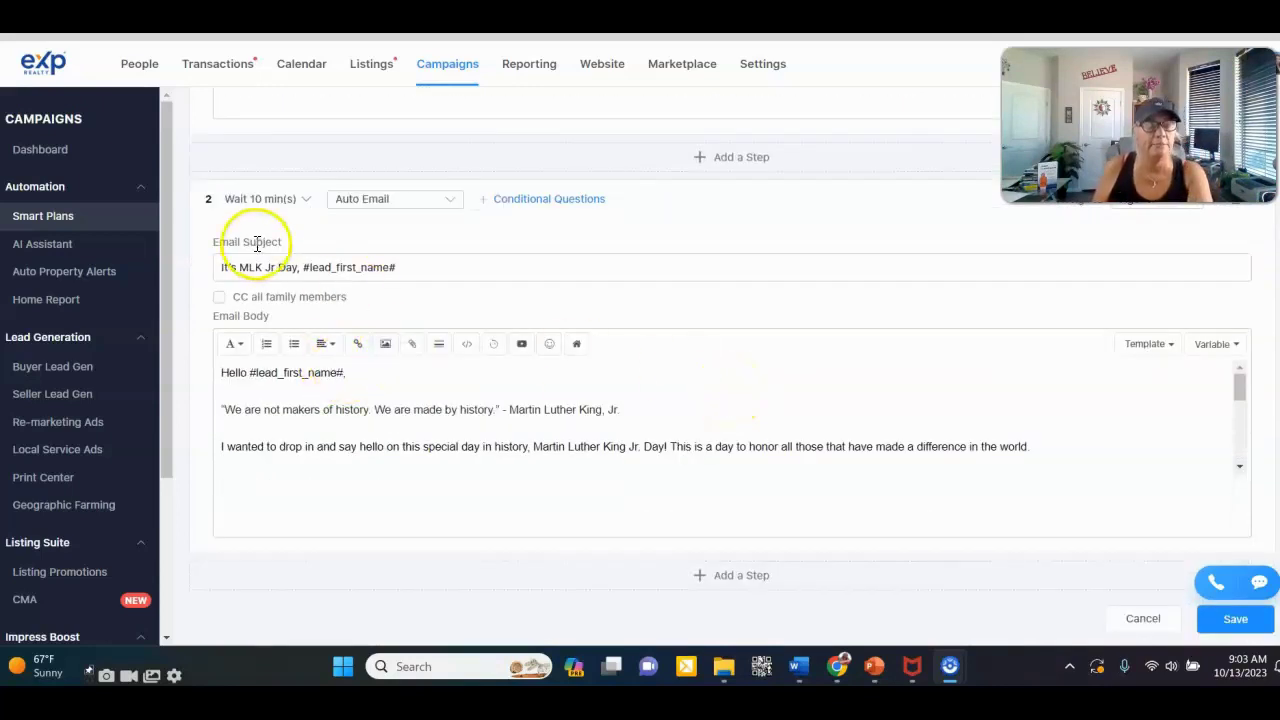
scroll(437, 277, up, 2)
click(259, 373)
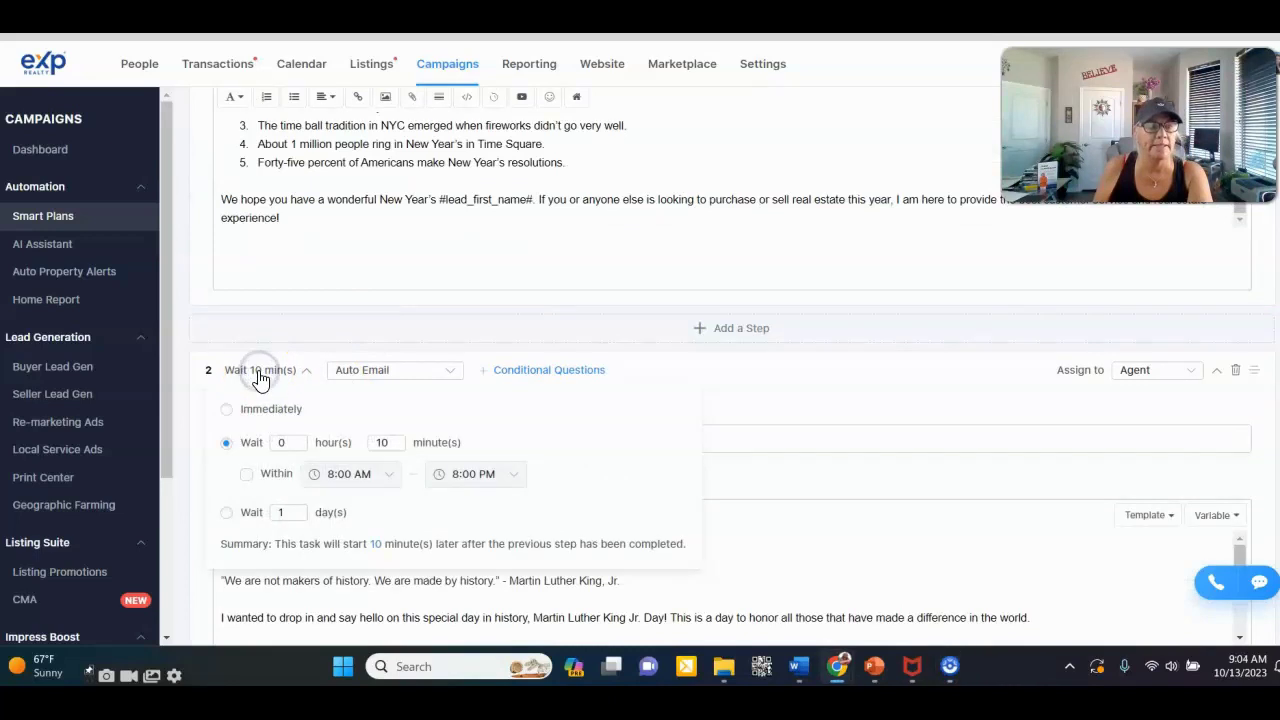
click(230, 516)
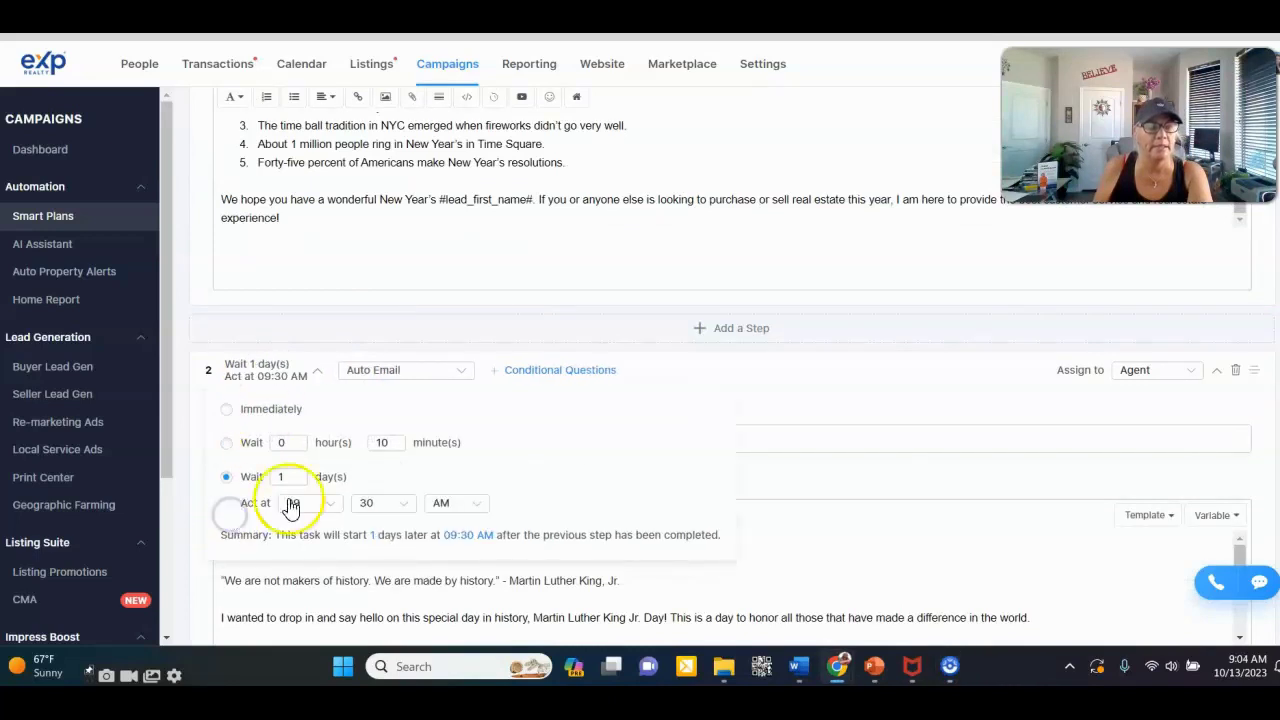
click(291, 476)
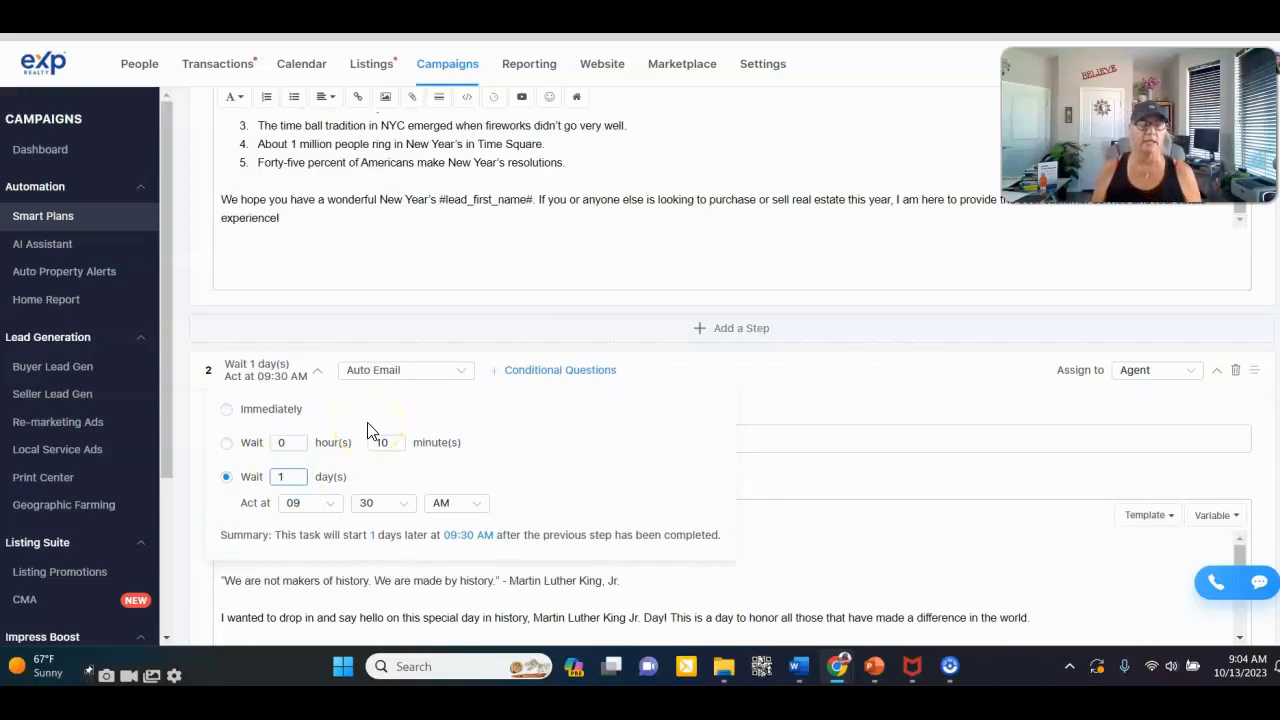
text(3)
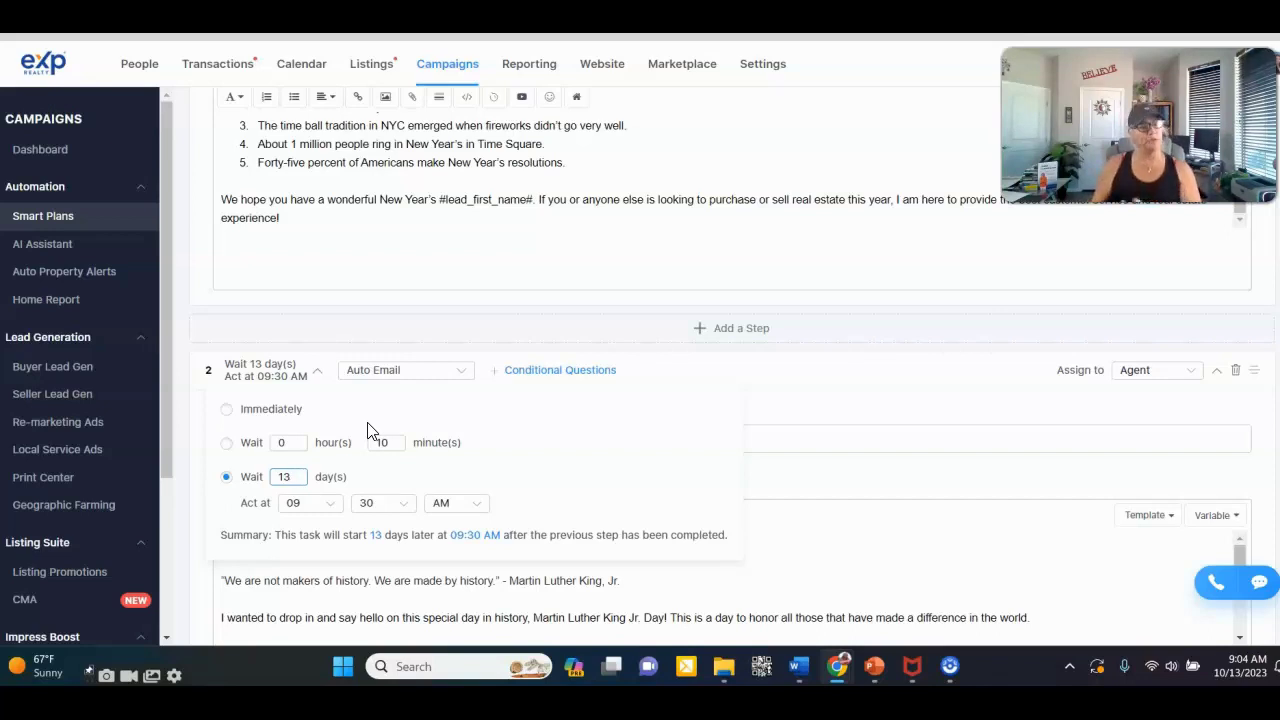
click(380, 500)
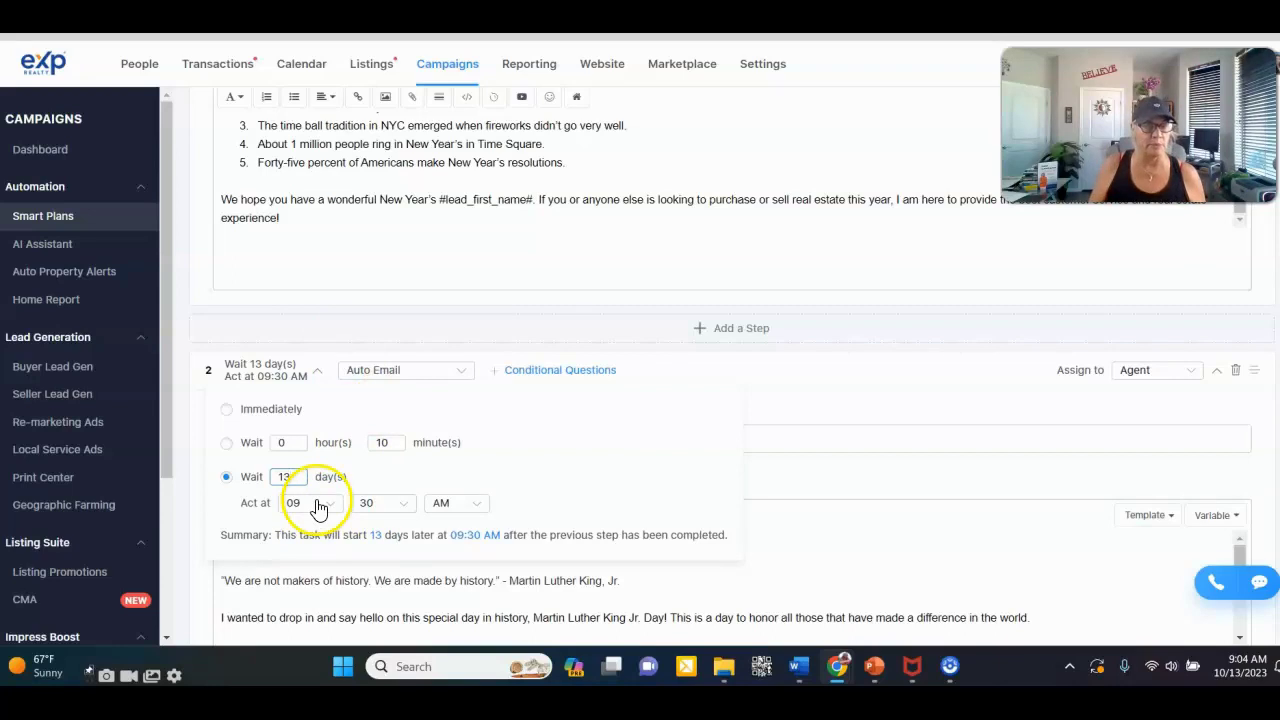
scroll(869, 509, down, 3)
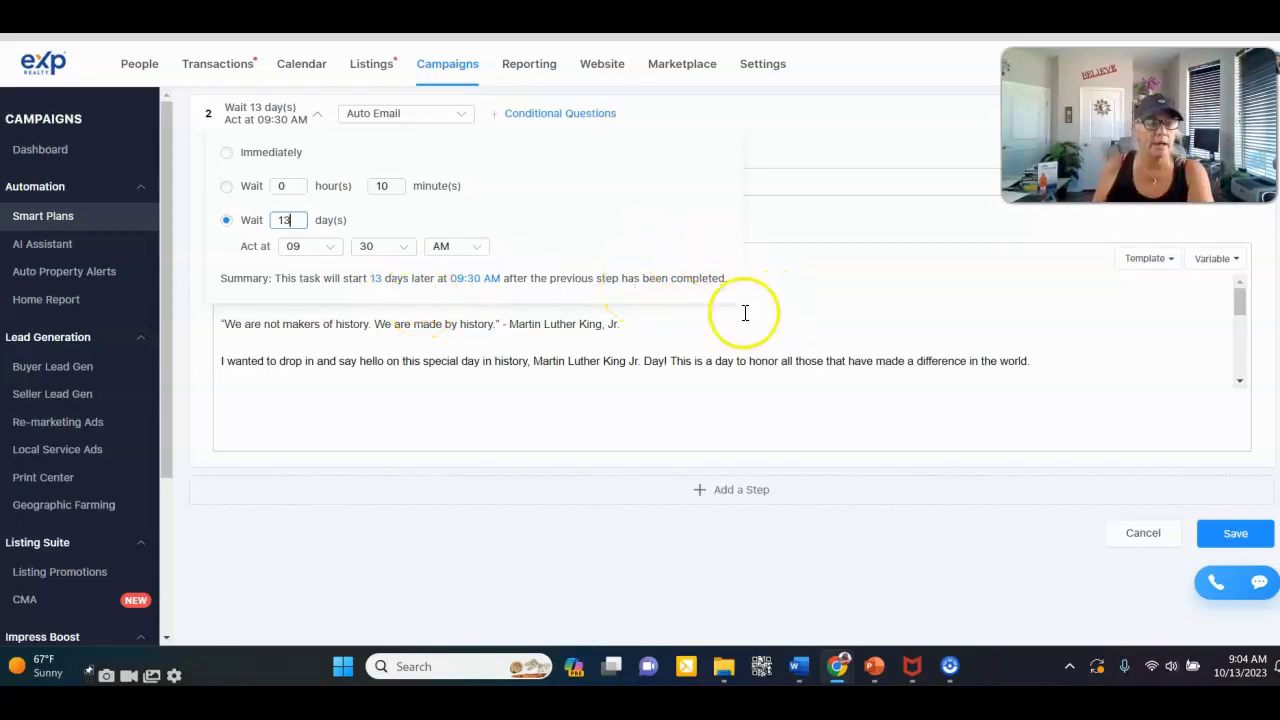
click(519, 381)
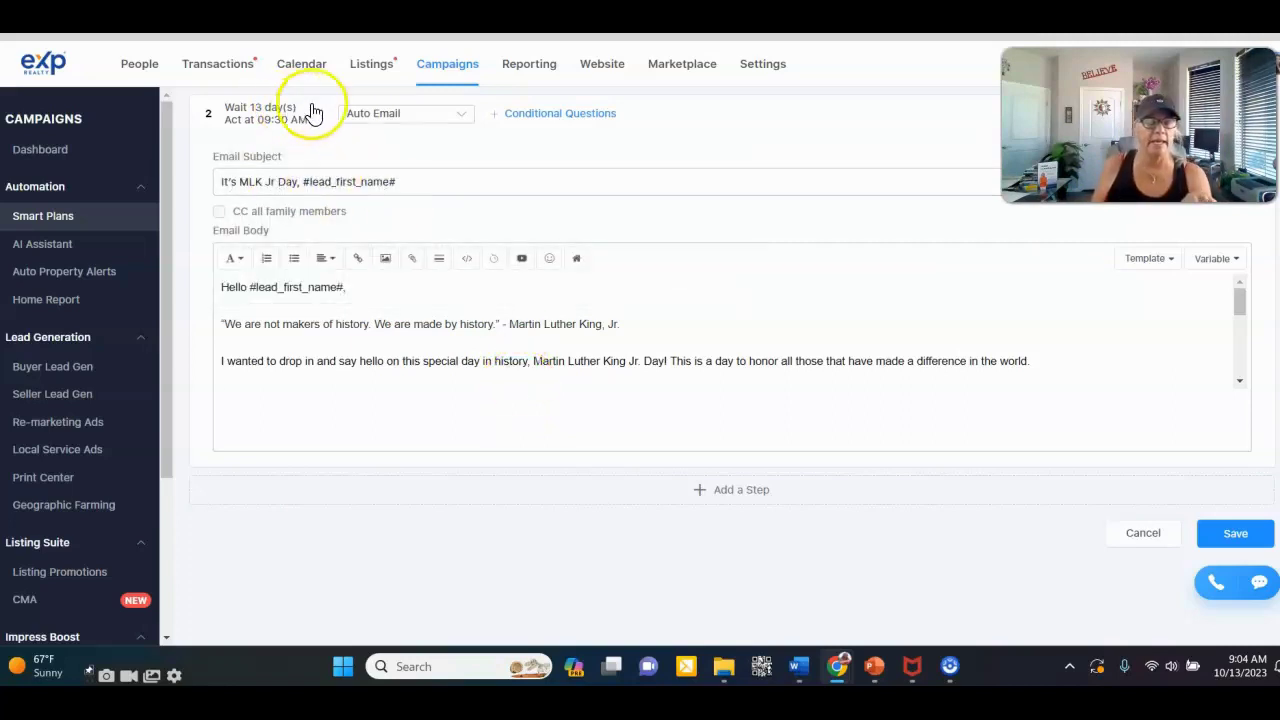
scroll(637, 171, up, 3)
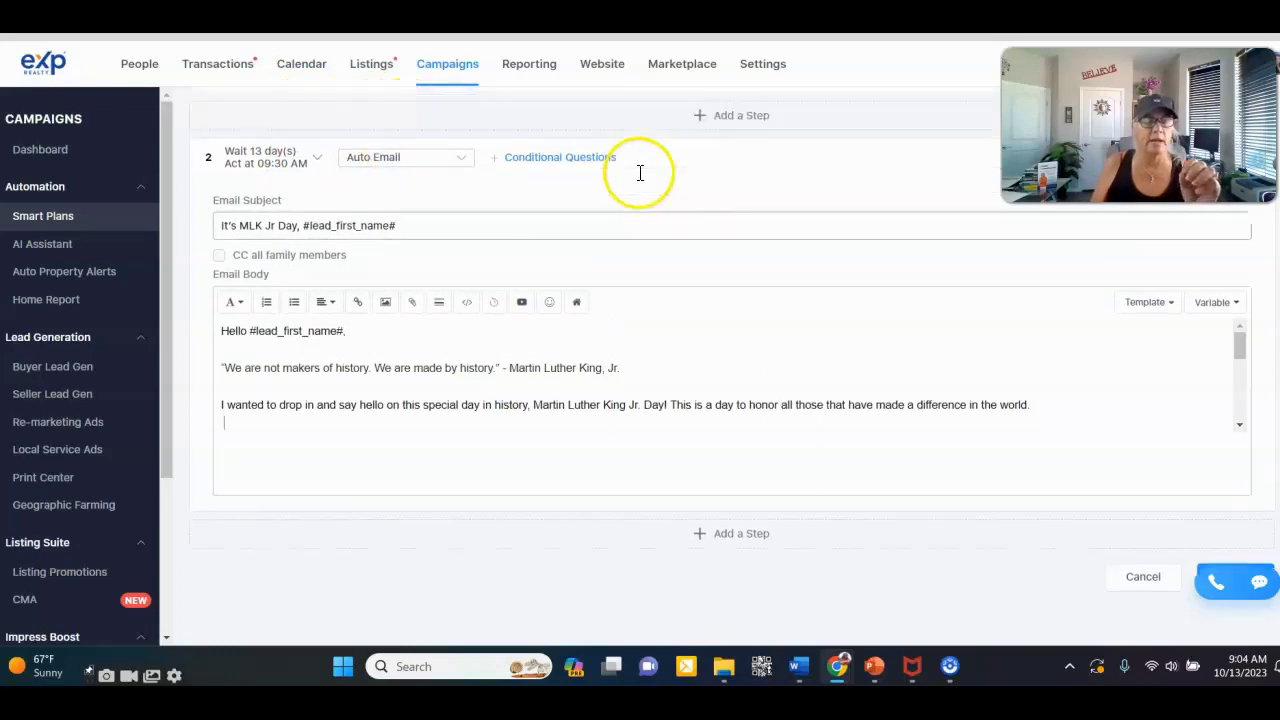
scroll(786, 189, up, 4)
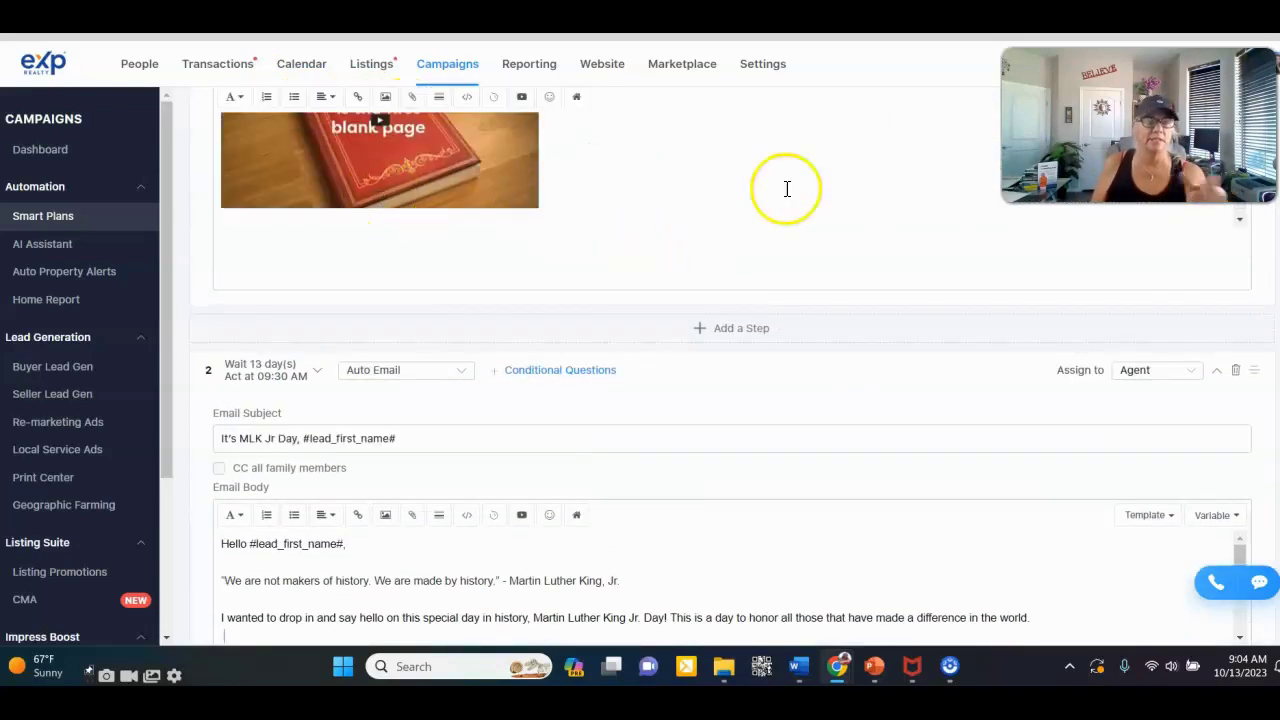
scroll(903, 191, down, 2)
scroll(900, 196, down, 3)
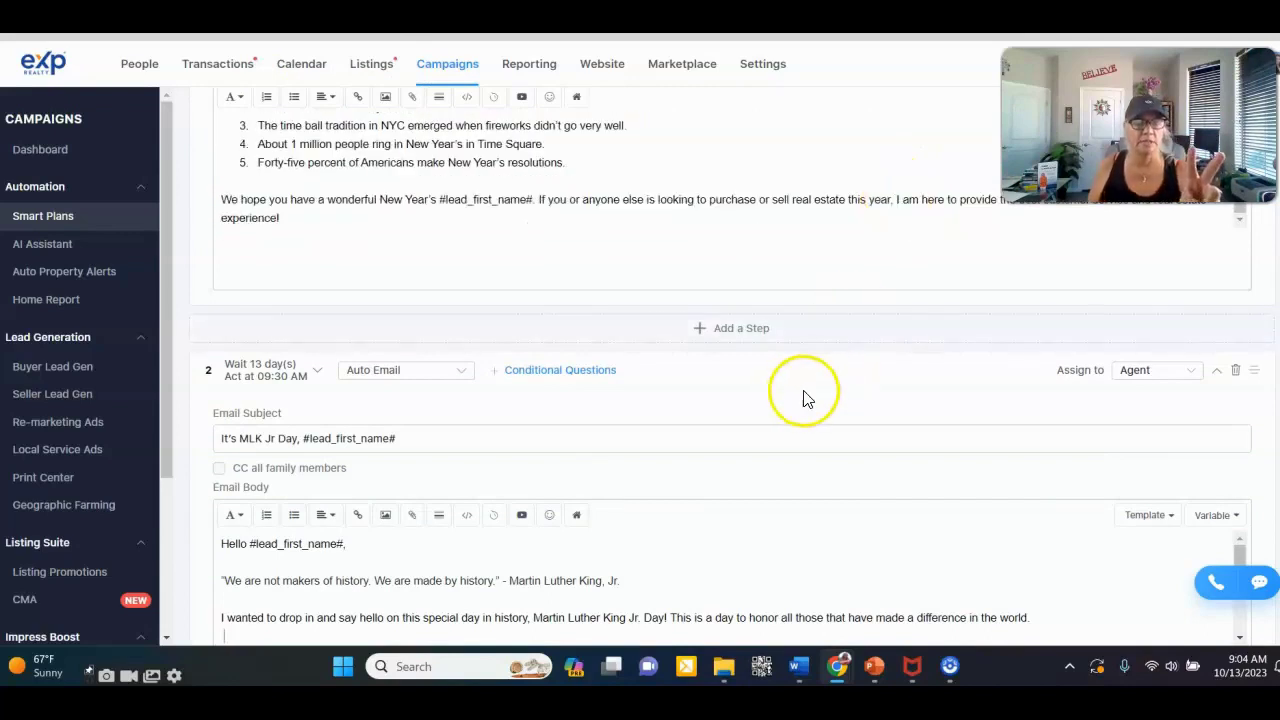
scroll(808, 392, down, 2)
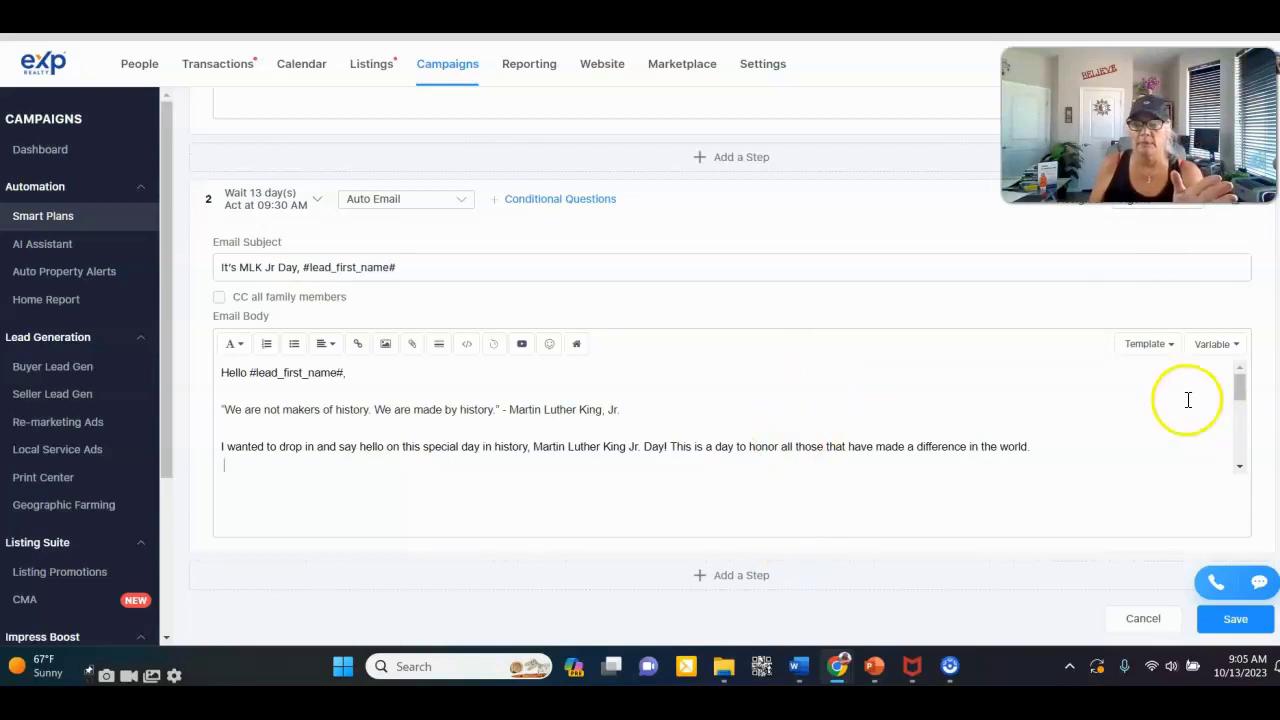
- Search the MLK email's template list for "holiday" and browse the numbered holiday campaign templates without applying one
click(1144, 347)
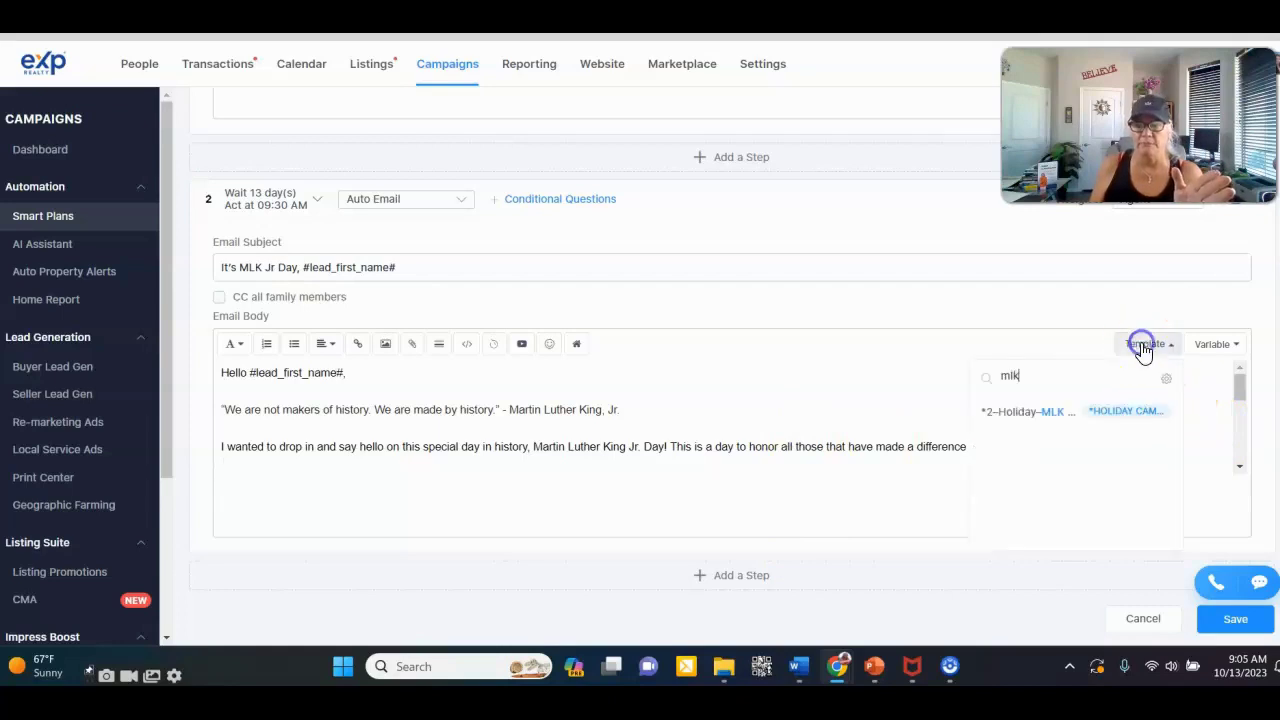
text(h)
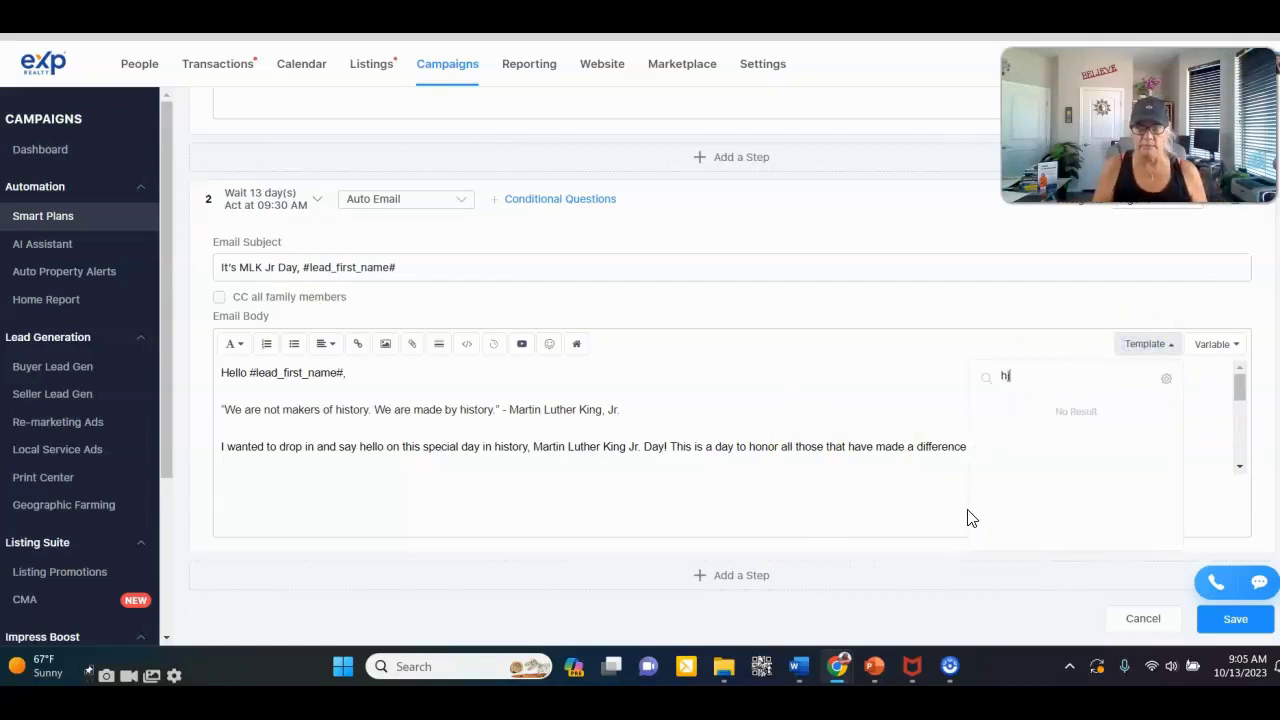
text(oliday)
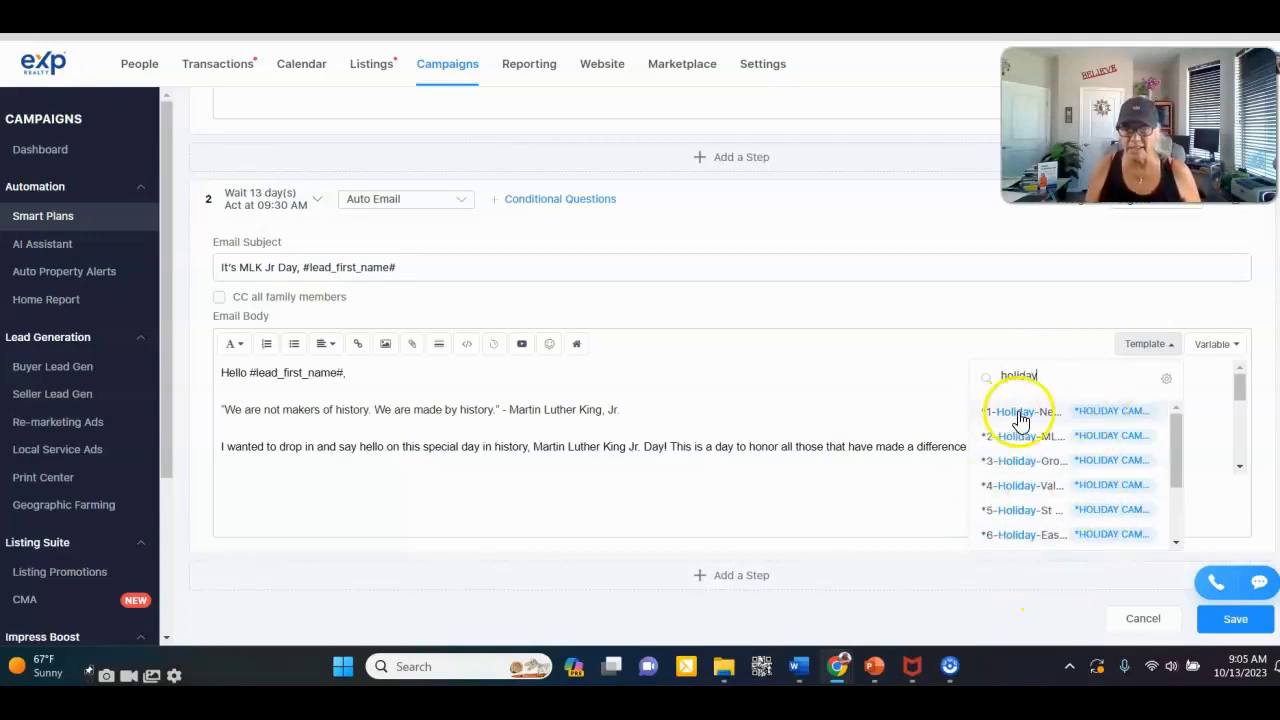
scroll(1055, 460, down, 8)
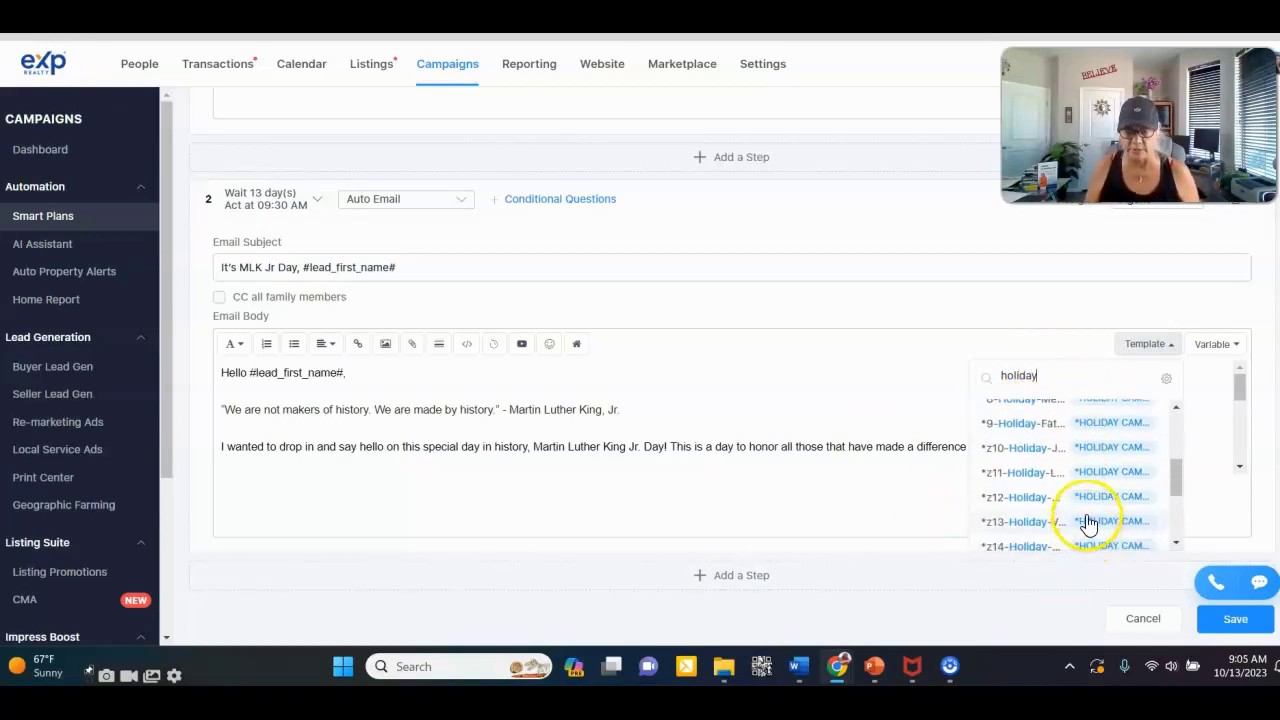
scroll(1088, 523, up, 3)
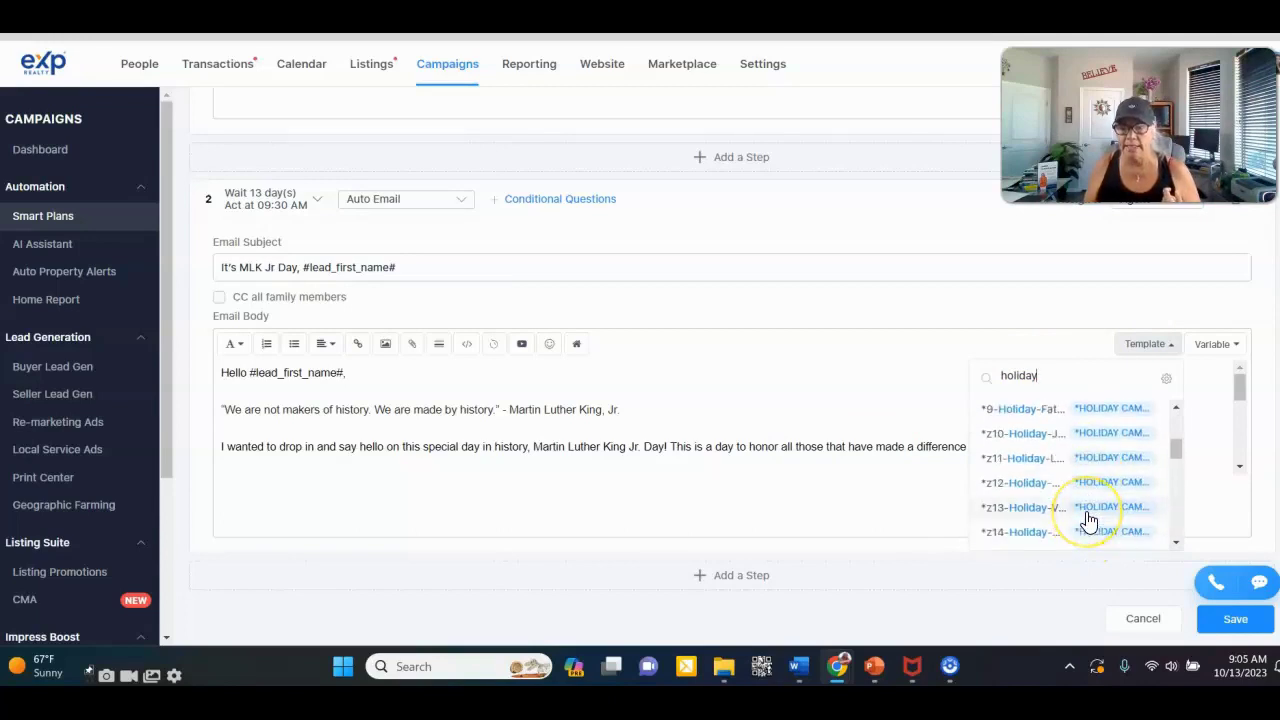
click(1038, 314)
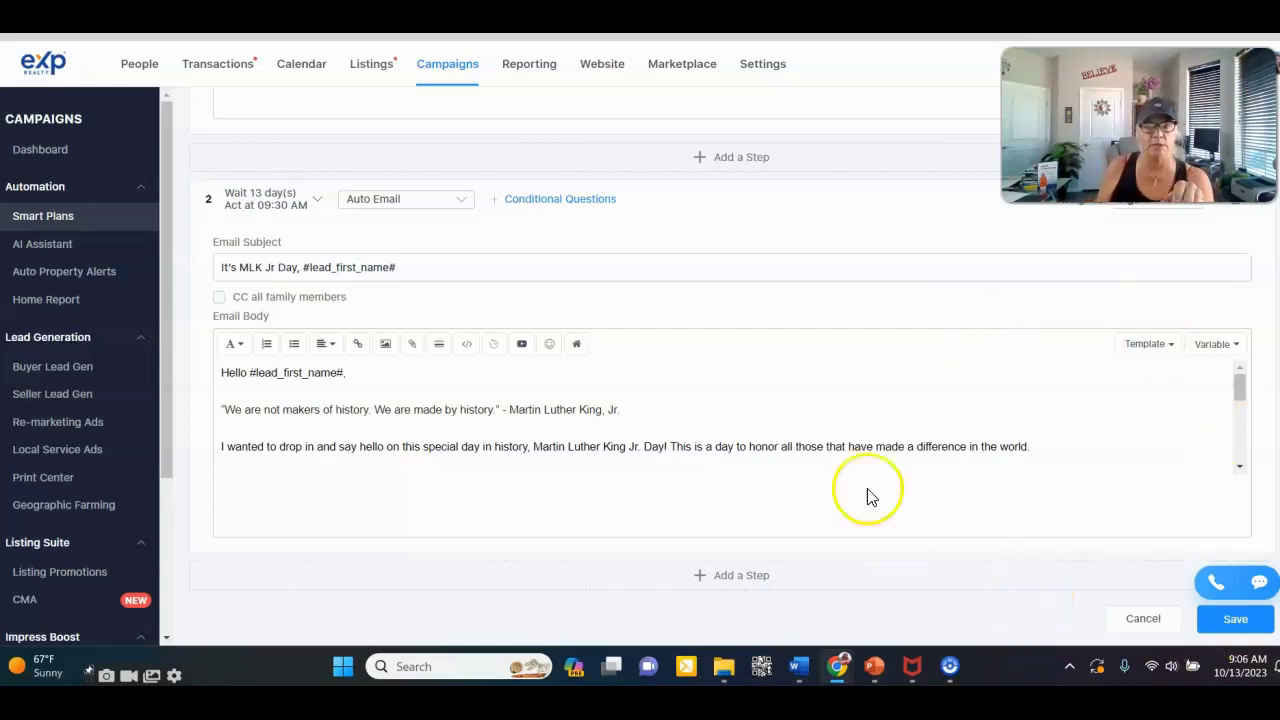
click(803, 455)
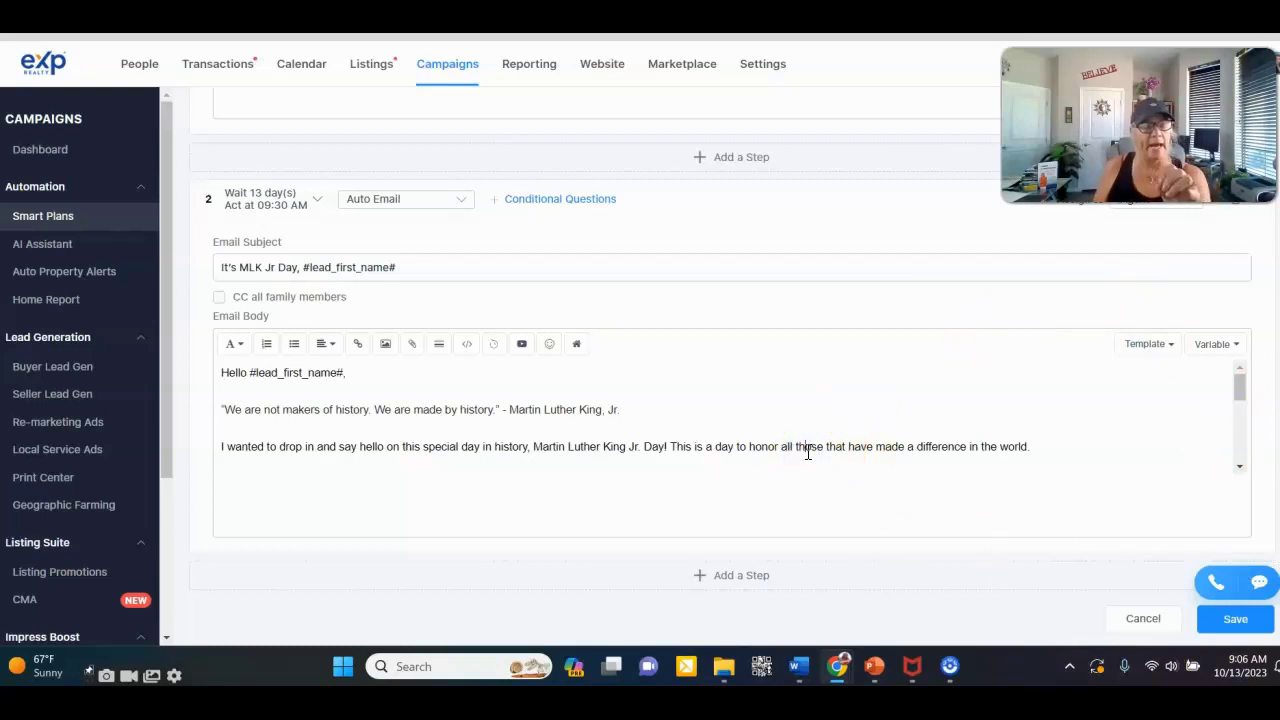
click(652, 566)
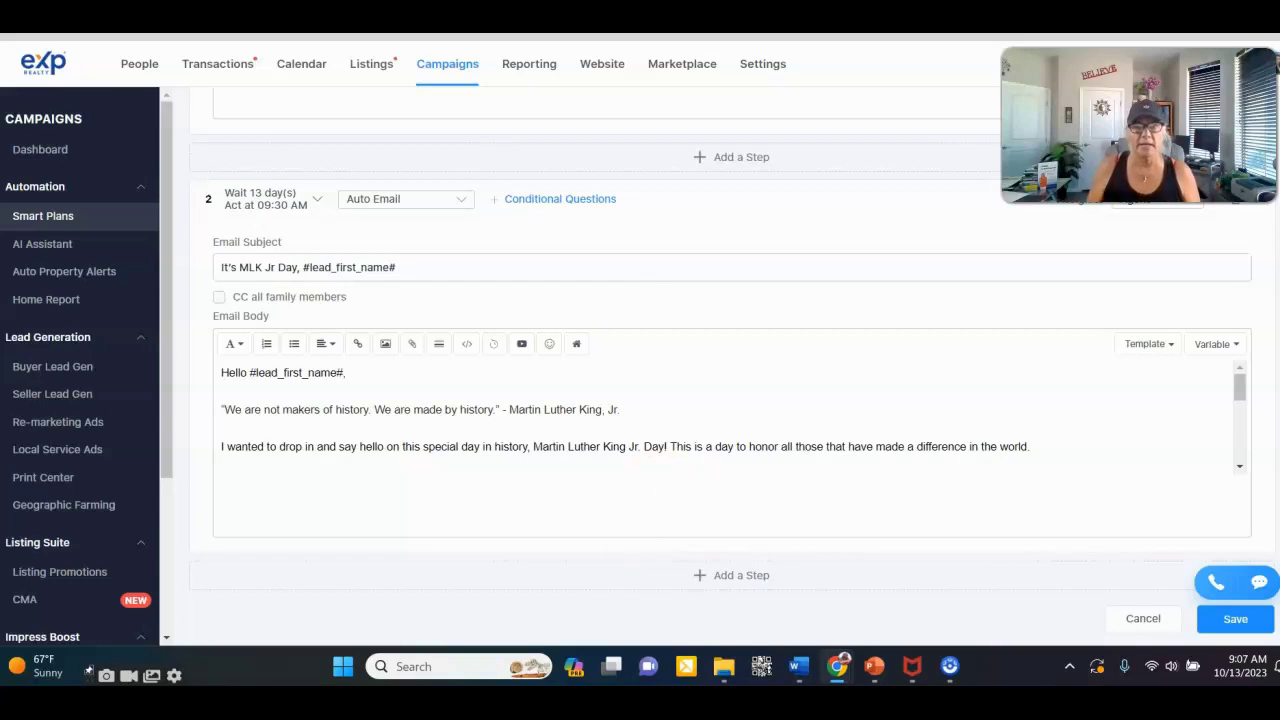
- Insert a step between the New Year and MLK emails and set its type to Auto Text
click(723, 168)
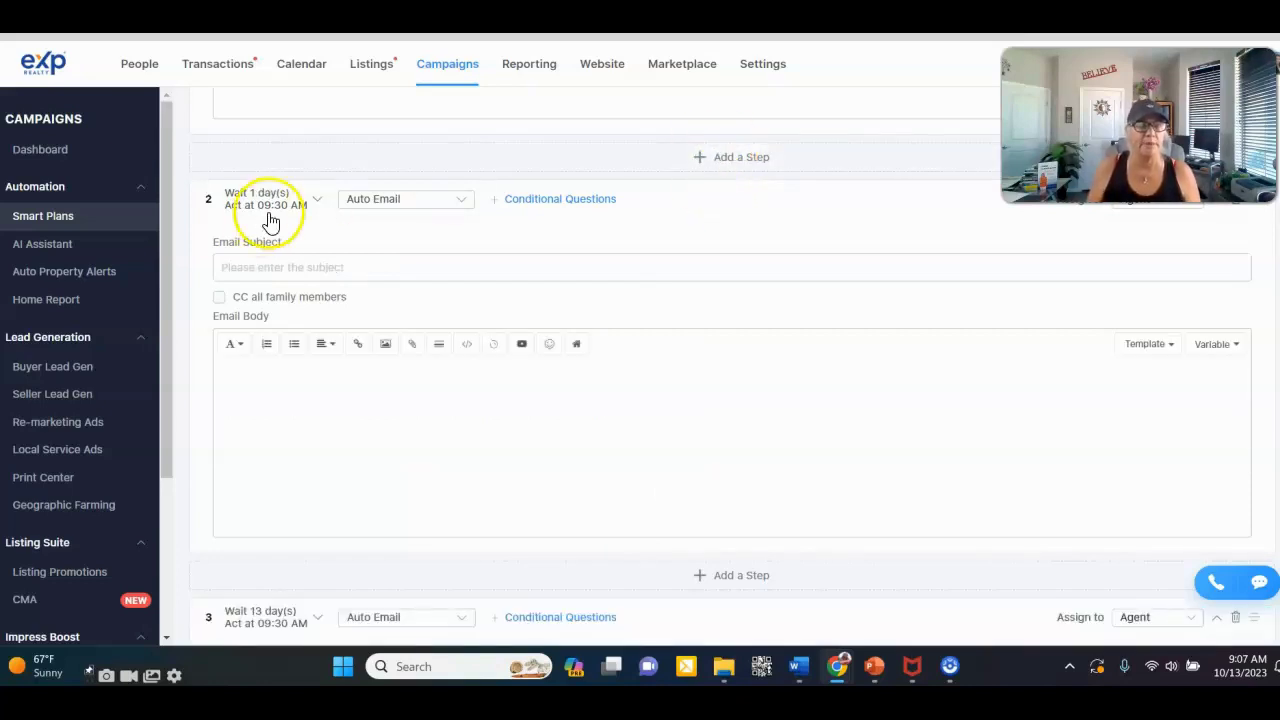
click(426, 207)
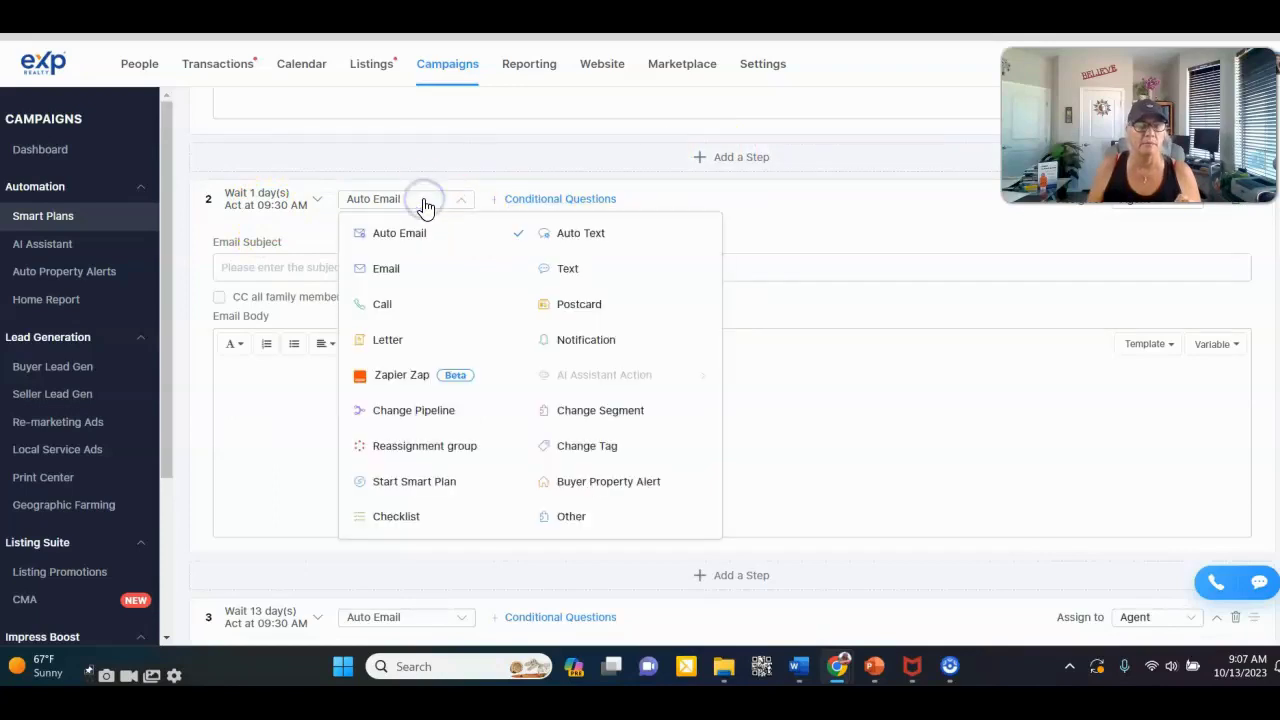
click(584, 238)
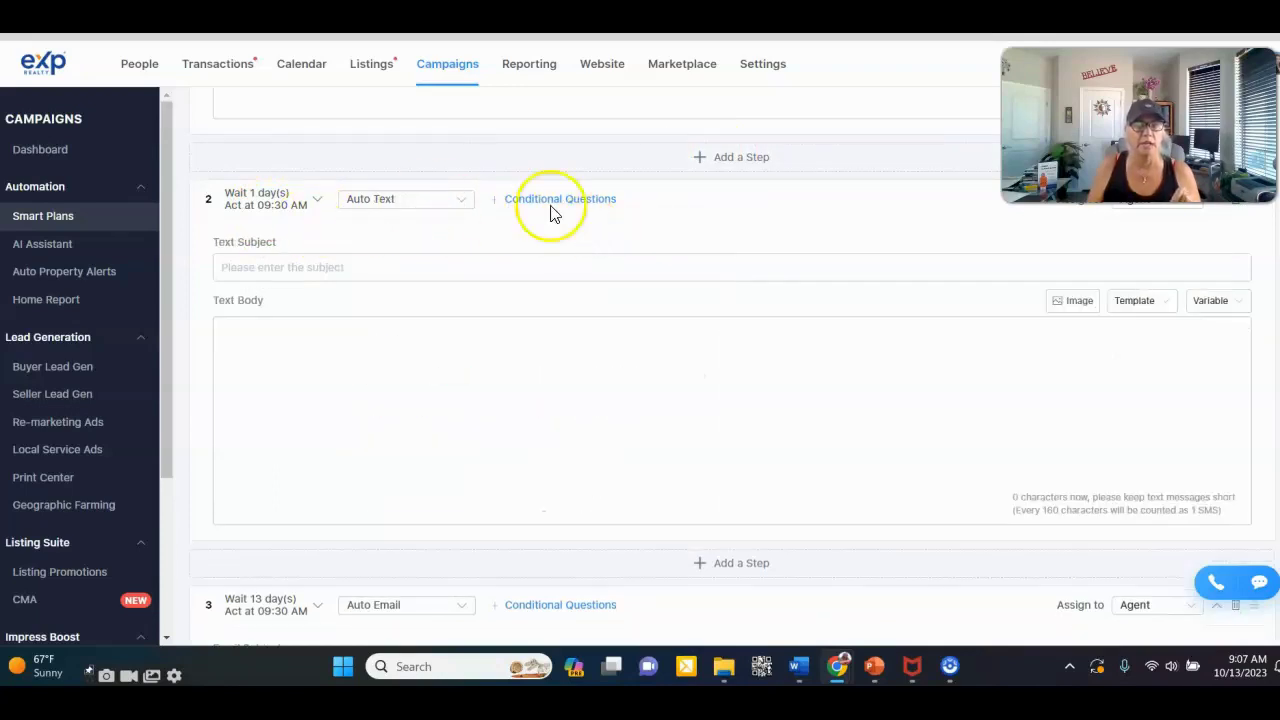
- Search the personal text templates for "hol" for the new auto text, then clear the search
click(1148, 302)
click(1086, 306)
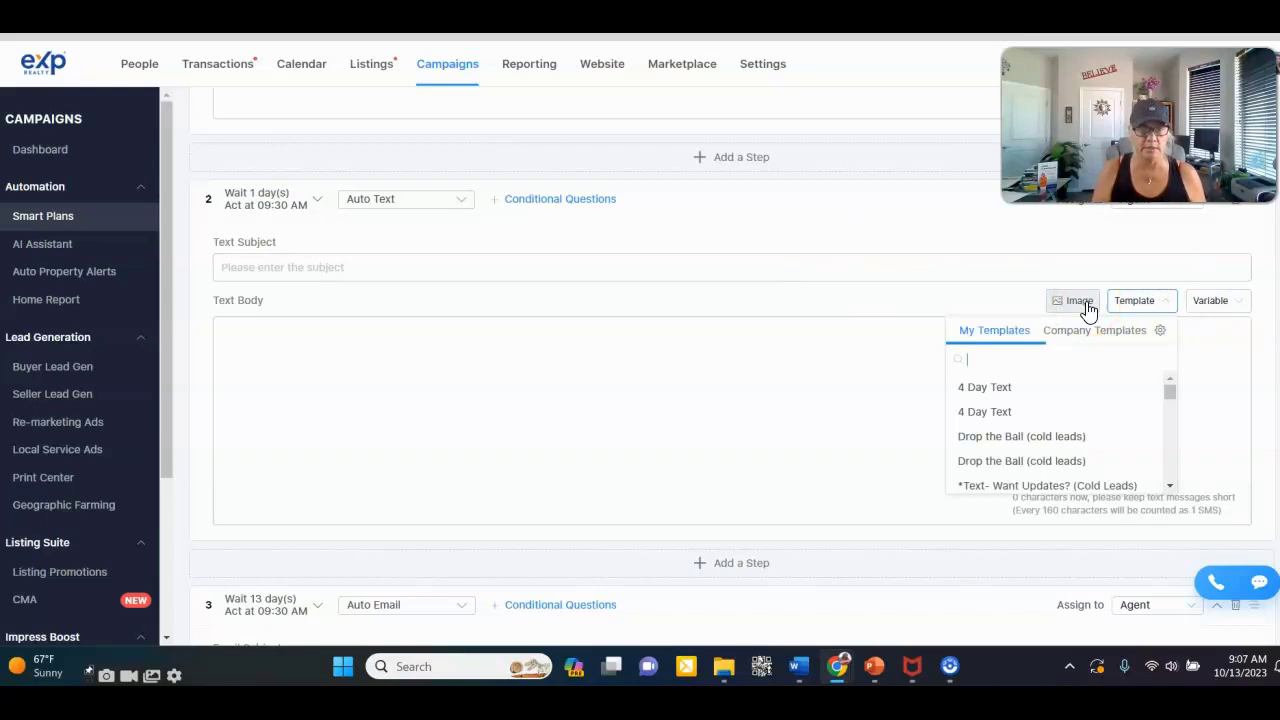
text(hol)
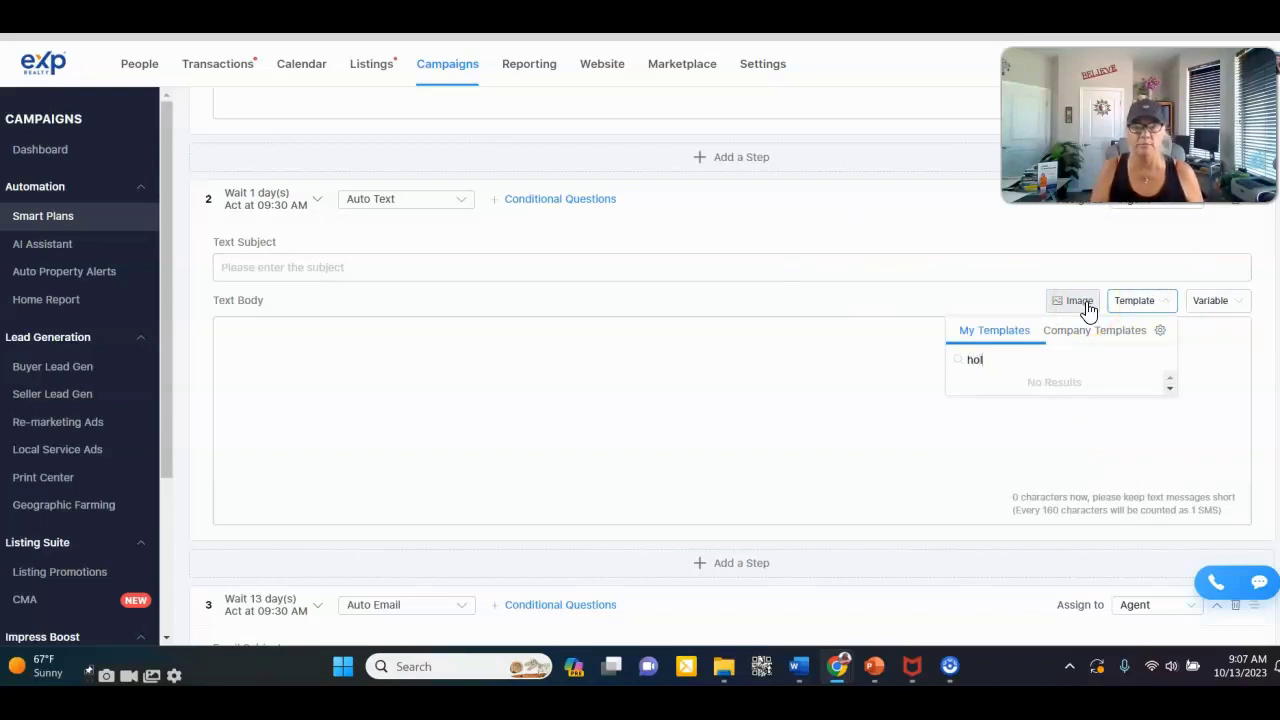
key(BackSpace)
key(BackSpace)
key(BackSpace)
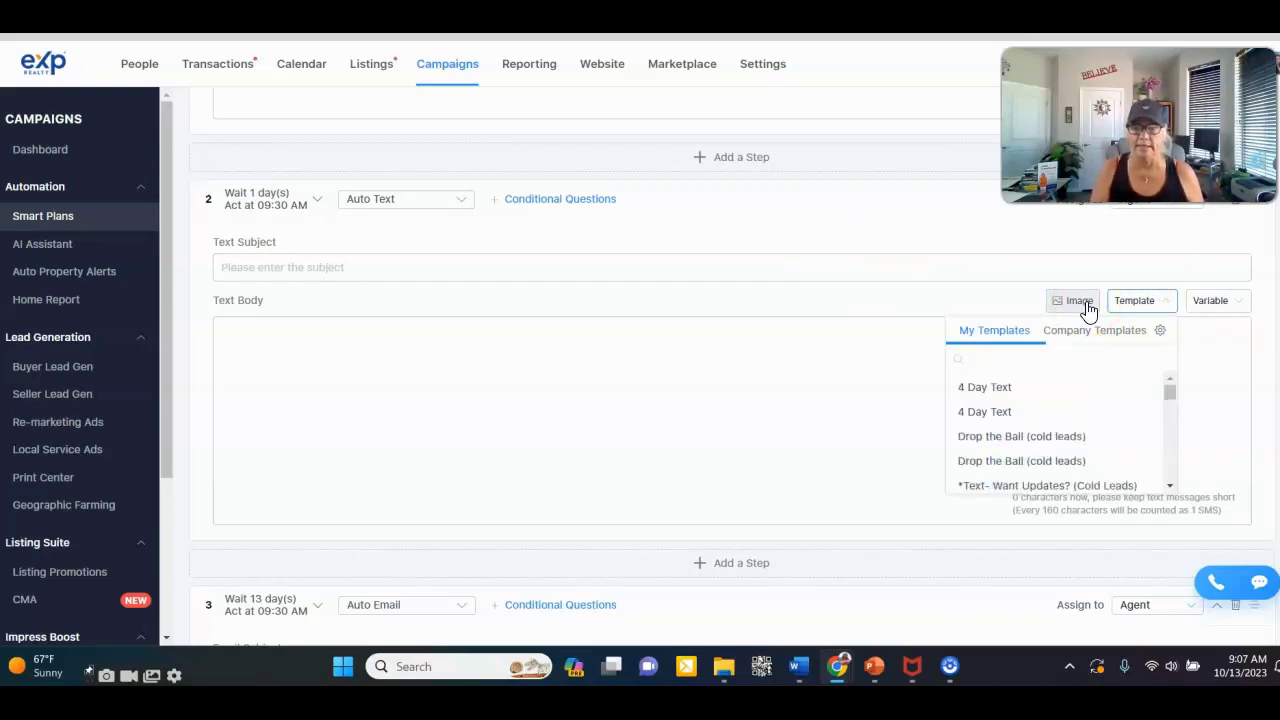
text(hol)
key(BackSpace)
key(BackSpace)
key(BackSpace)
text(h)
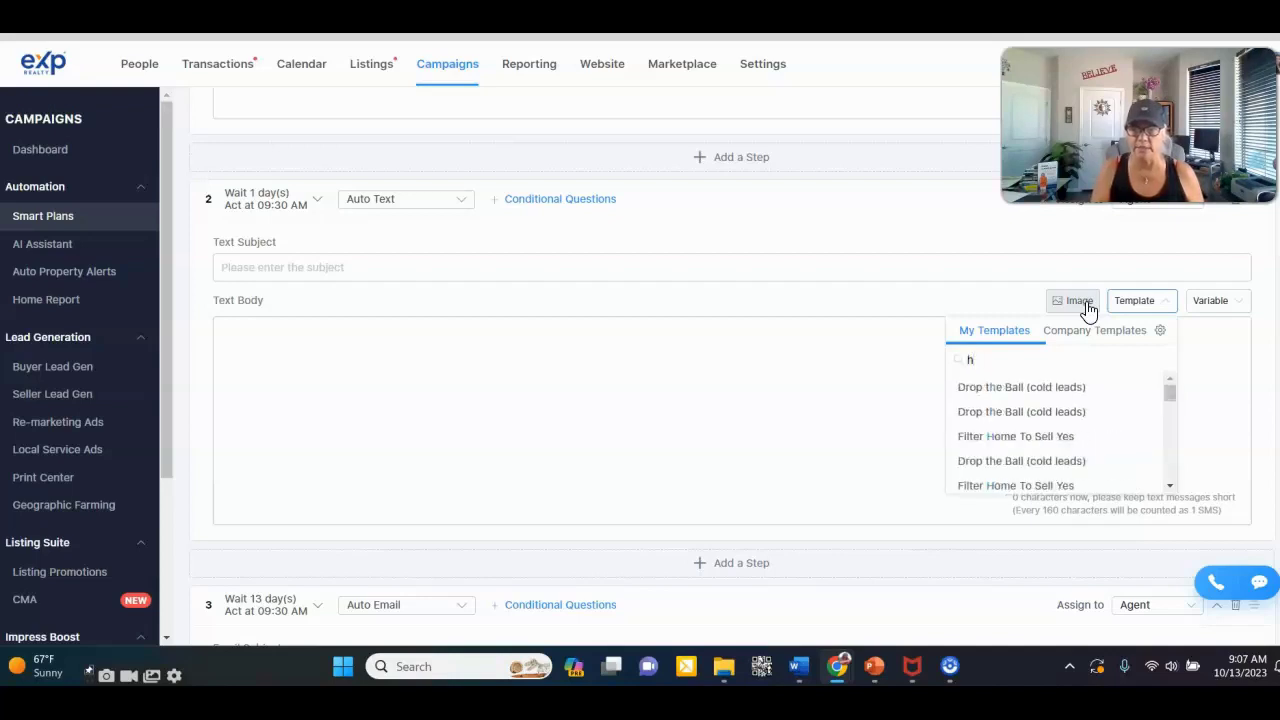
key(BackSpace)
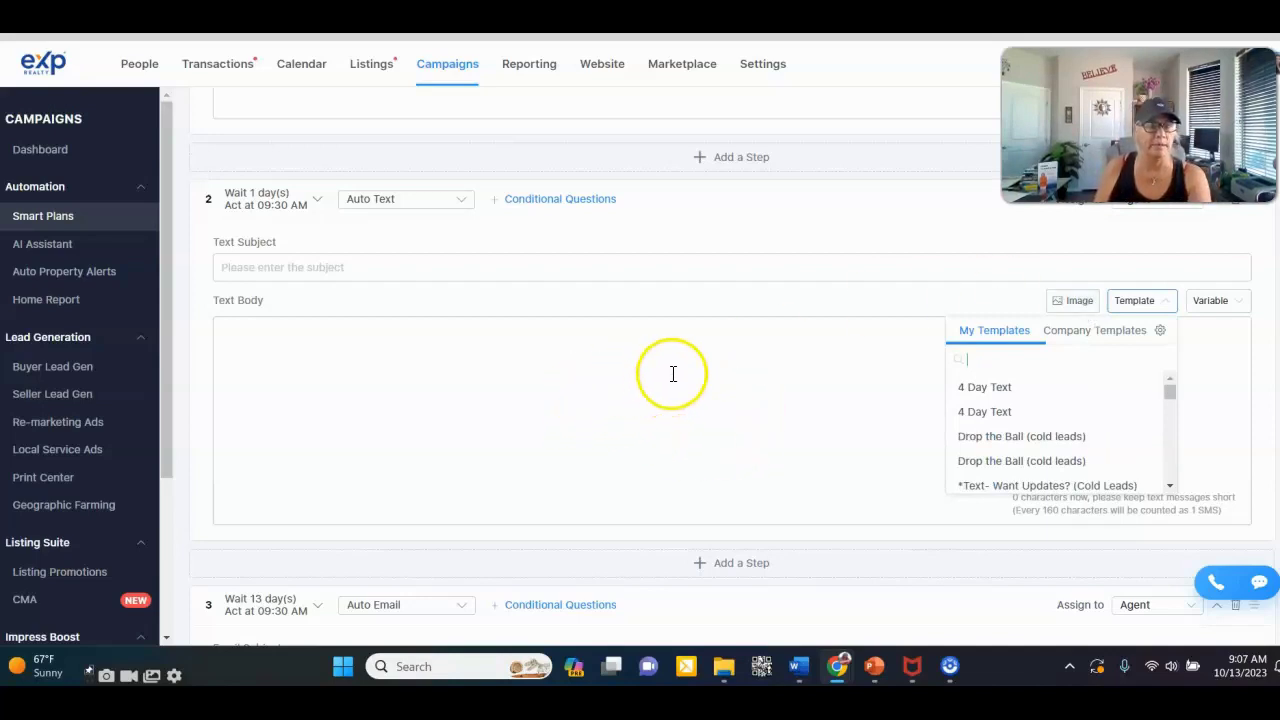
- Add a fourth step, an auto email, after the MLK email at the end of the plan
scroll(691, 410, down, 3)
scroll(760, 370, up, 2)
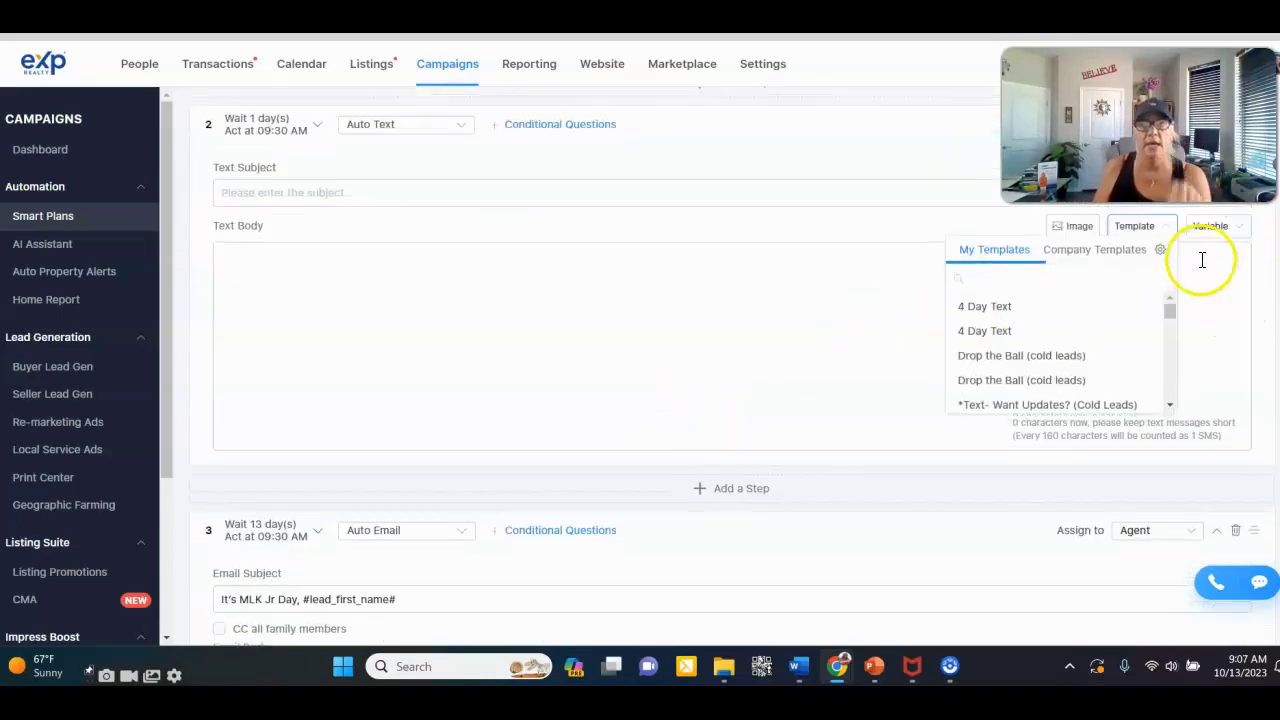
scroll(1100, 290, up, 1)
scroll(629, 363, down, 6)
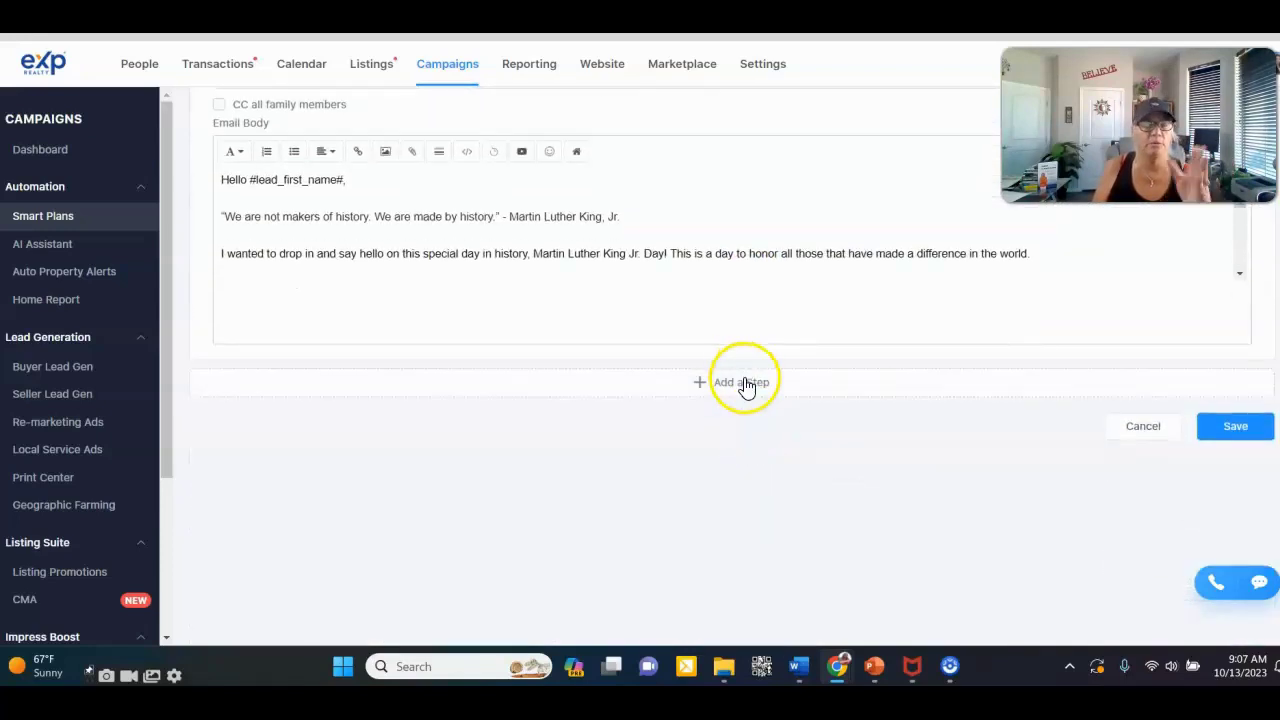
click(745, 384)
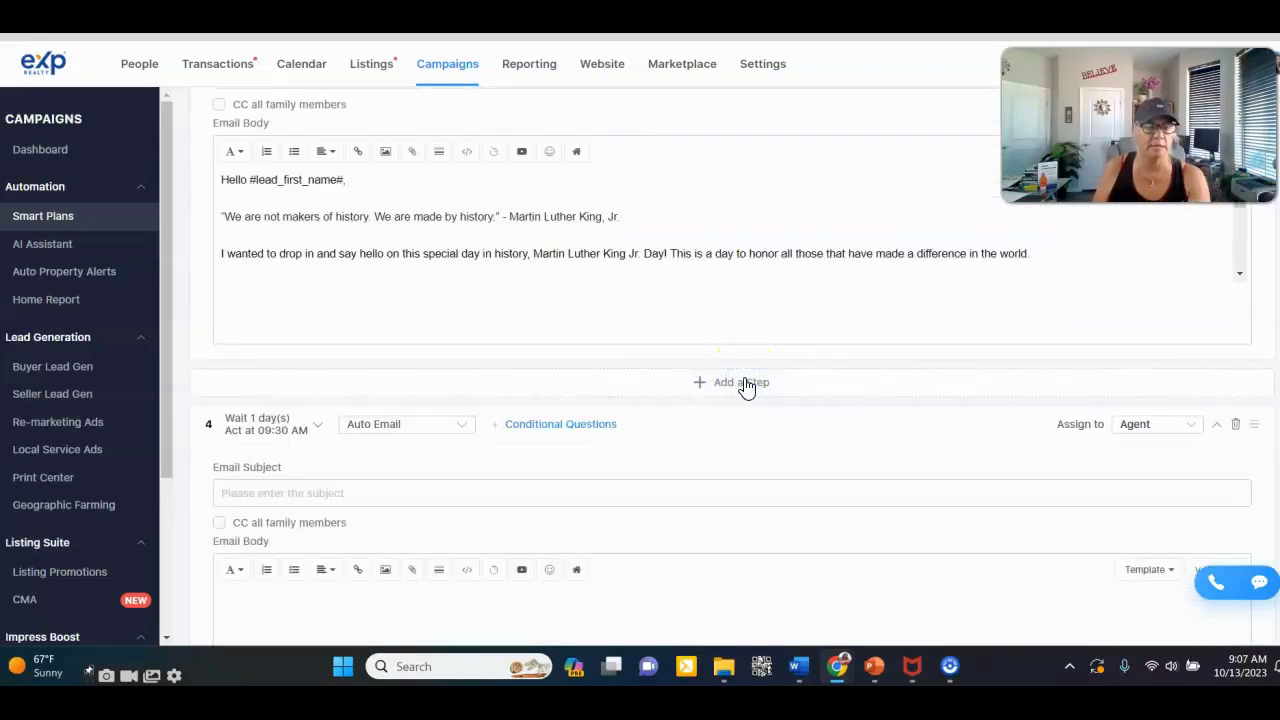
scroll(745, 384, down, 3)
scroll(745, 386, up, 2)
click(731, 390)
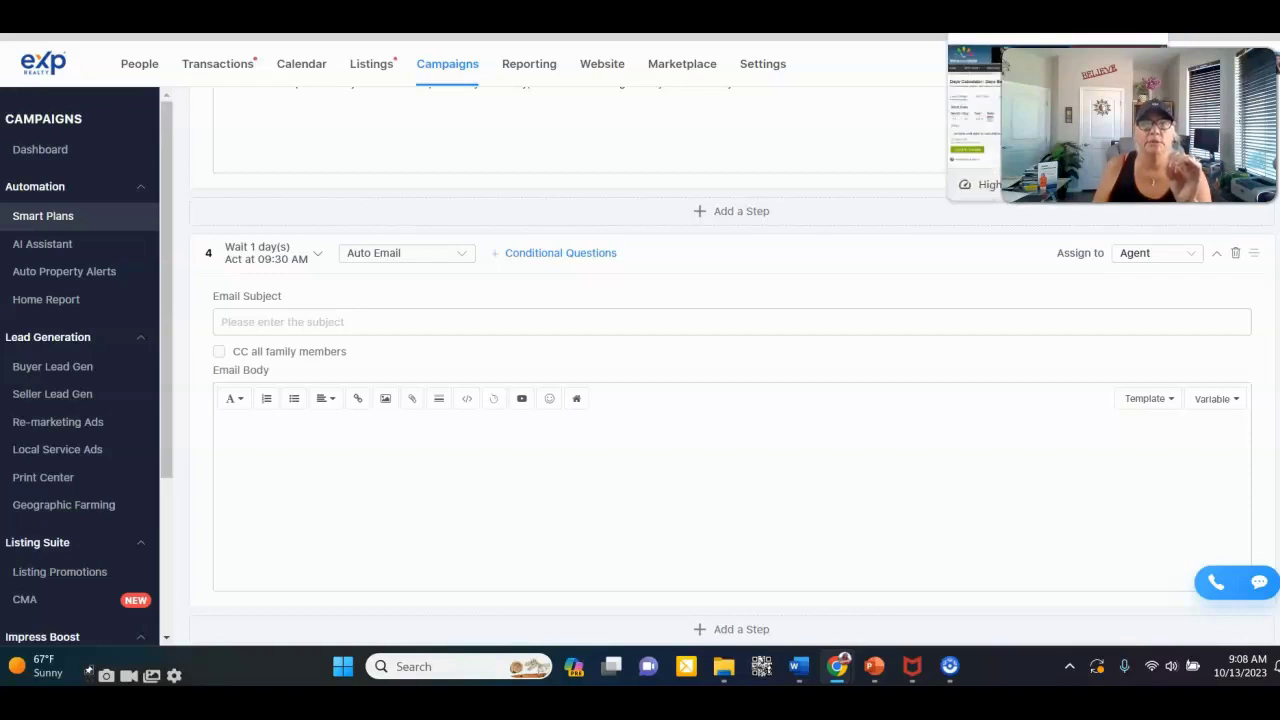
- Switch to the timeanddate days calculator, calculate the duration from January 15, 2024 to February 14, 2024, and return to the Smart Plan
key(ctrl+Tab)
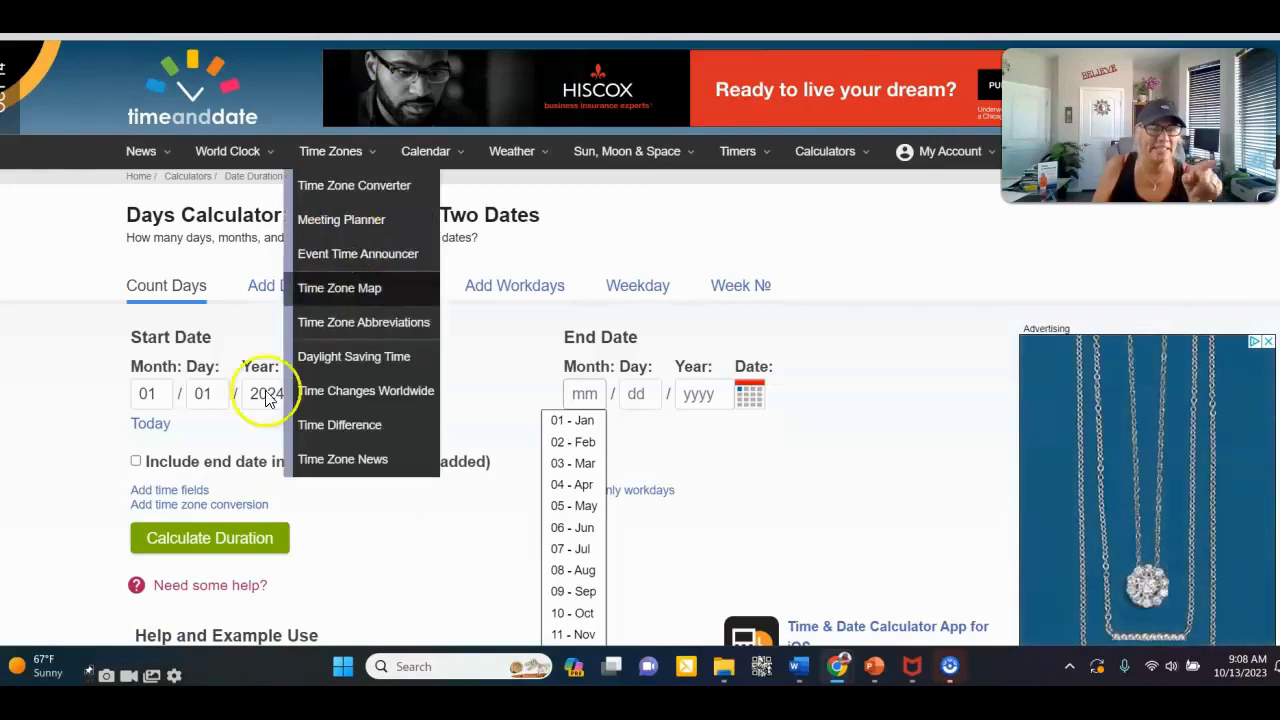
click(163, 393)
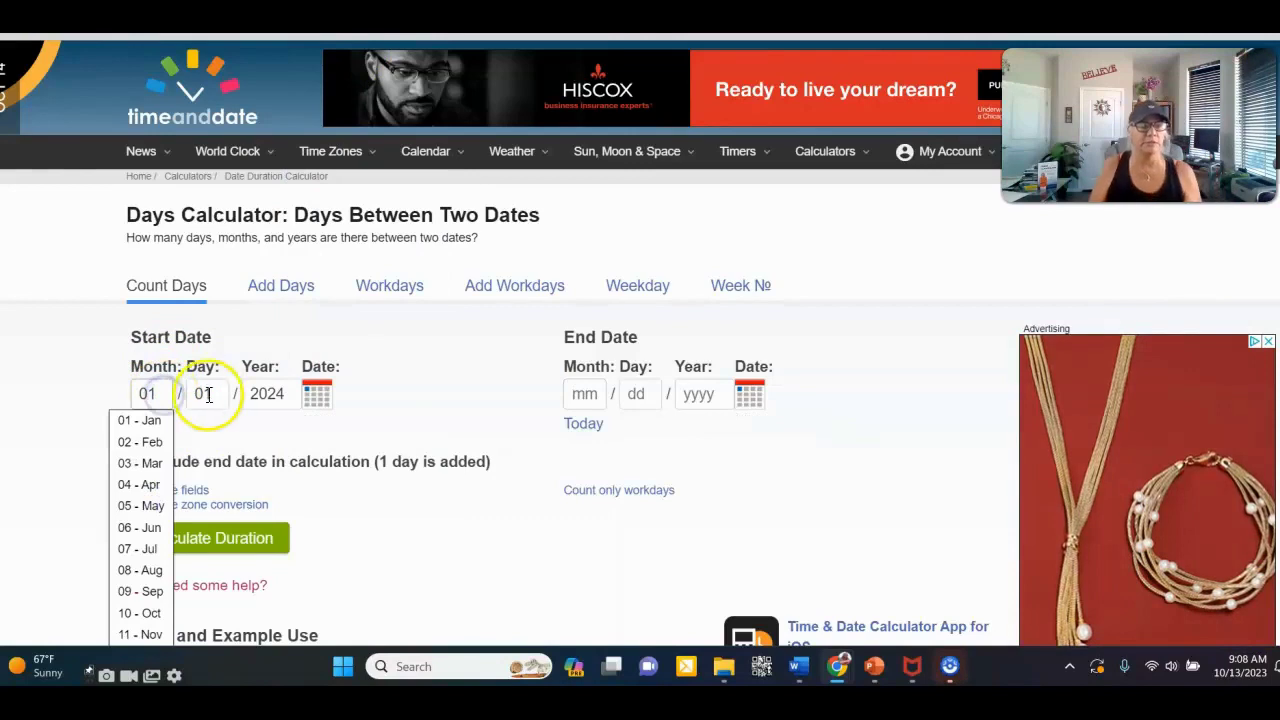
click(206, 393)
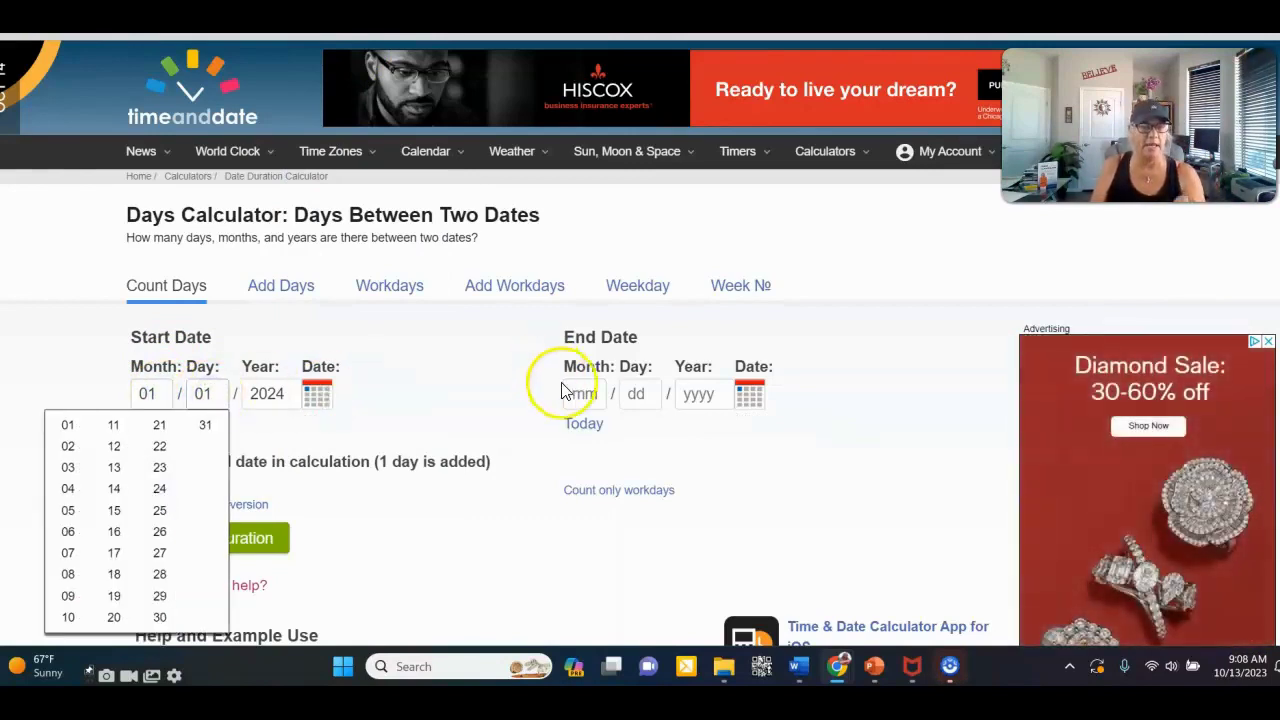
click(590, 393)
click(586, 439)
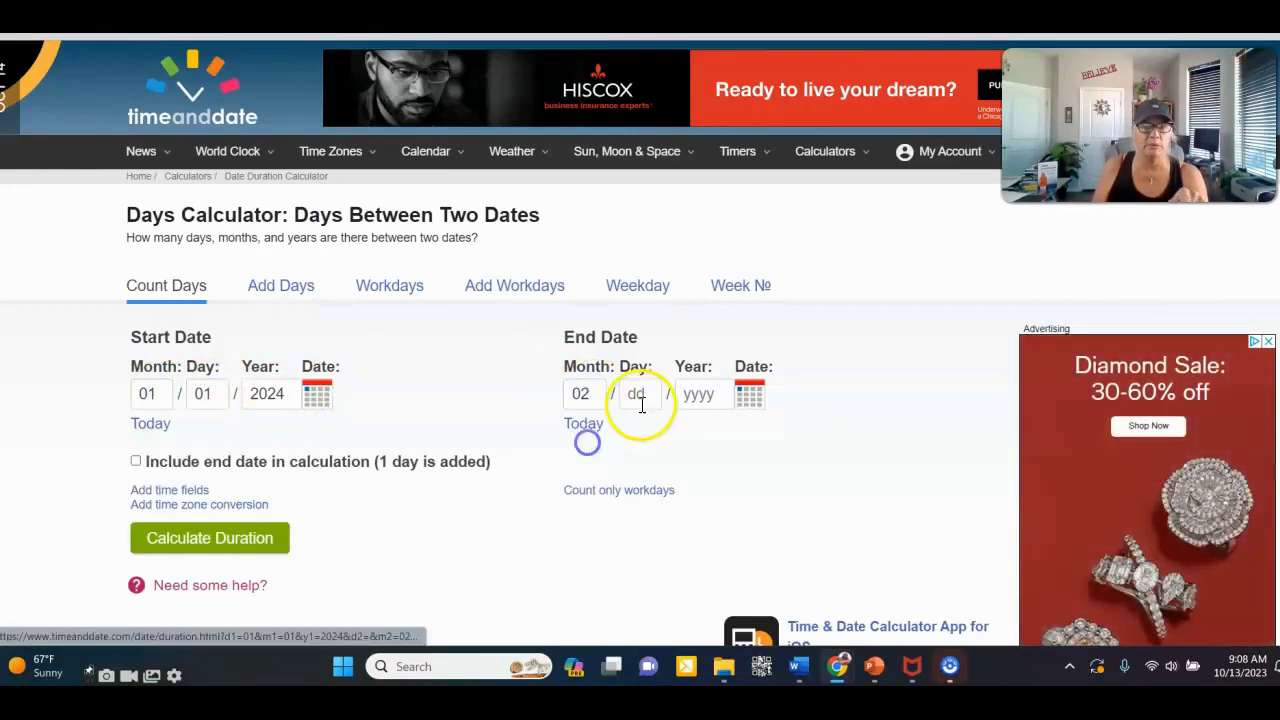
click(640, 395)
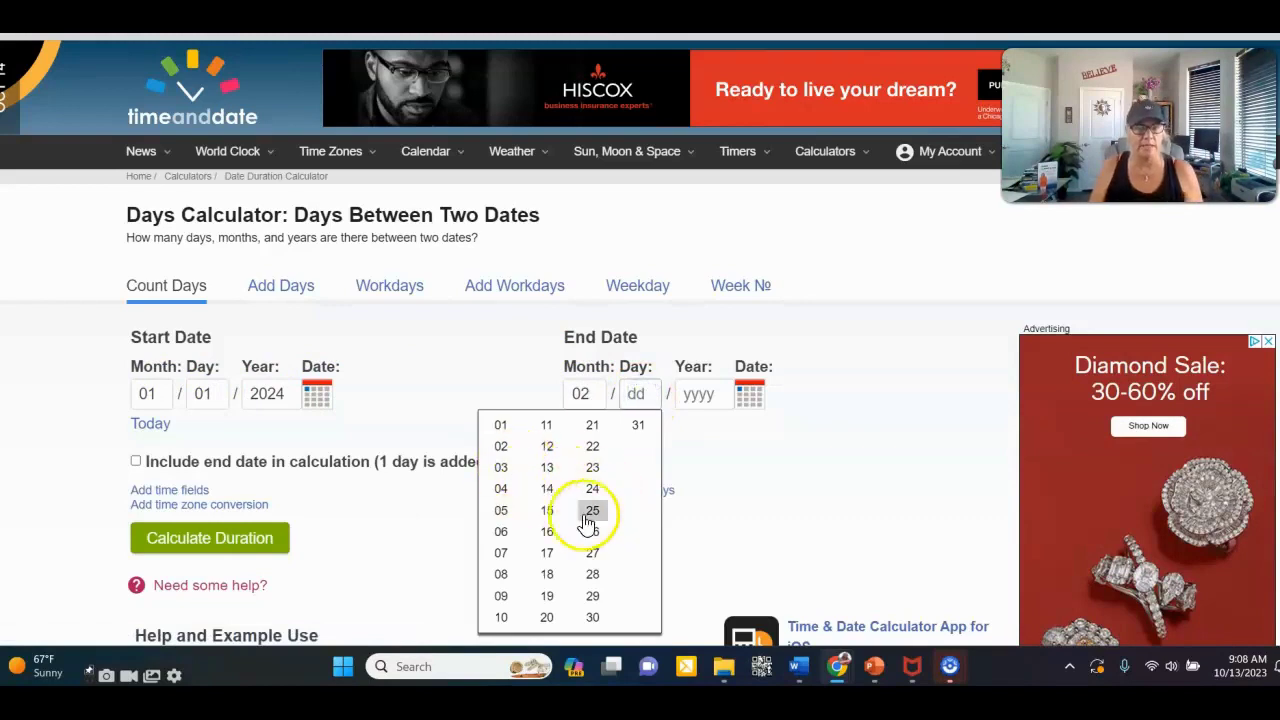
click(552, 497)
click(698, 394)
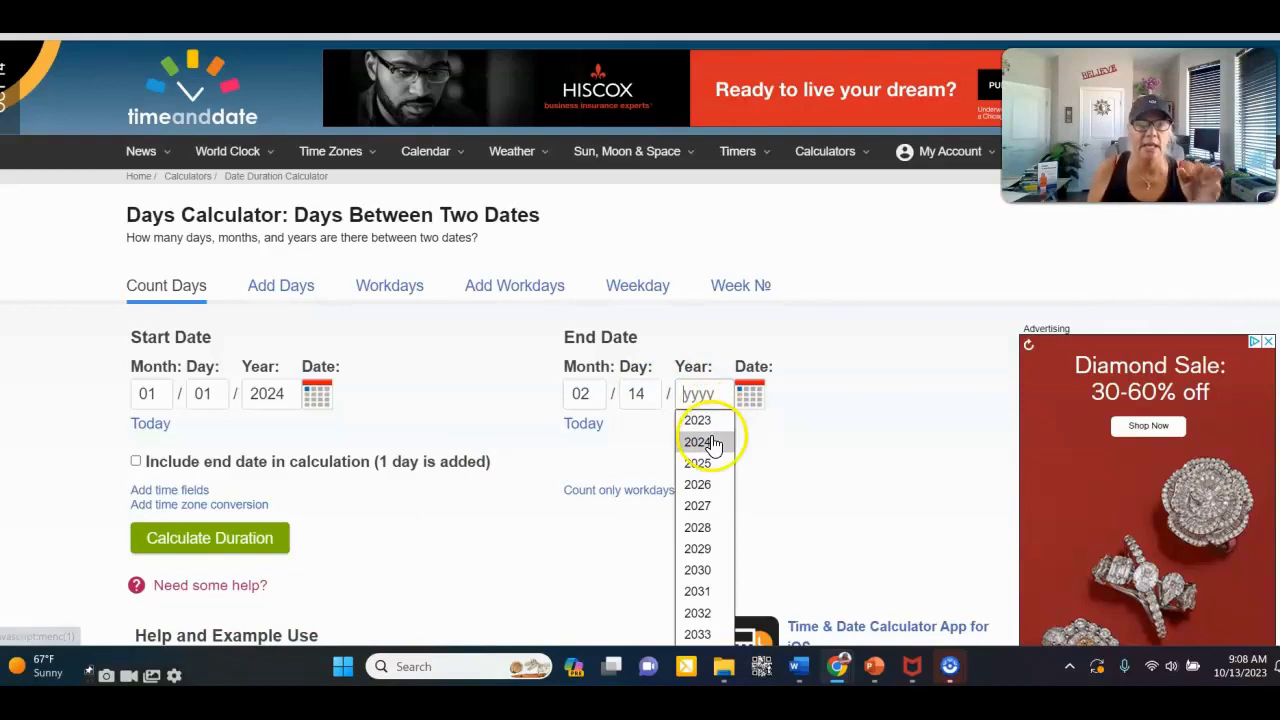
click(711, 441)
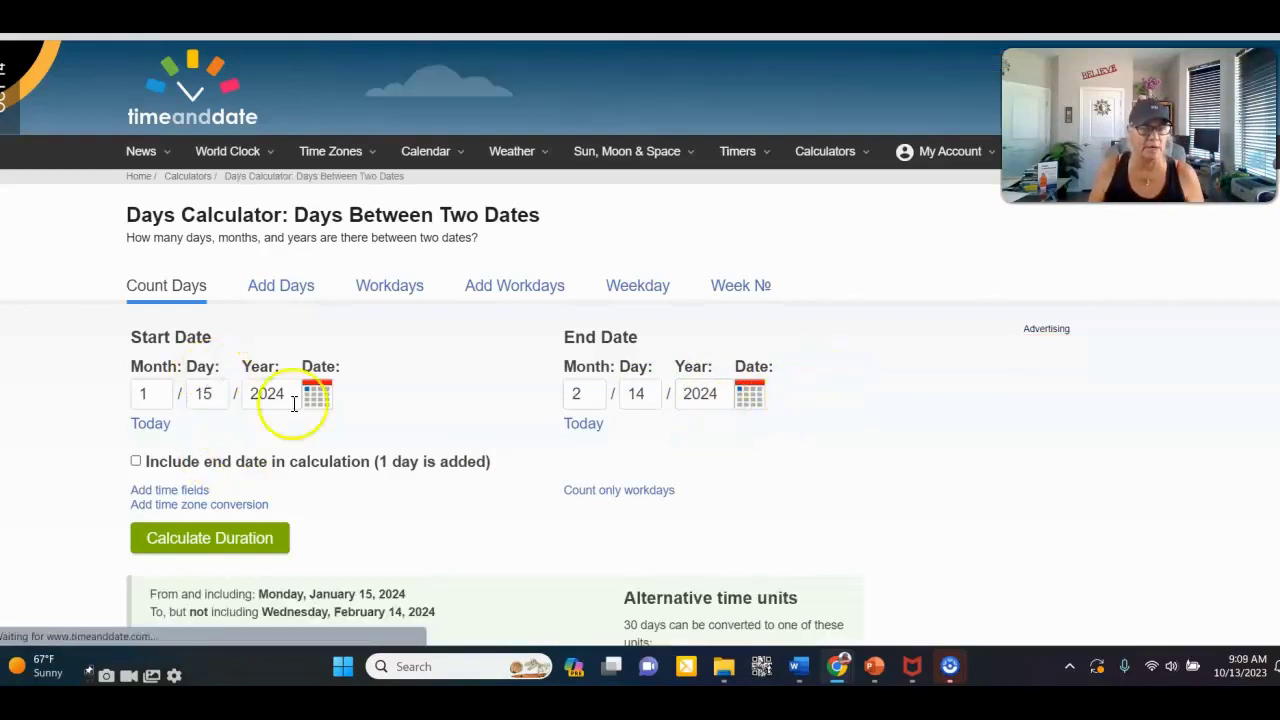
scroll(848, 406, down, 4)
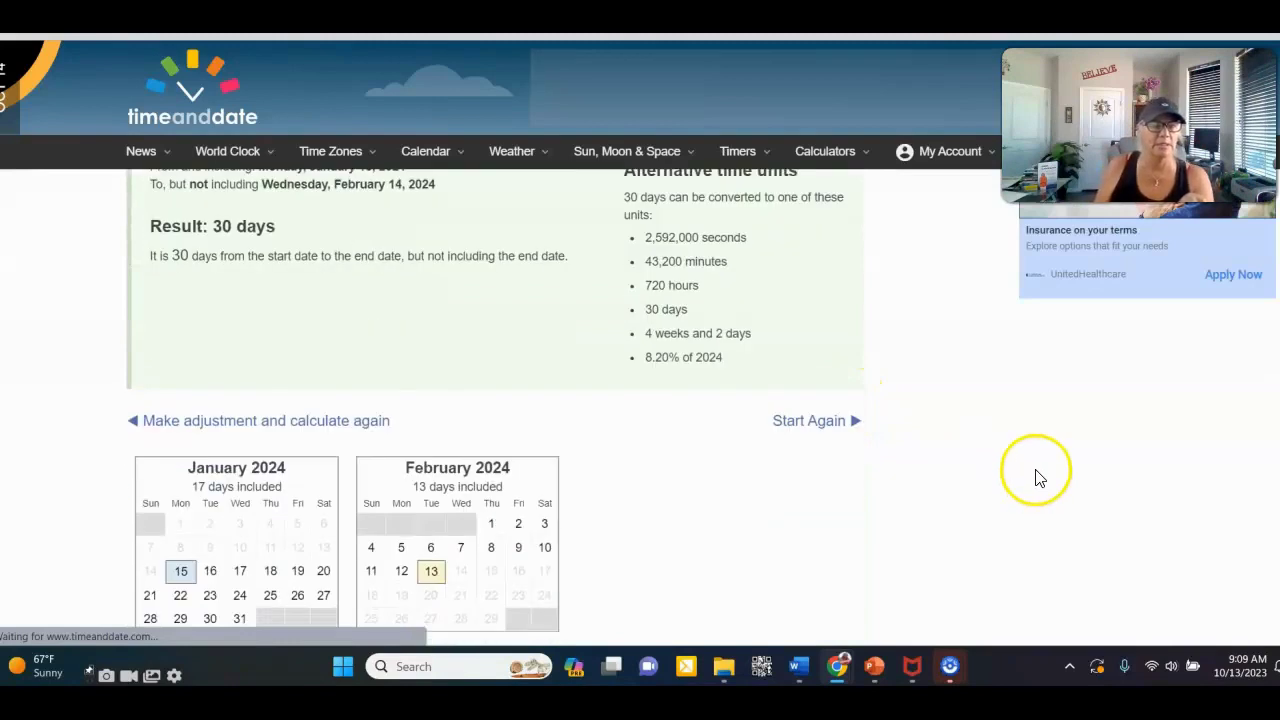
scroll(1037, 477, up, 1)
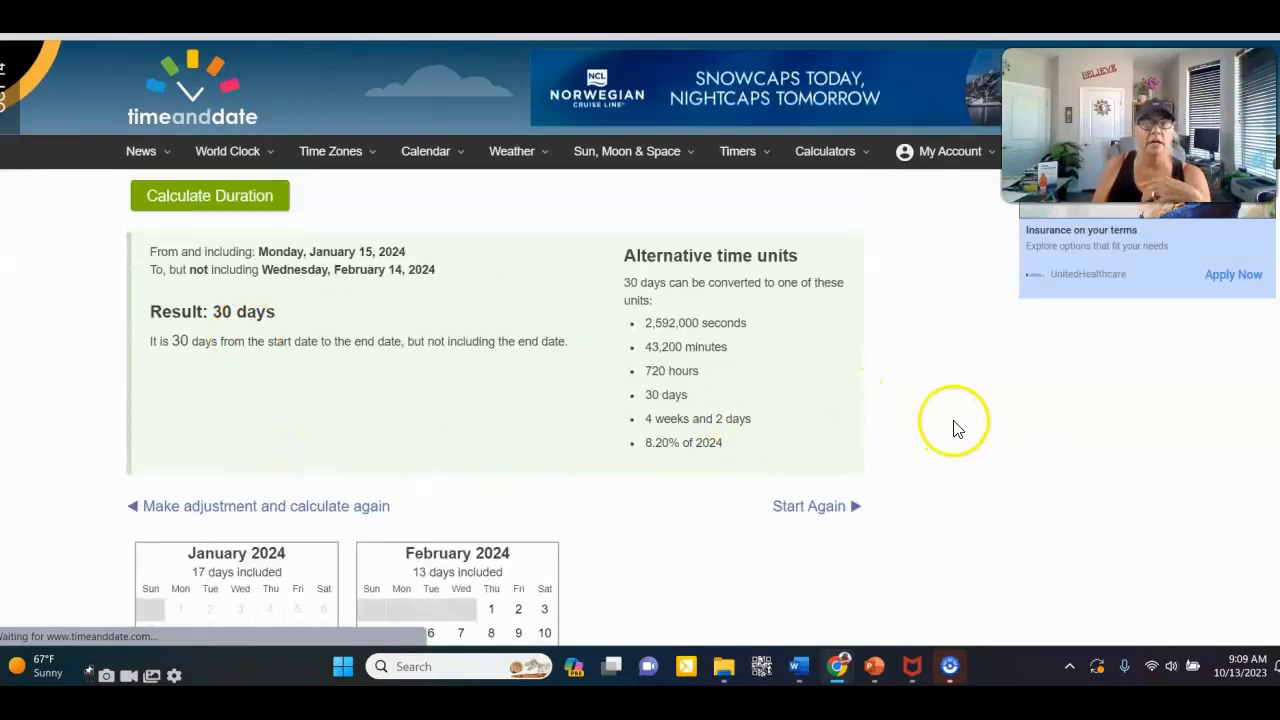
scroll(950, 425, up, 1)
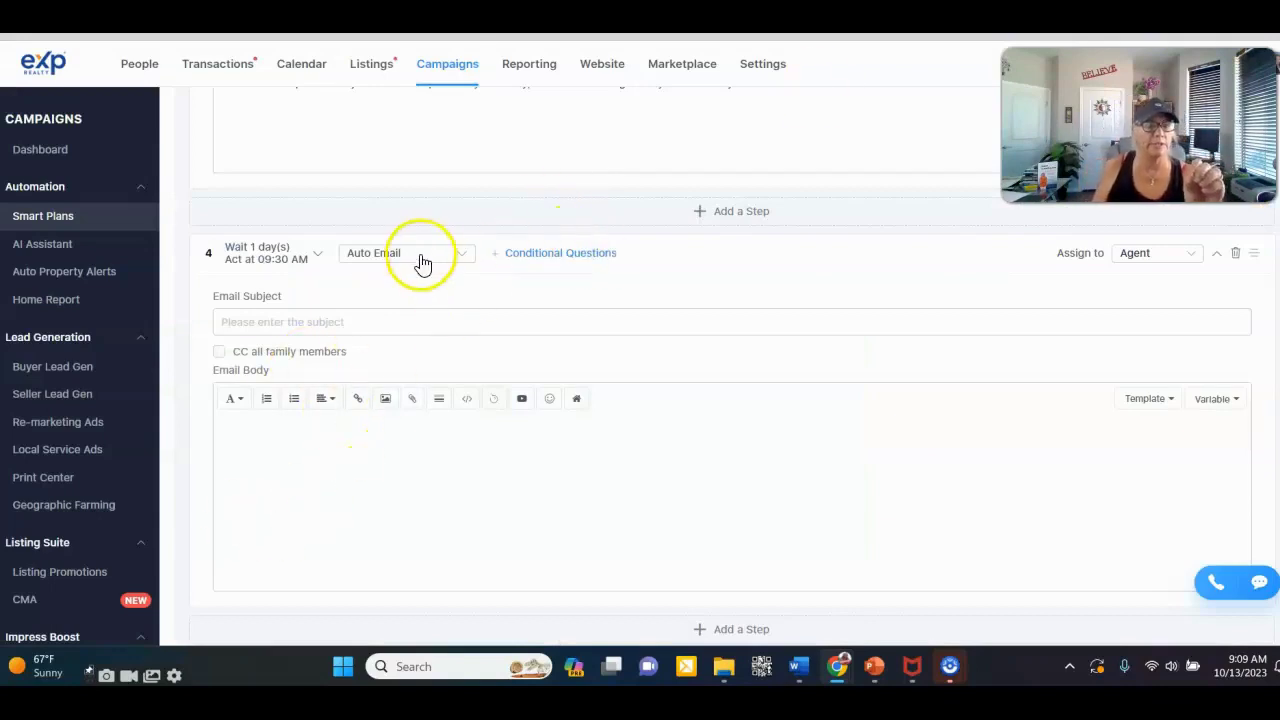
- Set the fourth step's auto email to wait 30 days after the previous step
click(263, 262)
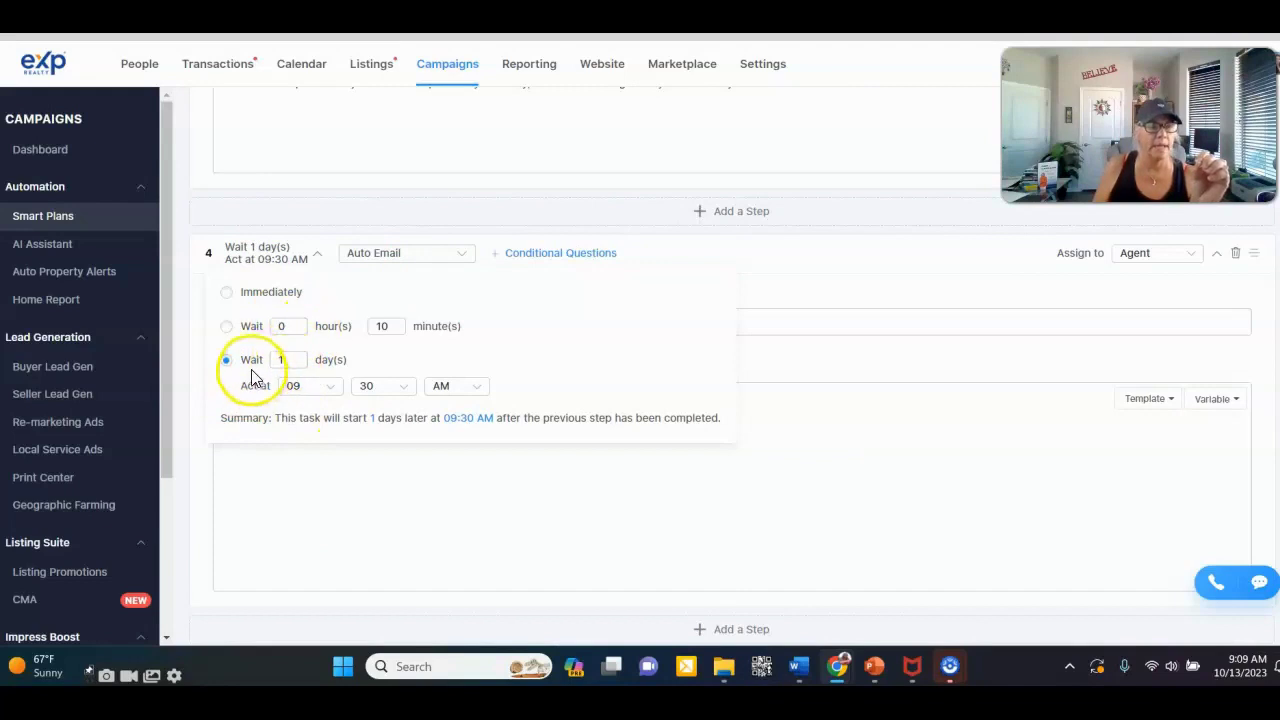
click(295, 362)
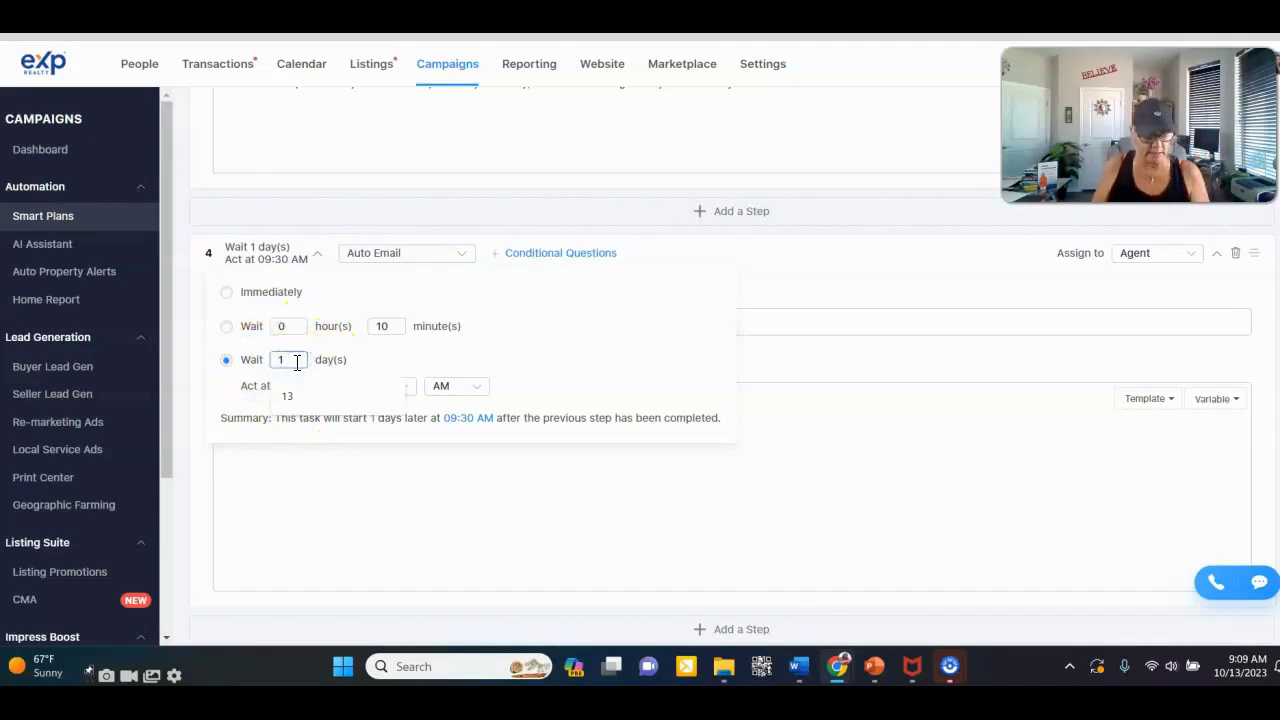
key(BackSpace)
text(30)
click(553, 321)
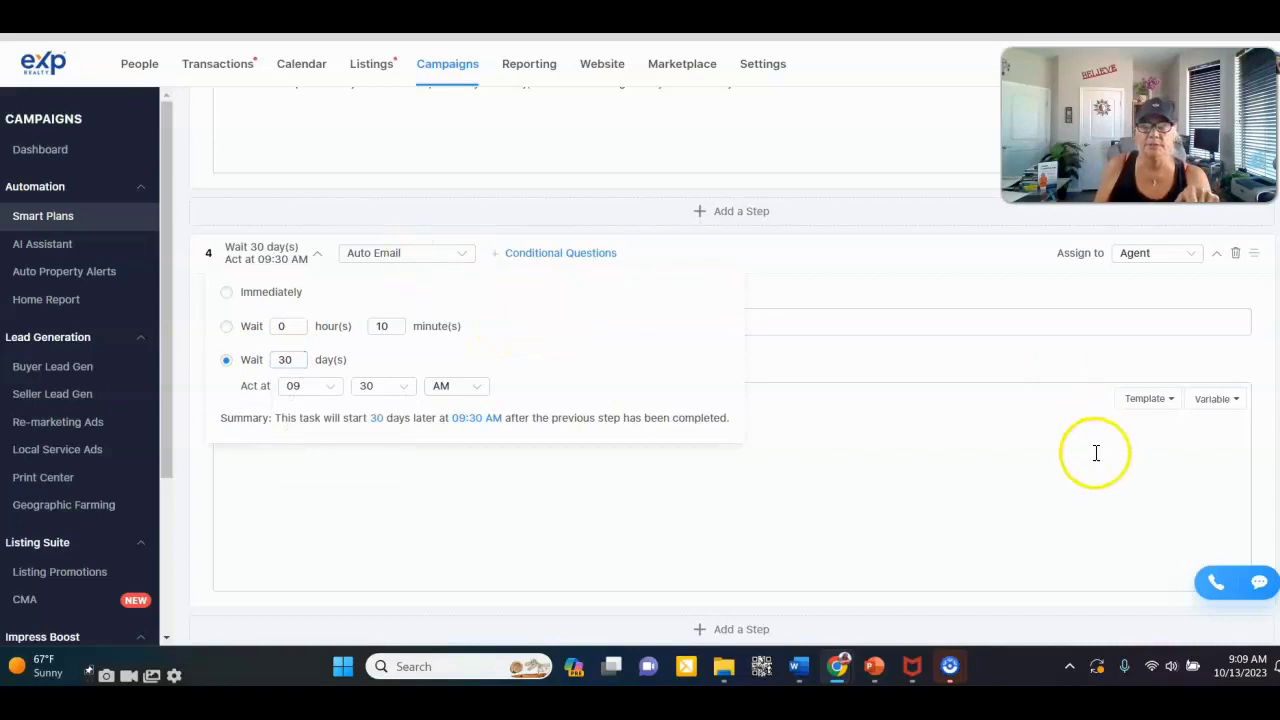
- Search the email templates for "valentines" and insert the *4-Holiday Valentine's template into the fourth step
click(1160, 399)
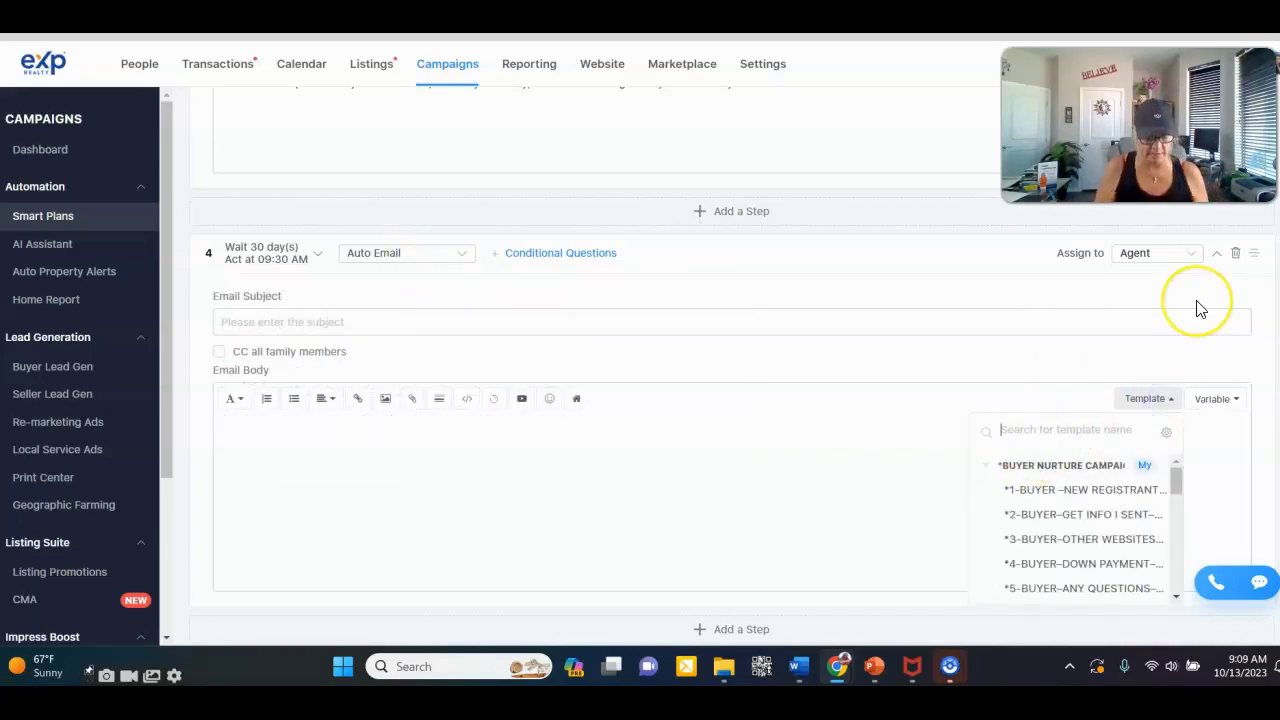
text(valeniti)
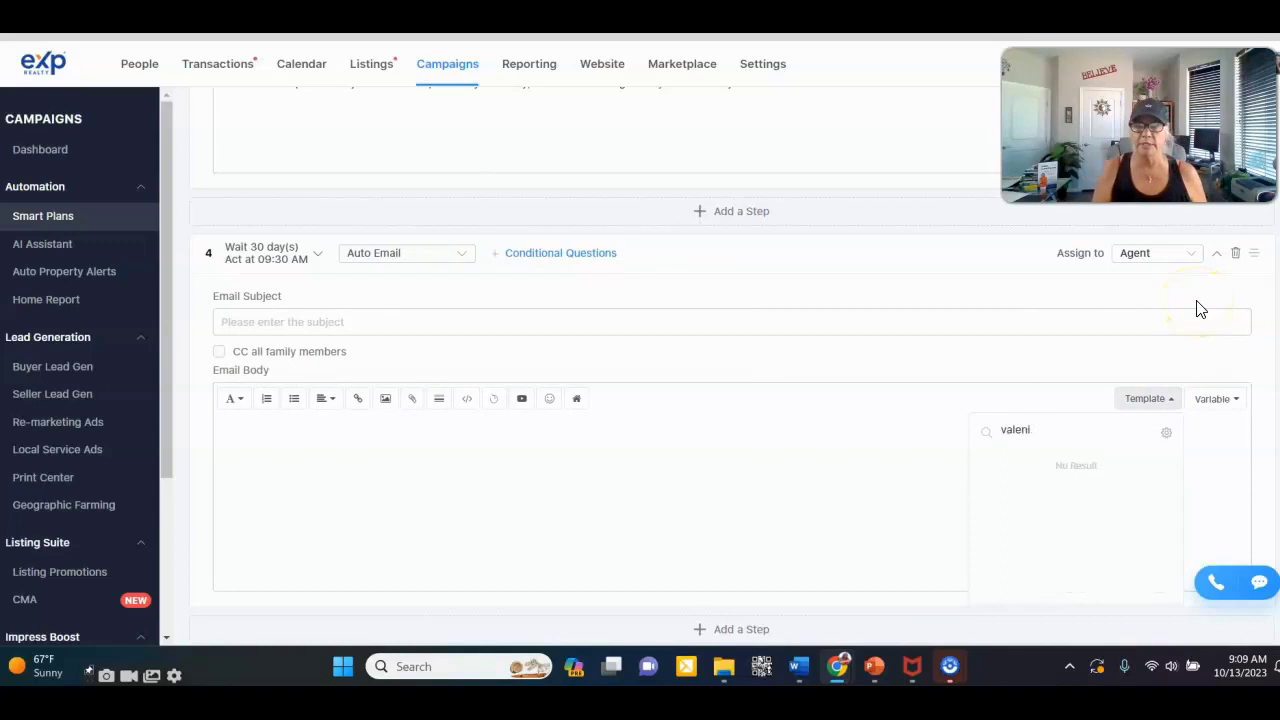
key(BackSpace)
text(tines)
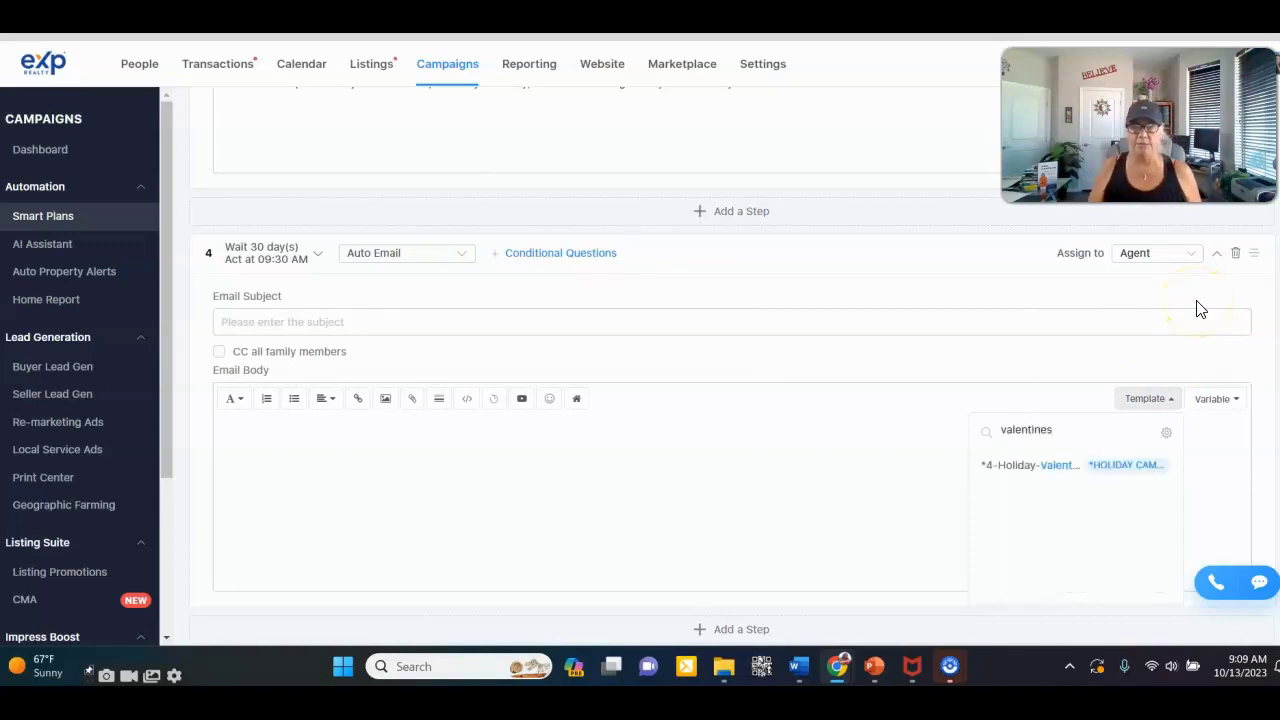
click(1037, 465)
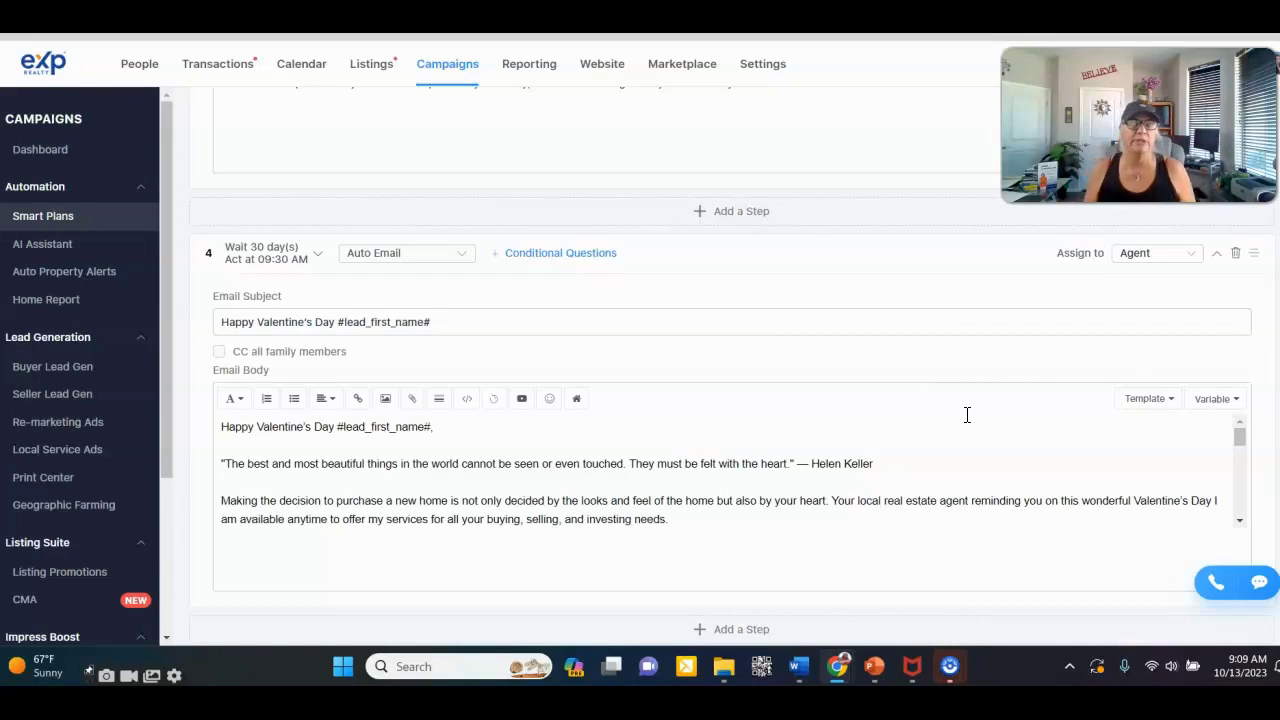
click(1163, 334)
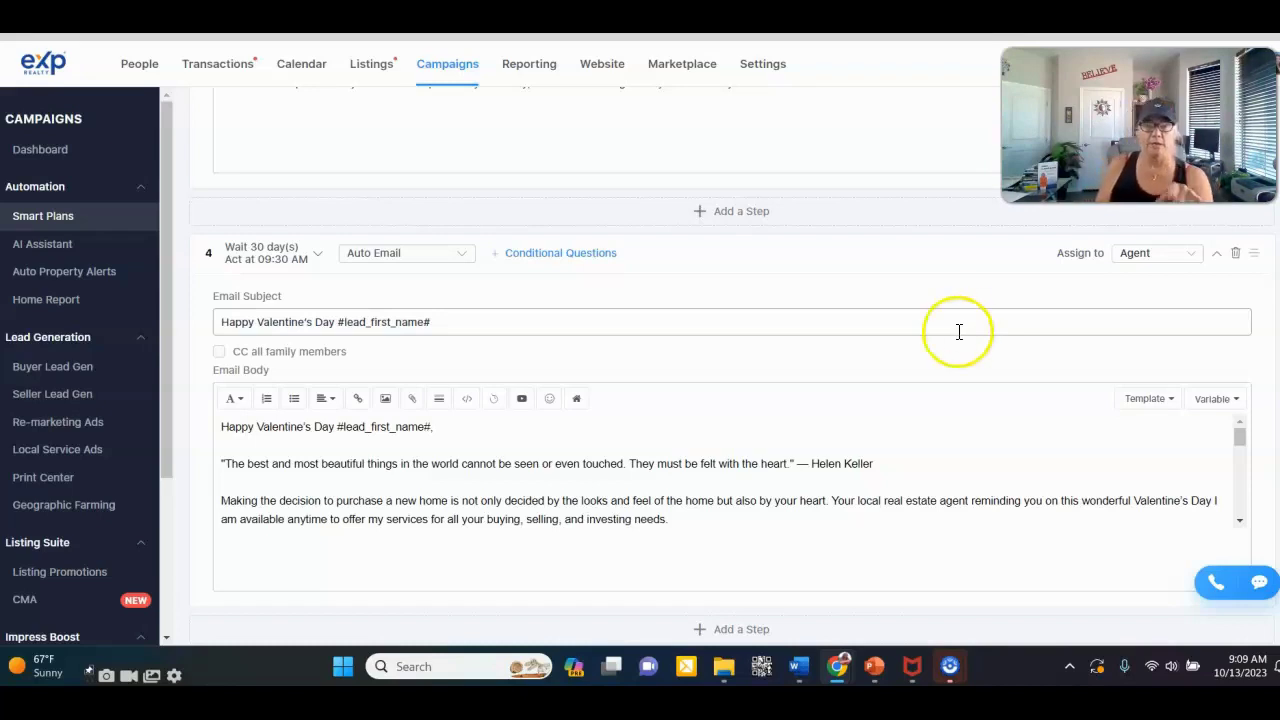
- Review the plan from its schedule settings through the New Year email, the auto text step and the MLK email
scroll(957, 329, up, 10)
scroll(957, 264, up, 1)
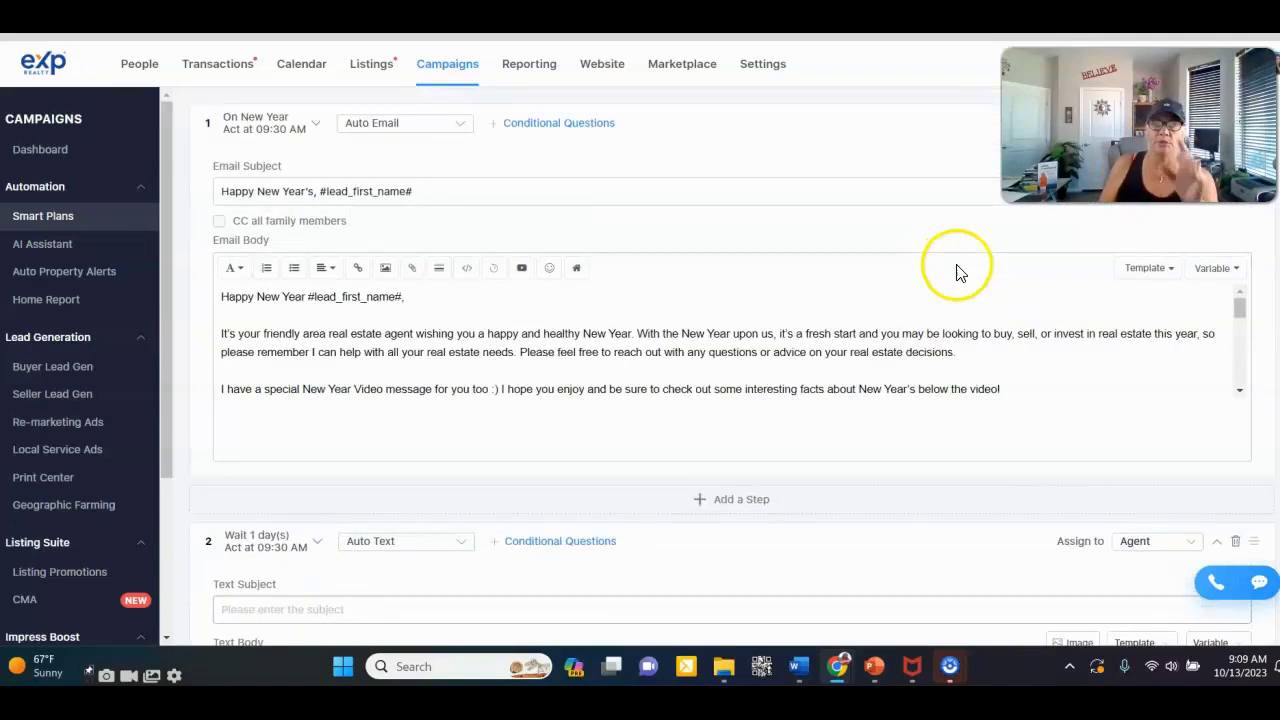
scroll(960, 275, up, 5)
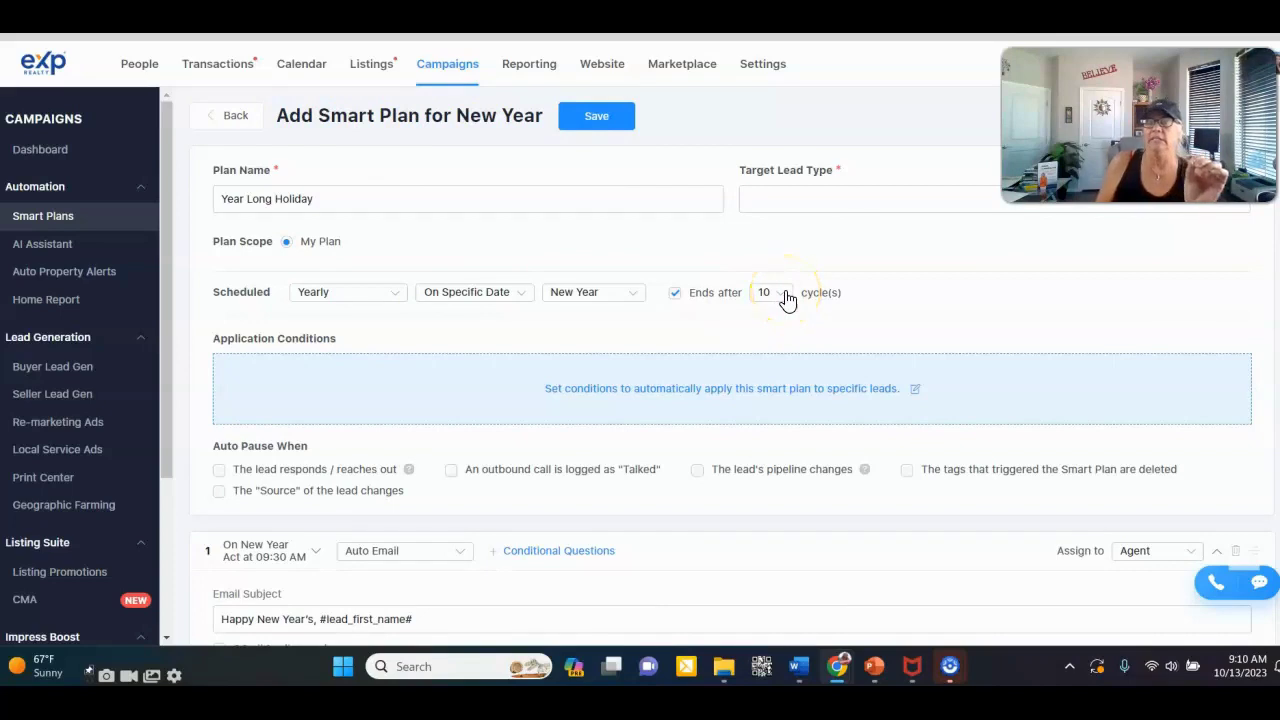
scroll(1026, 300, down, 3)
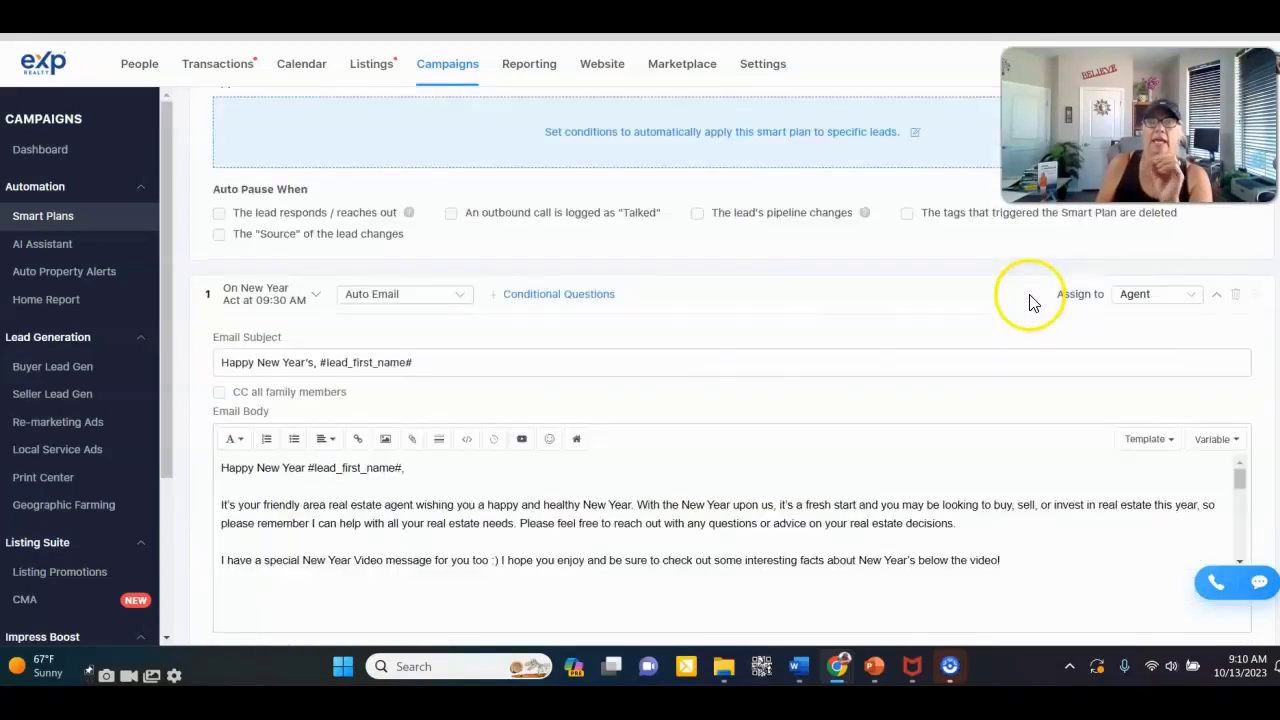
scroll(714, 360, down, 3)
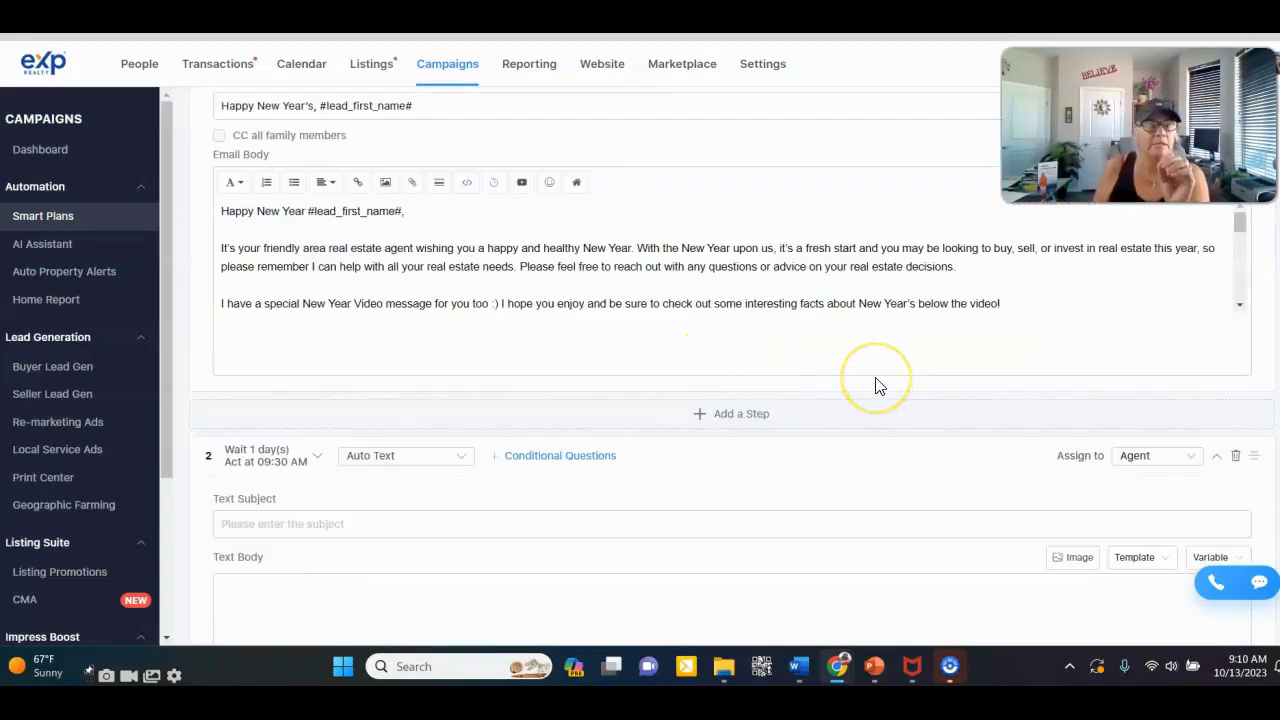
scroll(875, 385, down, 2)
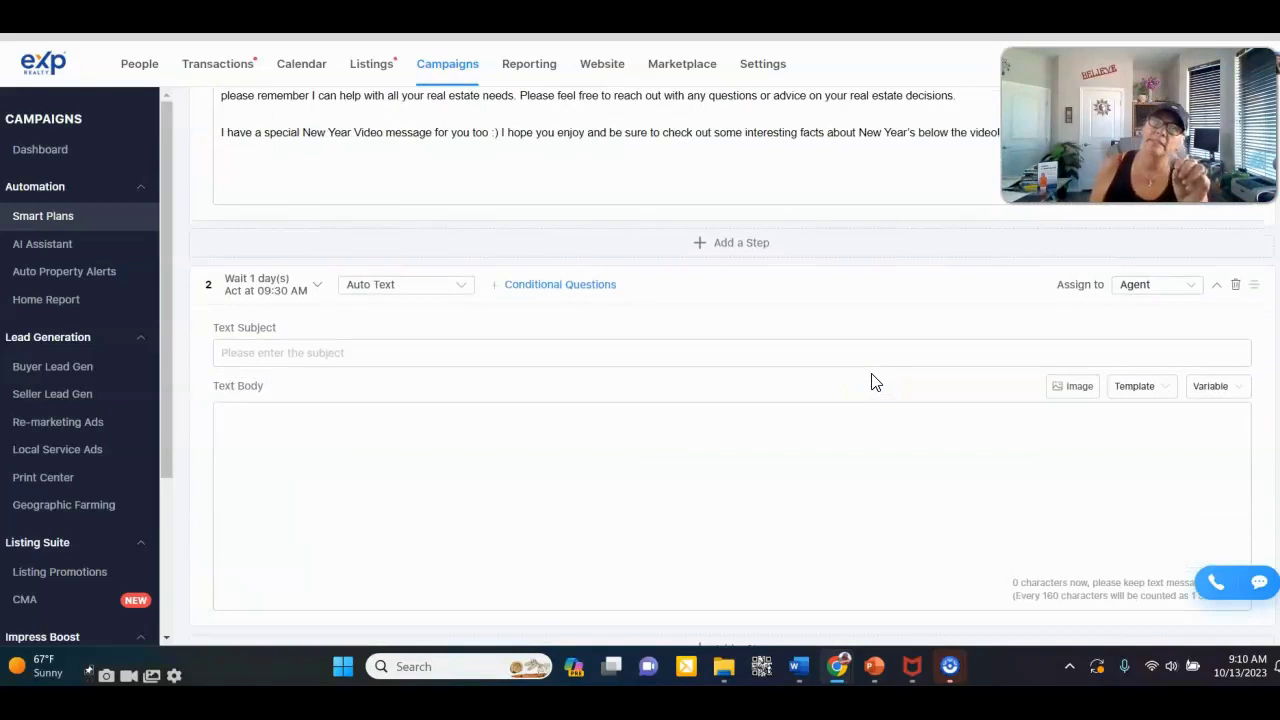
scroll(875, 383, down, 3)
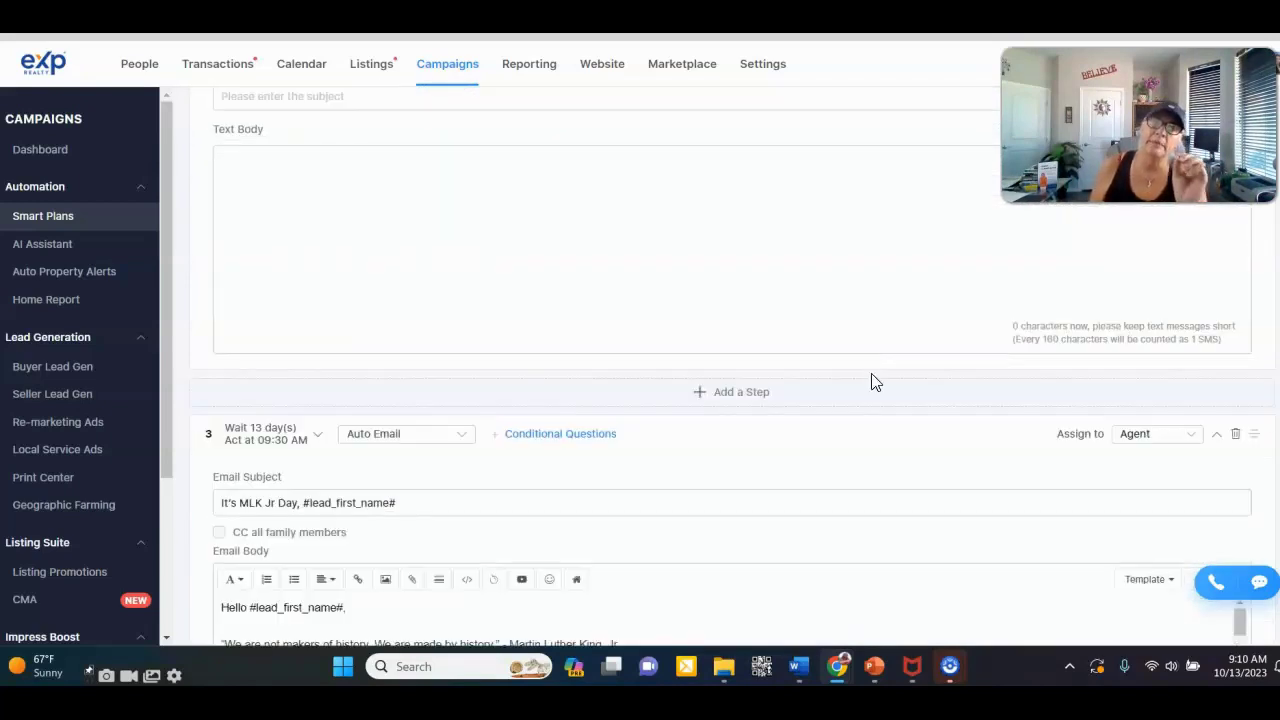
click(861, 390)
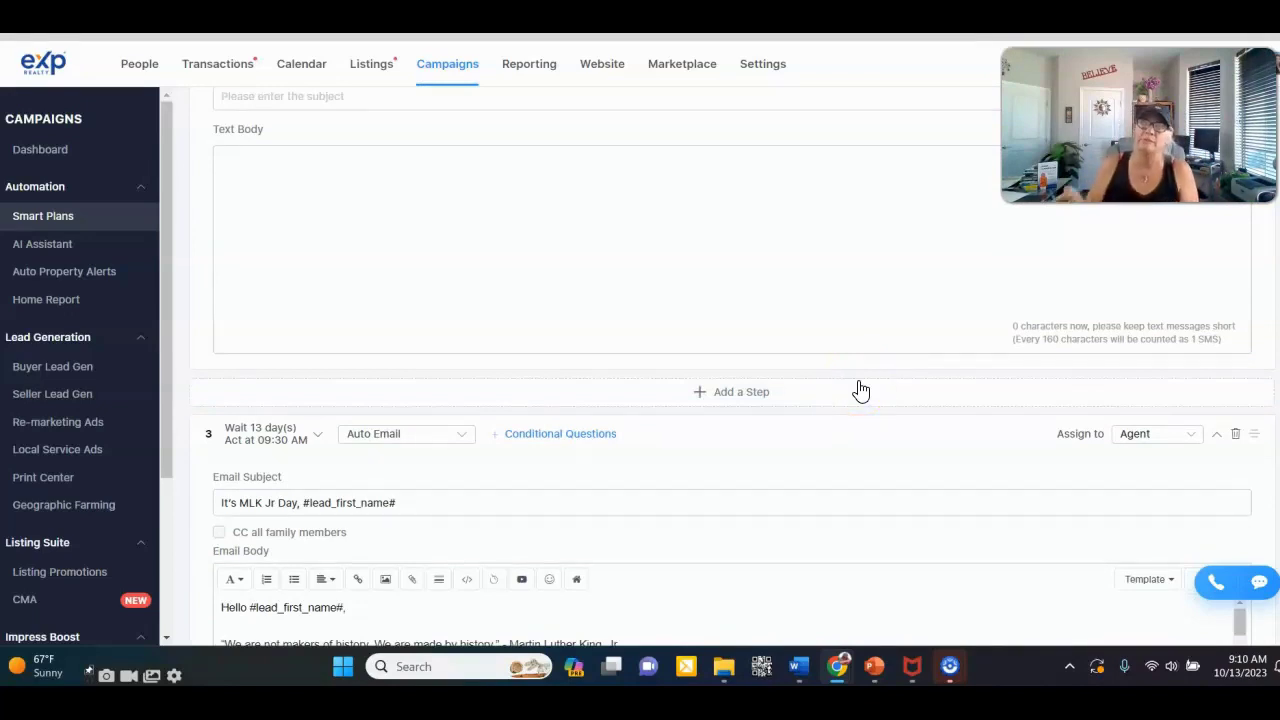
scroll(861, 390, down, 2)
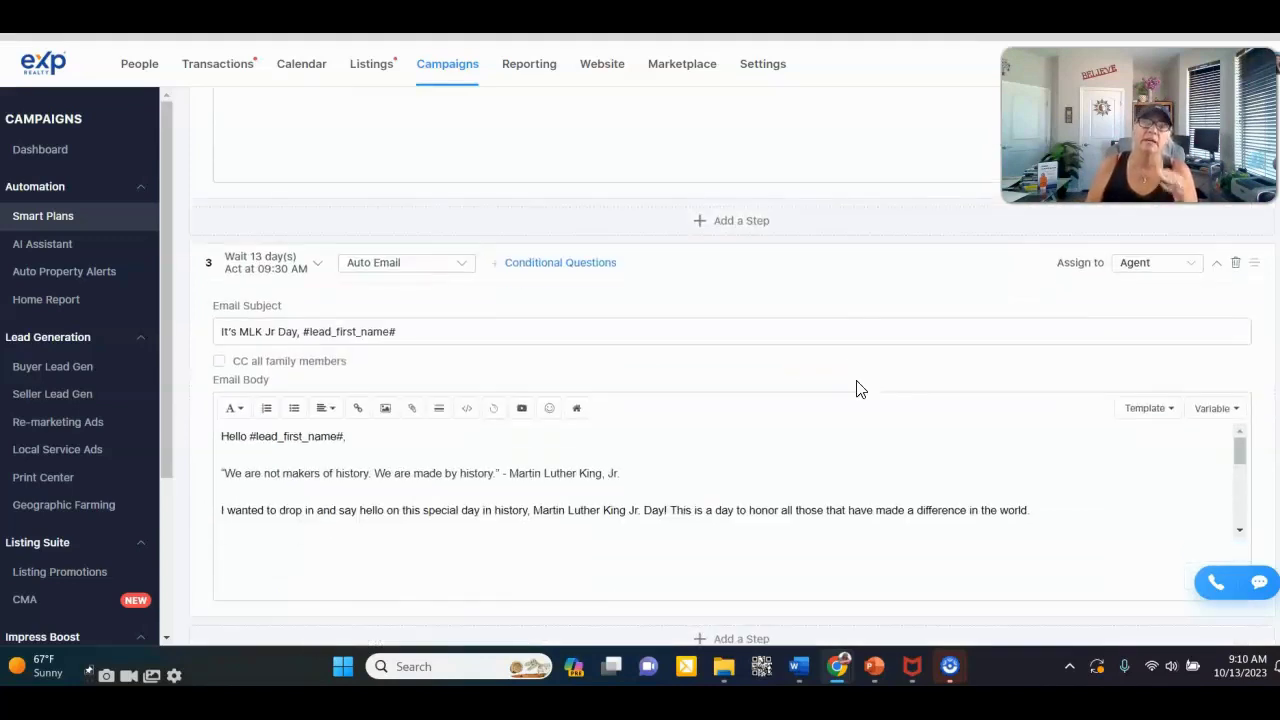
click(786, 394)
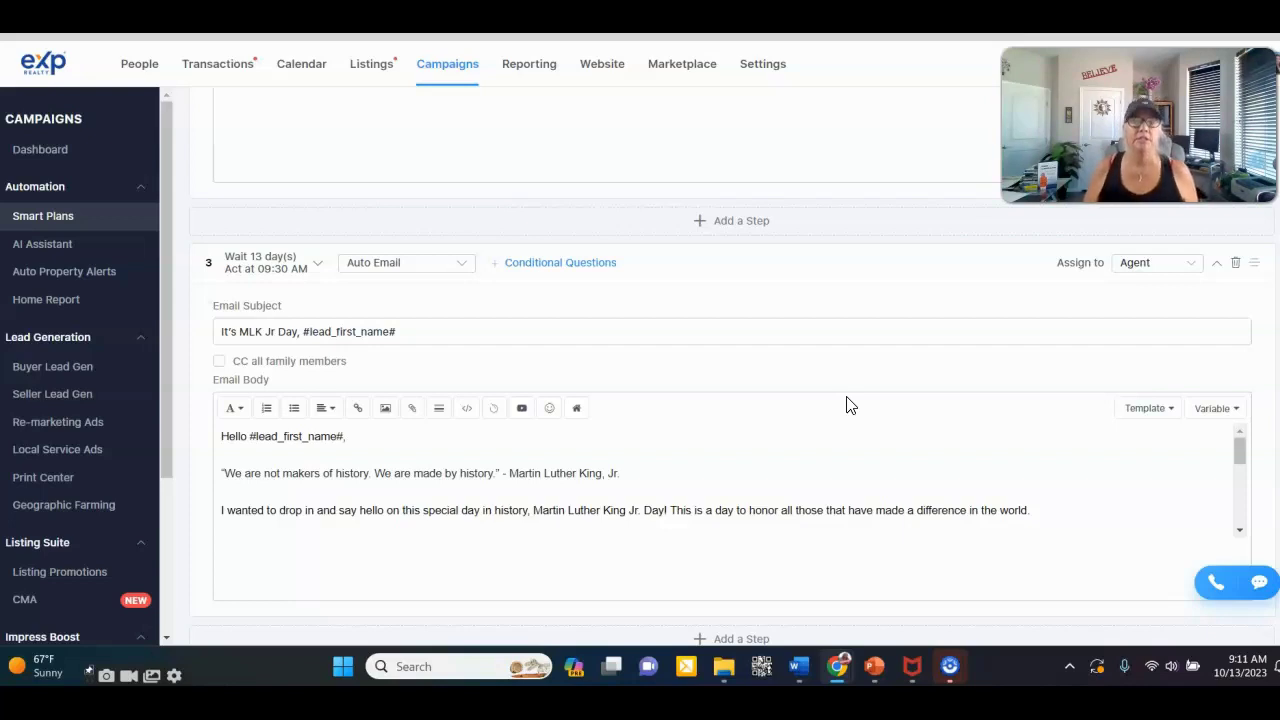
- Set the yearly schedule of the plan to end after 1 cycle
scroll(846, 405, up, 15)
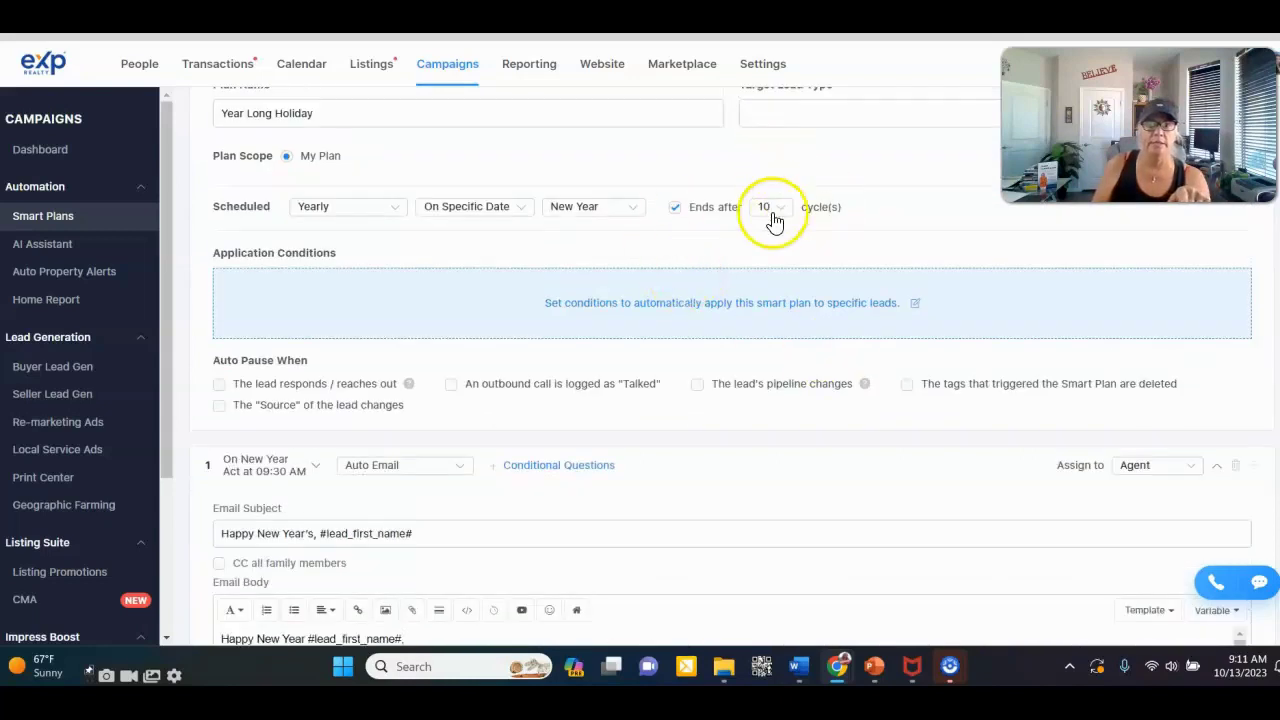
click(768, 207)
click(770, 236)
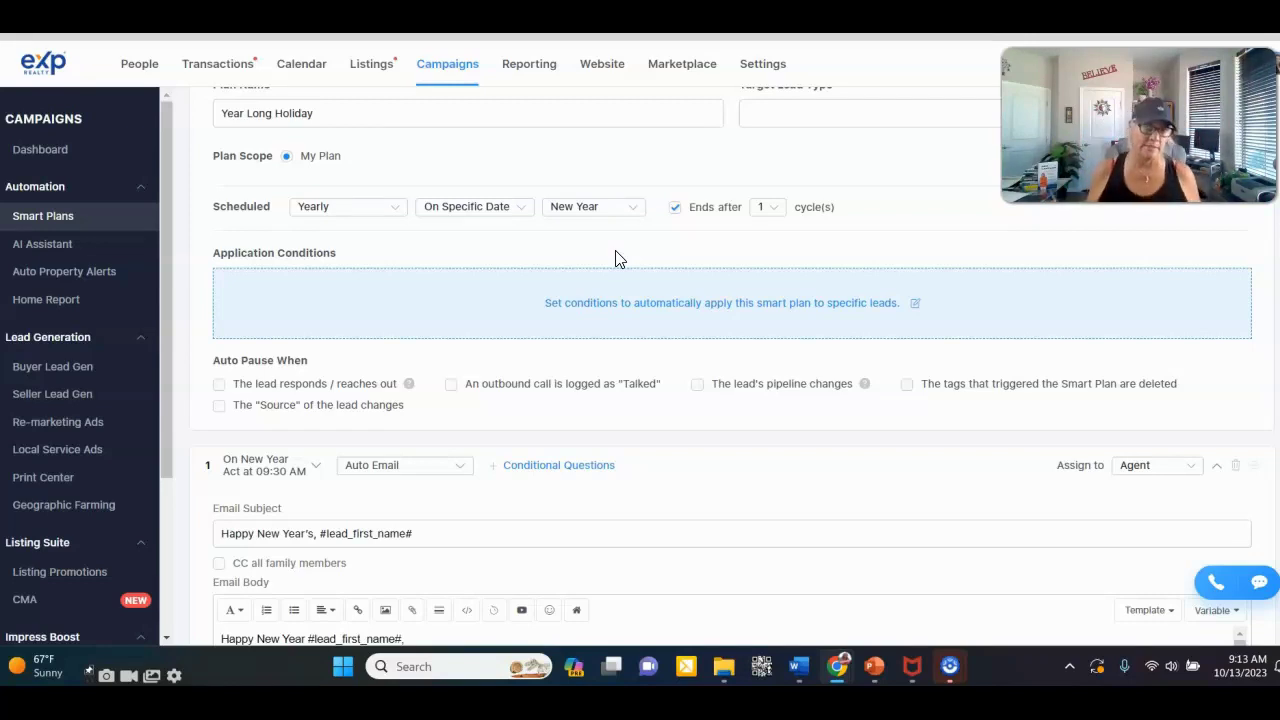
- Go to the email templates in the settings and look through the *HOLIDAY CAMPAIGN folder
scroll(94, 436, down, 2)
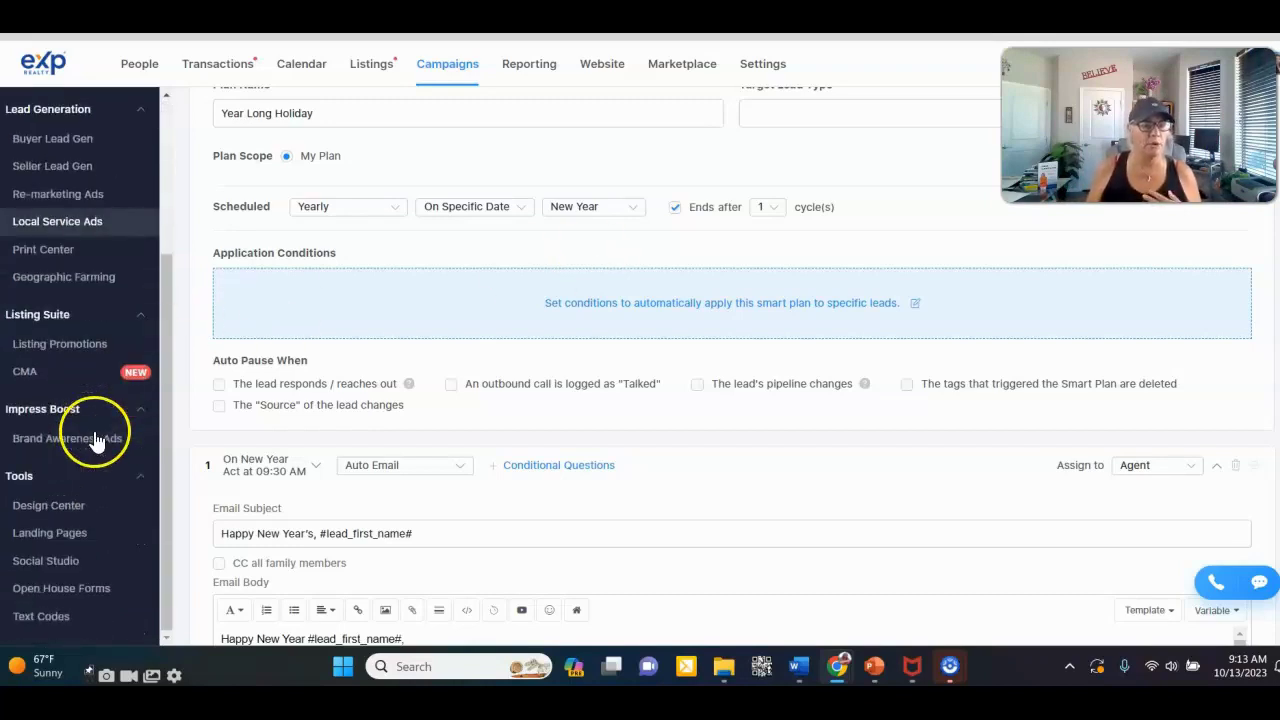
scroll(97, 432, up, 2)
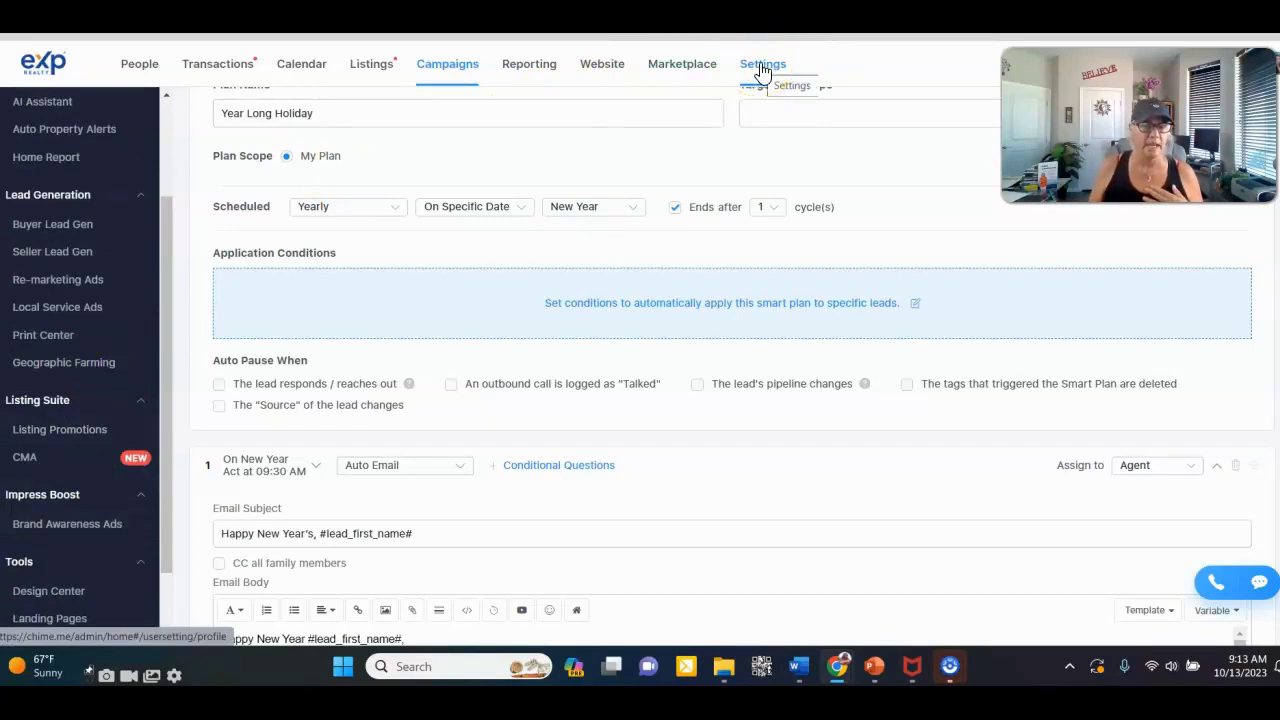
click(762, 68)
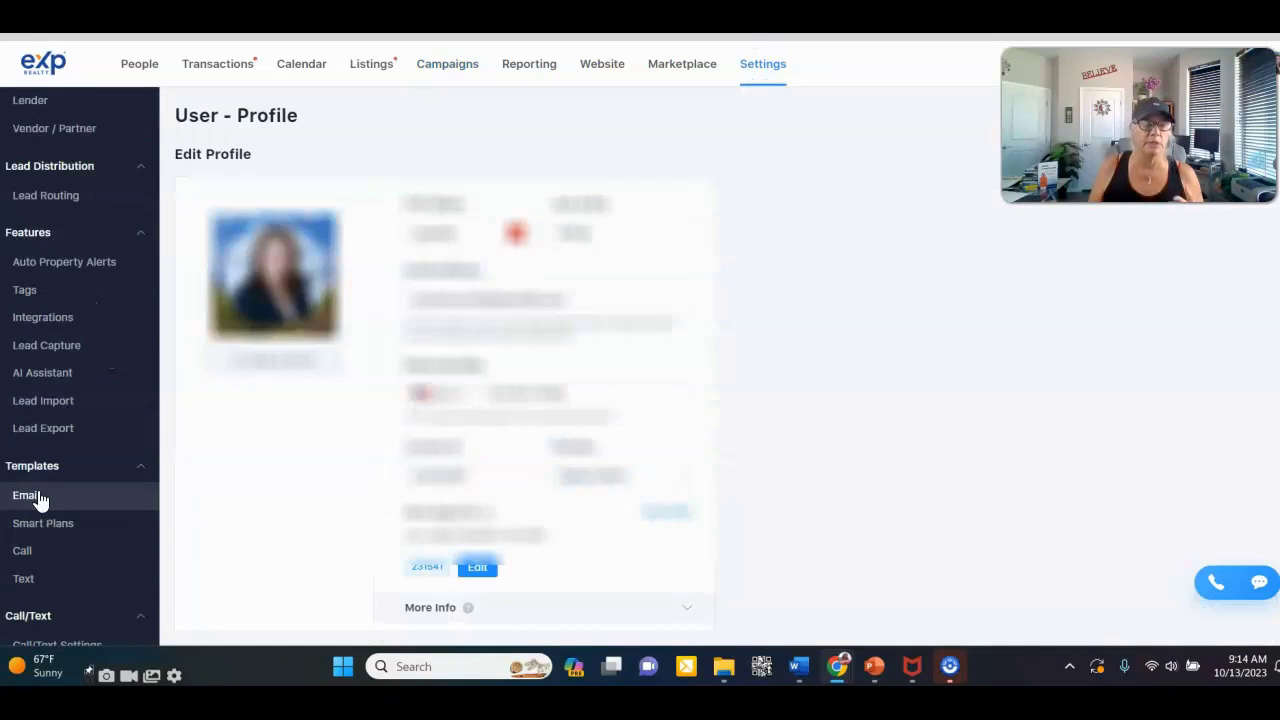
click(35, 500)
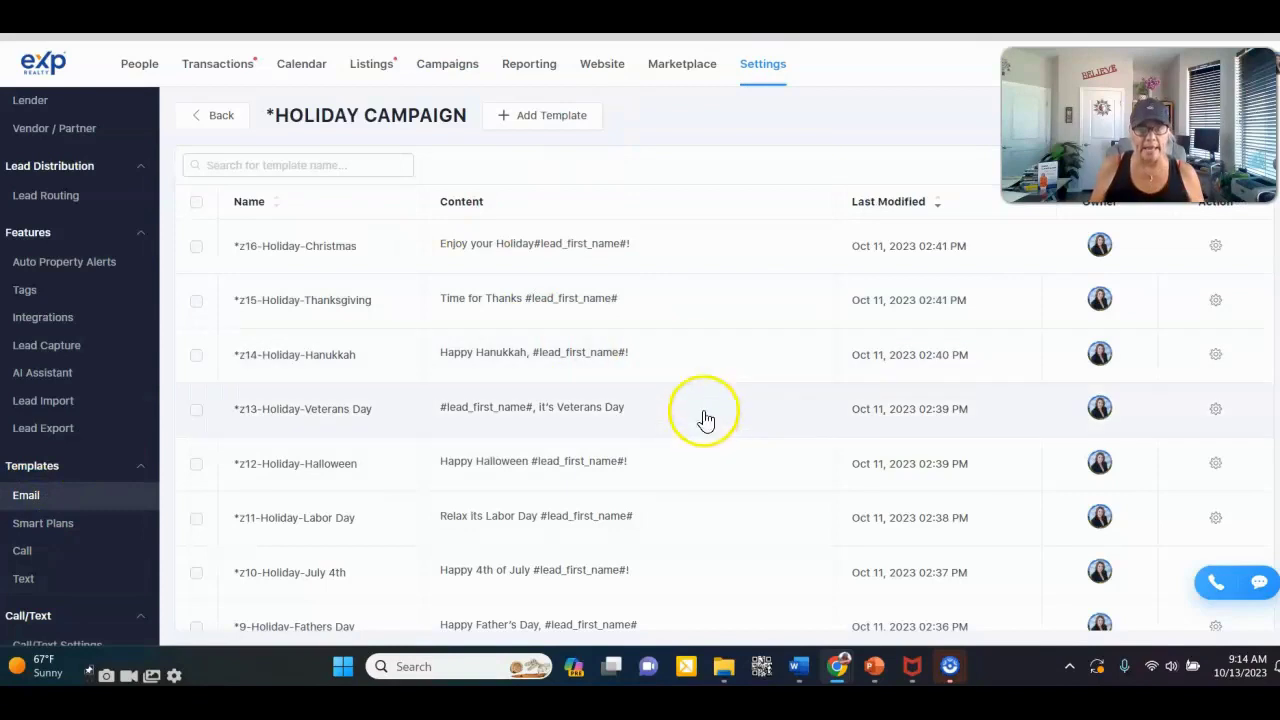
scroll(708, 420, down, 2)
scroll(708, 428, up, 2)
- Add a new email template to the *HOLIDAY CAMPAIGN folder and name it "New Years 2"
click(568, 117)
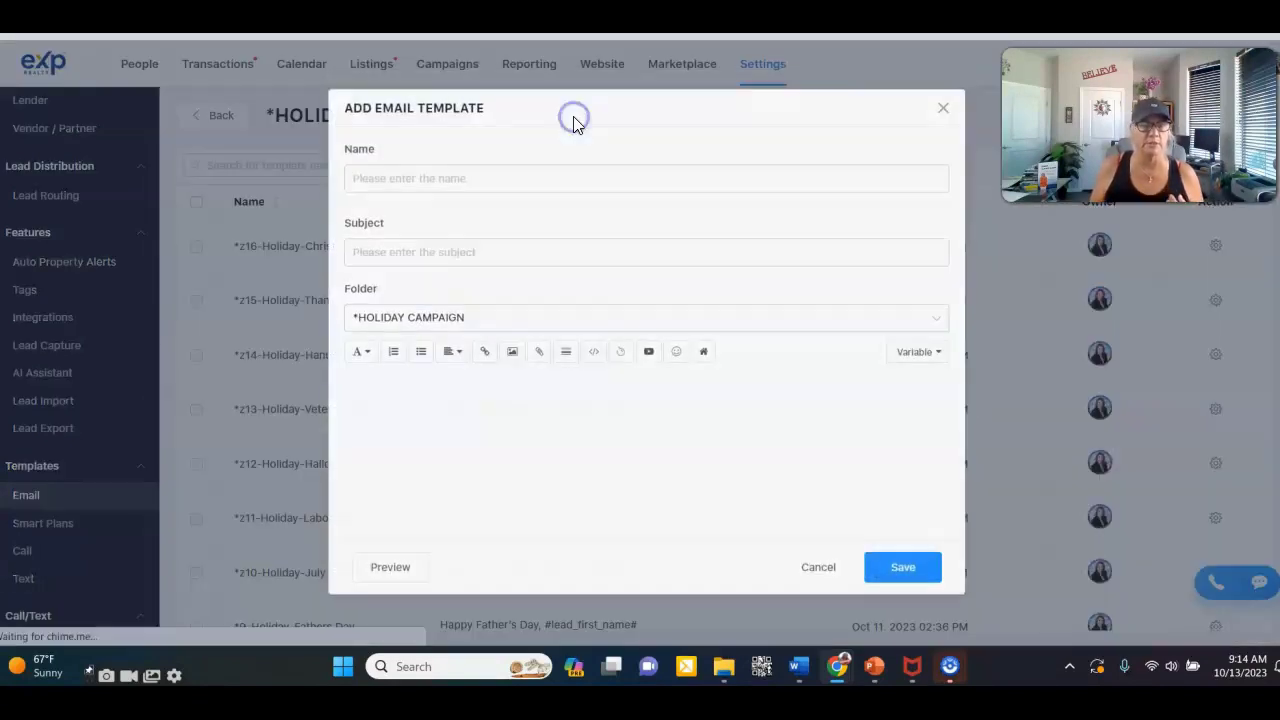
click(469, 177)
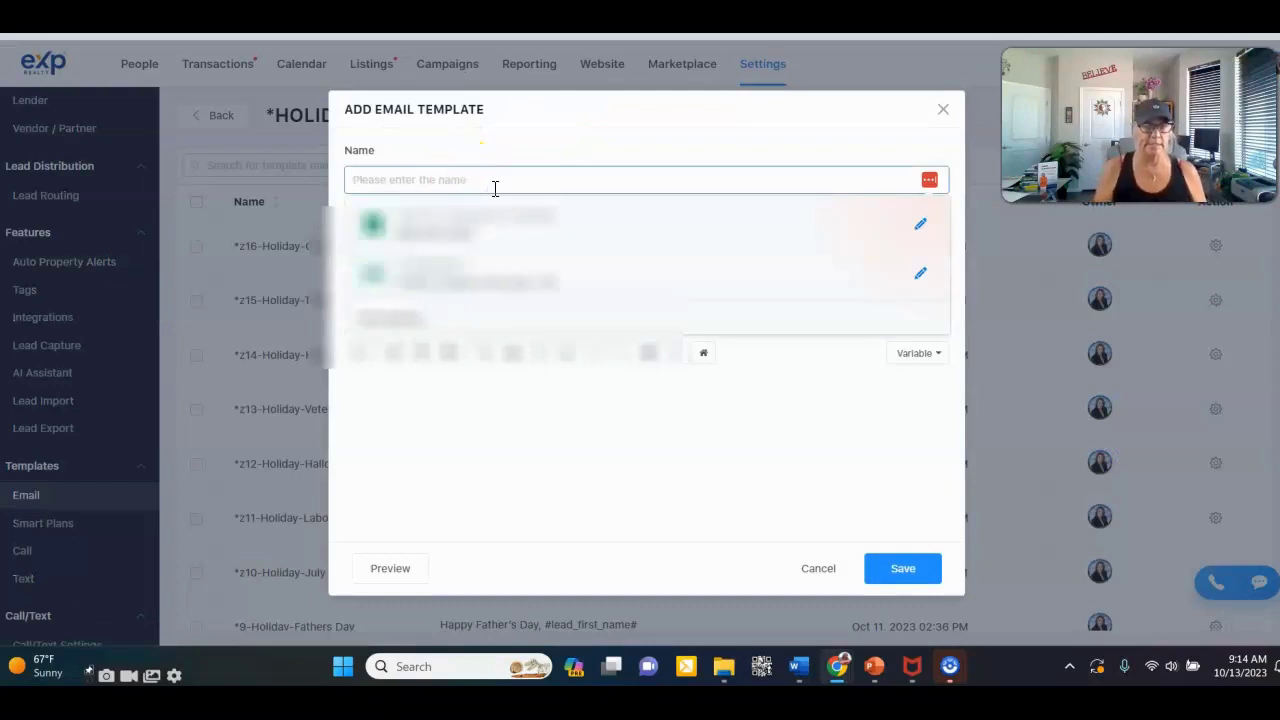
text(H)
key(BackSpace)
text(Ne)
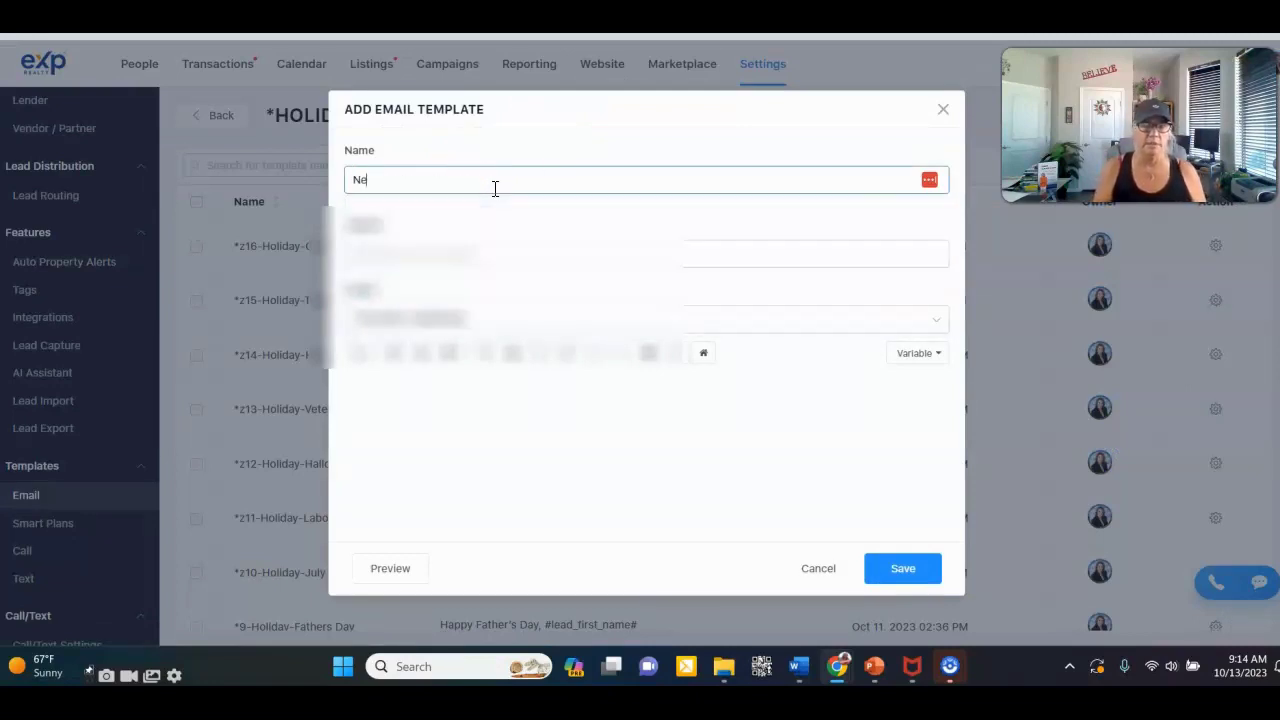
text(w Years 2)
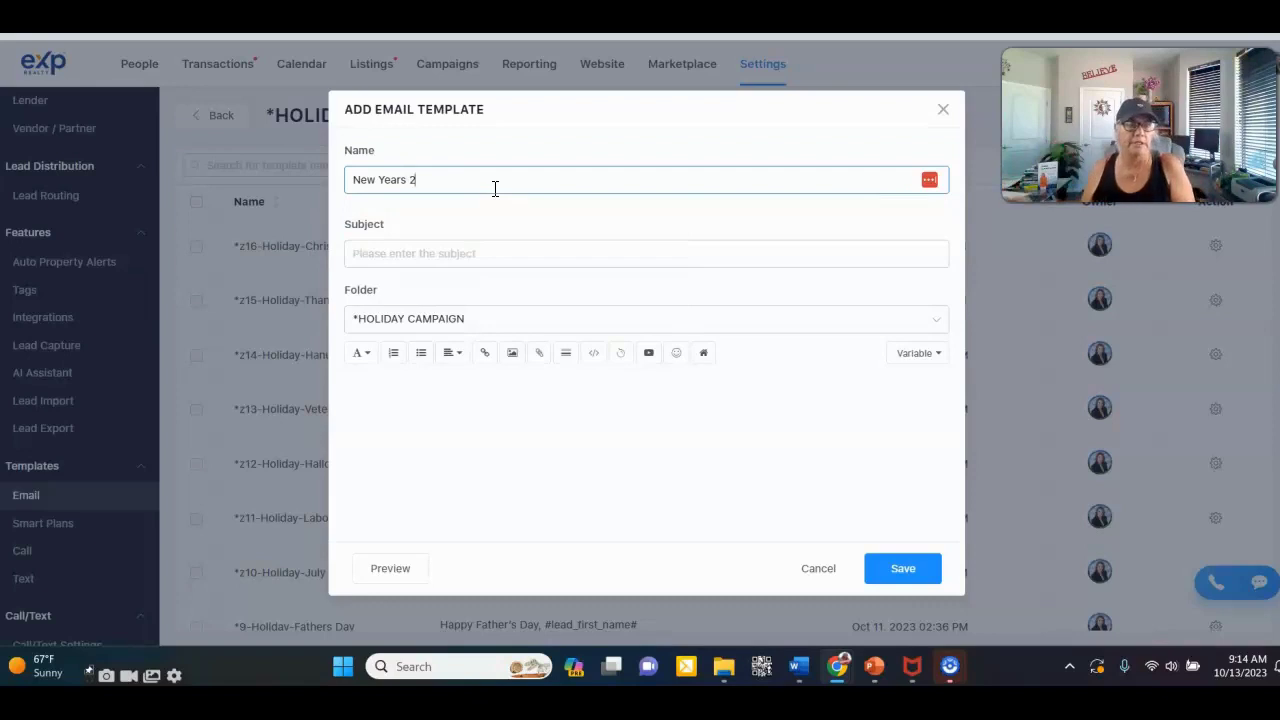
- Set the new template's subject to "#lead_first_name#, Happy New Year to You!", reusing a suggested subject for the first-name variable
click(491, 256)
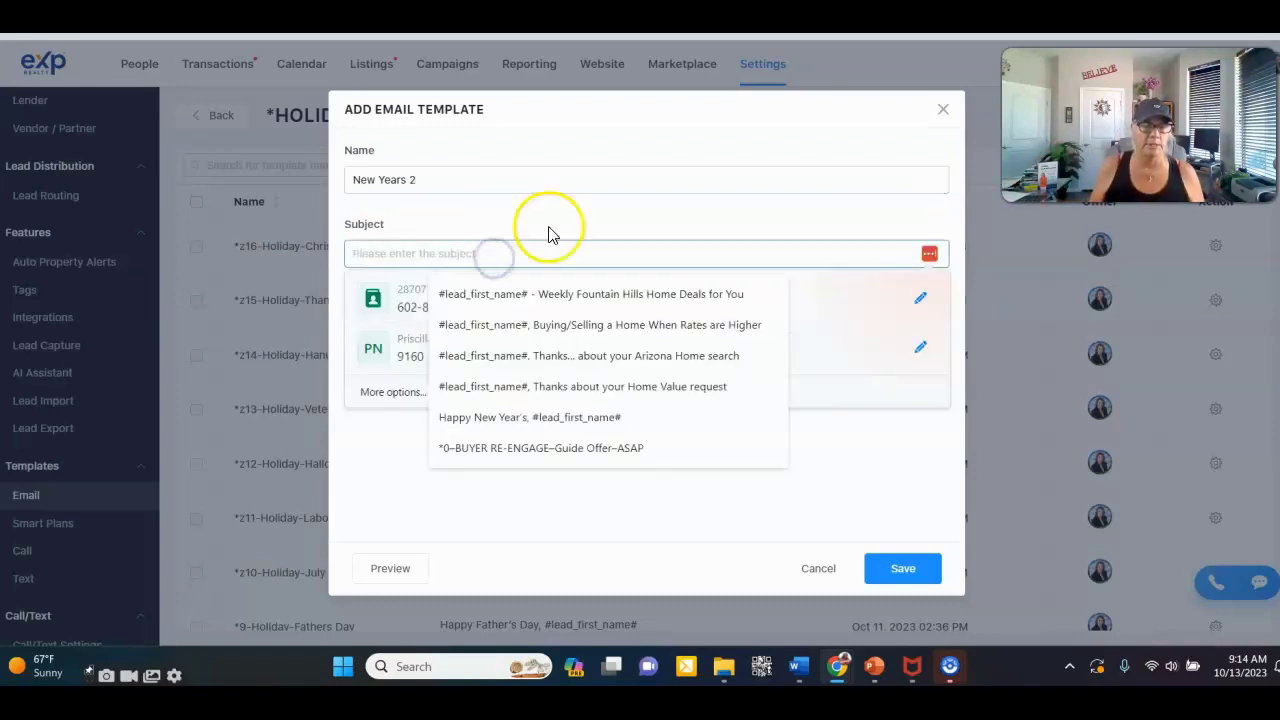
click(615, 222)
click(438, 252)
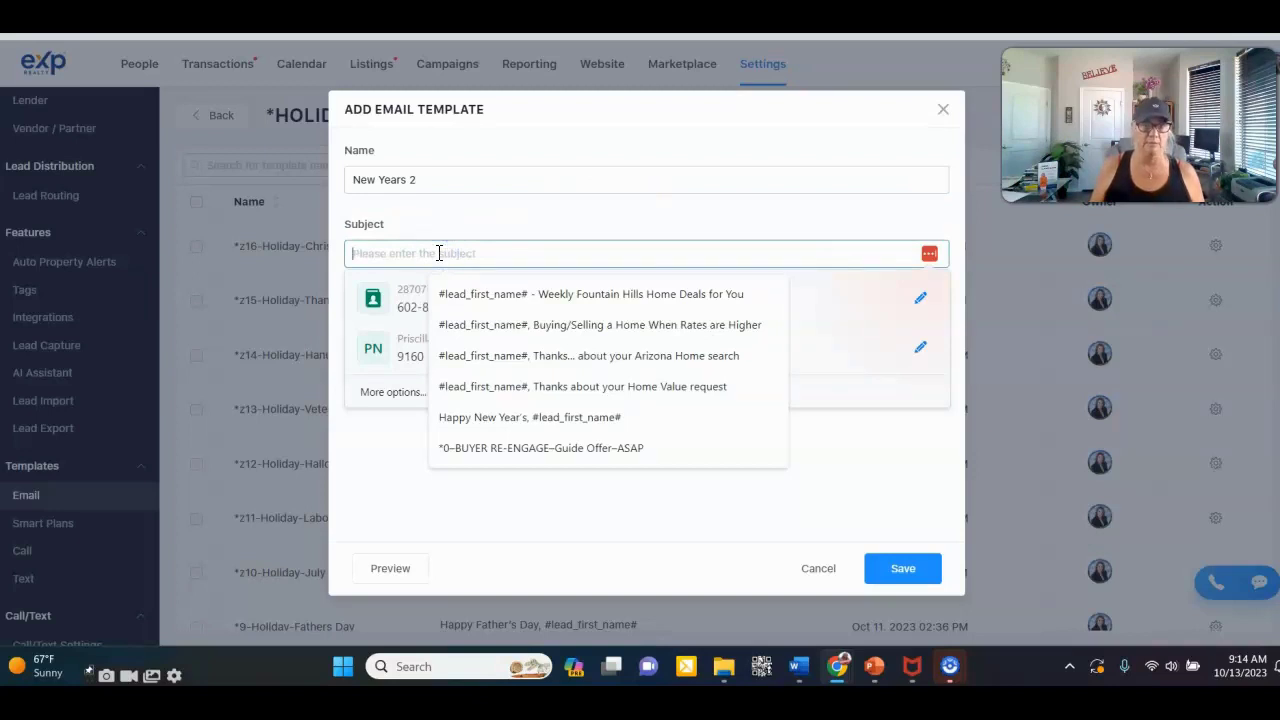
click(490, 294)
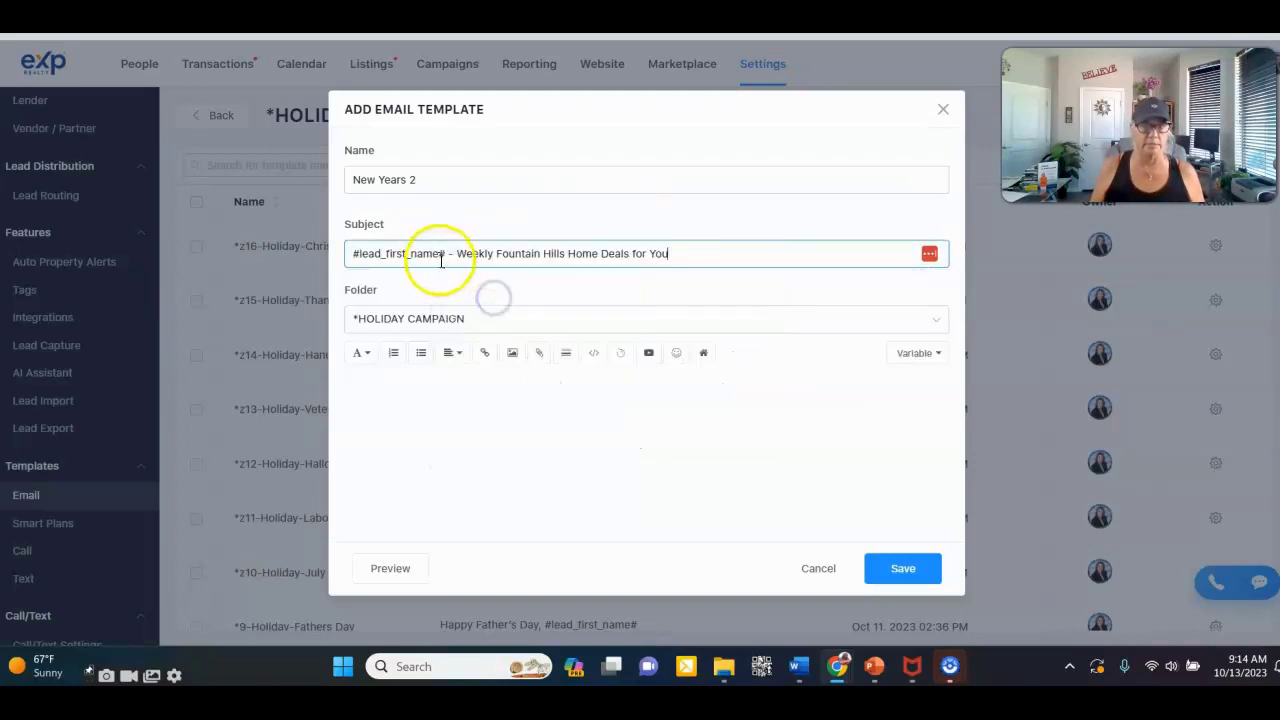
drag(458, 254, 778, 256)
key(BackSpace)
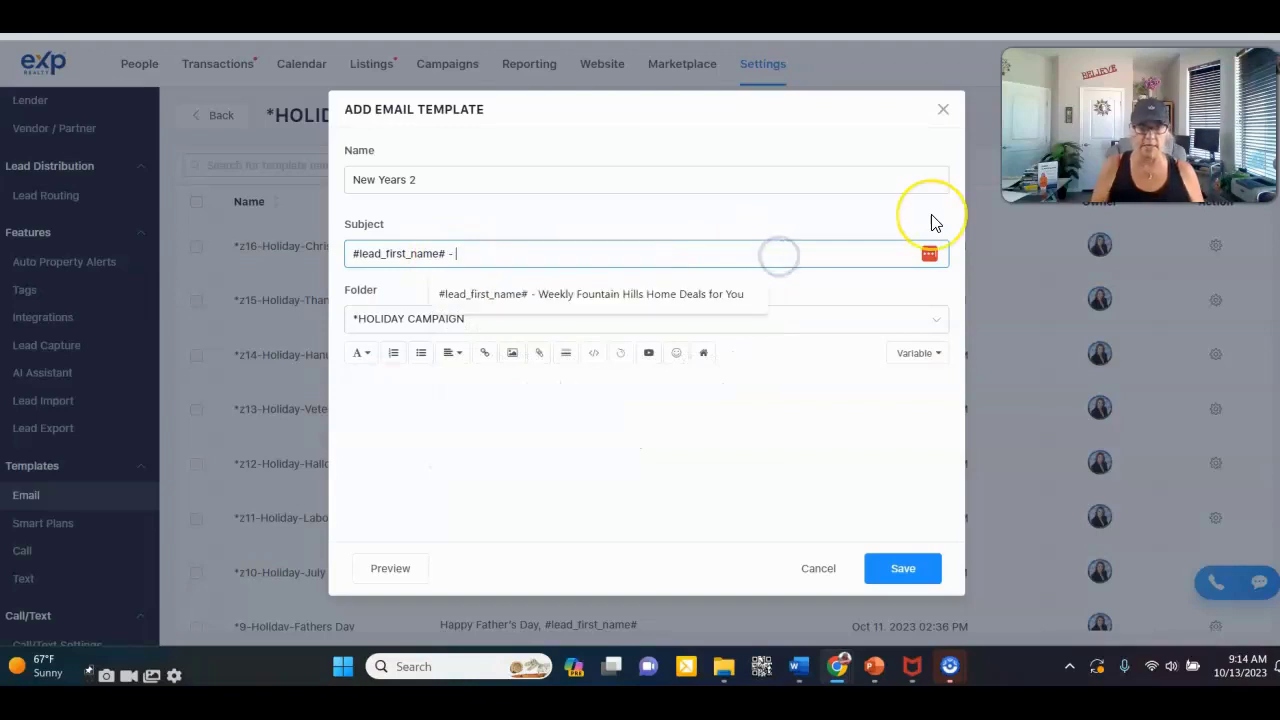
text(- )
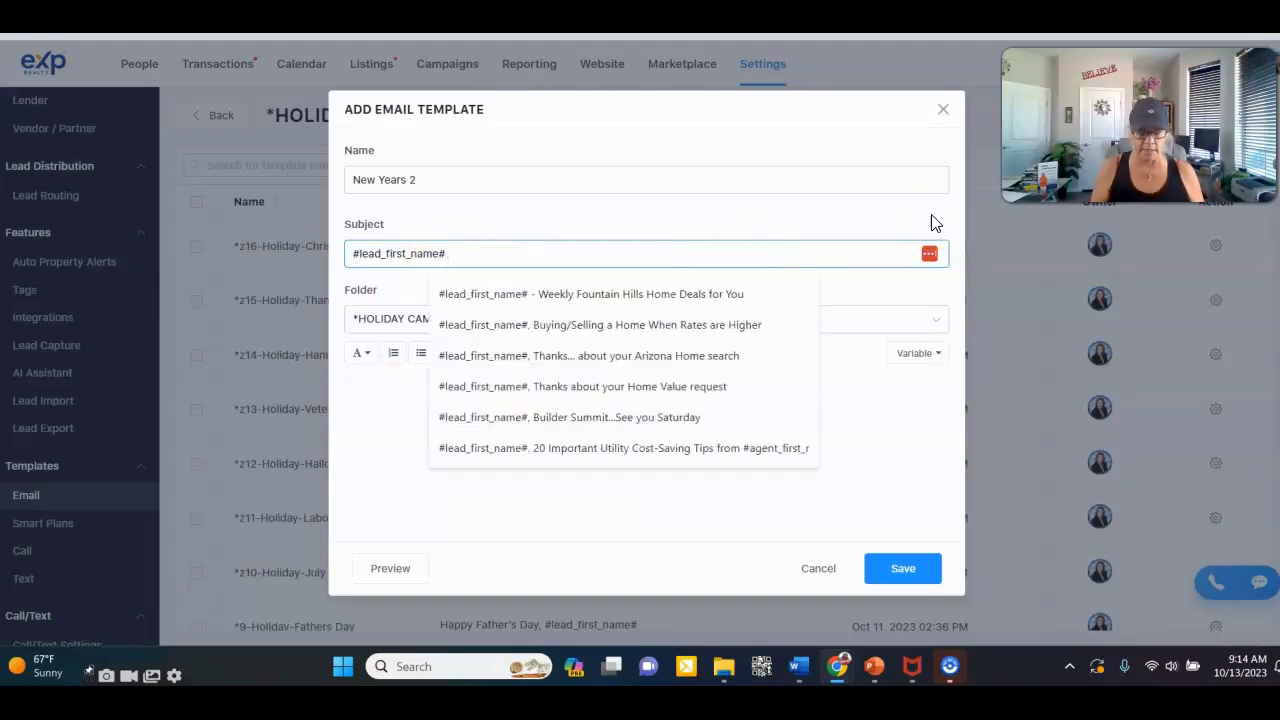
text(, Happy New Year to You!)
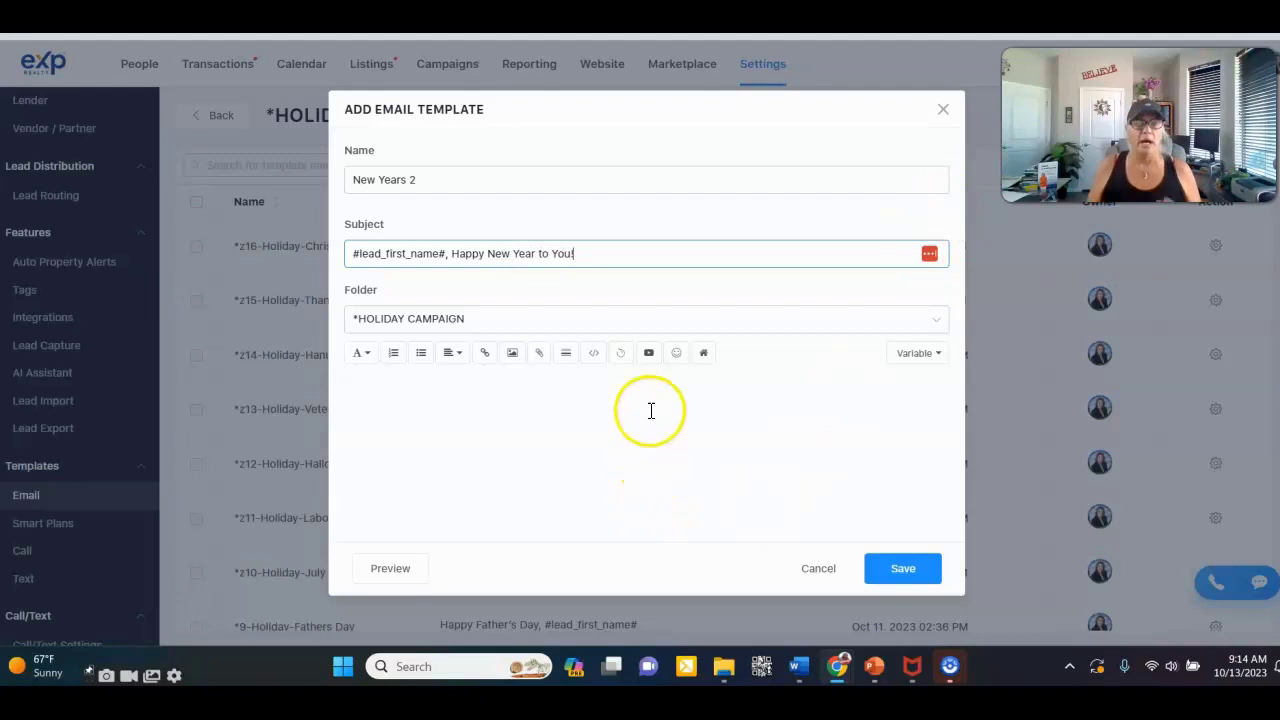
- Switch to the Holiday Video Campaign Year 5 document and select the New Year message from its bold heading through its closing line
click(650, 409)
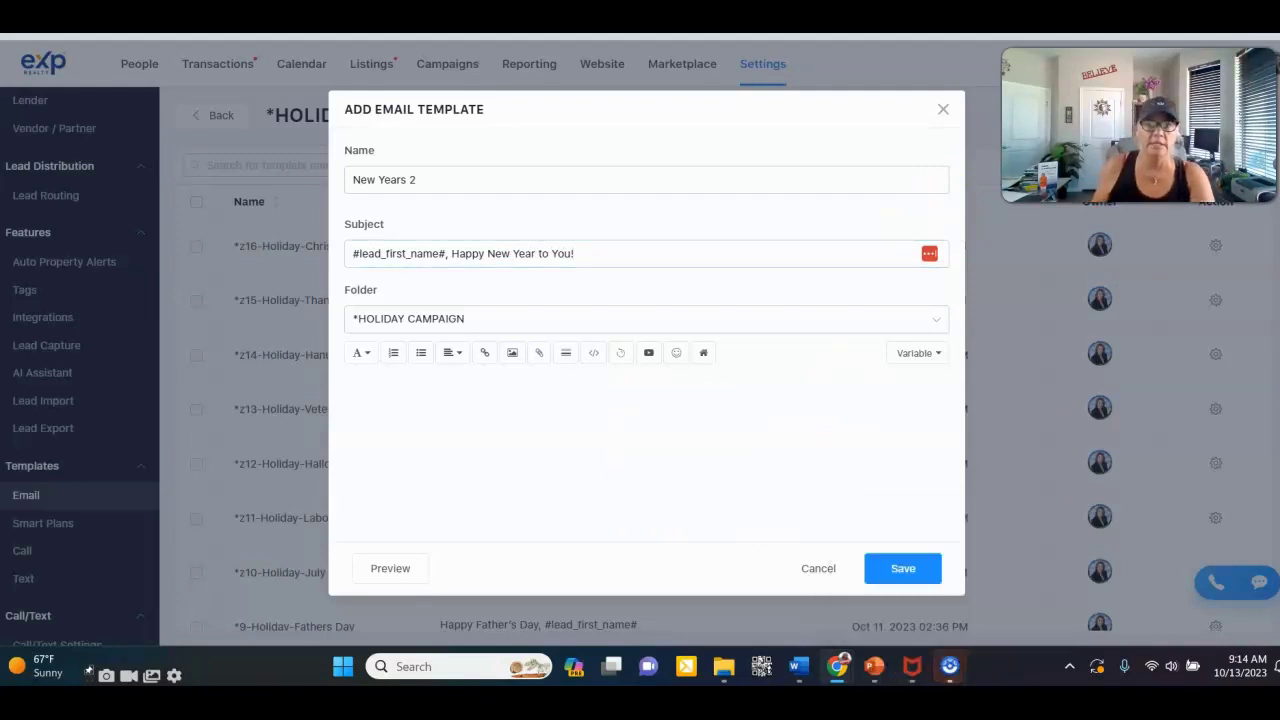
click(960, 36)
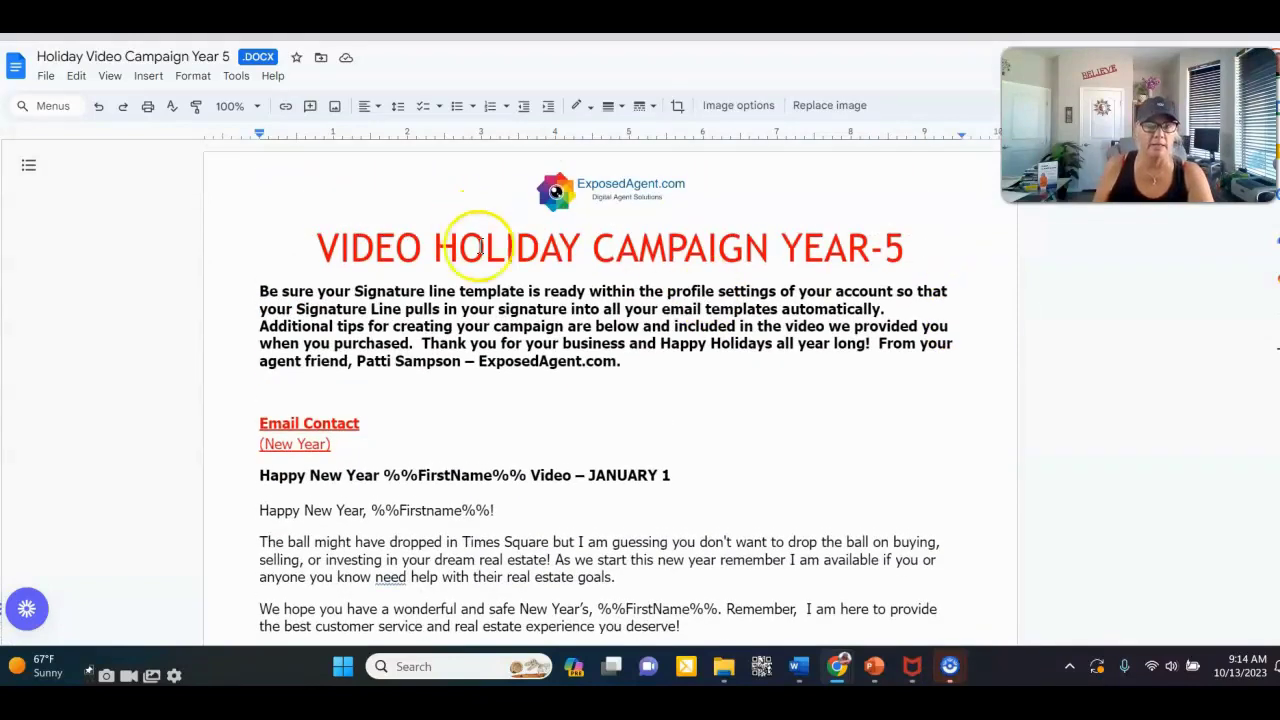
scroll(706, 291, down, 3)
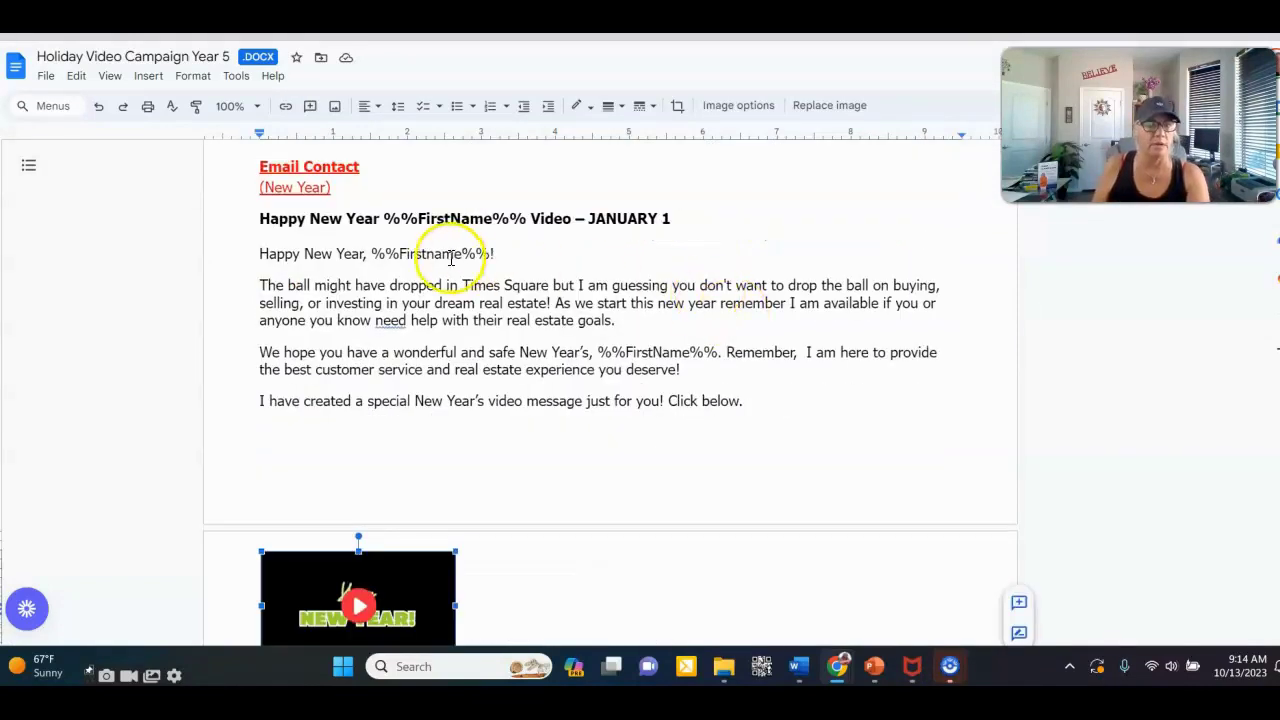
click(263, 219)
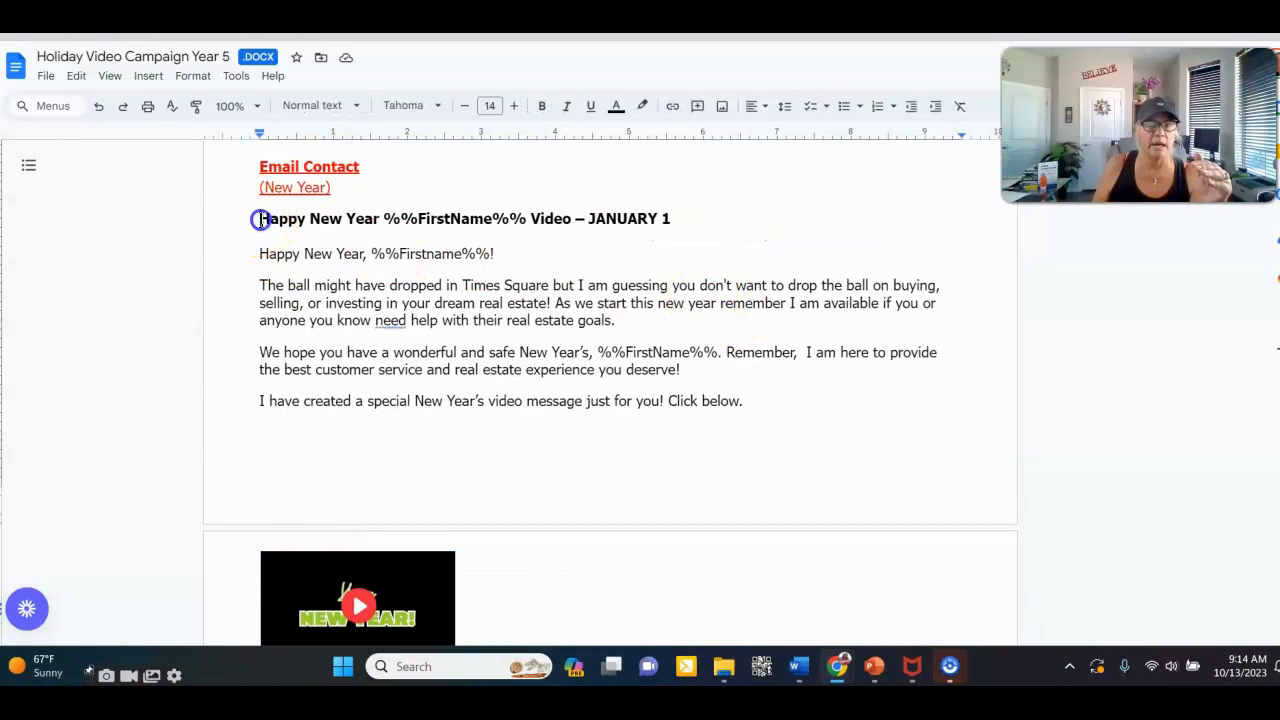
shift+click(878, 438)
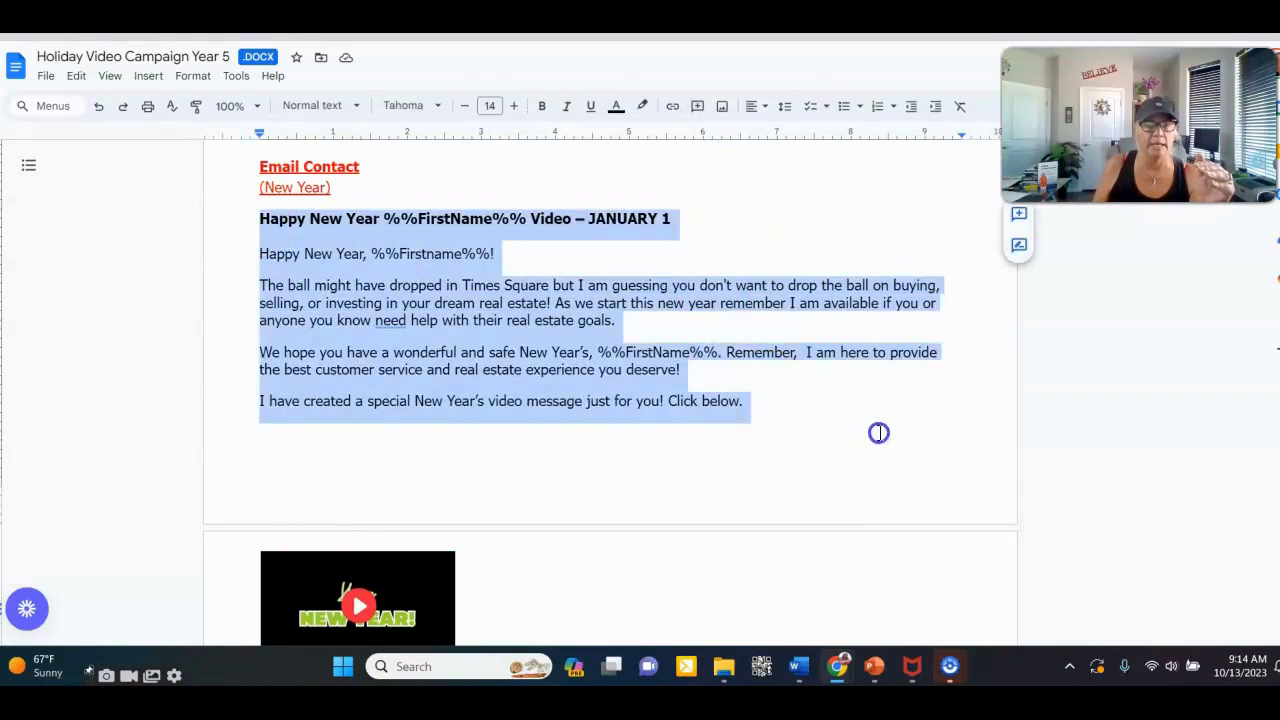
scroll(880, 431, down, 1)
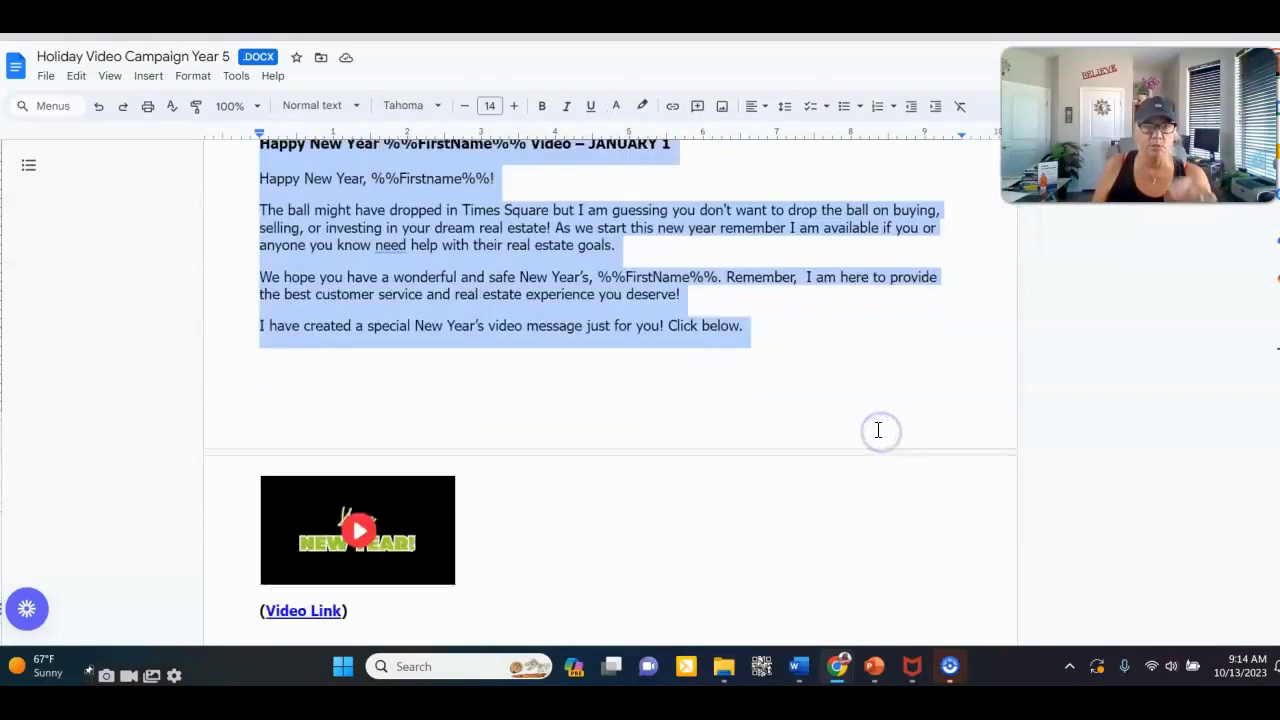
click(869, 426)
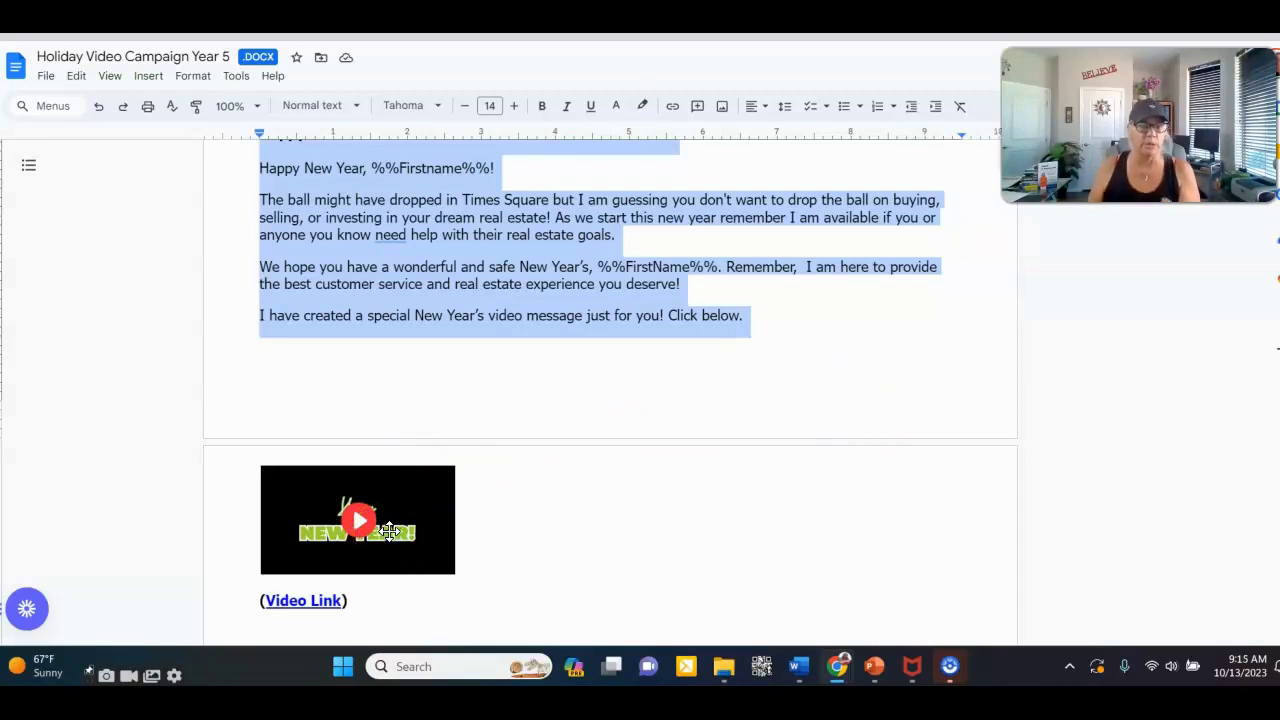
click(300, 590)
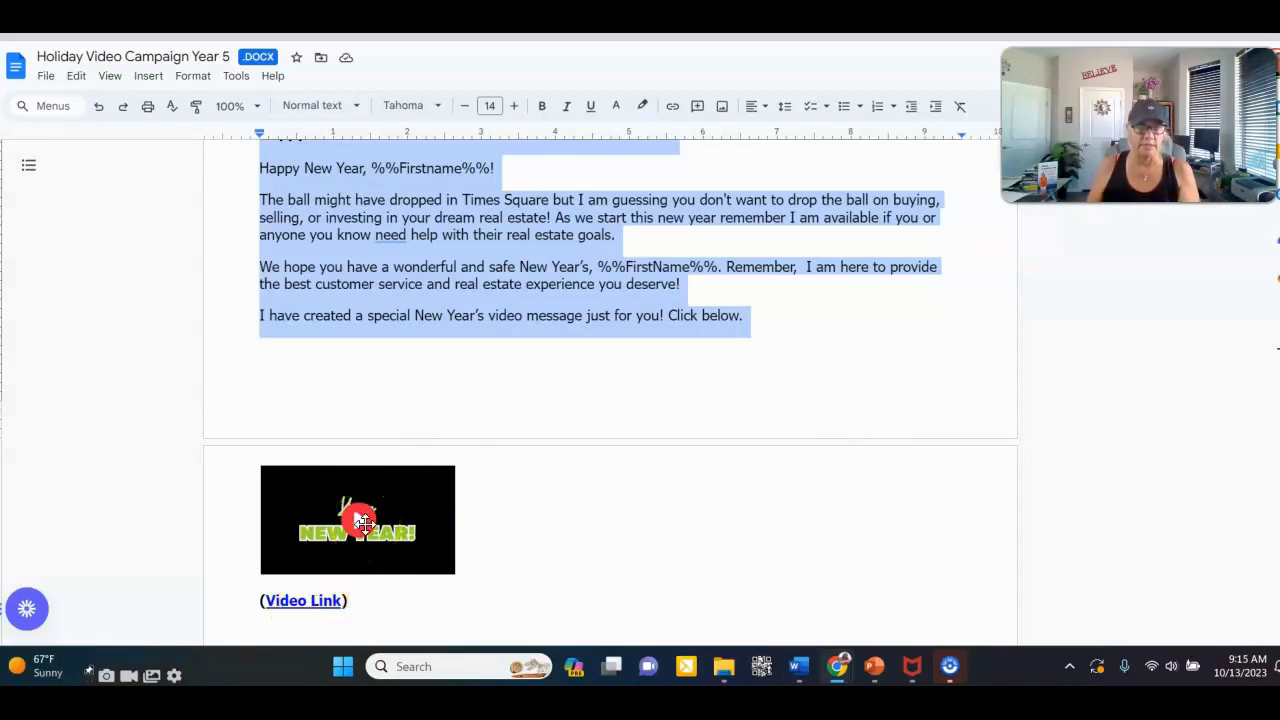
scroll(686, 511, down, 1)
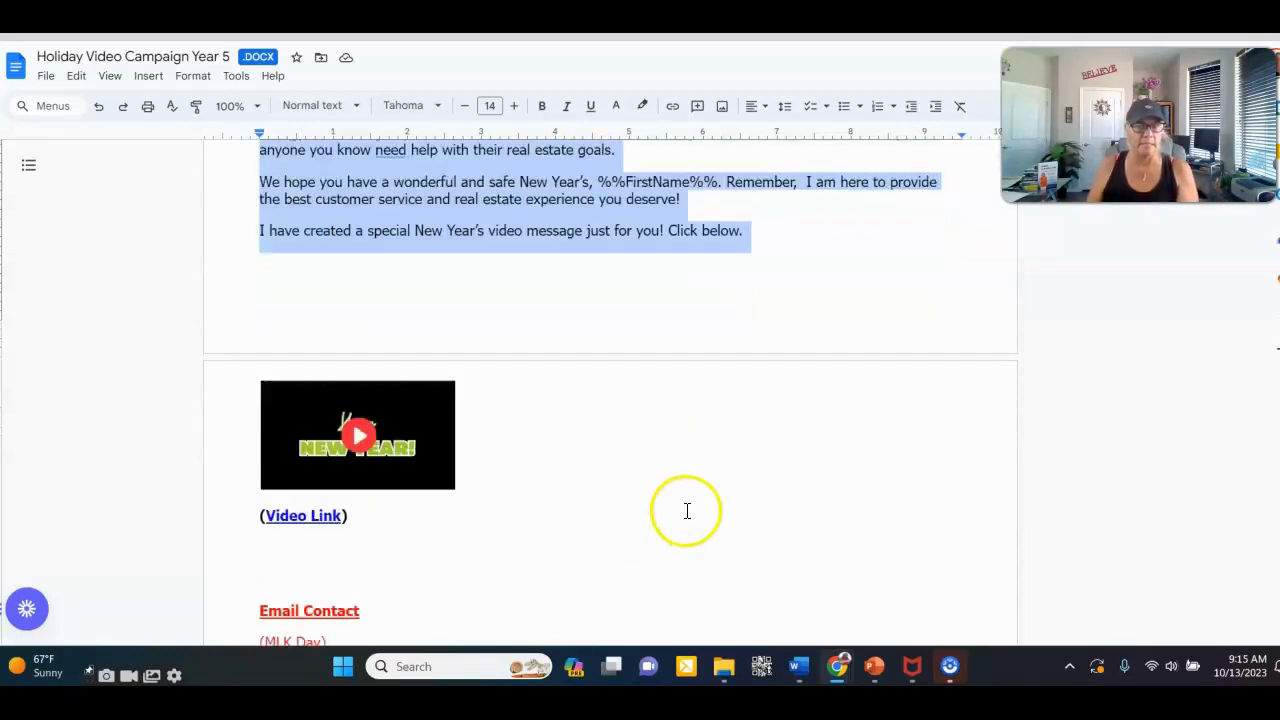
click(422, 425)
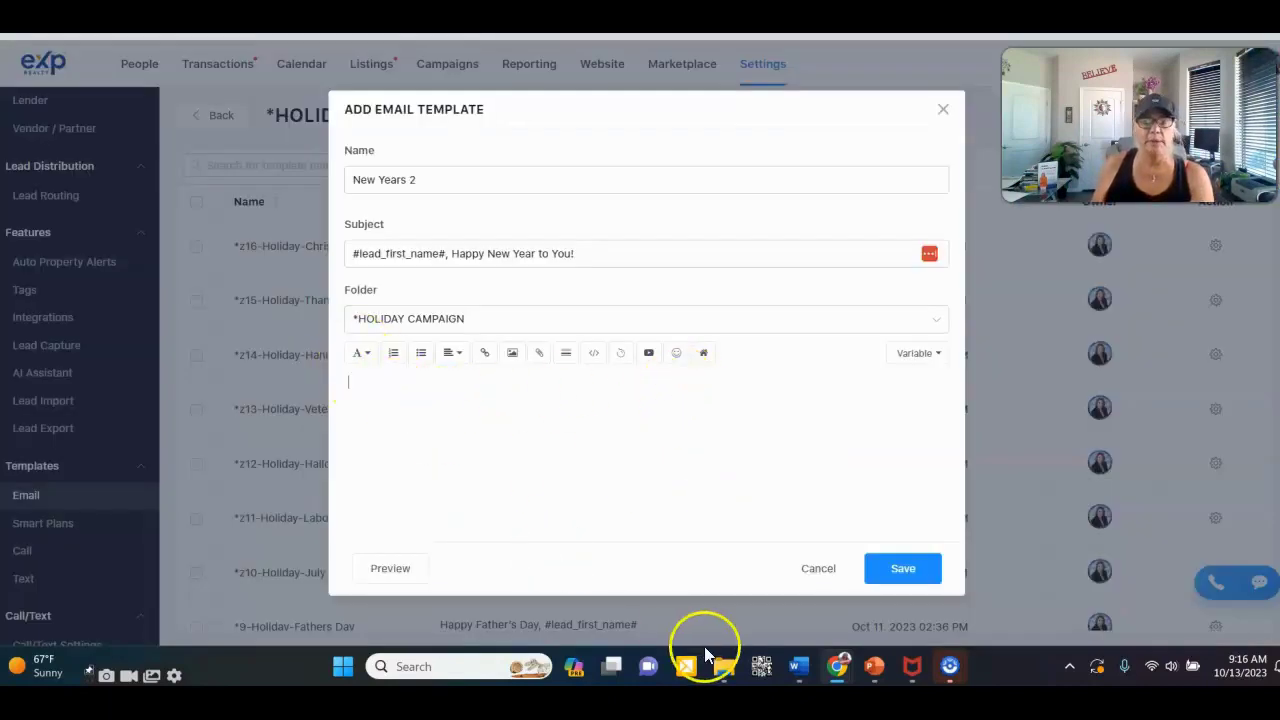
text(https://www.youtube.com/watch?v=Ykrm7lq4HNM)
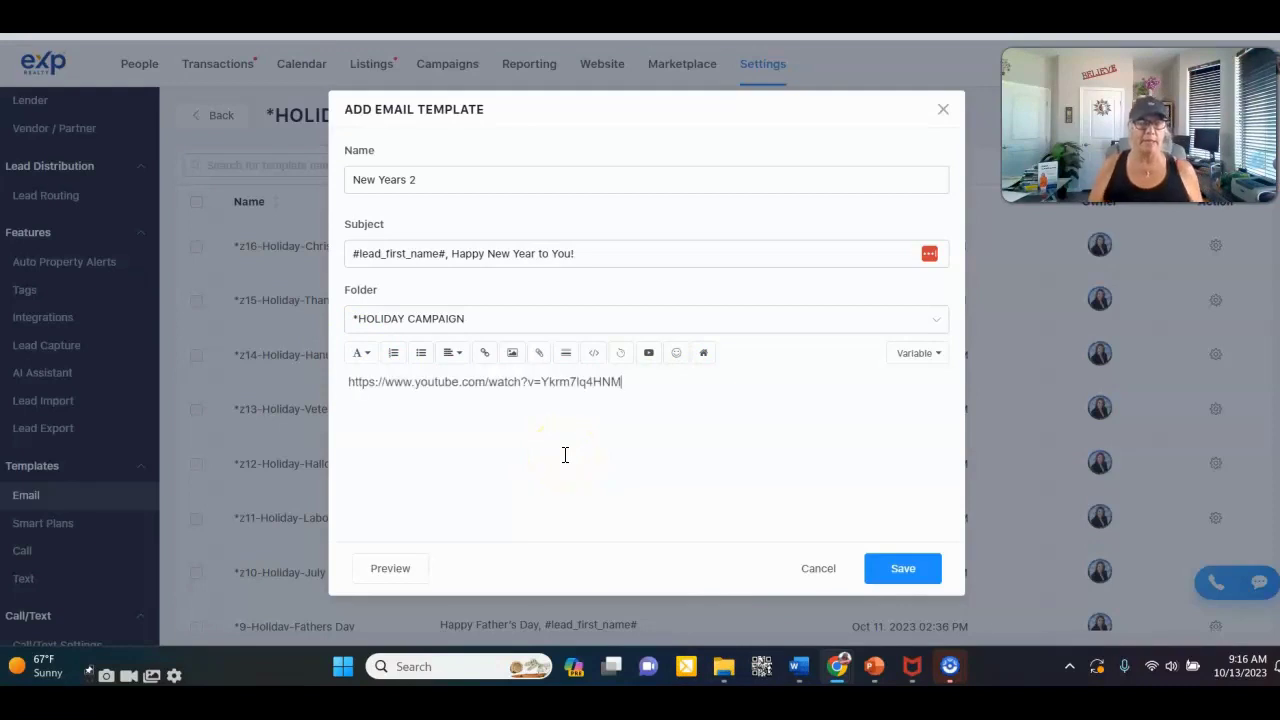
key(ctrl+a)
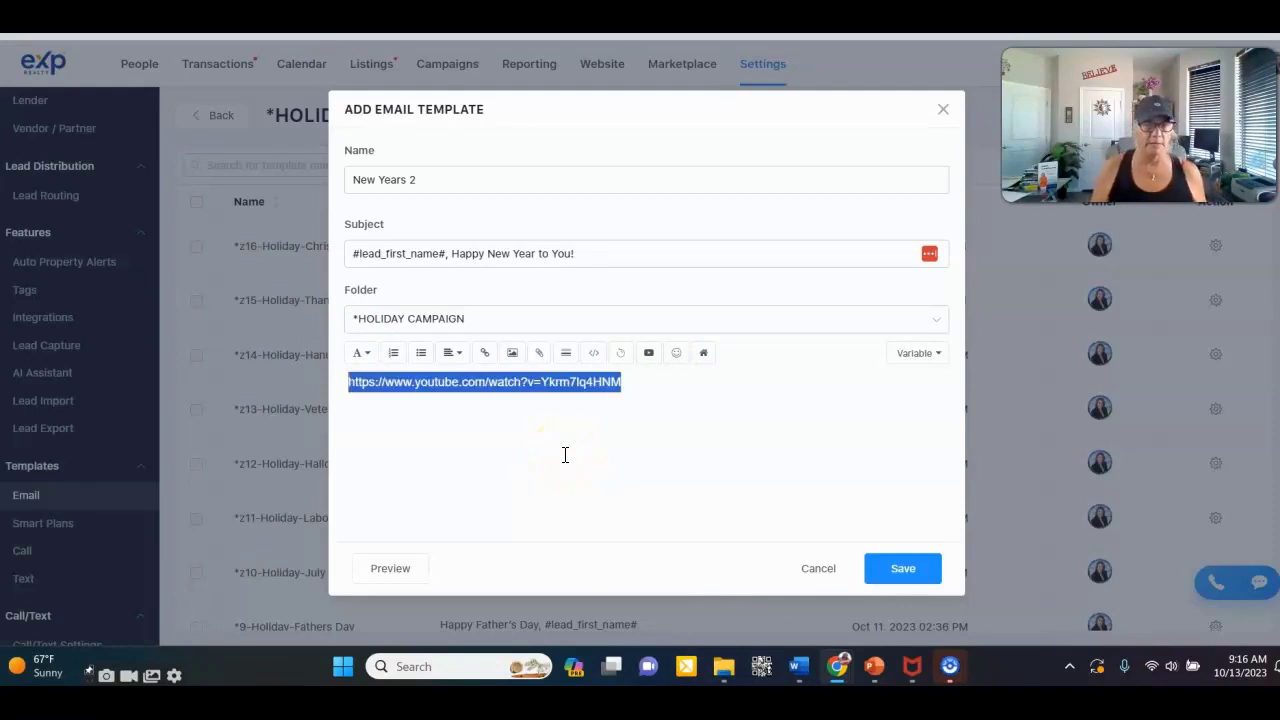
key(Left)
key(Return)
key(Return)
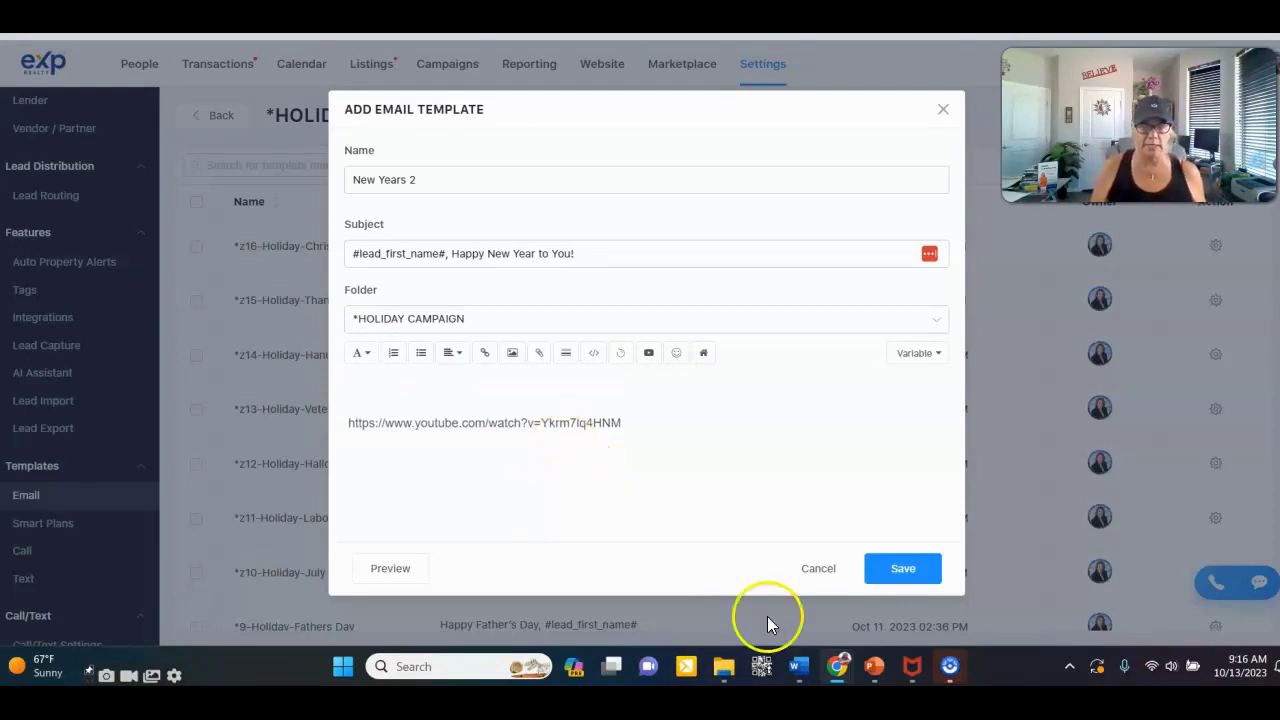
- Copy the New Year message without its bold heading from the Holiday Video Campaign Year 5 document and paste it above the video link
mouse_move(803, 675)
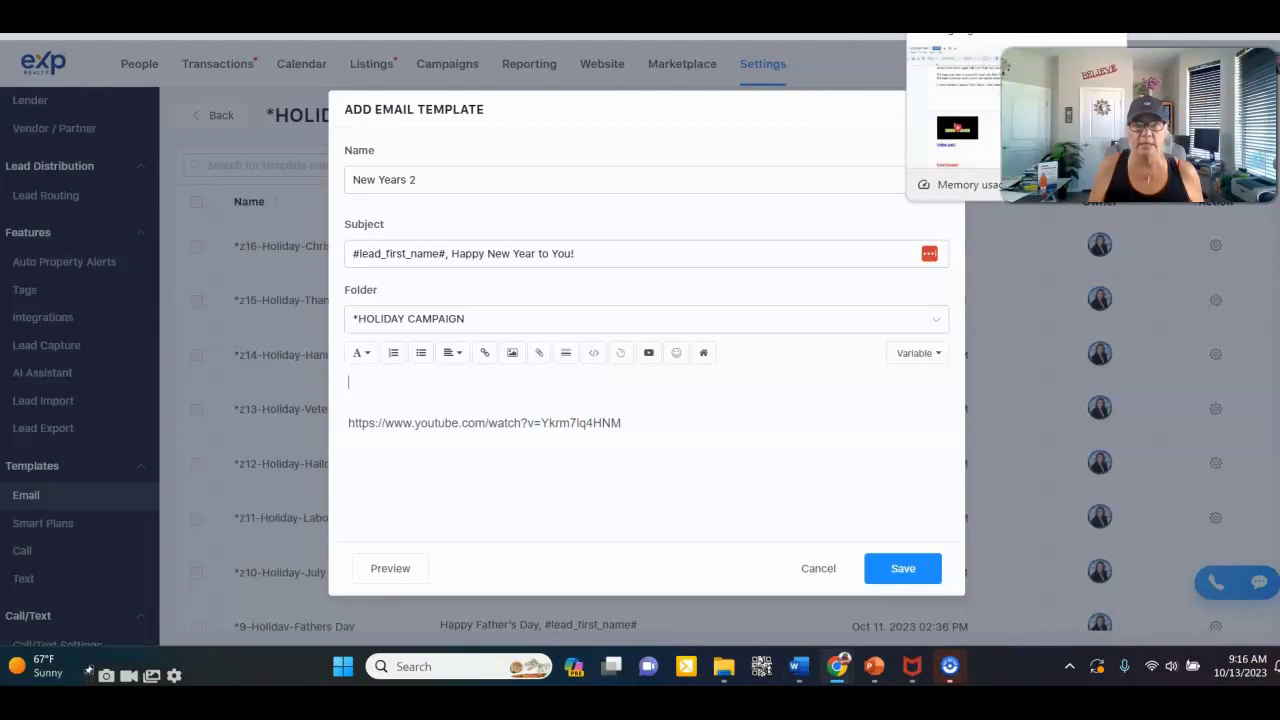
click(960, 20)
scroll(557, 129, up, 5)
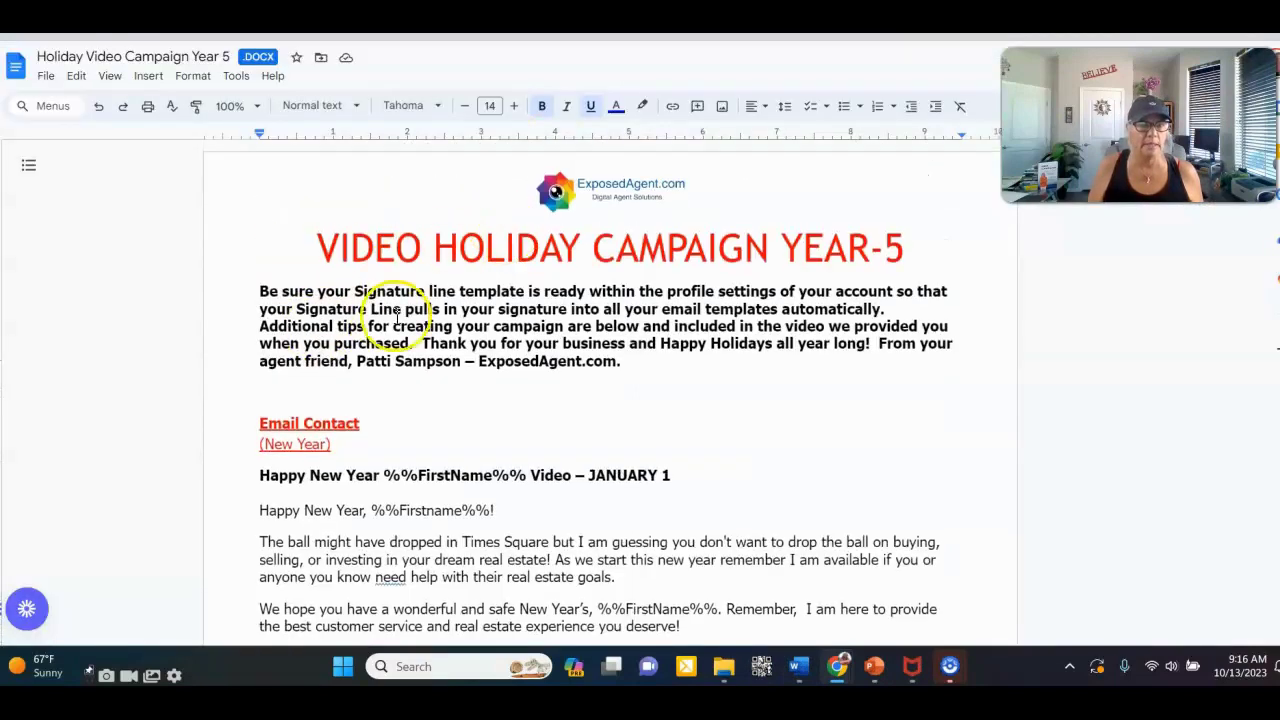
scroll(397, 316, down, 3)
drag(262, 254, 960, 403)
right_click(525, 325)
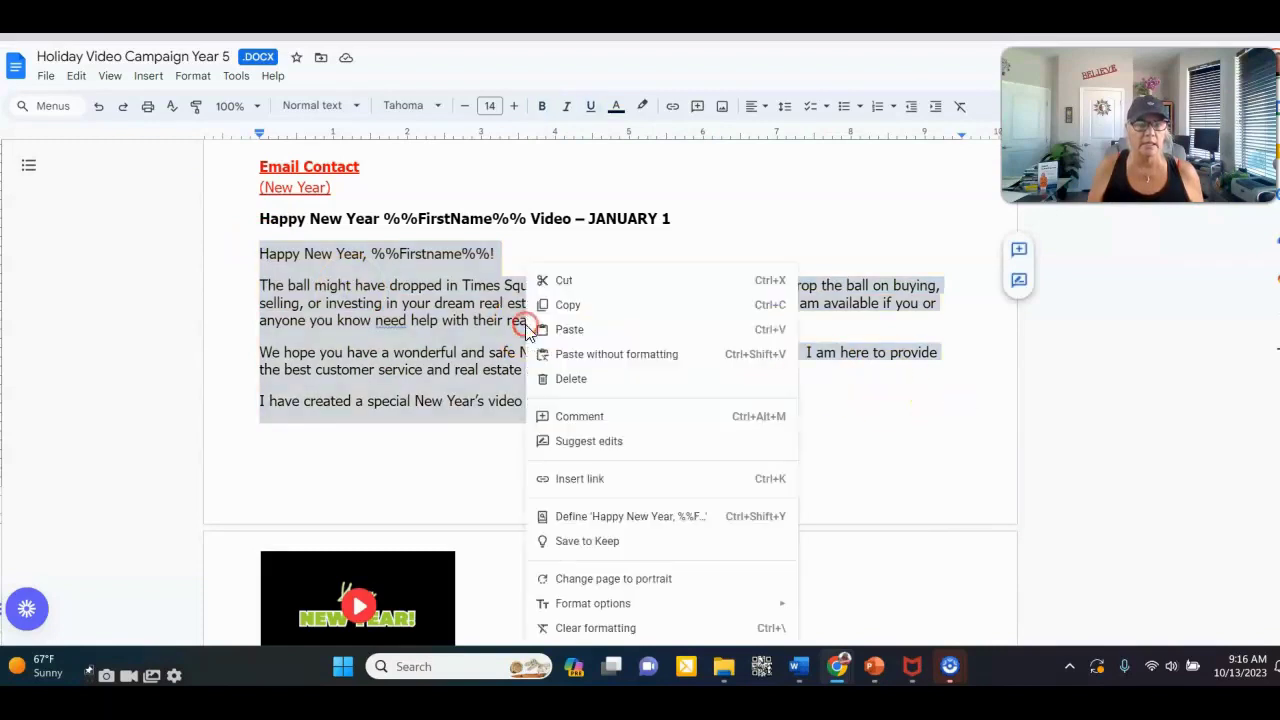
click(588, 305)
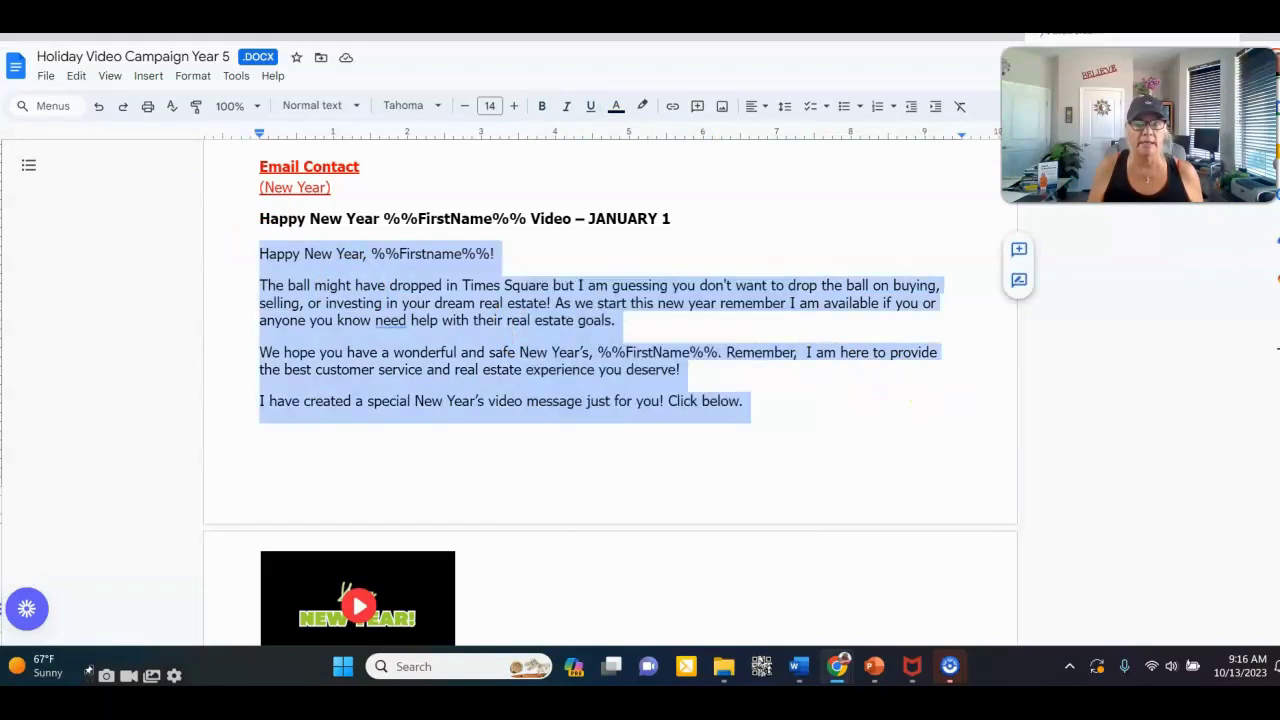
key(alt+Tab)
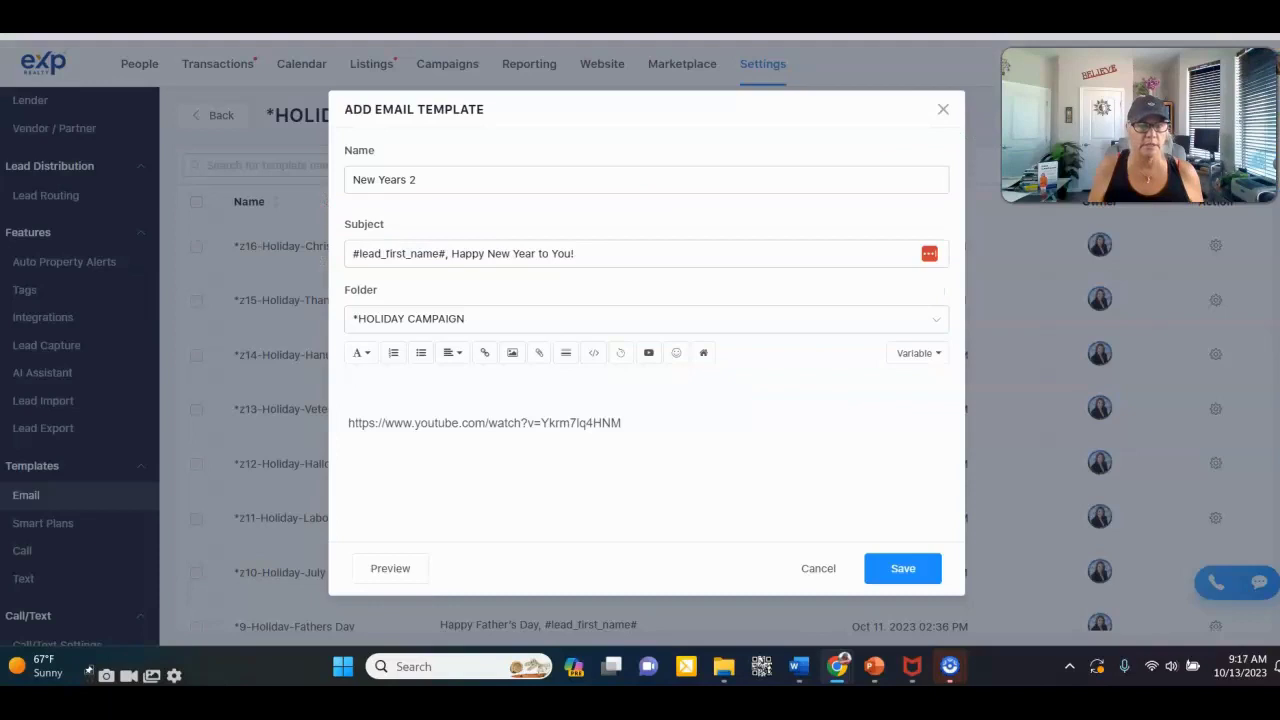
key(ctrl+v)
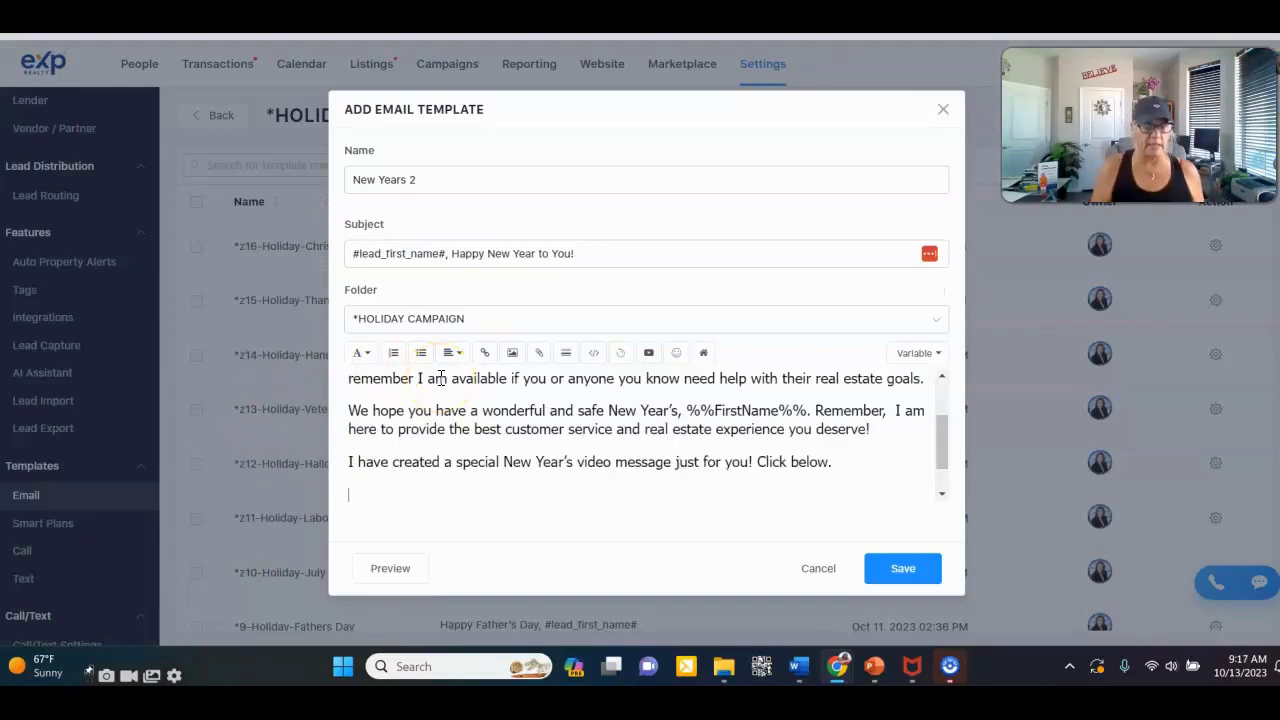
- Compare the greeting line of the pasted message with the New Year section of the Holiday Video Campaign Year 5 document
key(ctrl+Home)
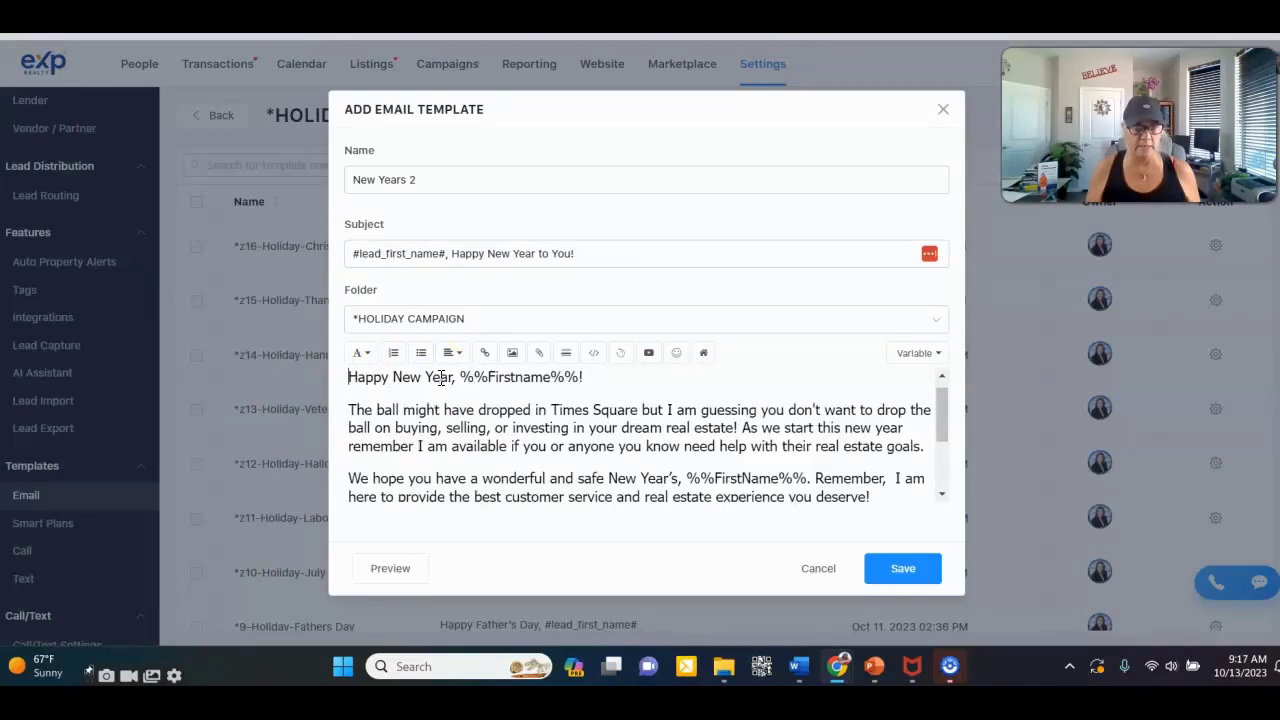
click(350, 380)
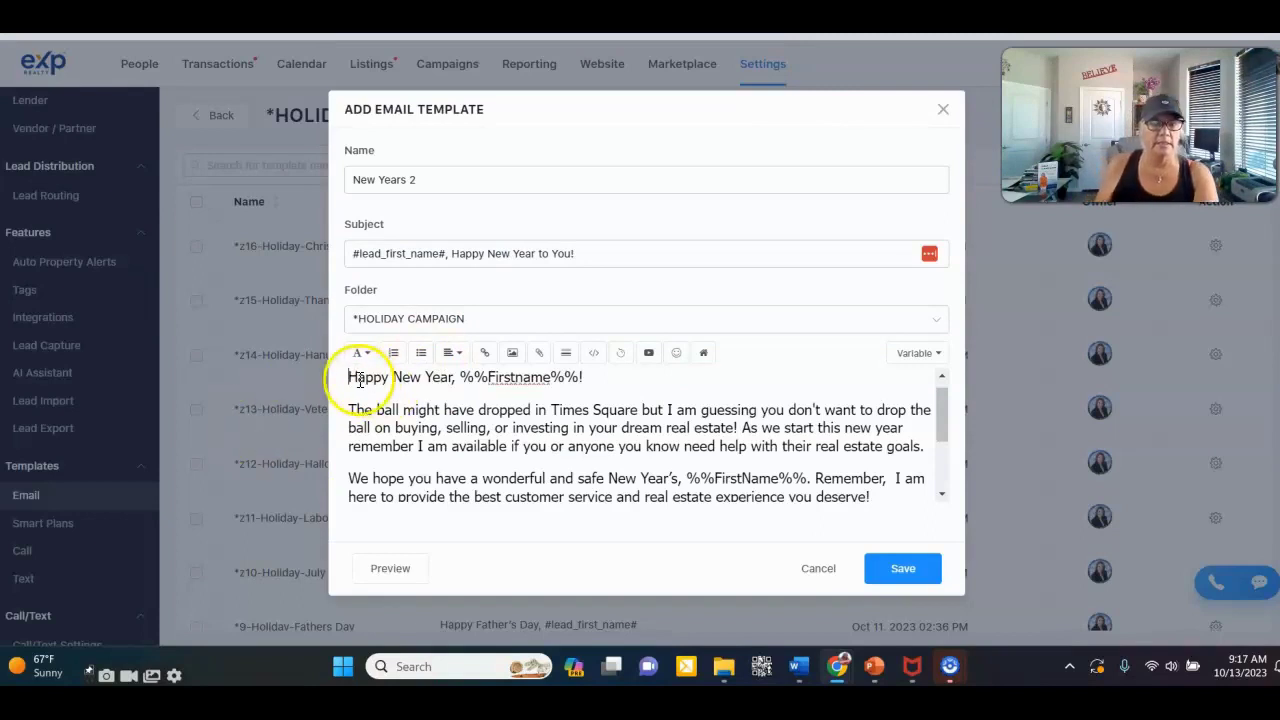
drag(352, 380, 697, 374)
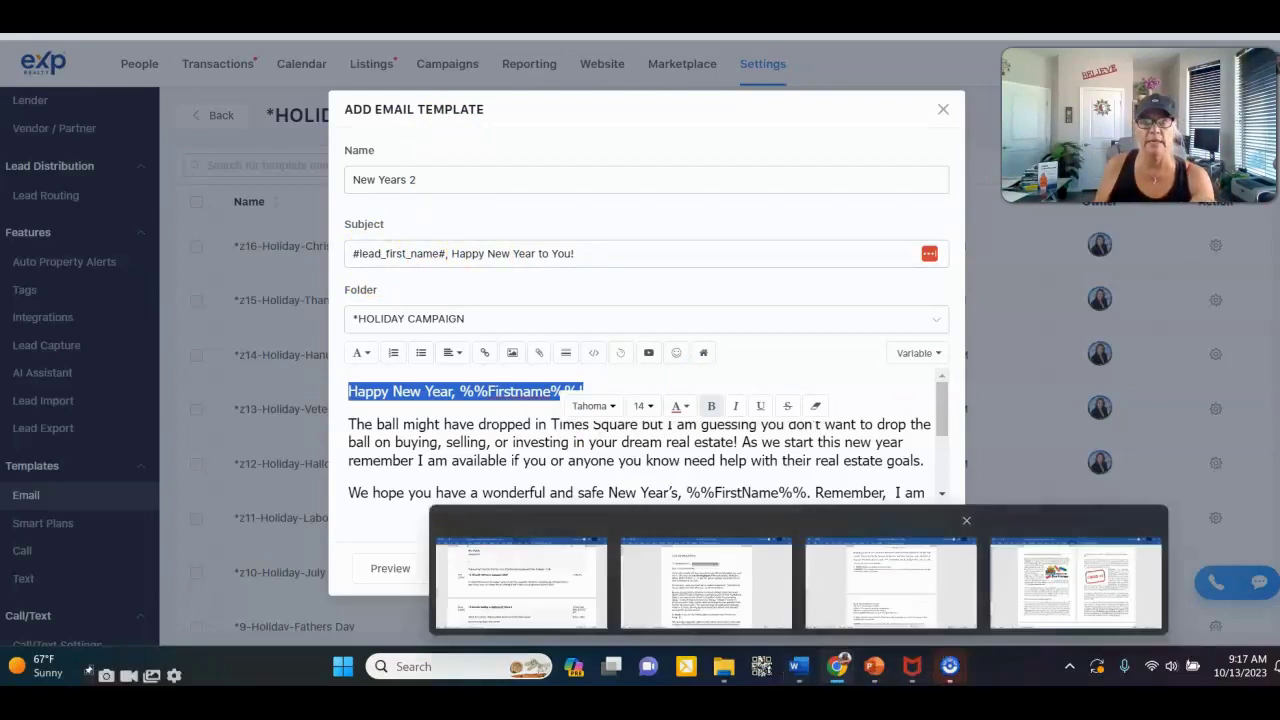
click(837, 666)
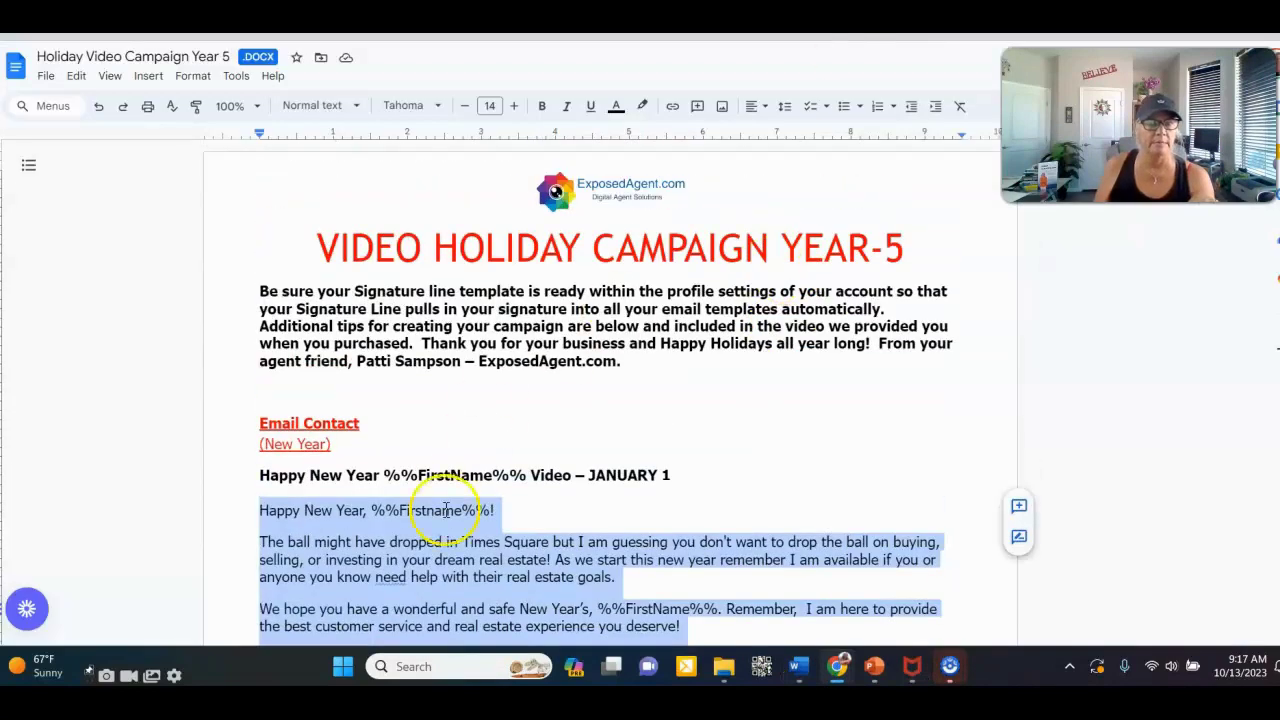
click(366, 447)
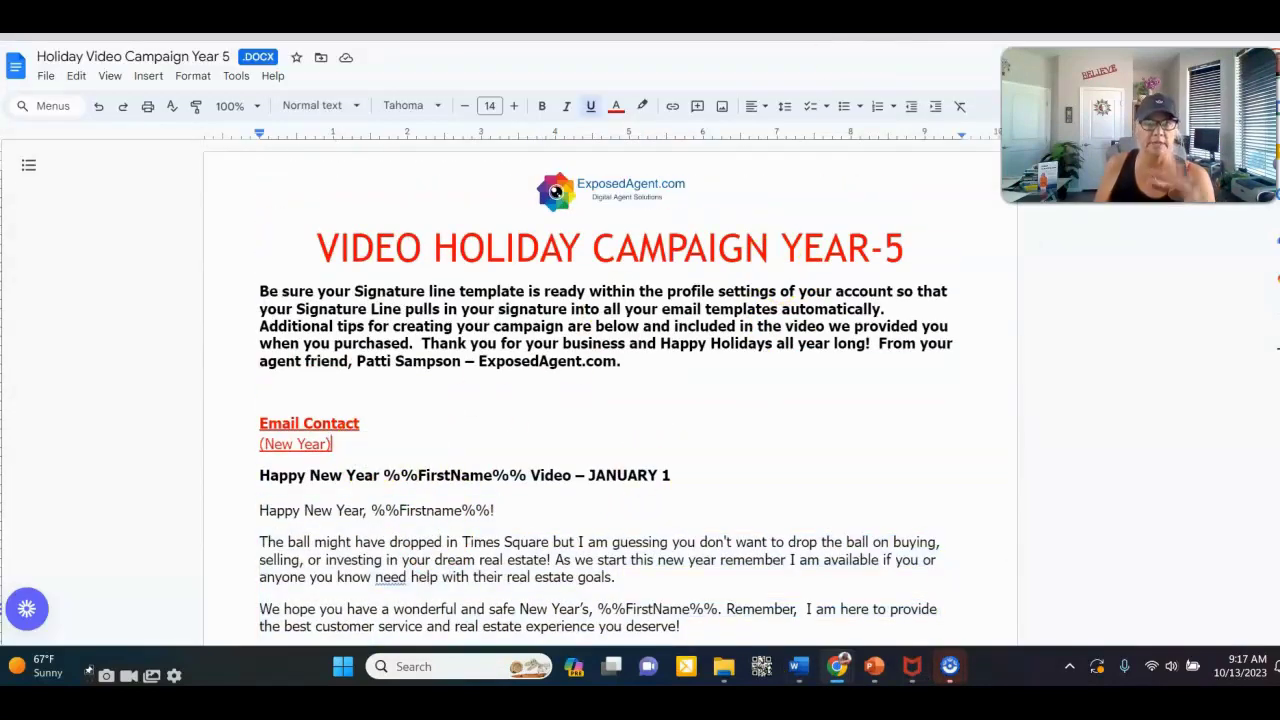
key(alt+Tab)
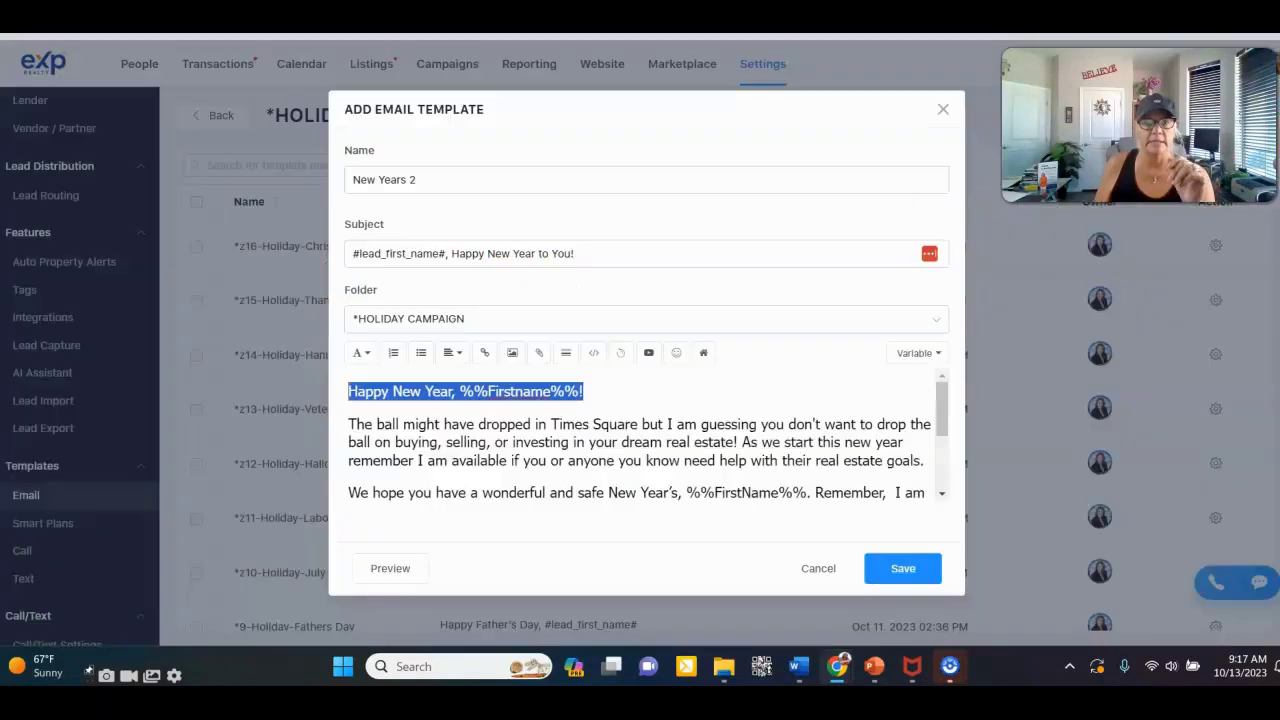
scroll(608, 440, down, 3)
scroll(608, 440, up, 3)
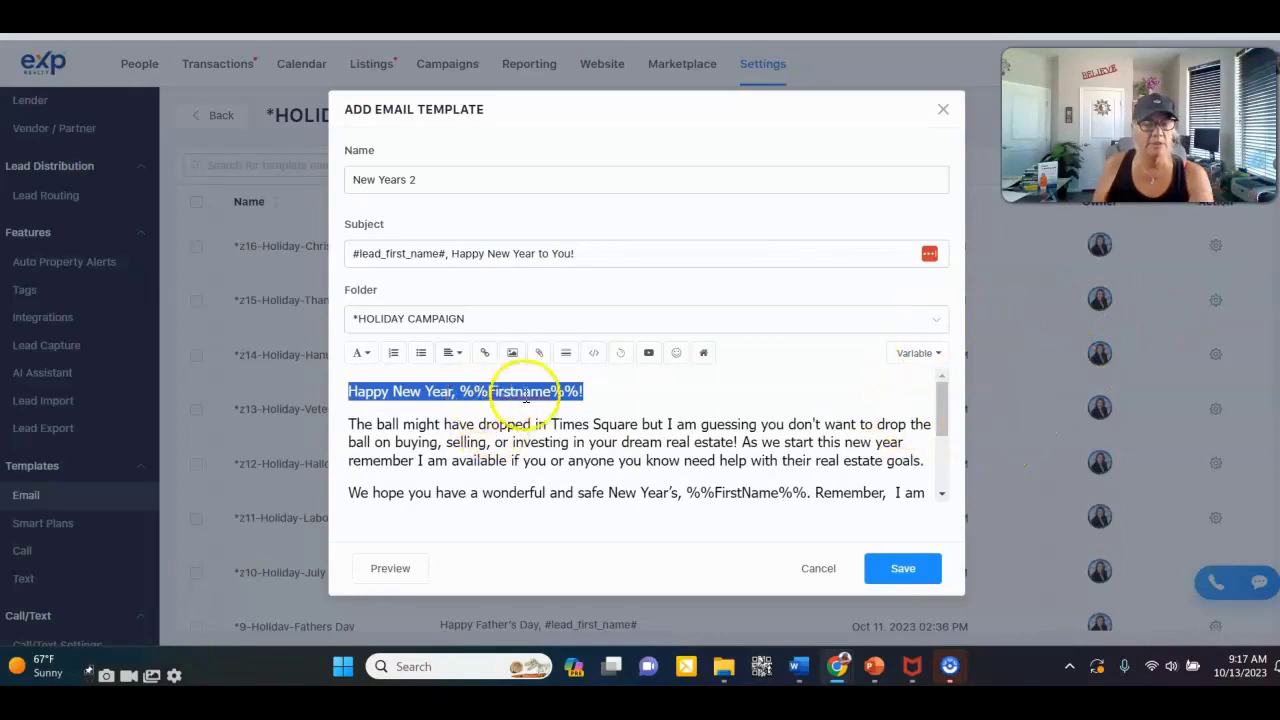
- Delete the "%%Firstname%%!" placeholder from the greeting line of the email body
click(471, 394)
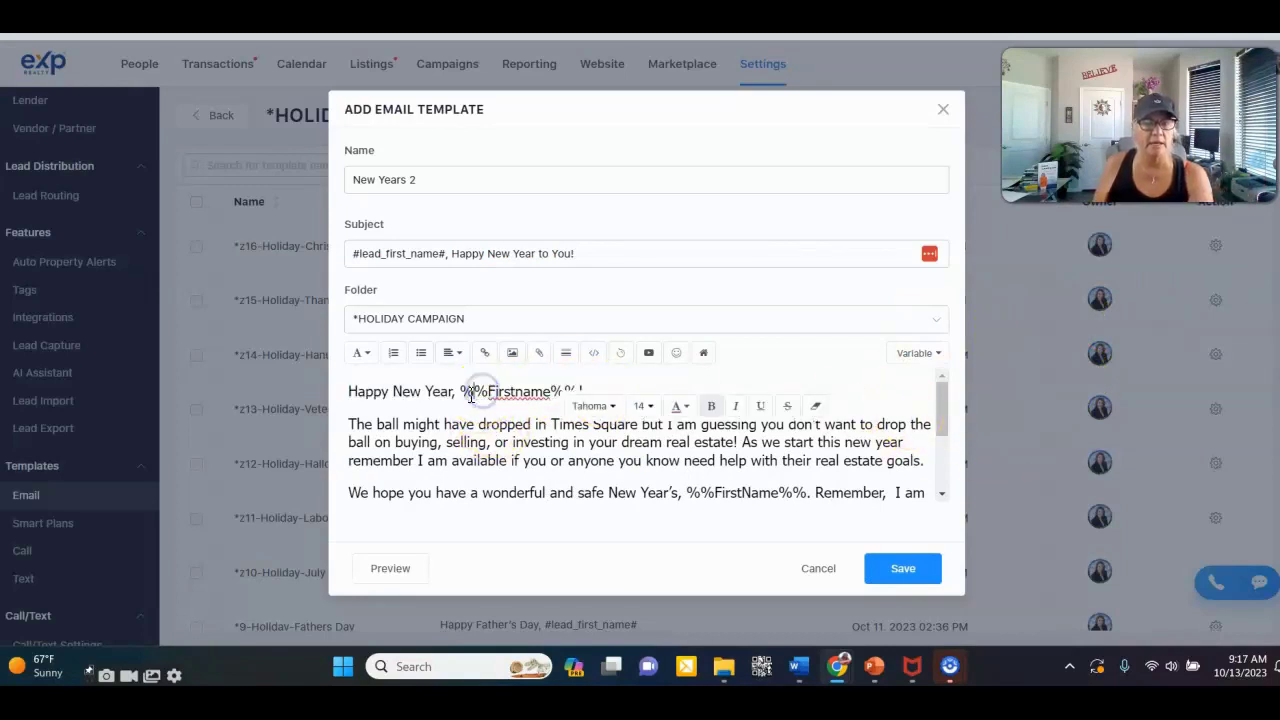
key(Delete)
key(BackSpace)
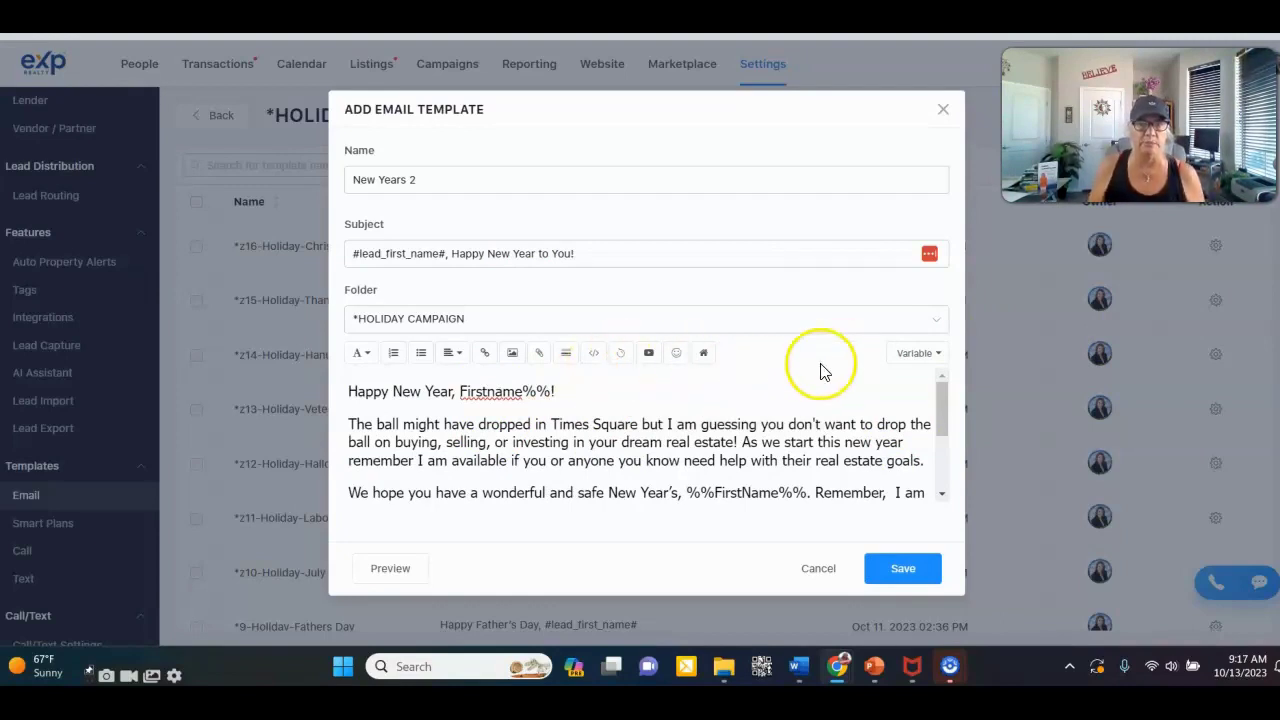
key(Delete)
key(Delete)
key(Delete)
key(Delete)
key(Delete)
key(Delete)
key(Delete)
key(Delete)
key(Delete)
key(Delete)
key(Delete)
key(Delete)
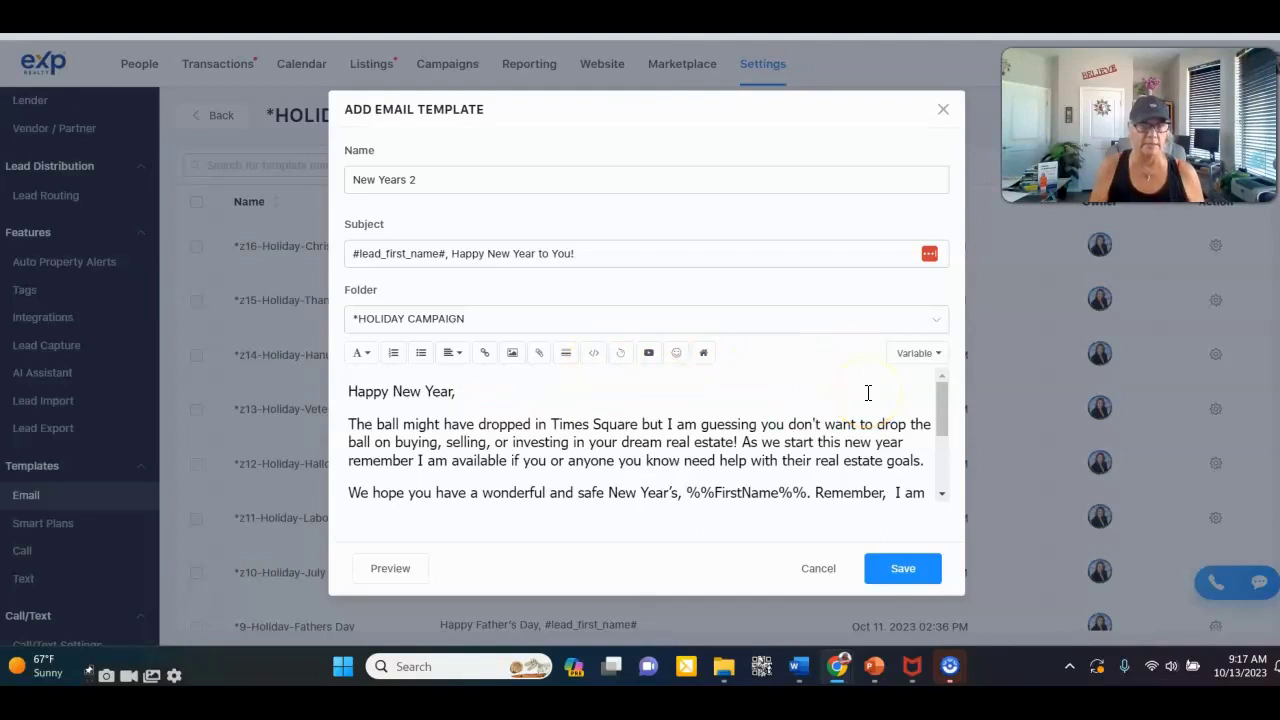
- Insert the Lead_First_Name variable after "Happy New Year," in the greeting line
click(905, 355)
click(829, 411)
click(917, 355)
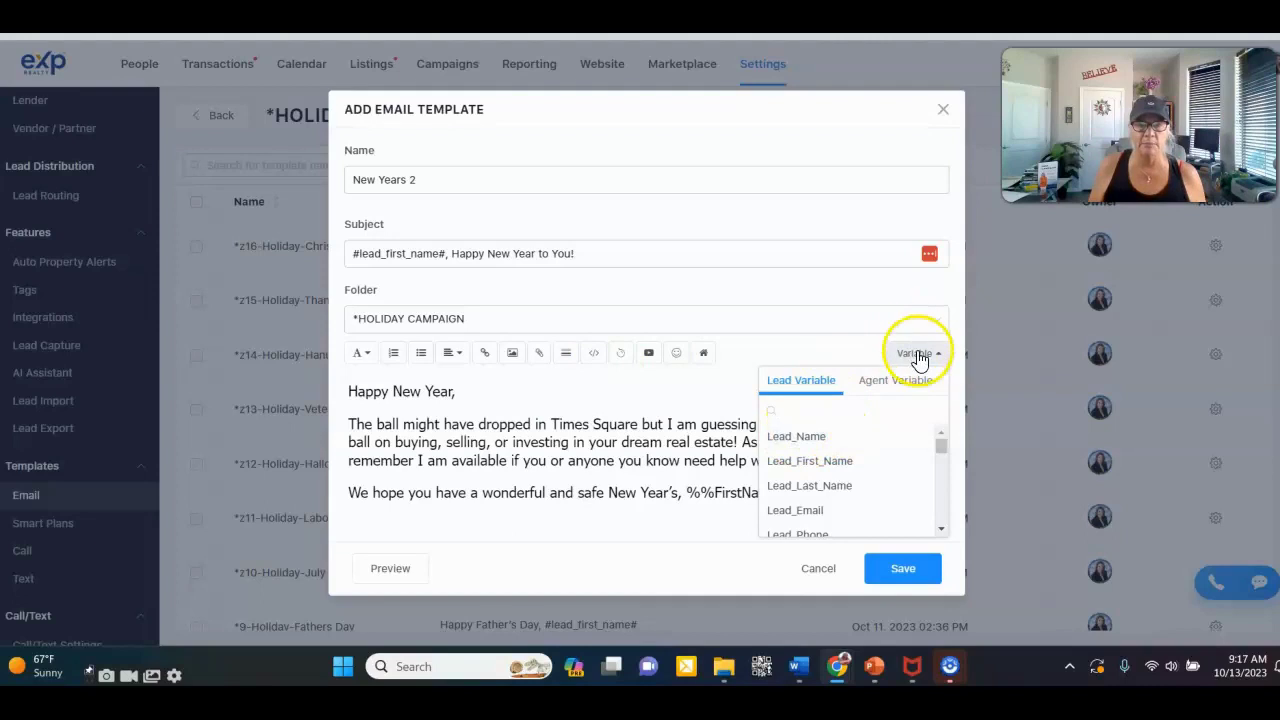
click(820, 461)
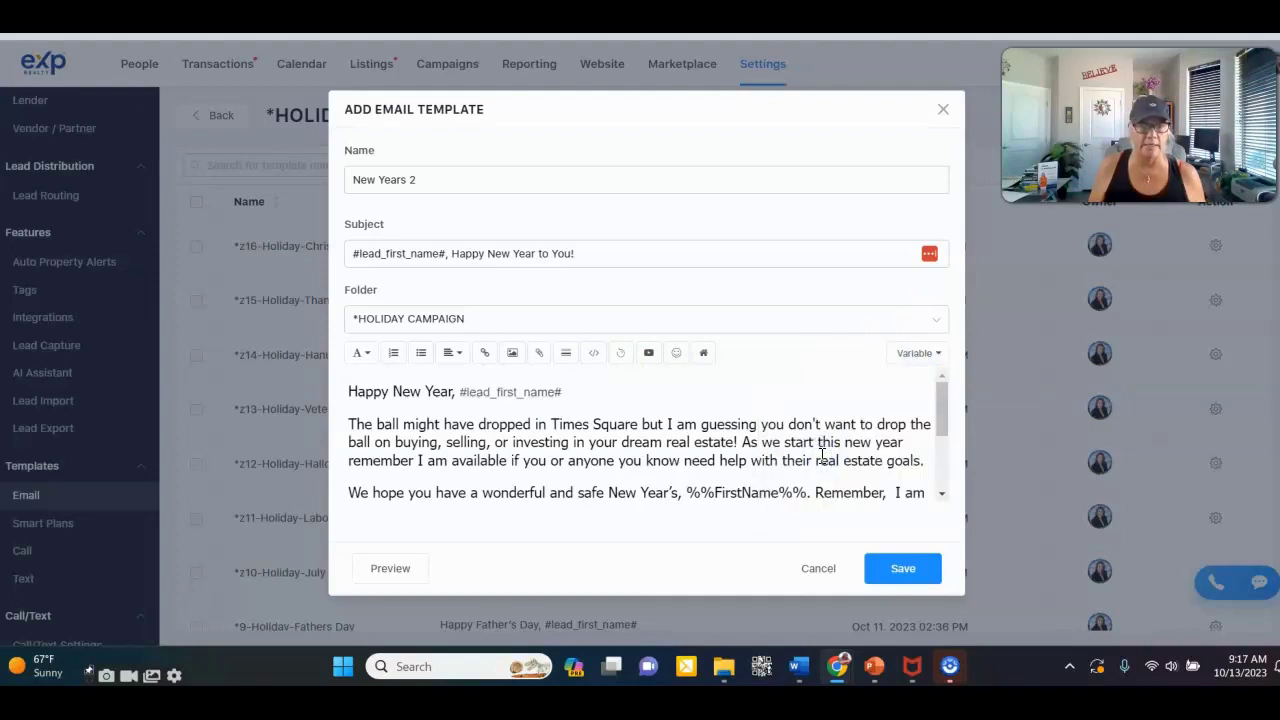
- Set the font size of the entire email body to 16
key(ctrl+a)
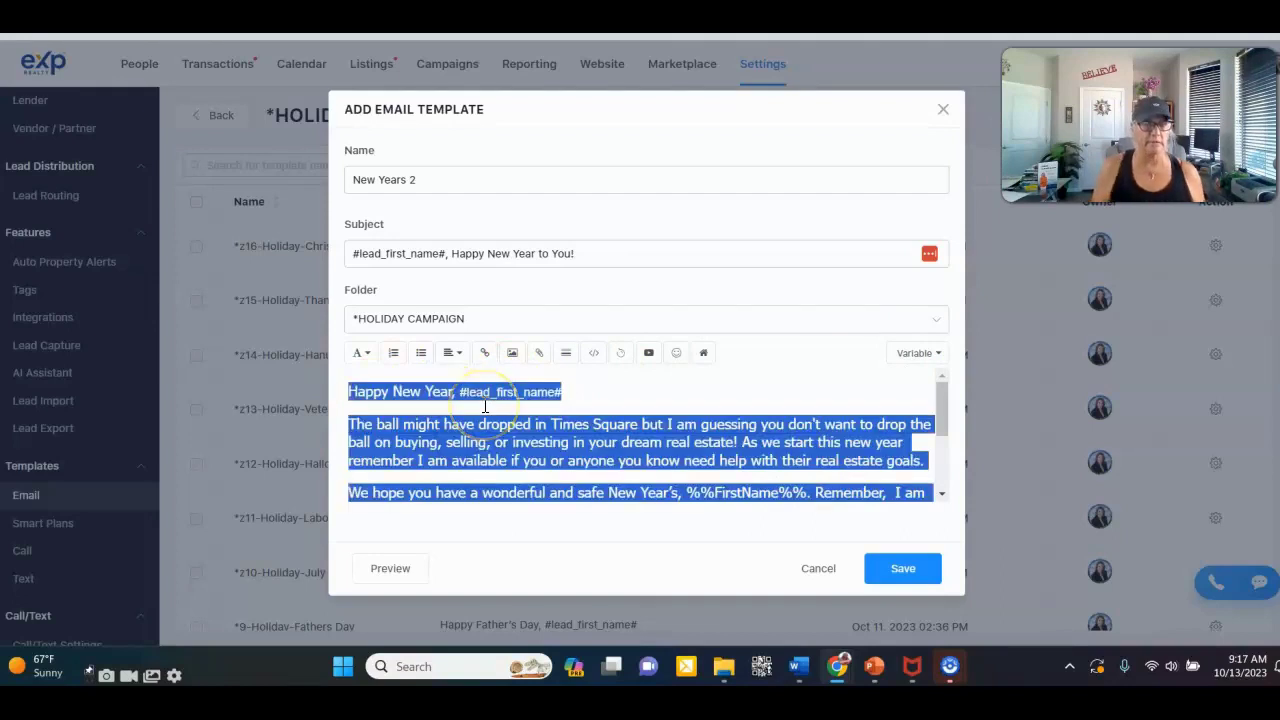
click(362, 353)
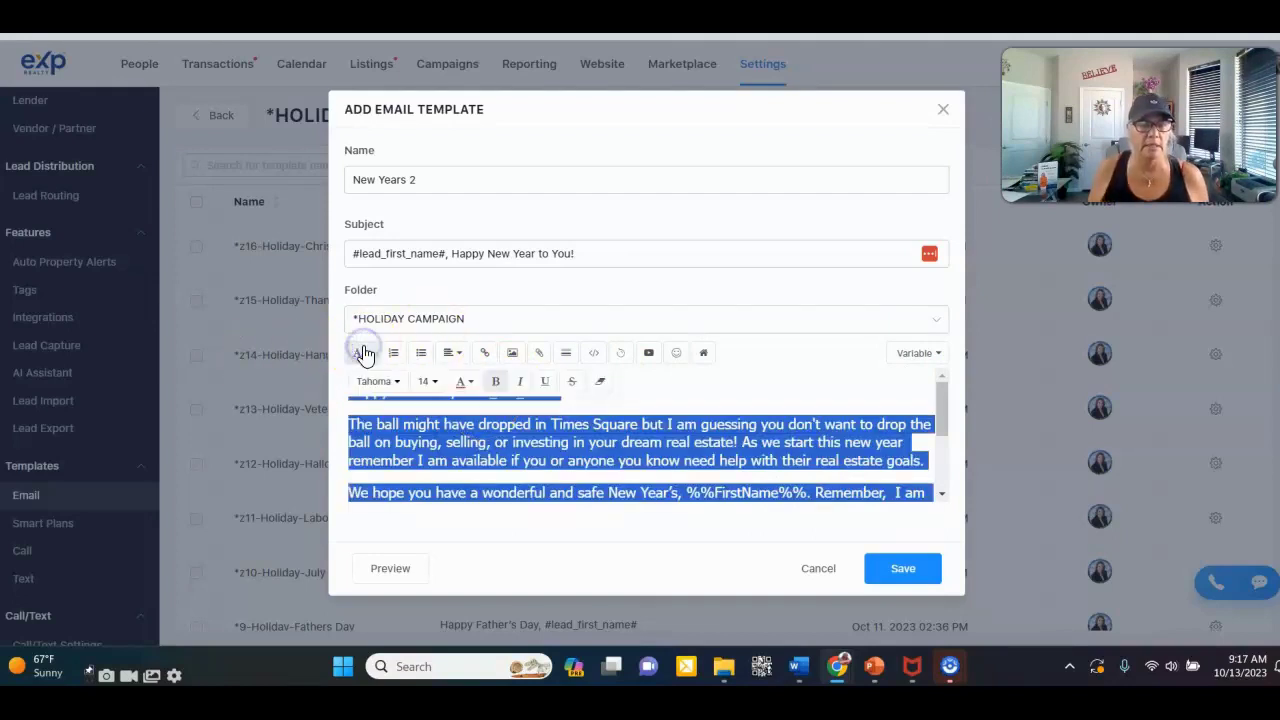
click(424, 381)
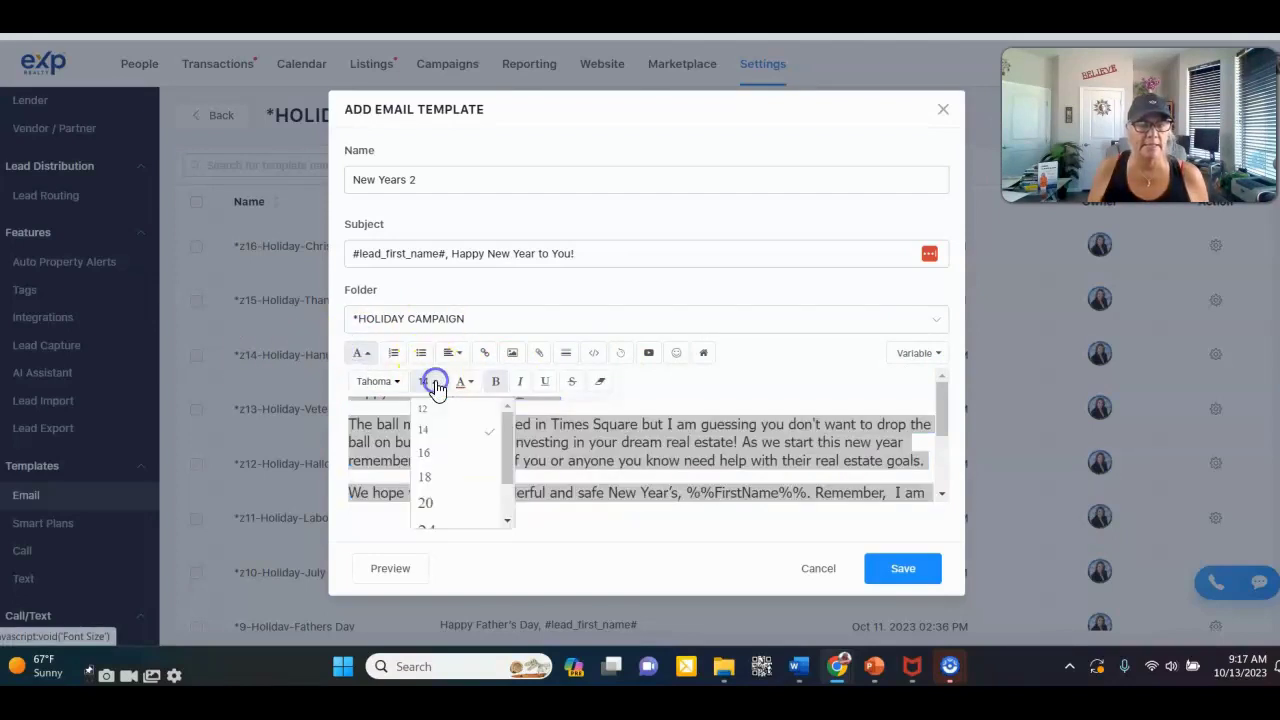
click(427, 455)
click(425, 450)
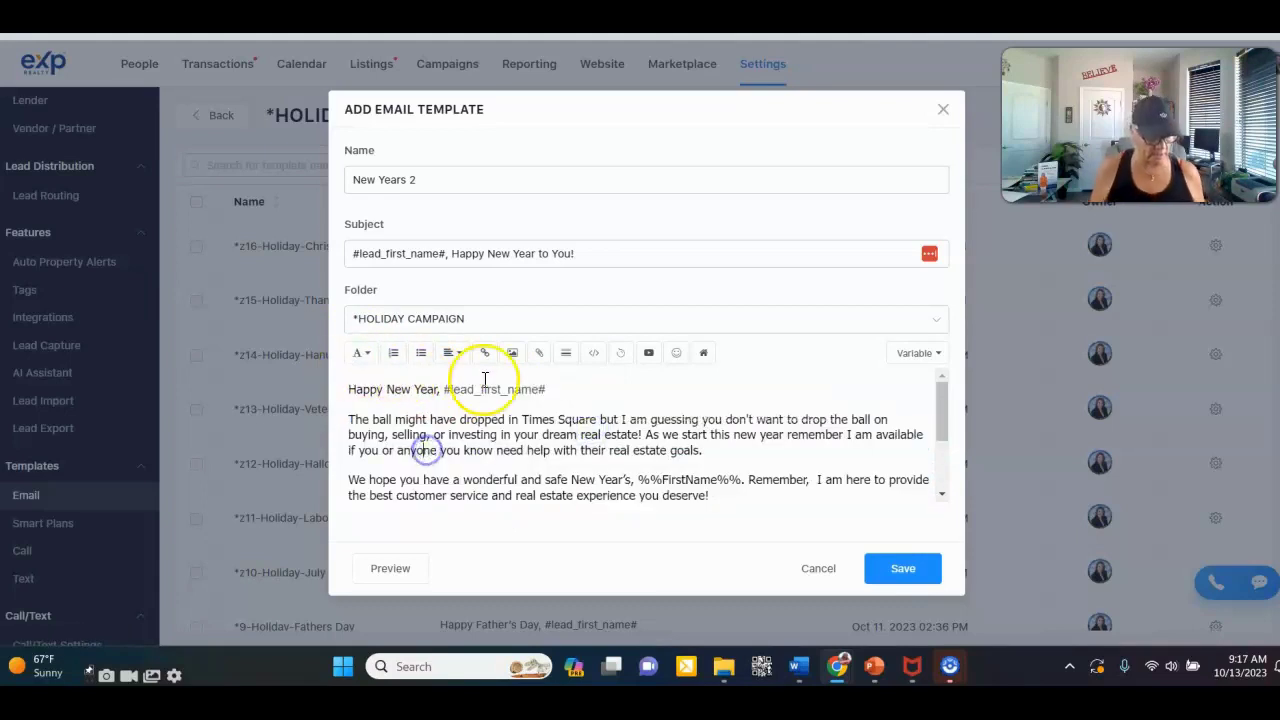
- Set the font size of the entire email body to 18
key(ctrl+a)
click(363, 356)
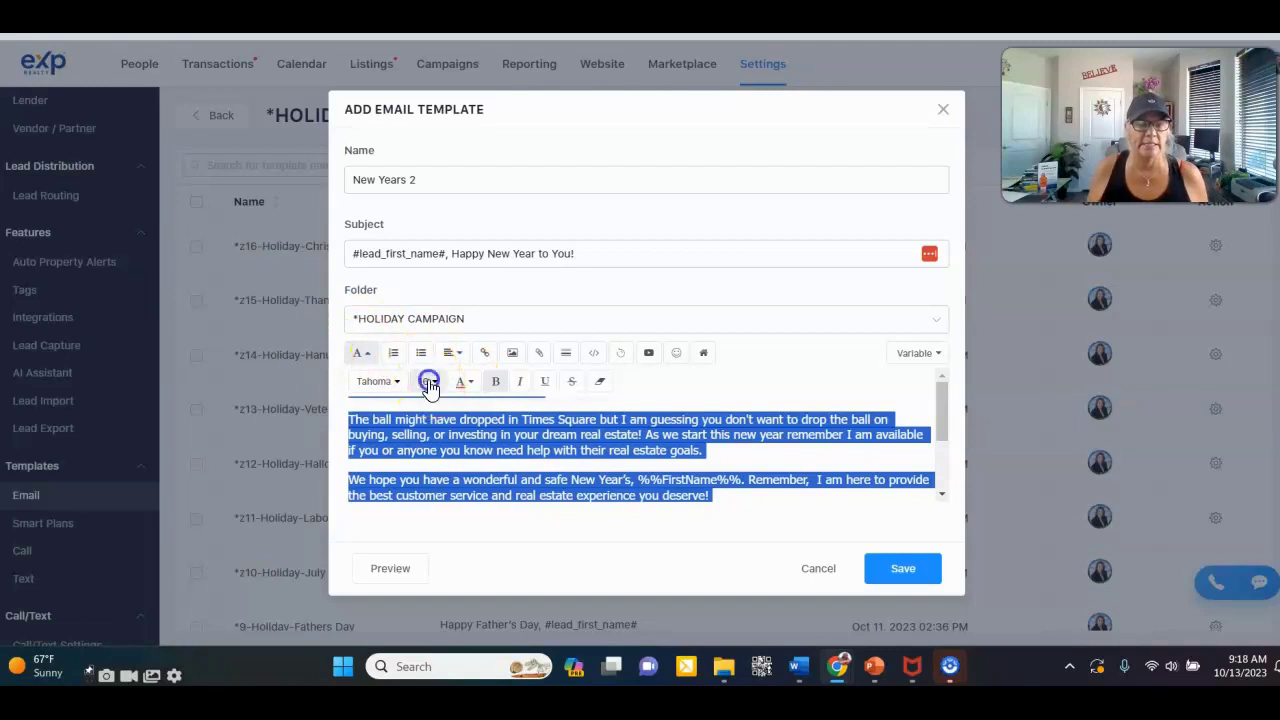
click(429, 383)
click(434, 484)
click(612, 460)
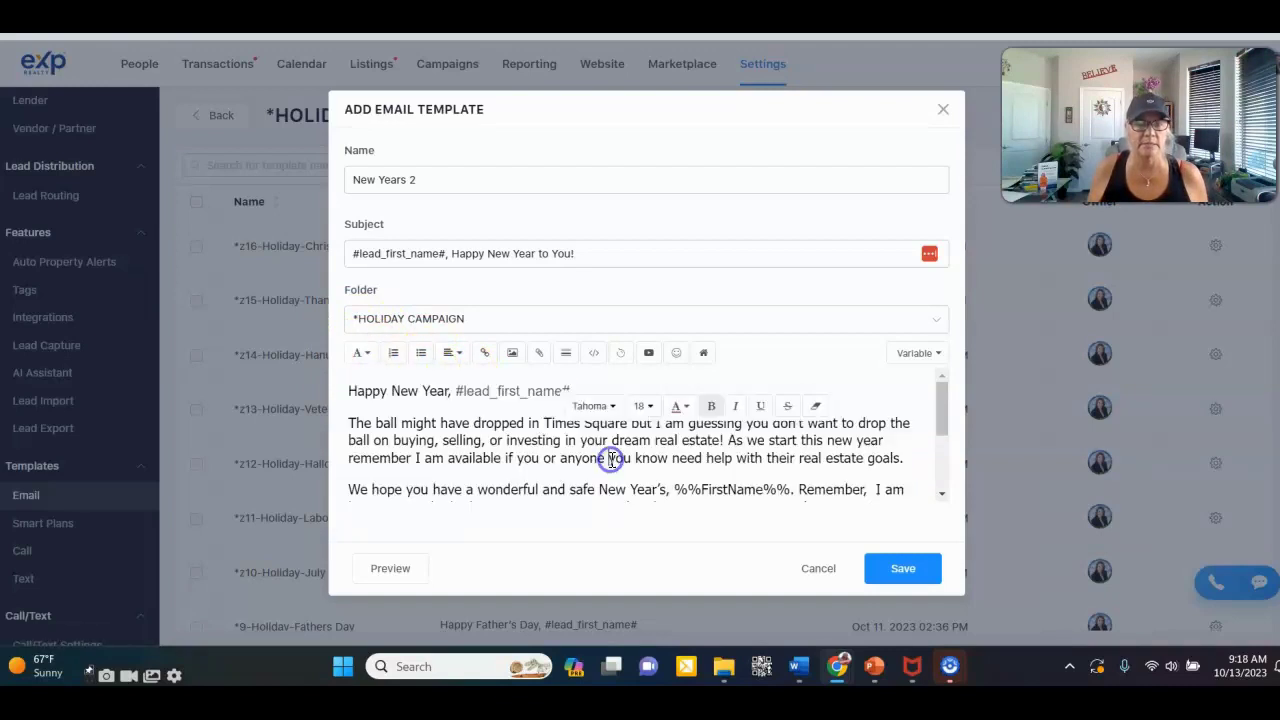
click(586, 381)
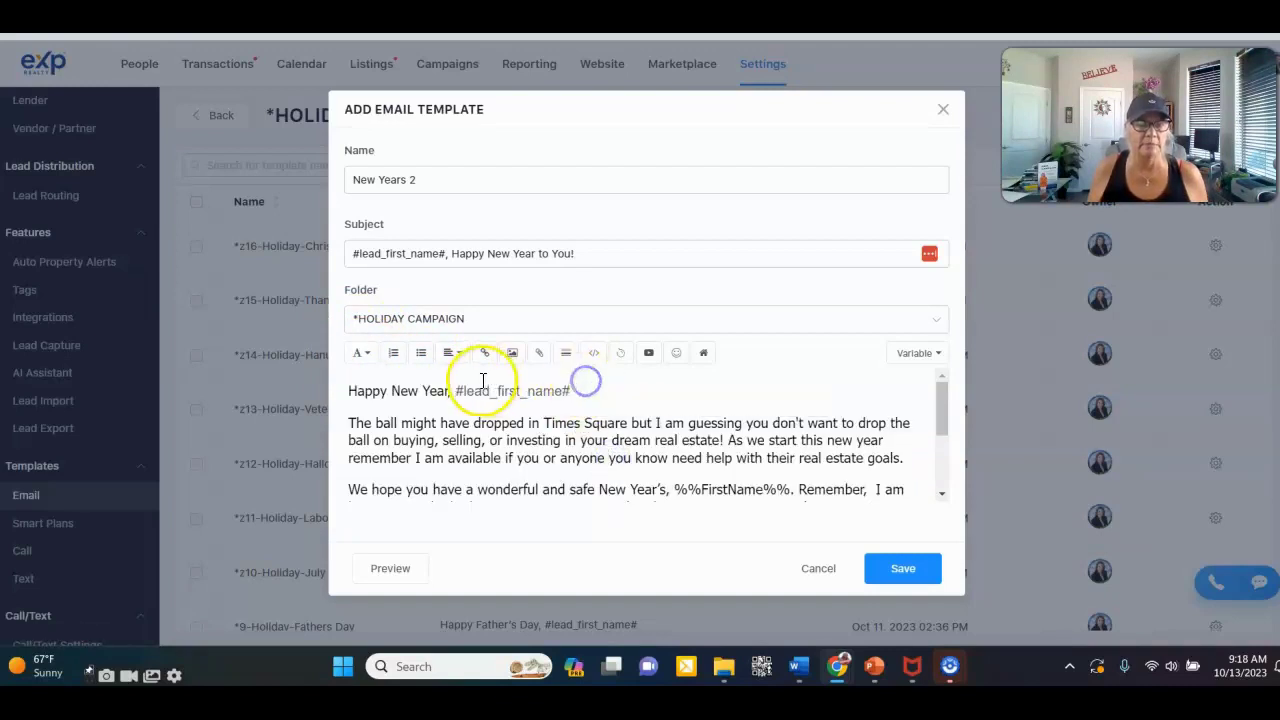
drag(456, 391, 647, 392)
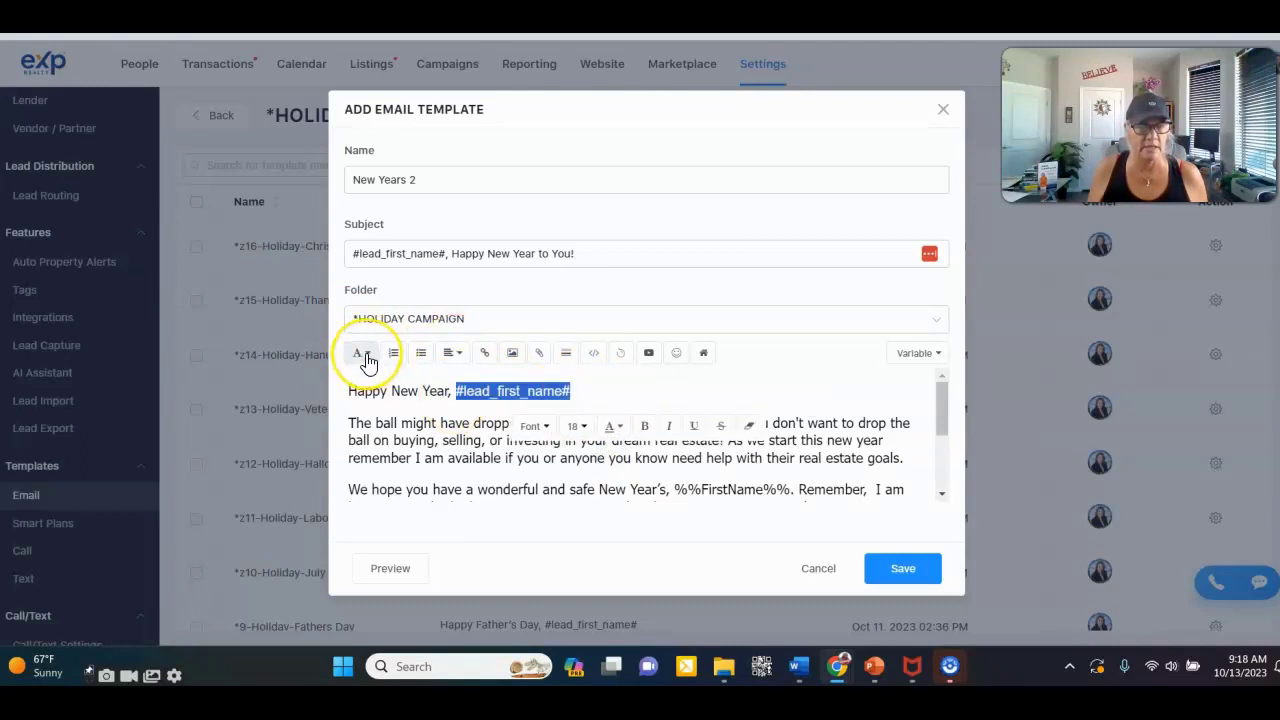
click(666, 388)
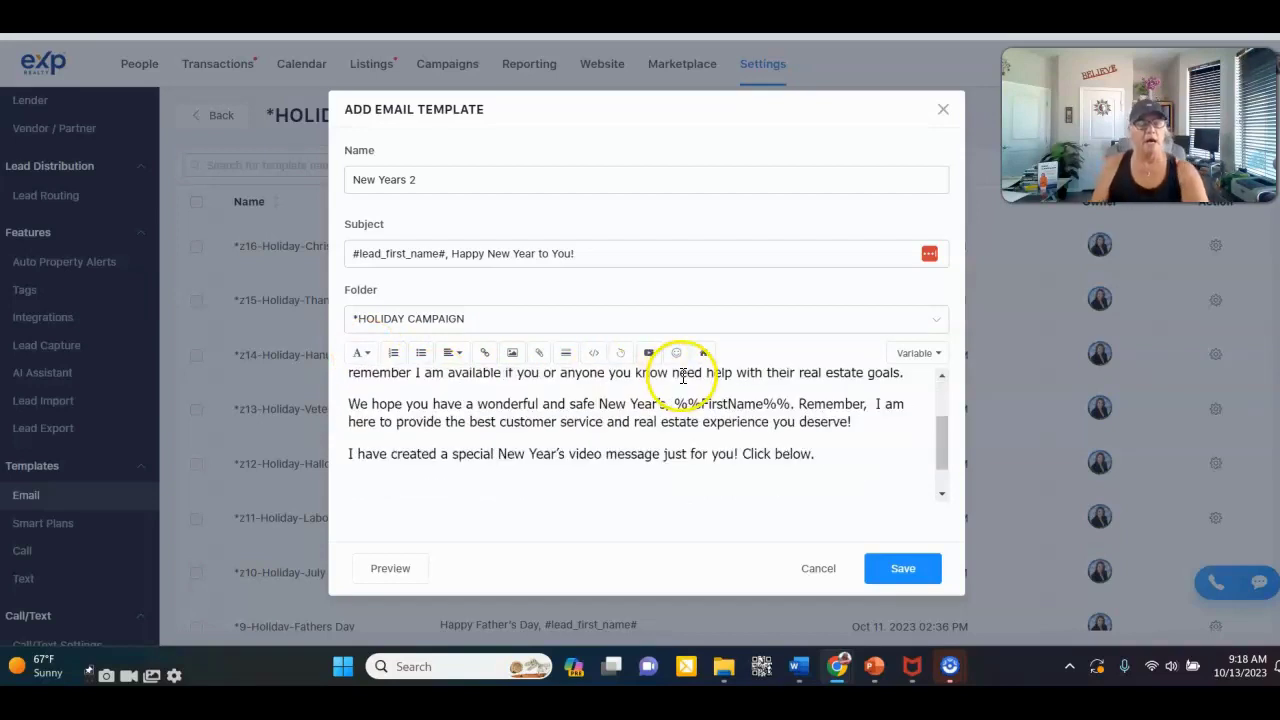
- Delete the "%%FirstName%%." placeholder and its period after "safe New Year's," in the email body
click(699, 410)
key(BackSpace)
key(BackSpace)
key(BackSpace)
key(Delete)
key(Delete)
key(Delete)
key(Delete)
key(Delete)
key(Delete)
key(Delete)
key(Delete)
key(Delete)
key(Delete)
key(Delete)
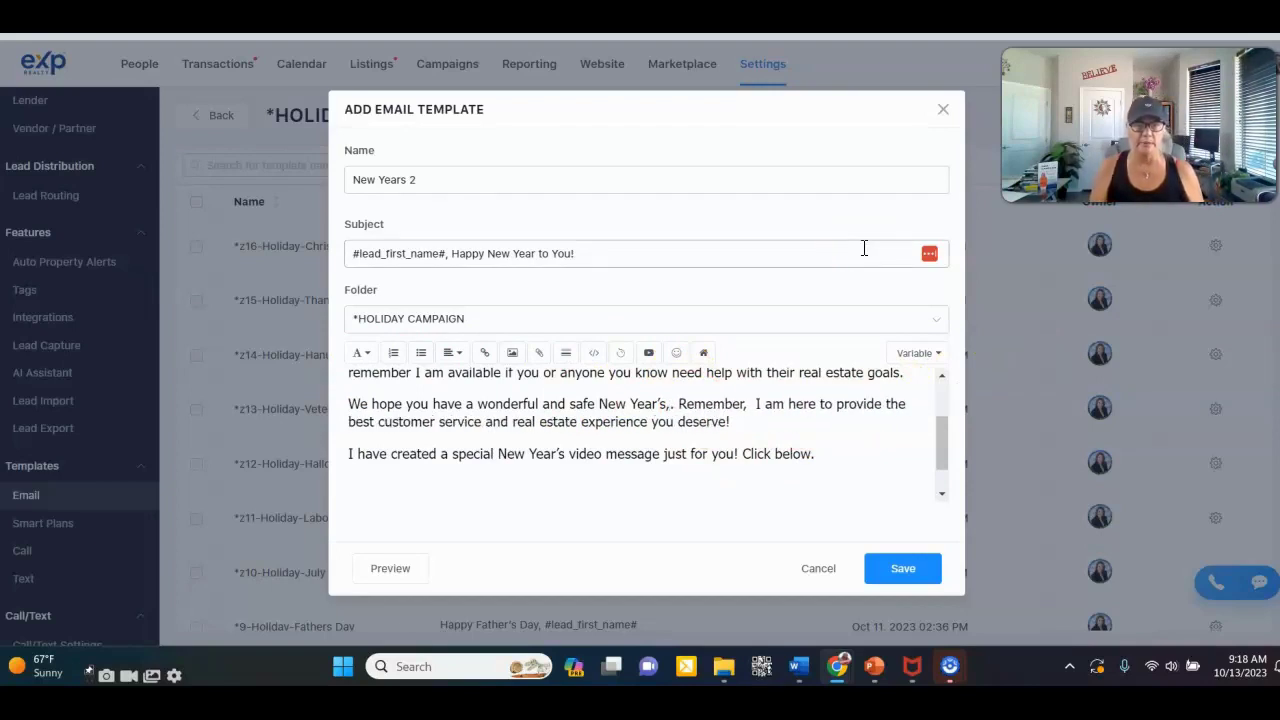
key(Delete)
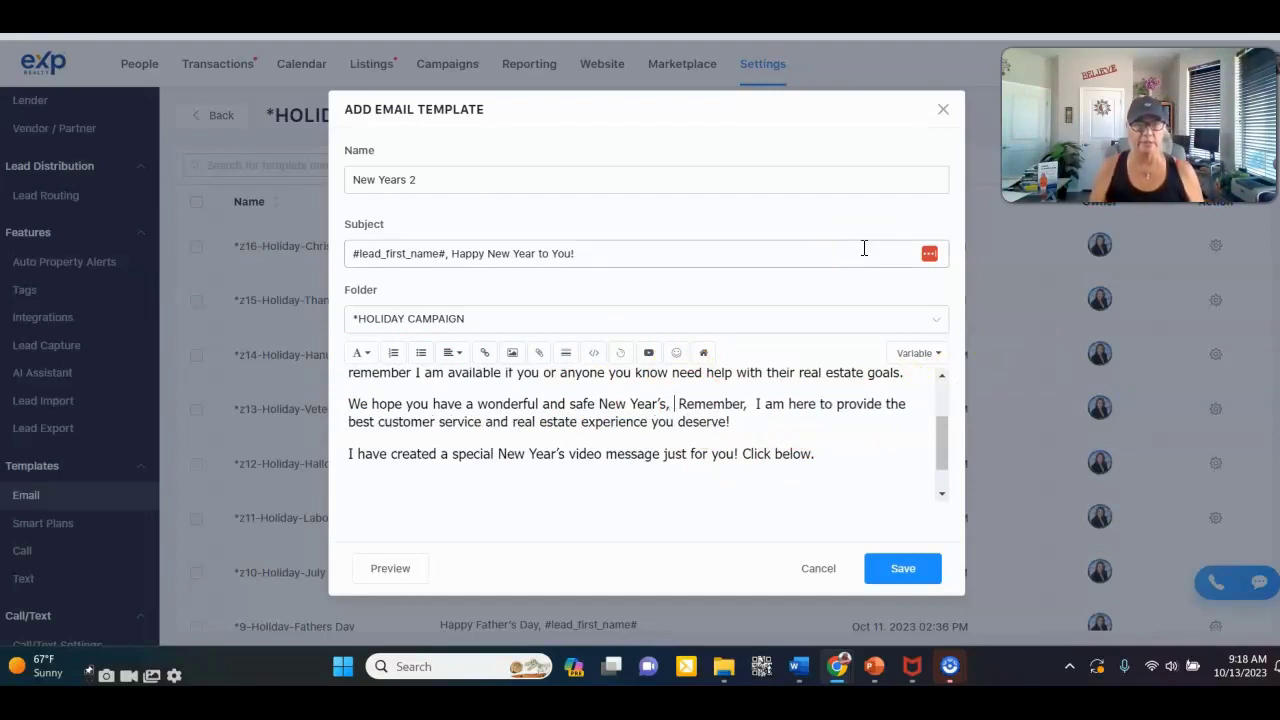
- Insert the Lead_First_Name variable after "safe New Year's," and follow it with a period
click(915, 353)
click(812, 459)
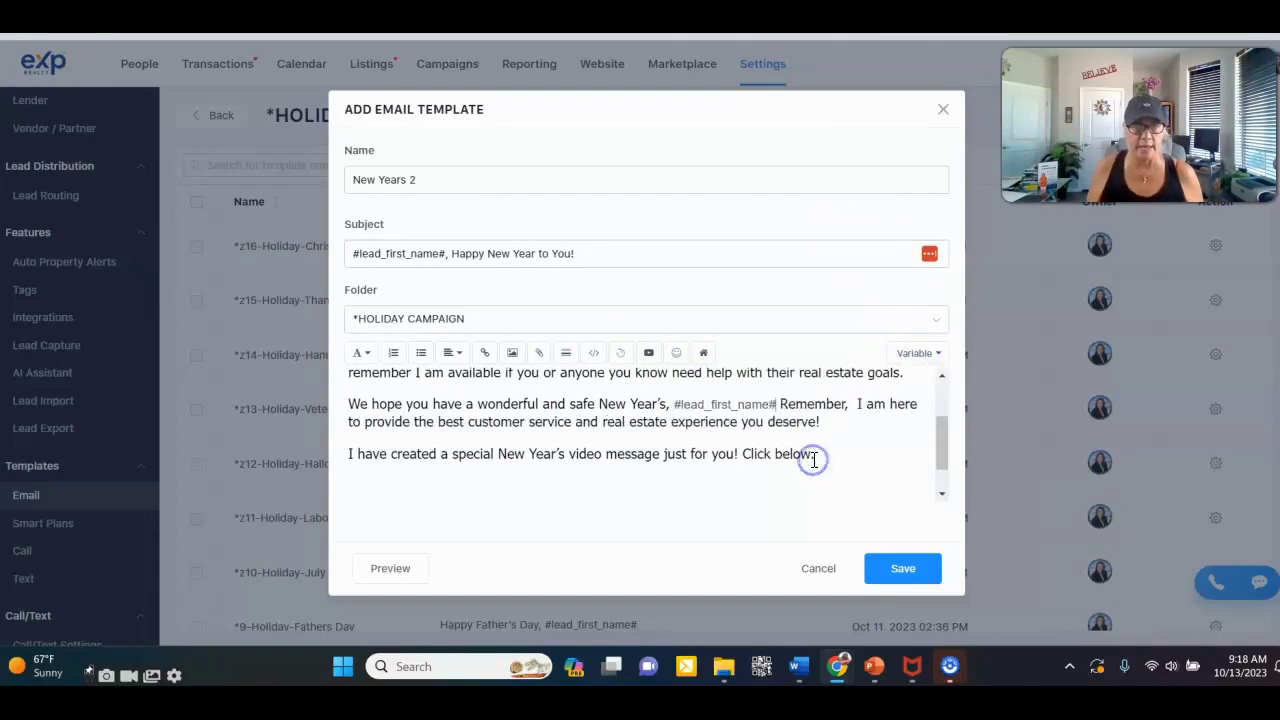
click(887, 410)
text(.)
- Reapply font size 18 to the whole email body, including the variable before "Remember"
key(ctrl+a)
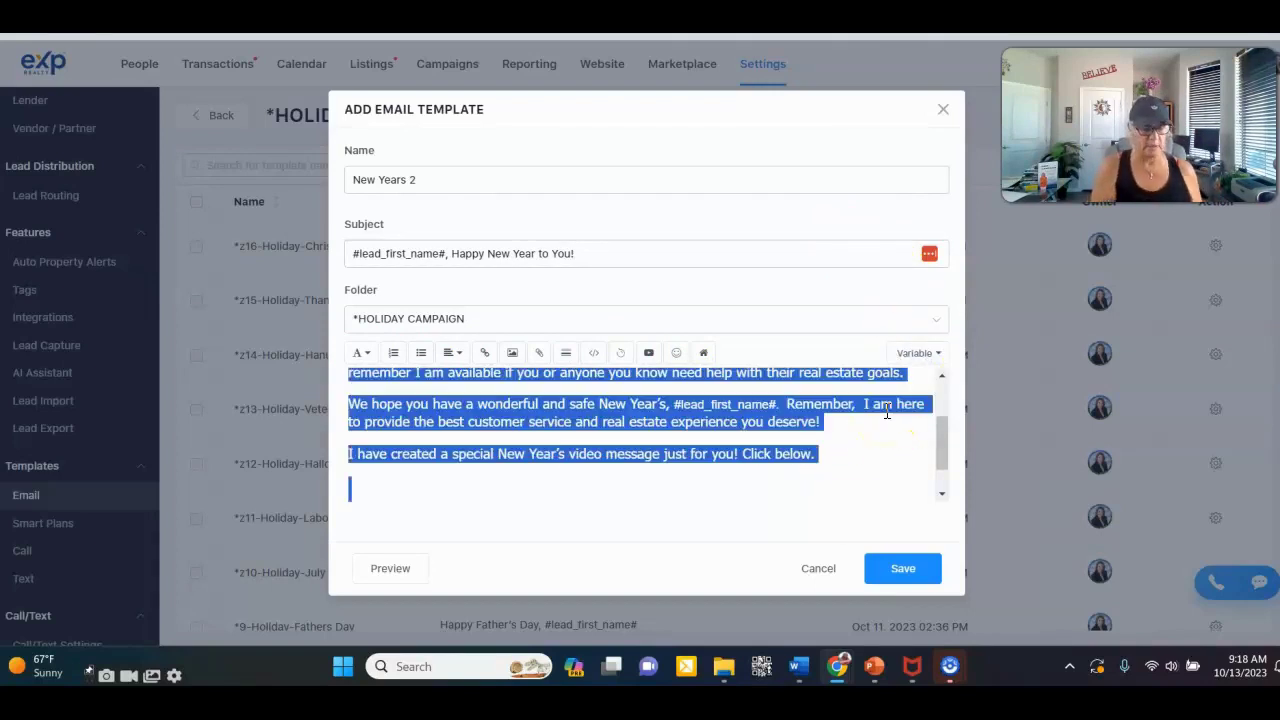
click(362, 353)
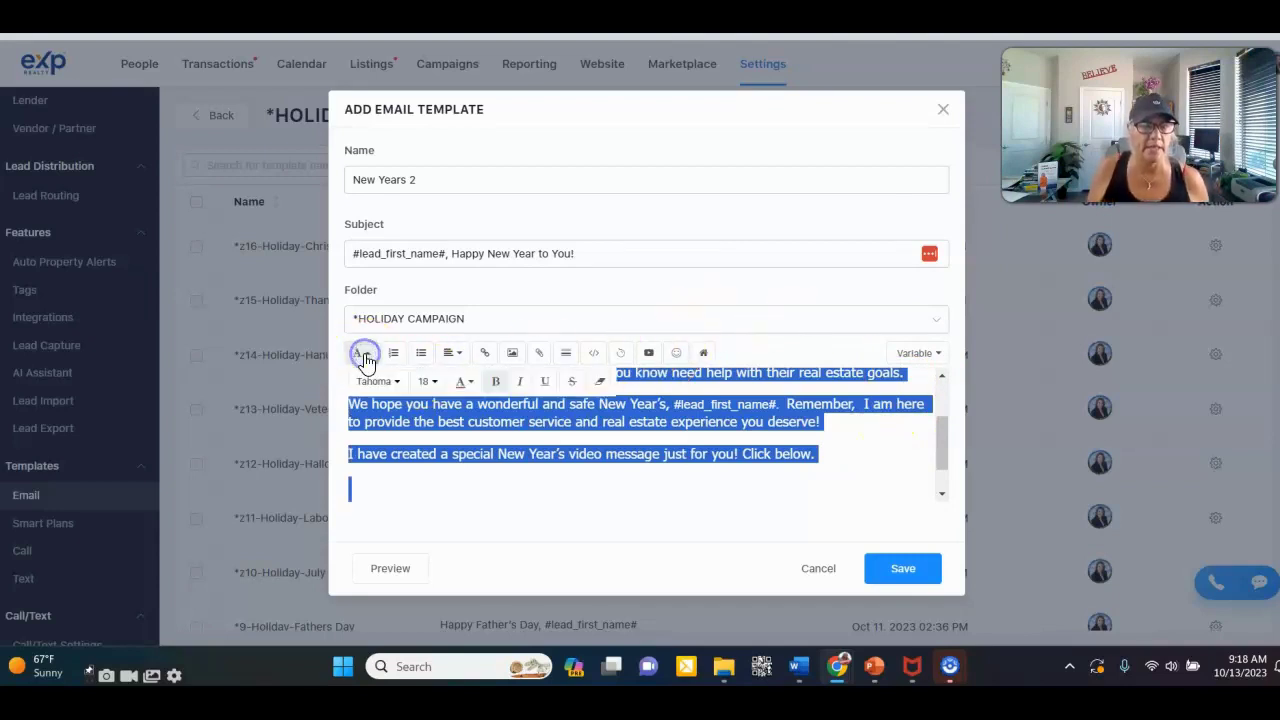
click(435, 387)
click(425, 470)
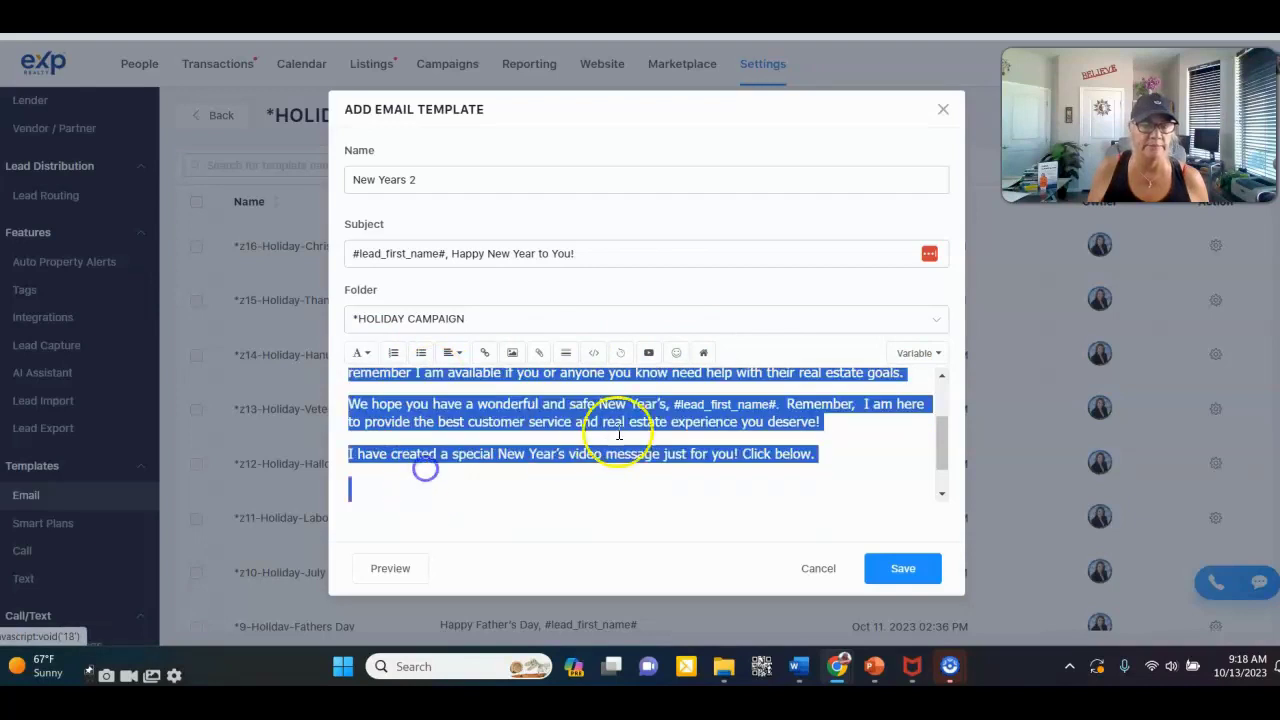
click(757, 455)
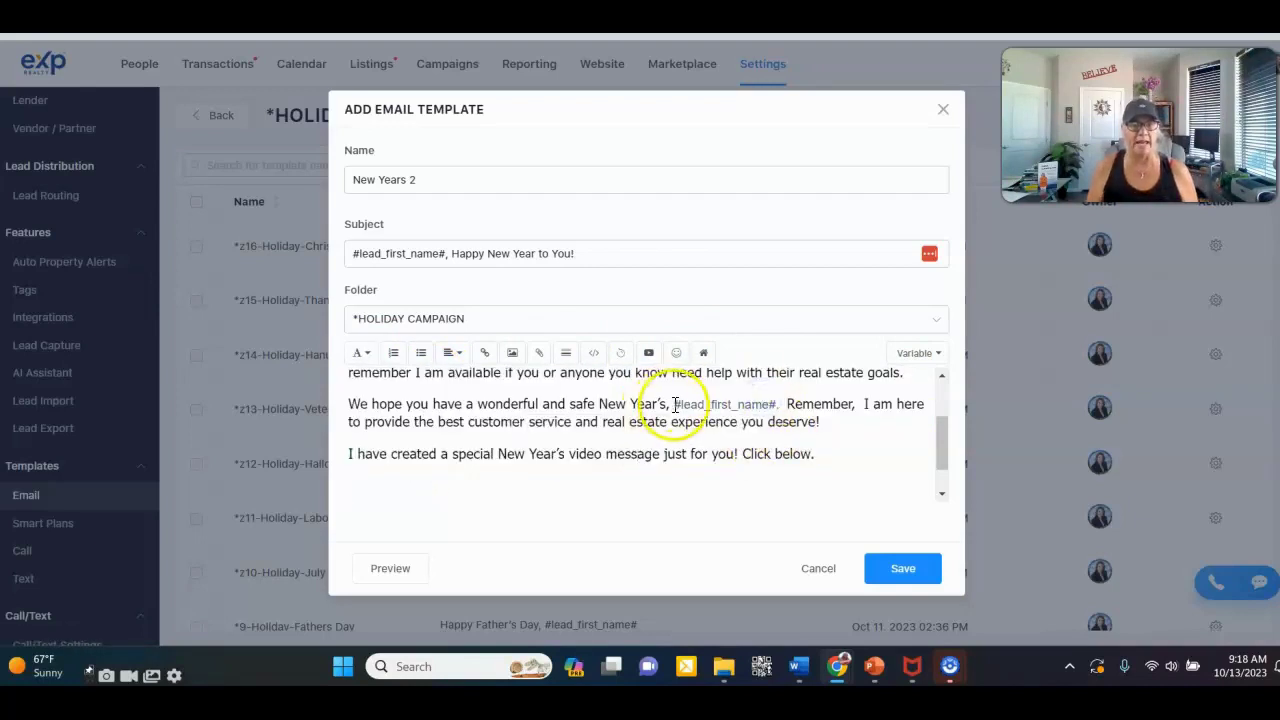
click(674, 404)
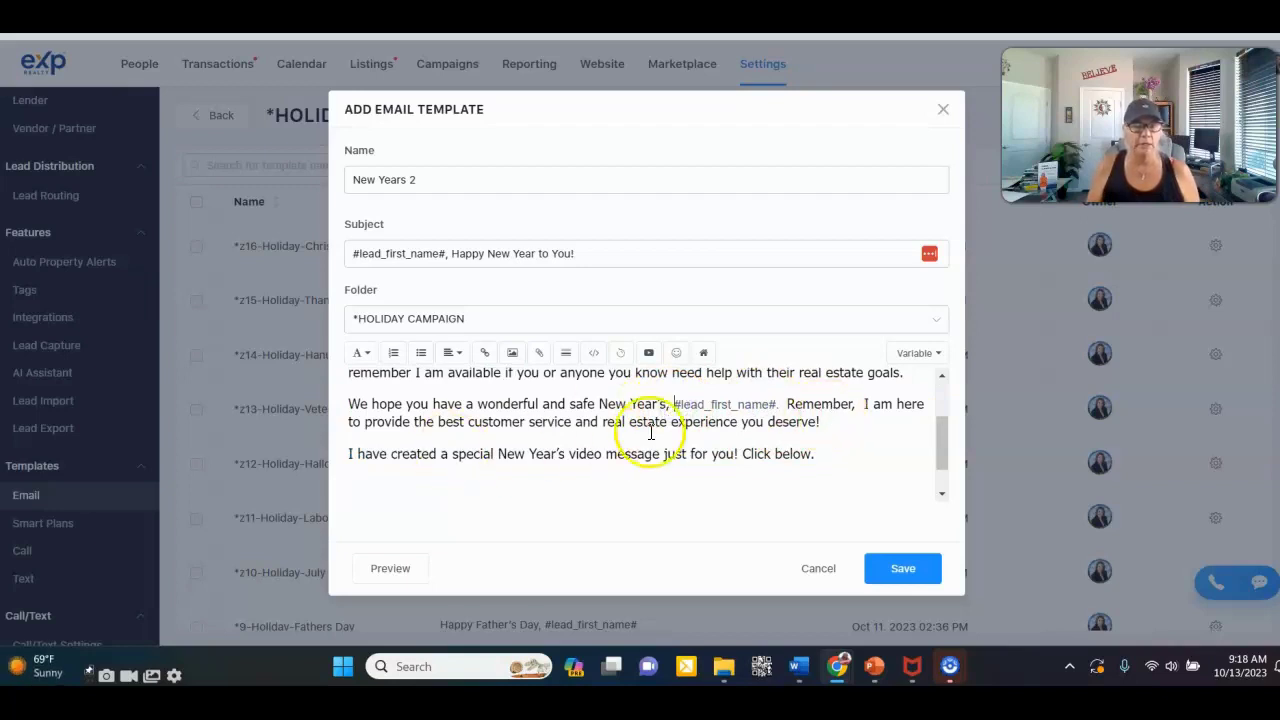
- Cut the YouTube link from the end of the email body
scroll(863, 434, down, 2)
click(383, 442)
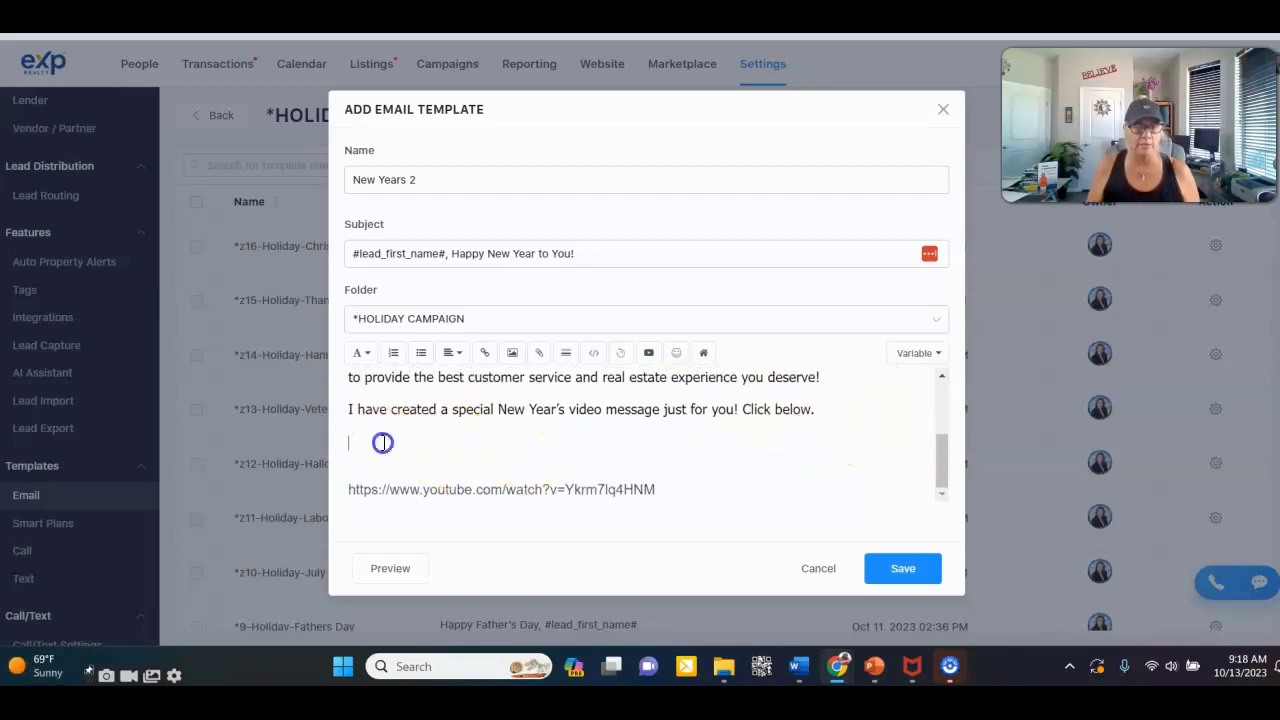
drag(660, 489, 327, 489)
right_click(421, 489)
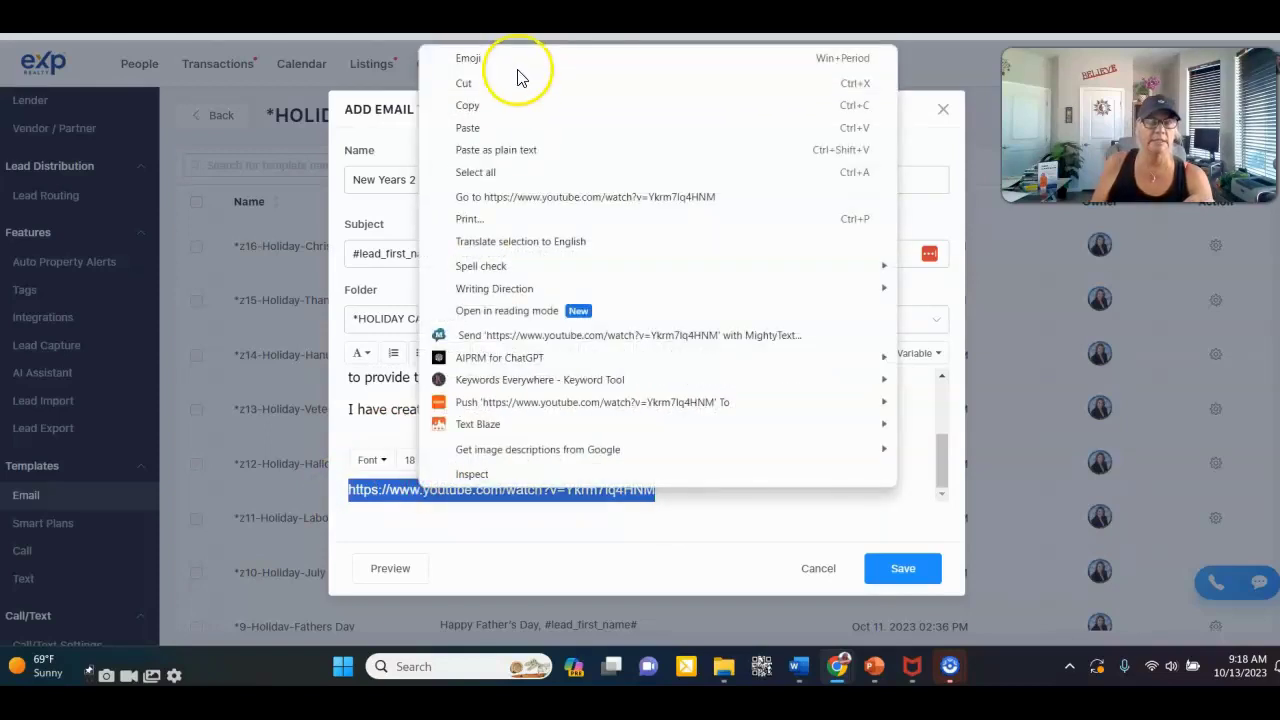
click(495, 85)
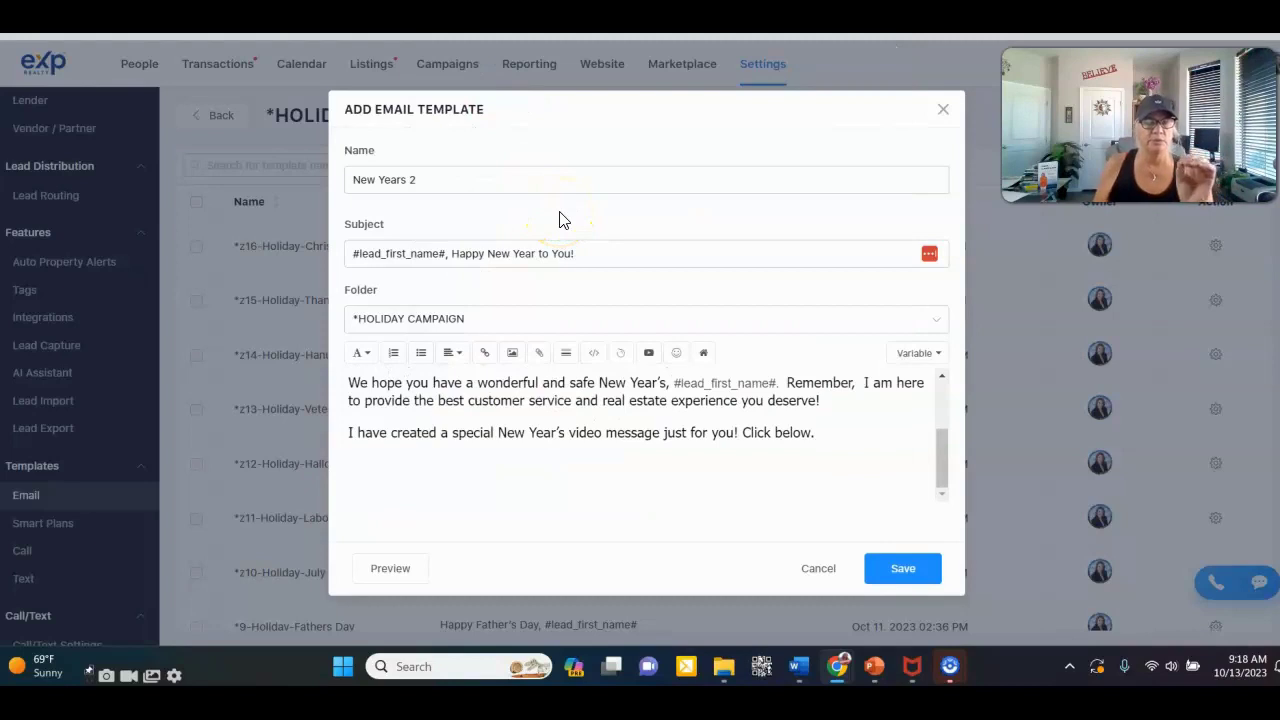
- Insert the YouTube video from the cut URL beneath the "Click below." line and save the New Years 2 template
click(647, 356)
click(453, 343)
key(ctrl+v)
click(855, 405)
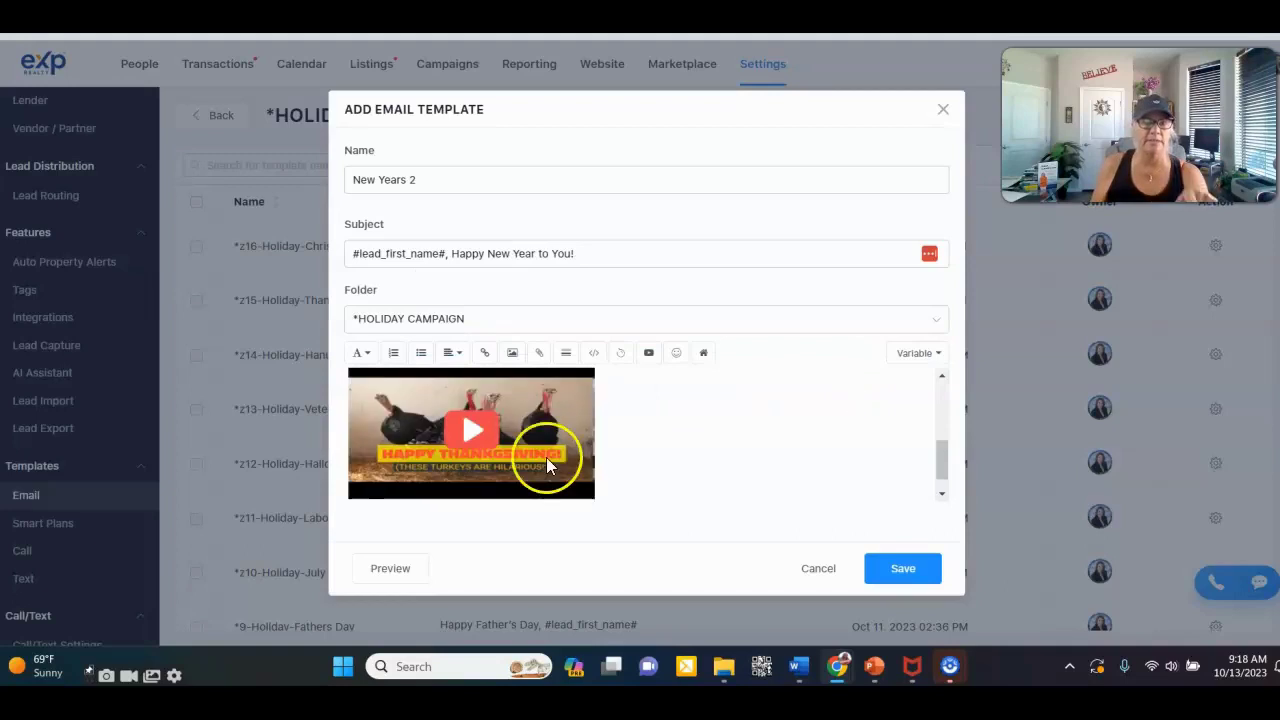
click(901, 570)
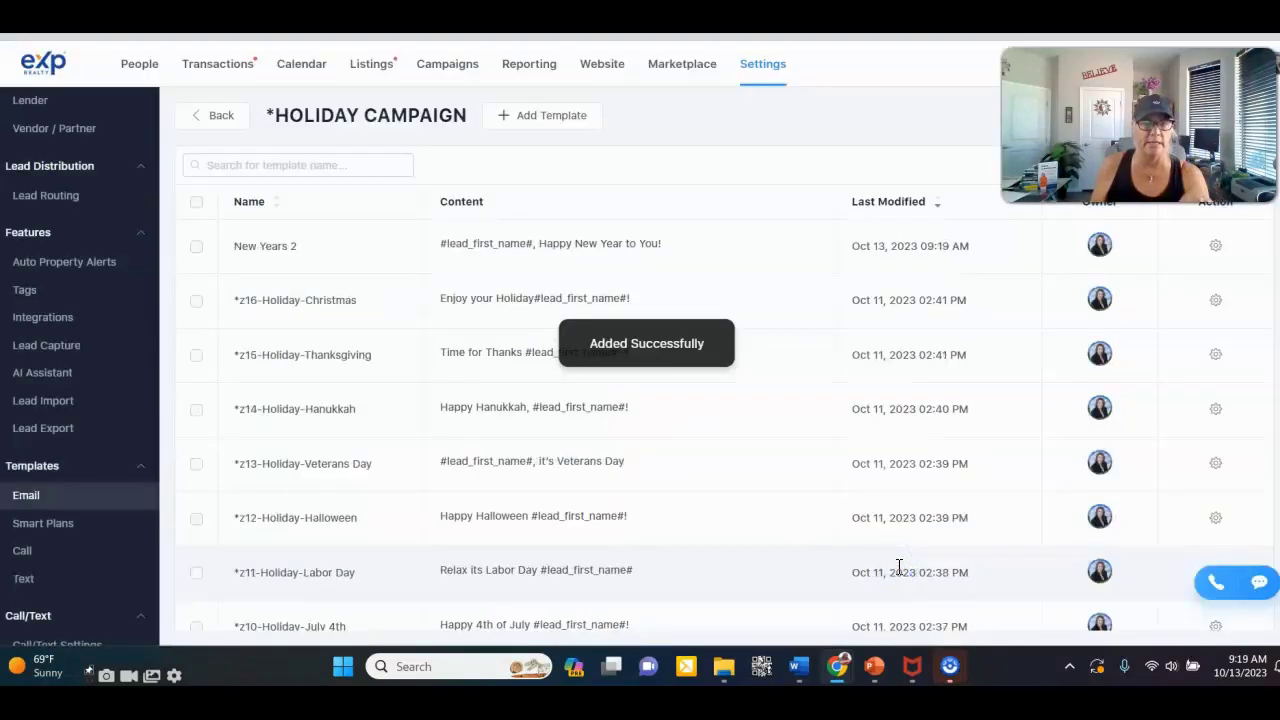
- Reopen the New Years 2 template, preview it and test its video link
click(571, 244)
scroll(557, 391, down, 5)
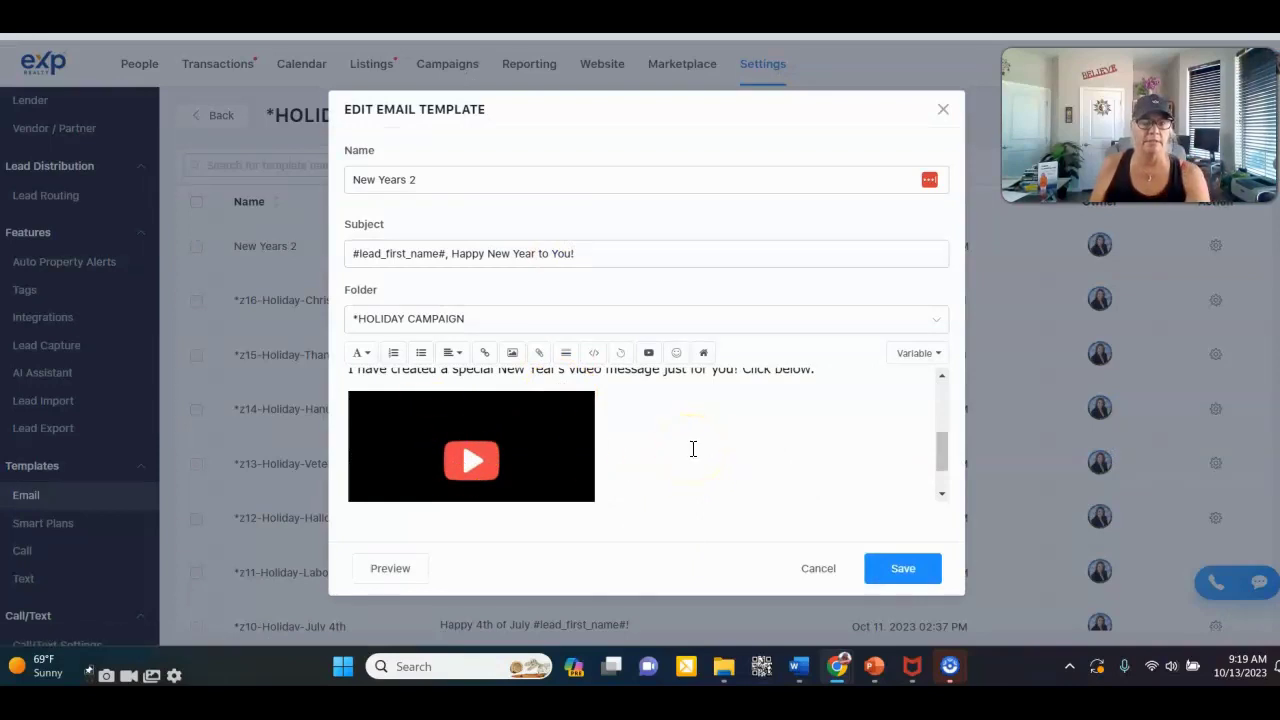
click(392, 569)
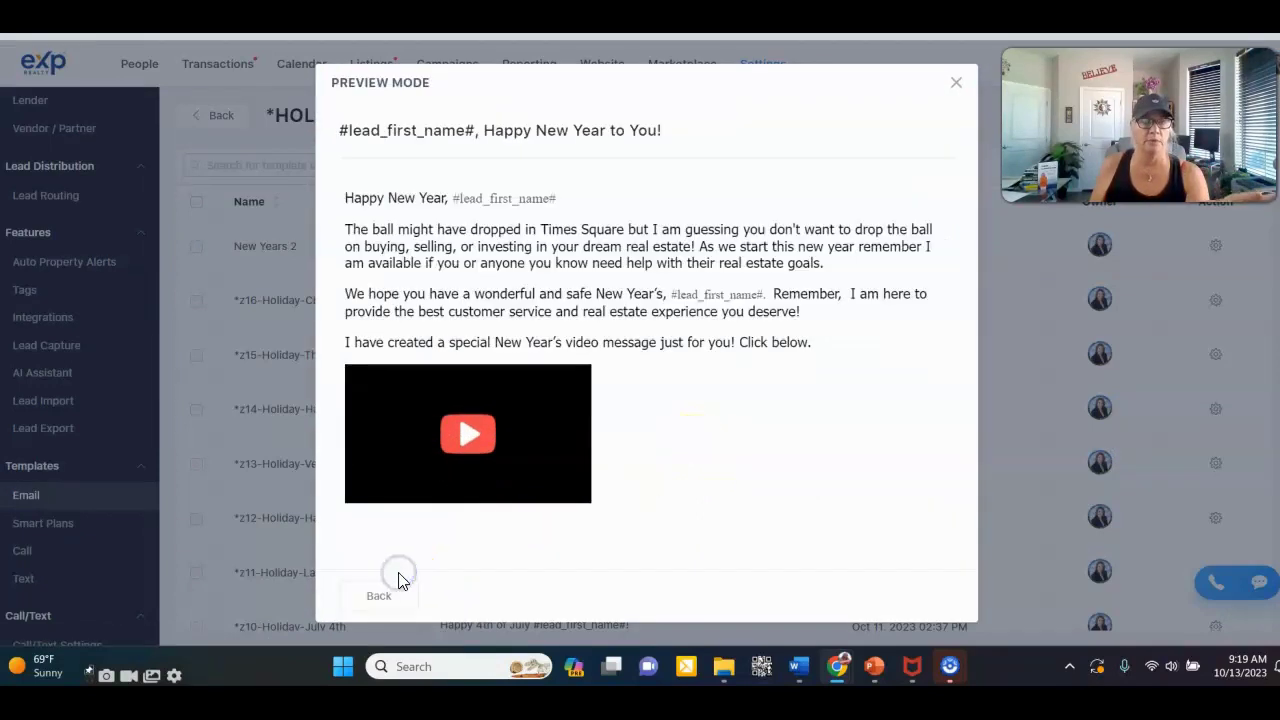
click(465, 420)
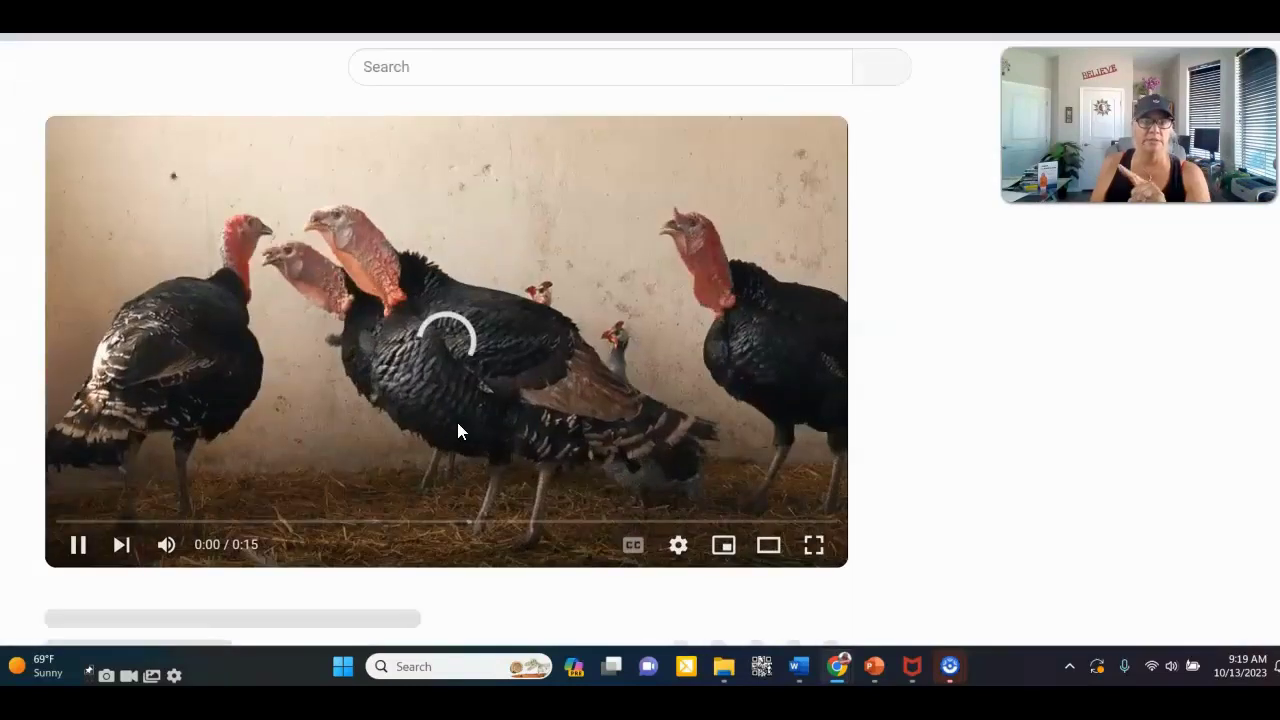
click(1020, 442)
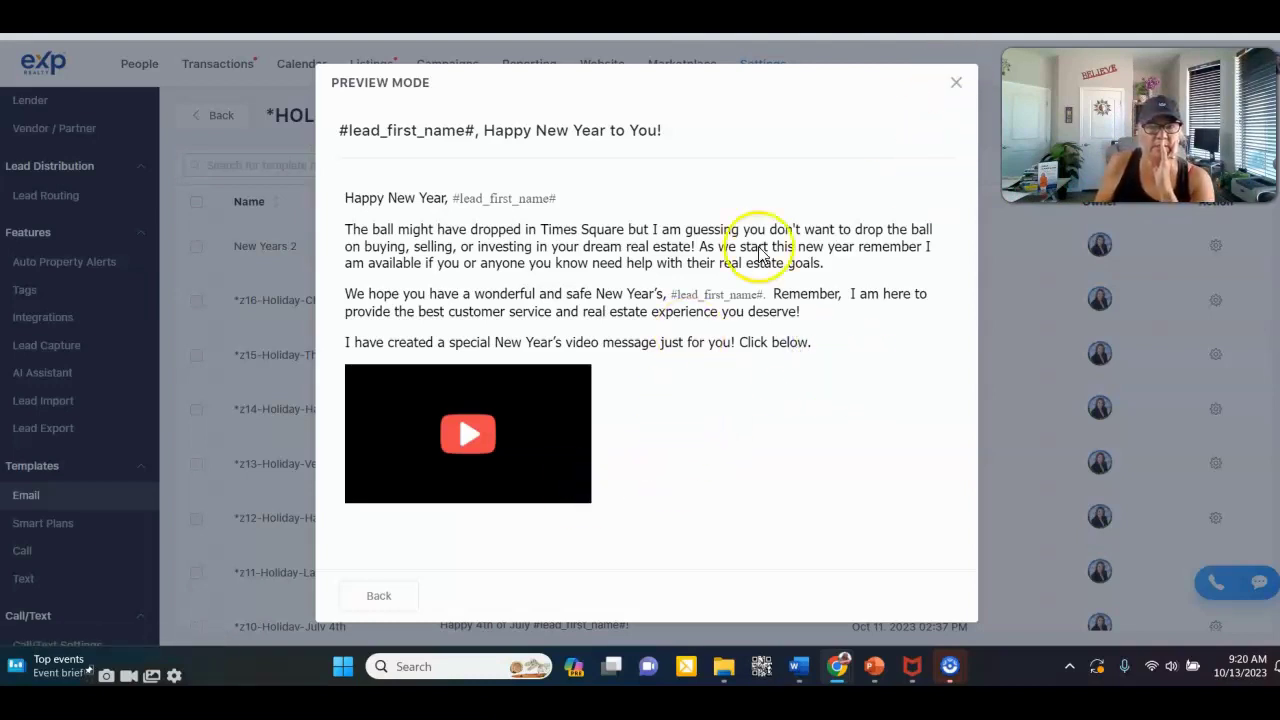
click(368, 600)
click(825, 373)
key(Return)
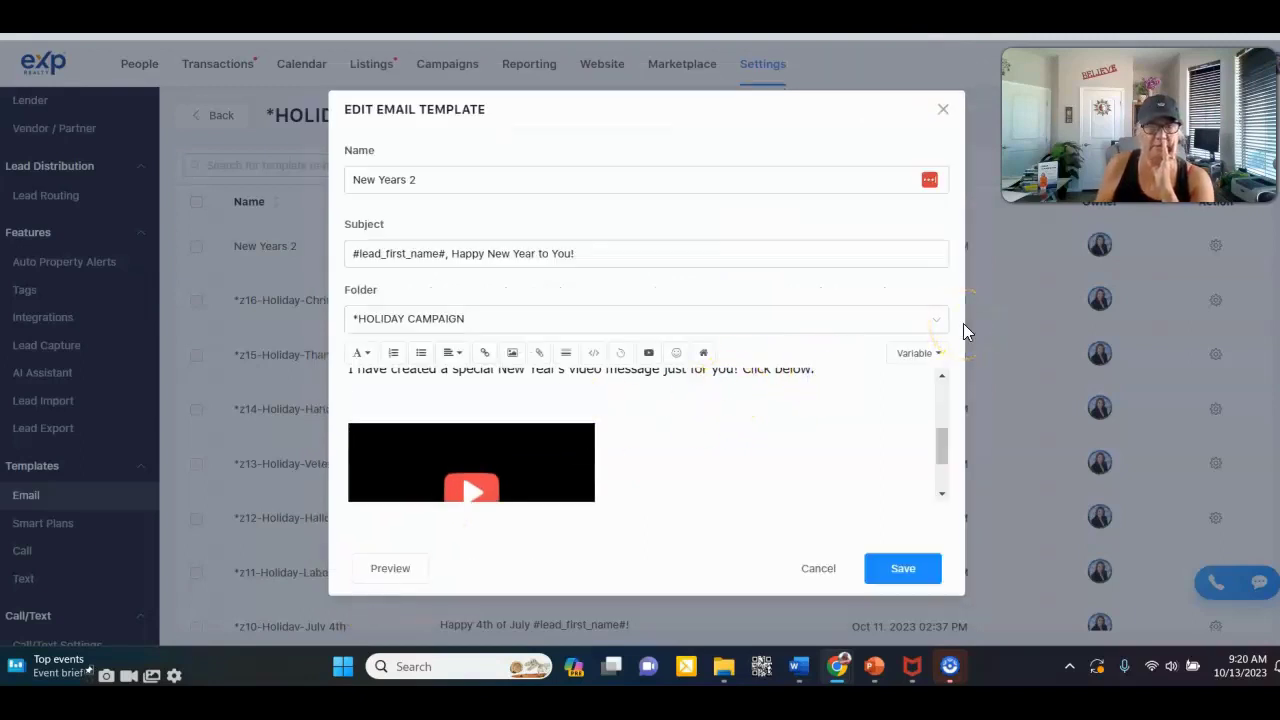
click(648, 353)
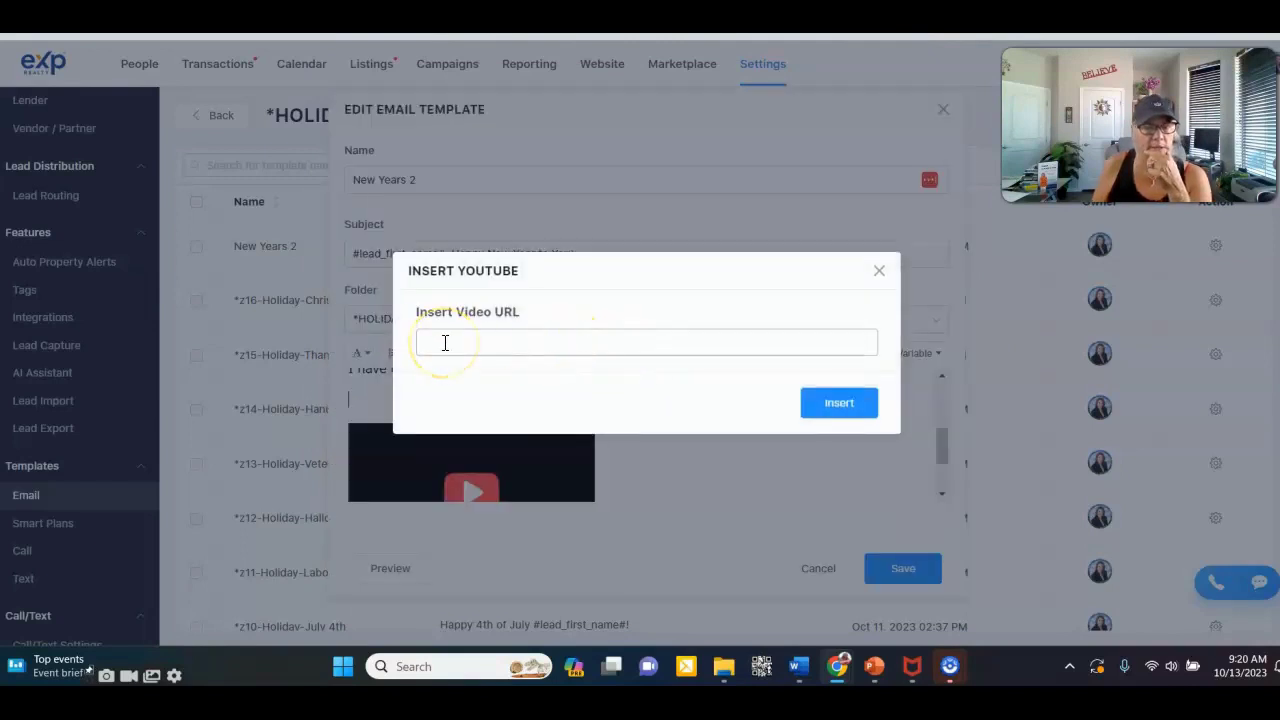
click(879, 270)
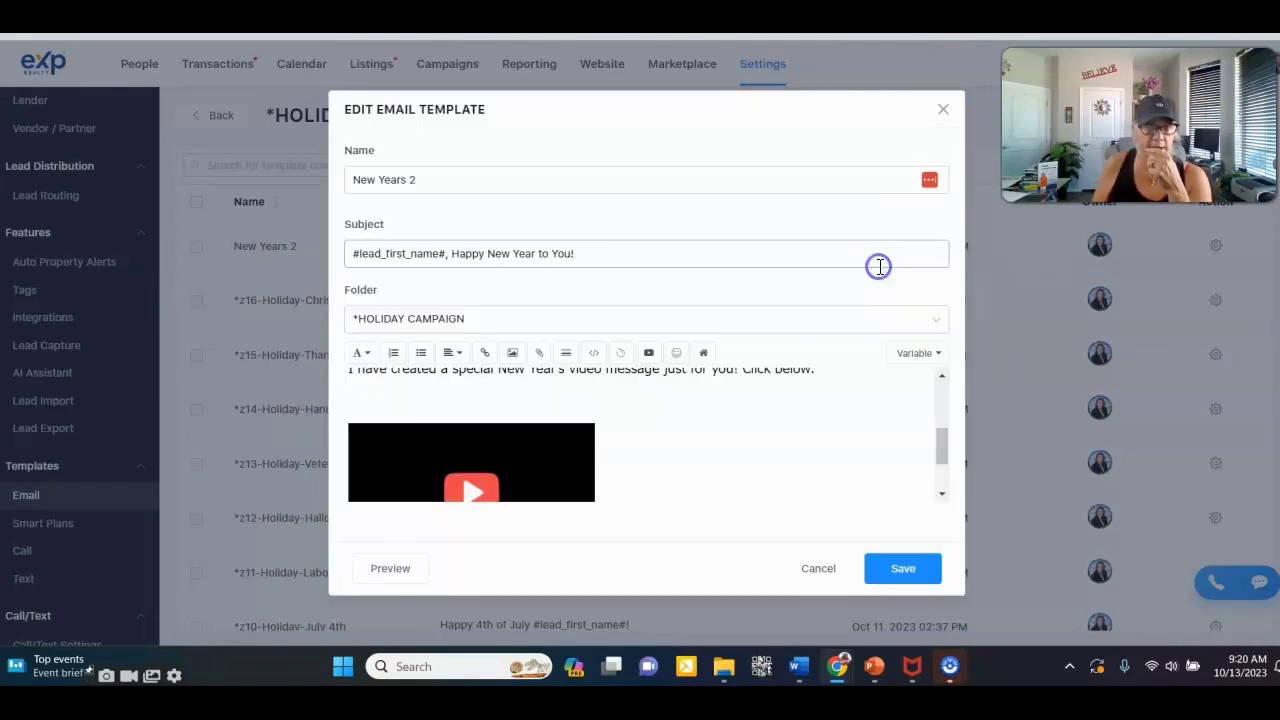
click(857, 371)
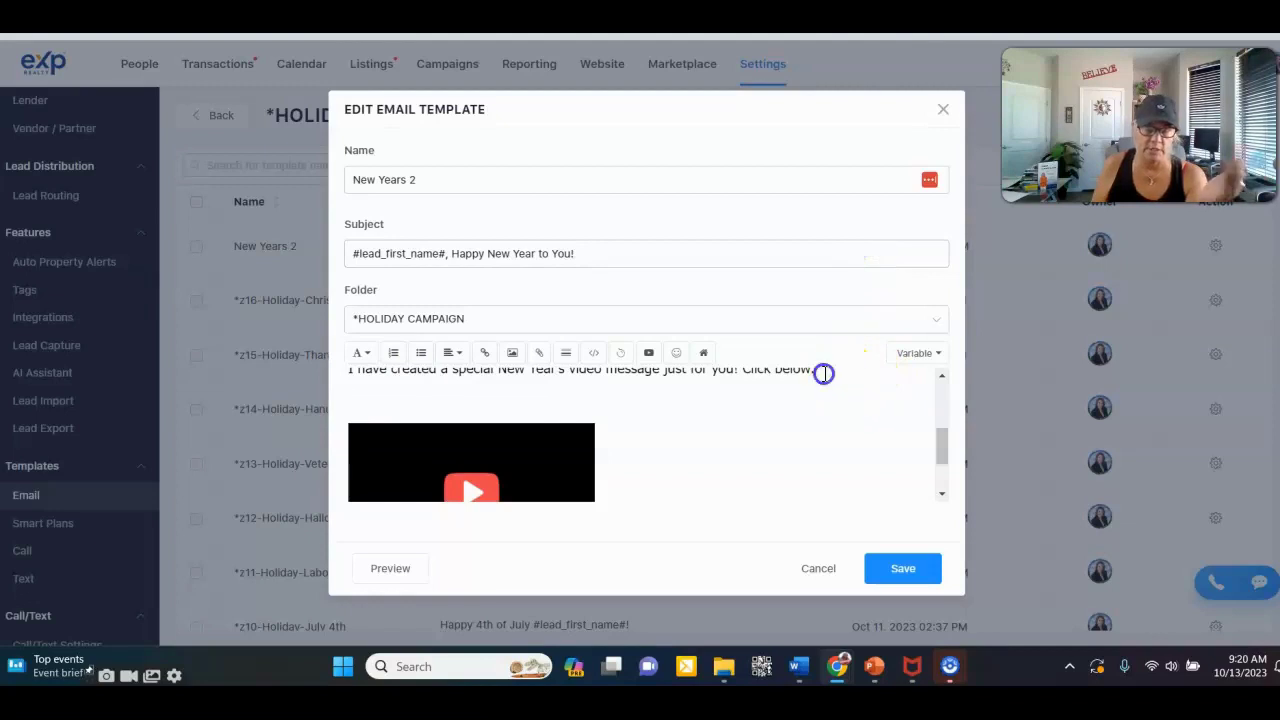
click(817, 373)
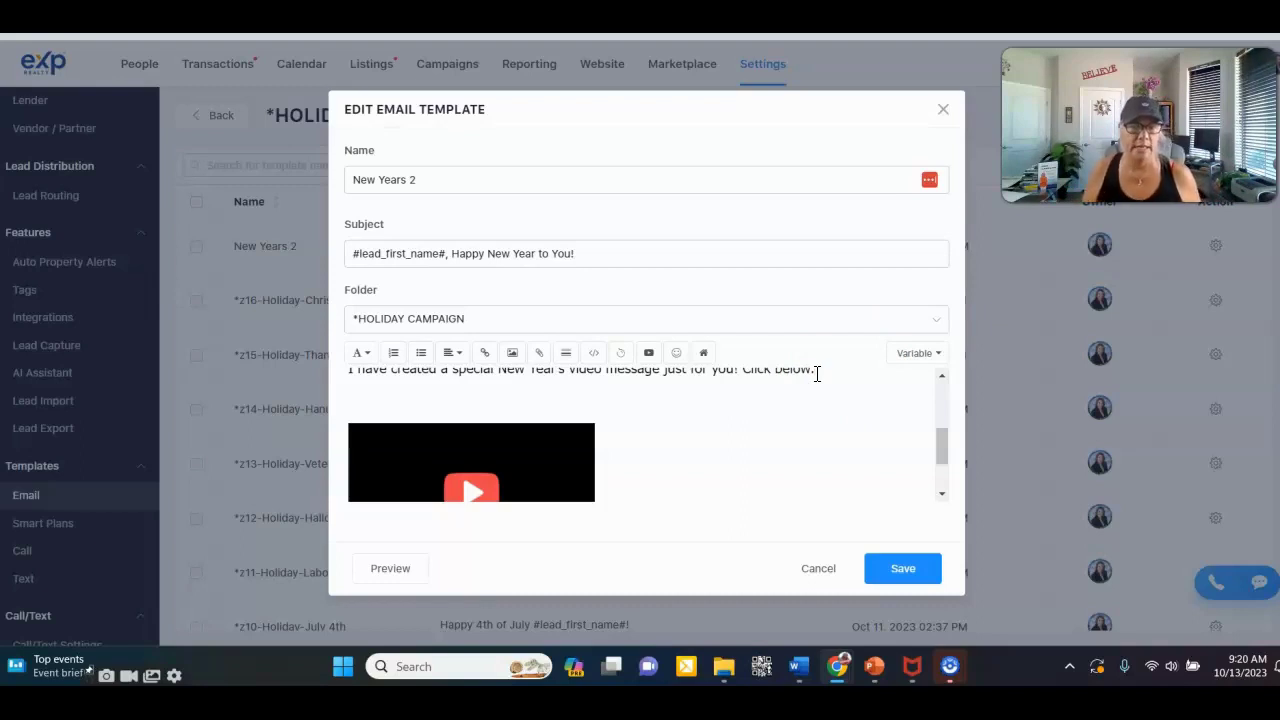
key(Return)
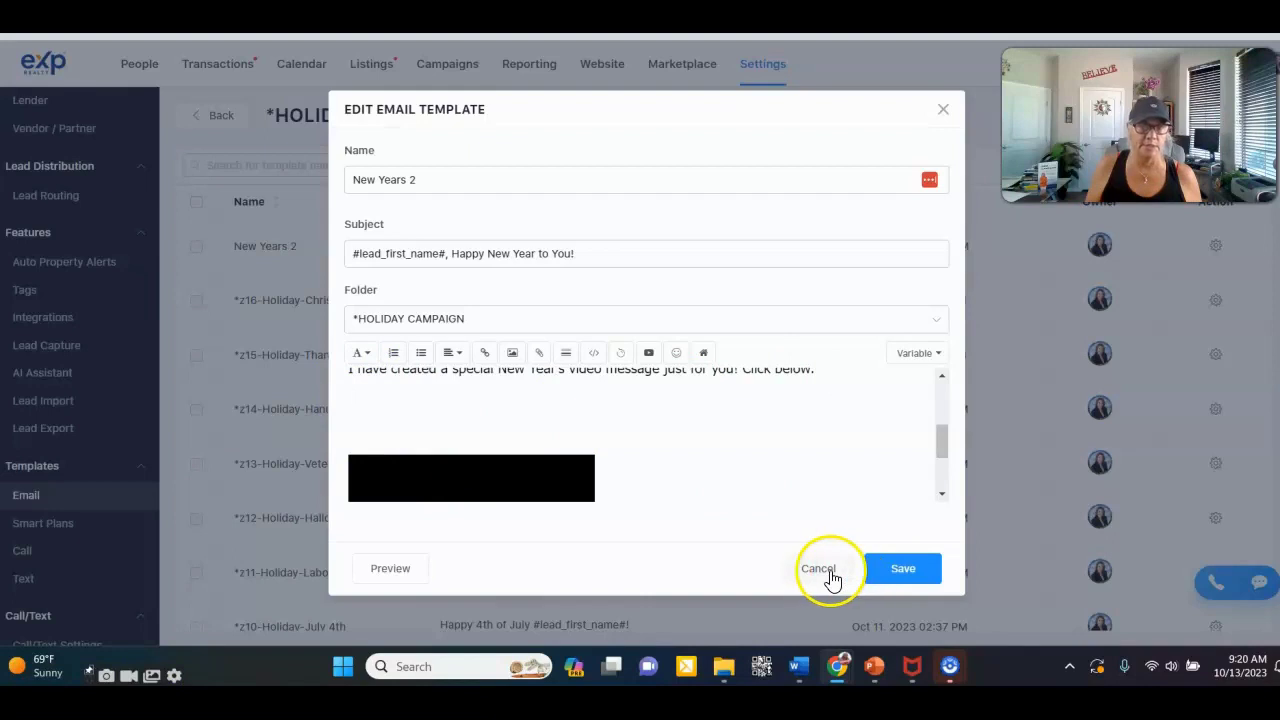
scroll(726, 489, down, 2)
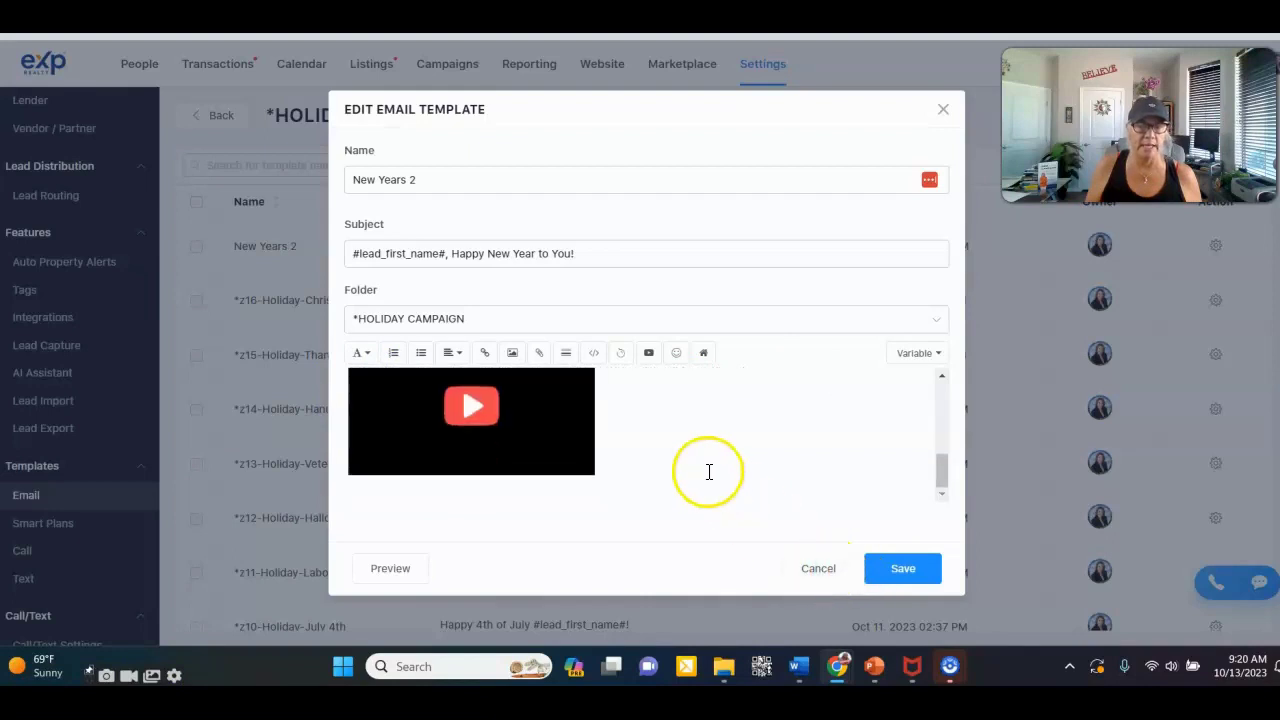
click(826, 568)
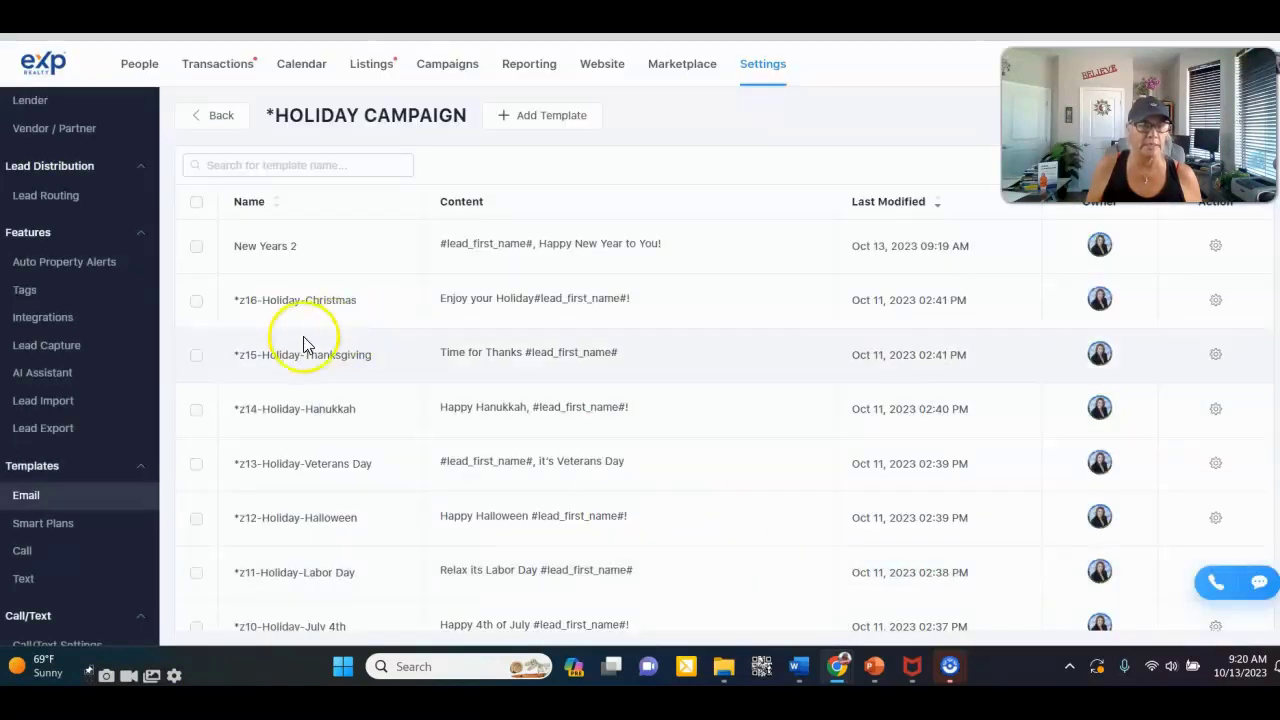
- Open the *z16-Holiday-Christmas template and copy the link attached to its Christmas image
click(529, 300)
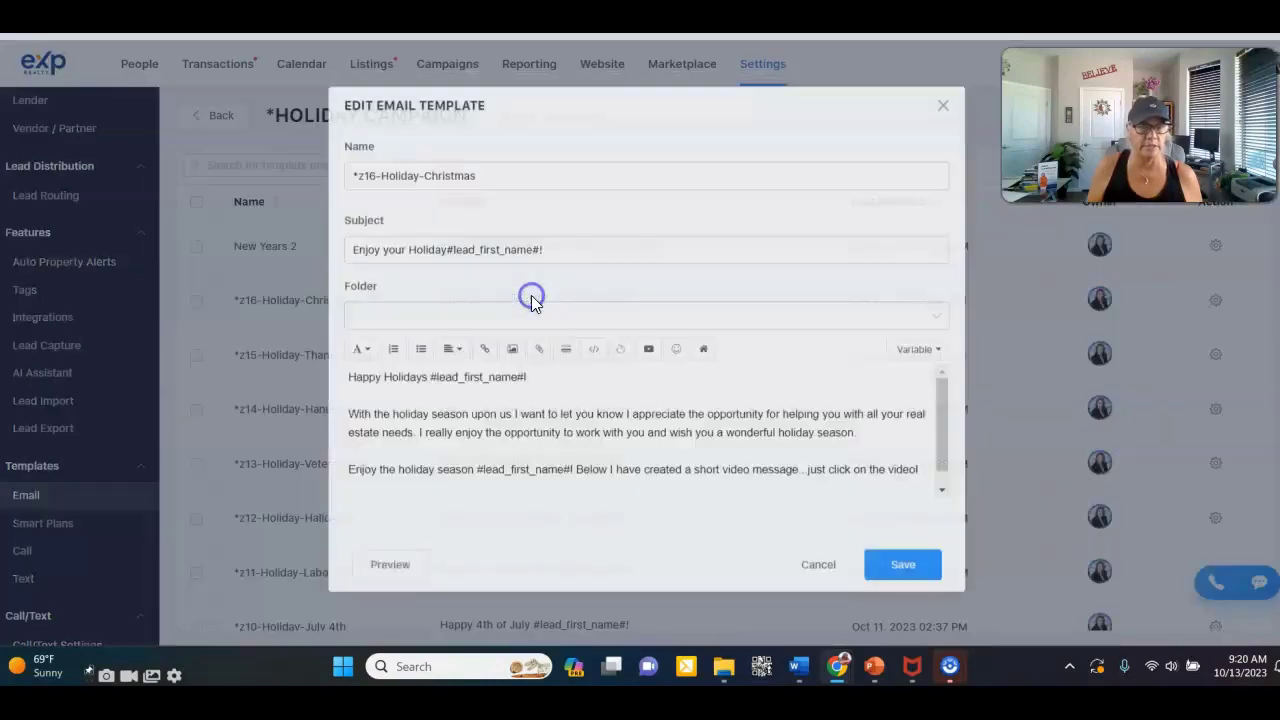
scroll(510, 397, down, 3)
click(480, 474)
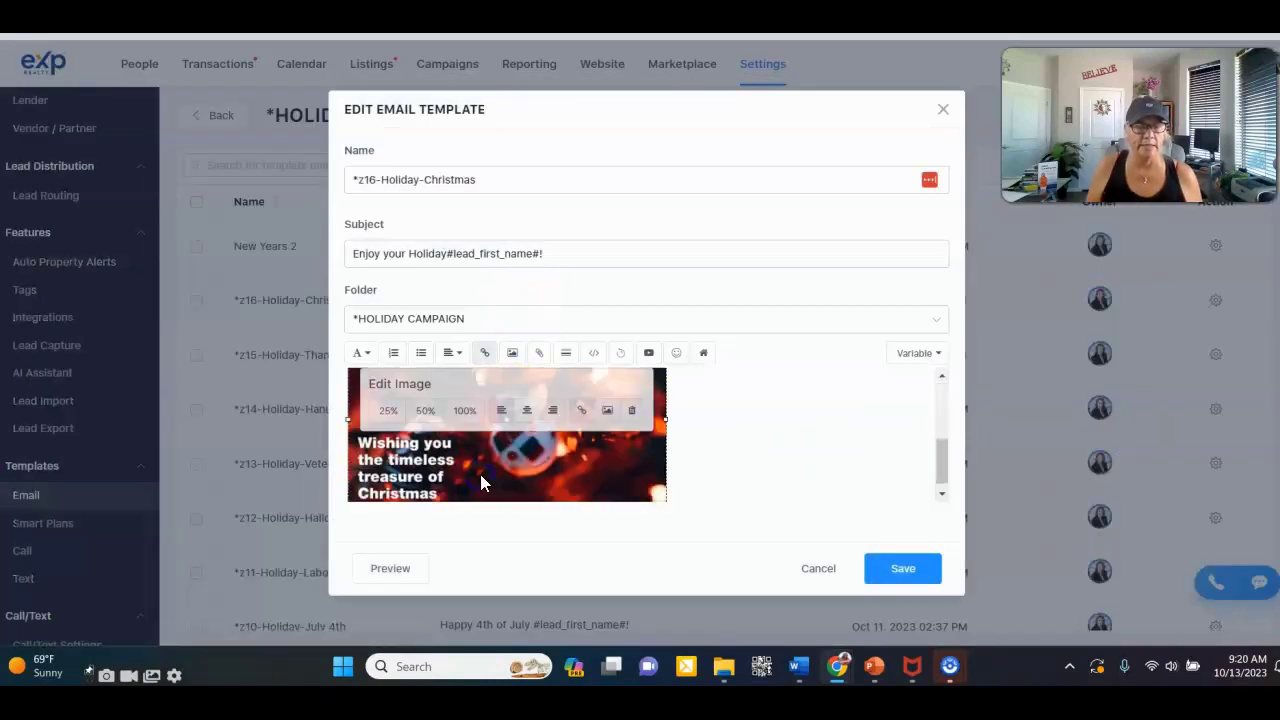
scroll(726, 437, down, 1)
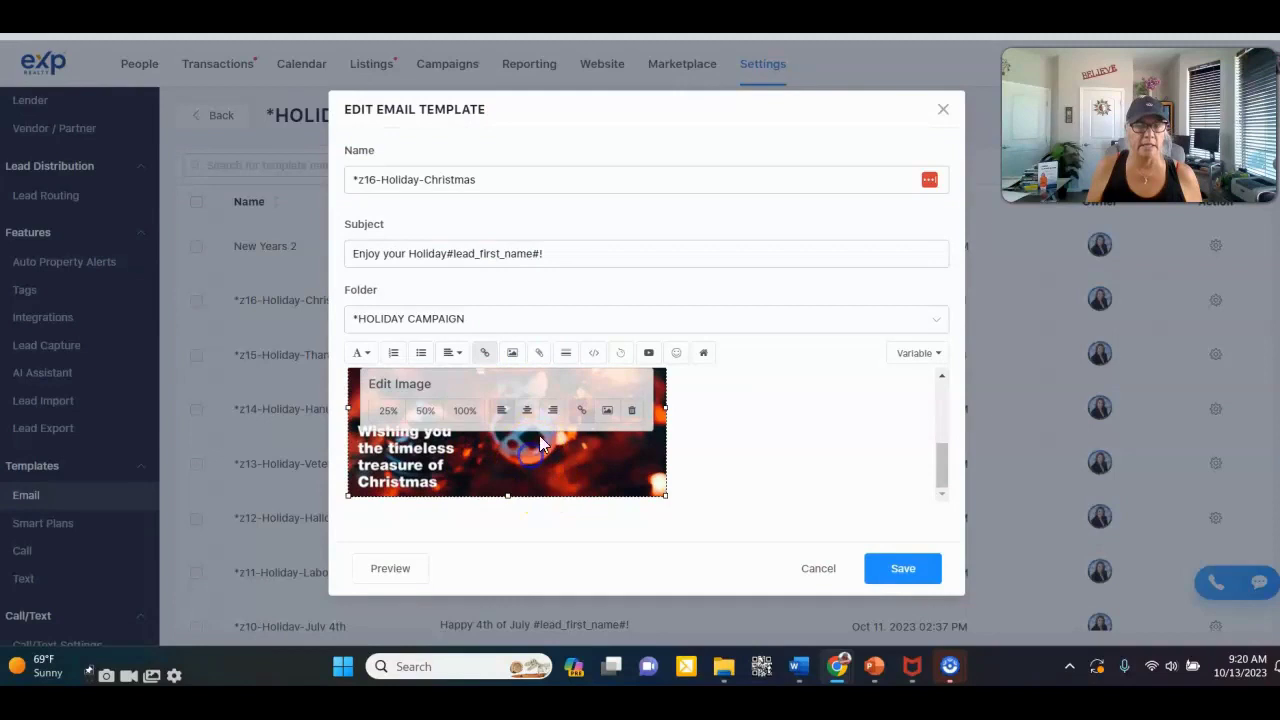
click(582, 411)
drag(688, 342, 363, 337)
right_click(495, 343)
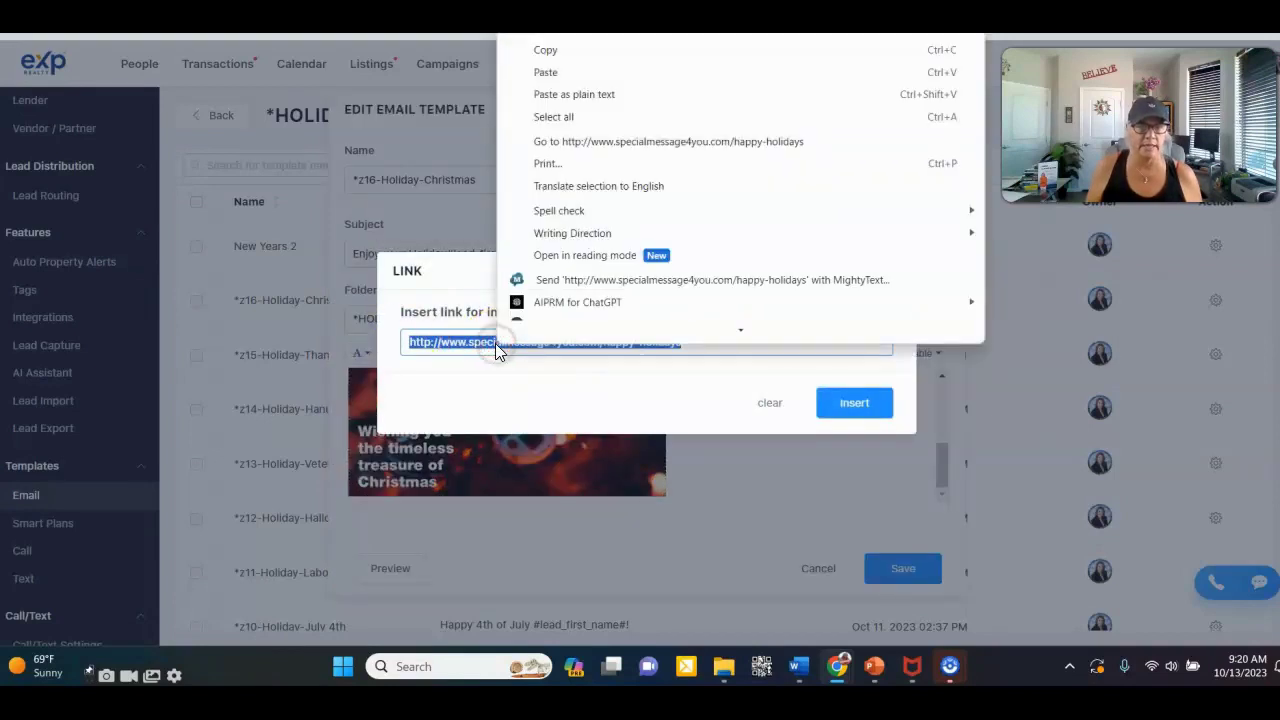
click(578, 73)
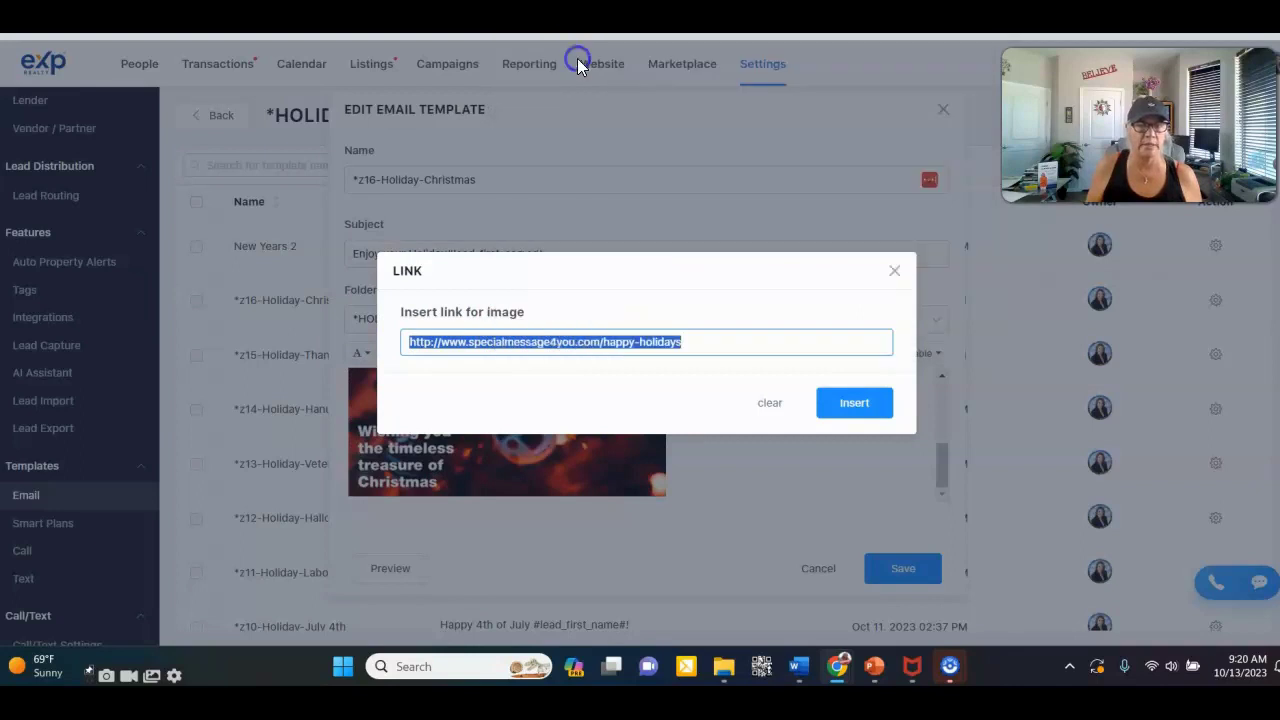
- Clear the link from the Christmas image and preview the email template without it
click(556, 396)
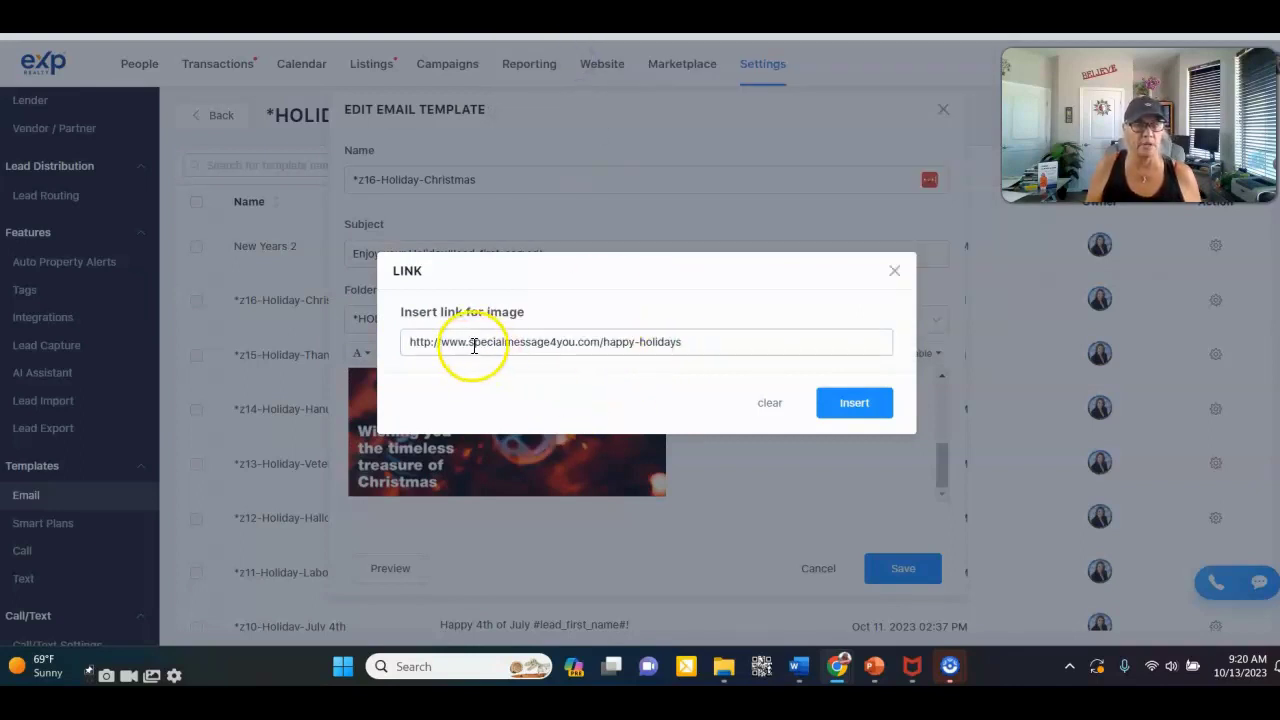
click(768, 404)
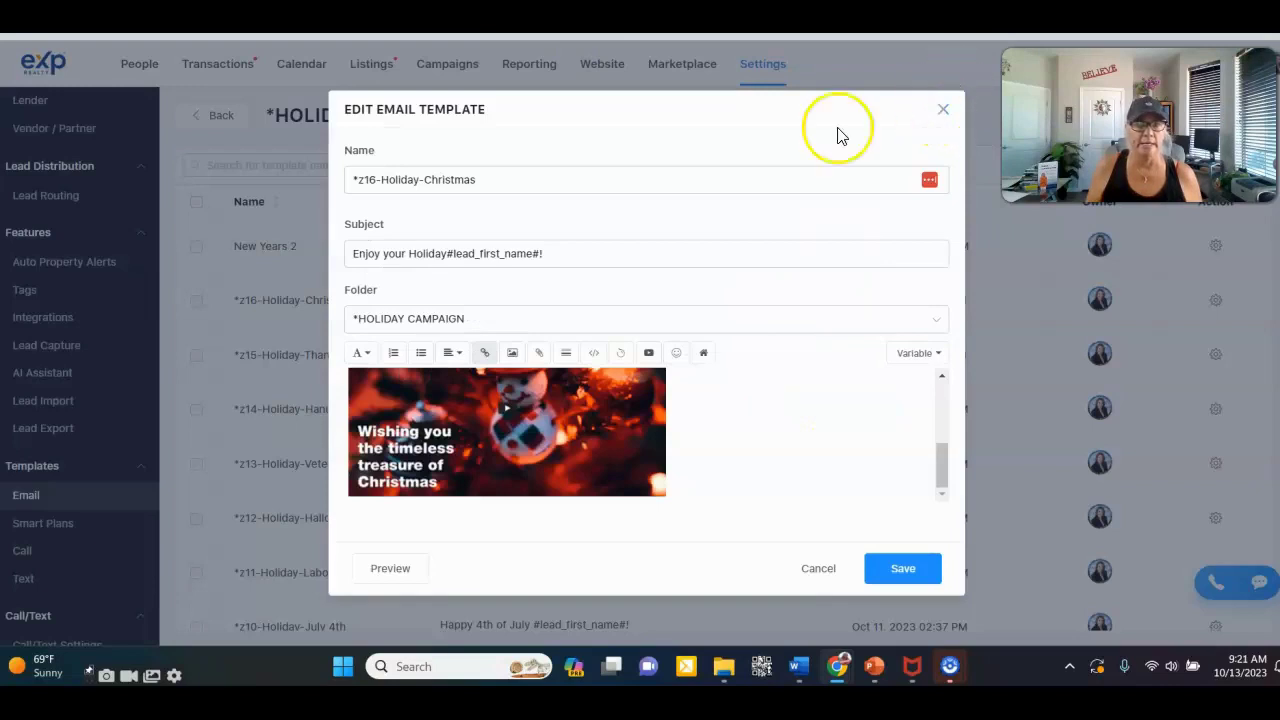
click(382, 572)
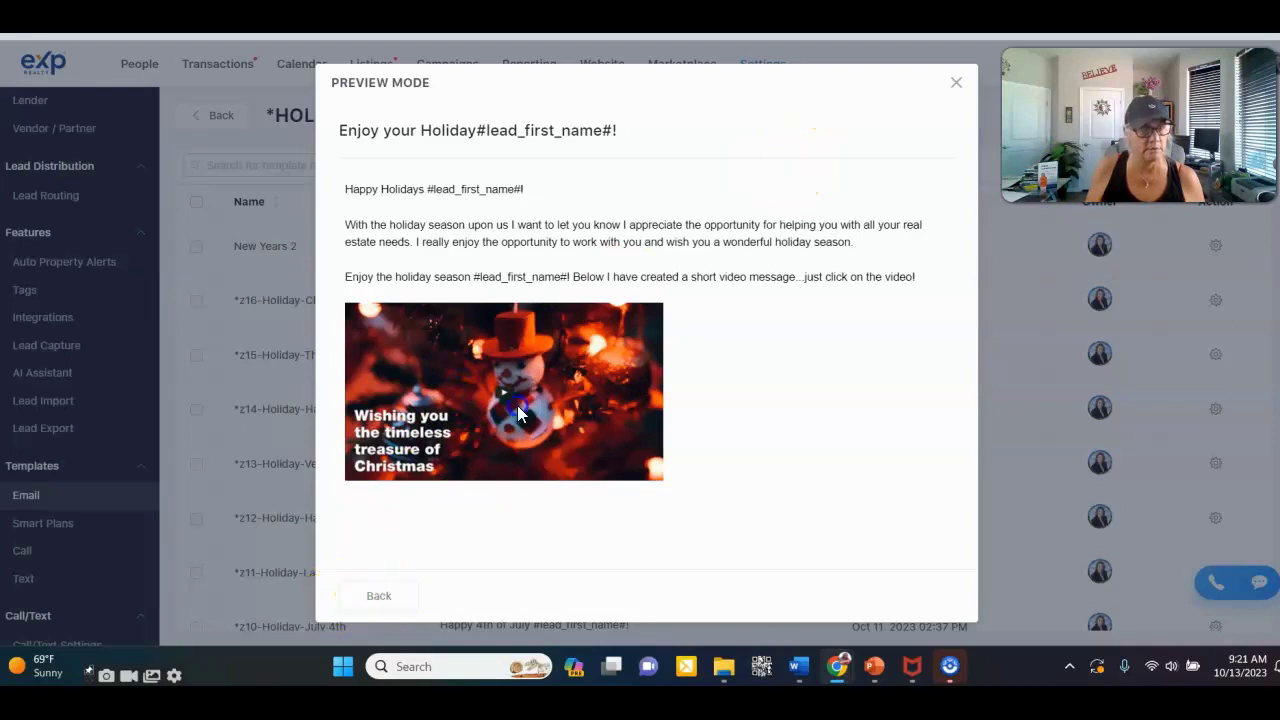
click(385, 595)
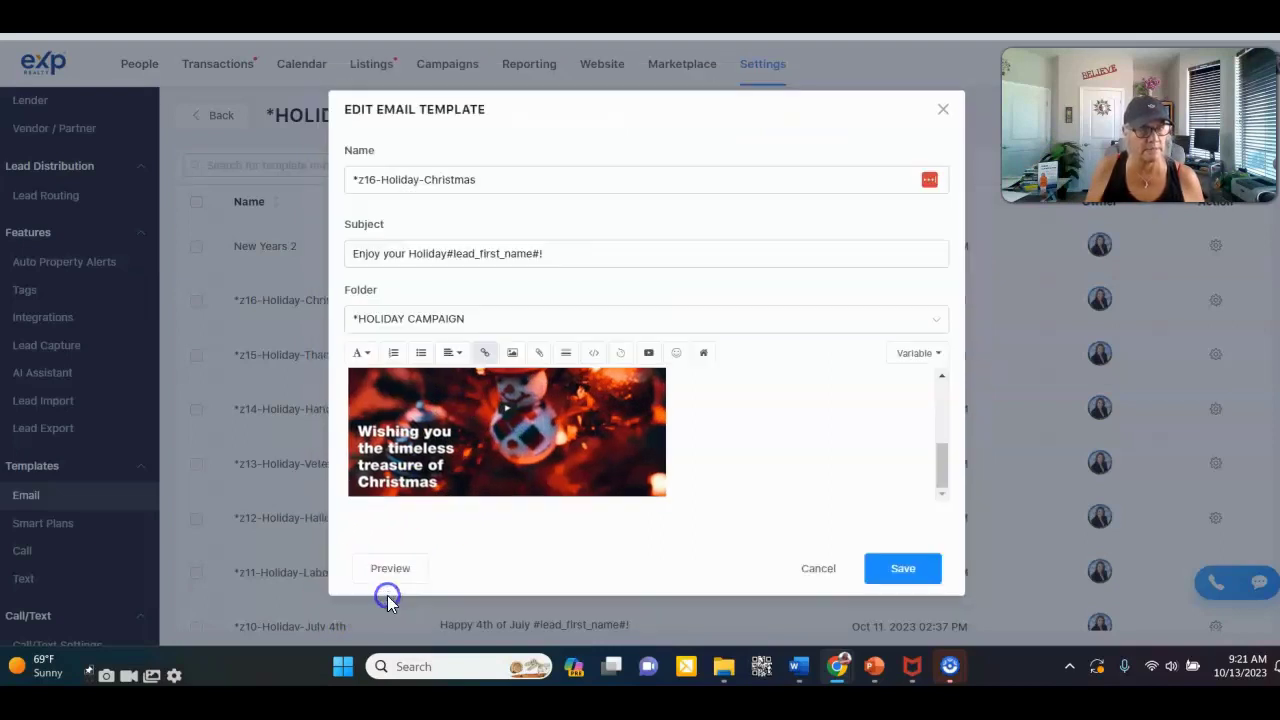
click(510, 438)
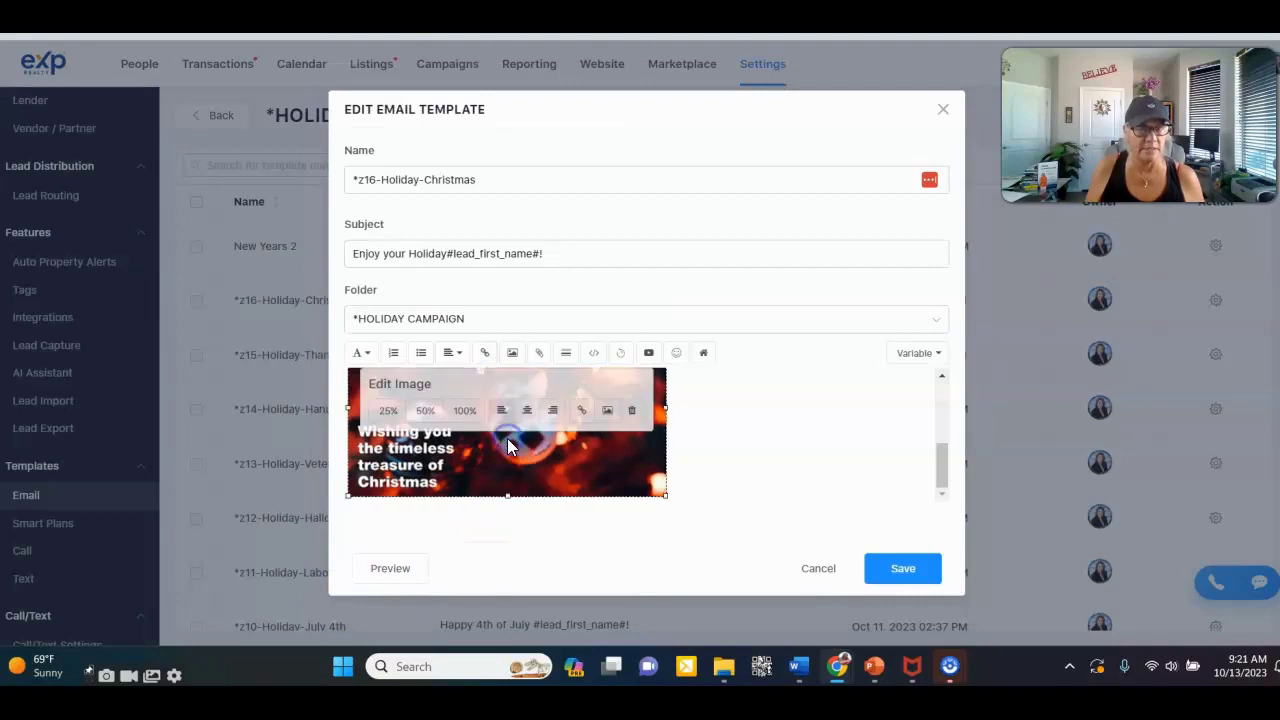
click(485, 356)
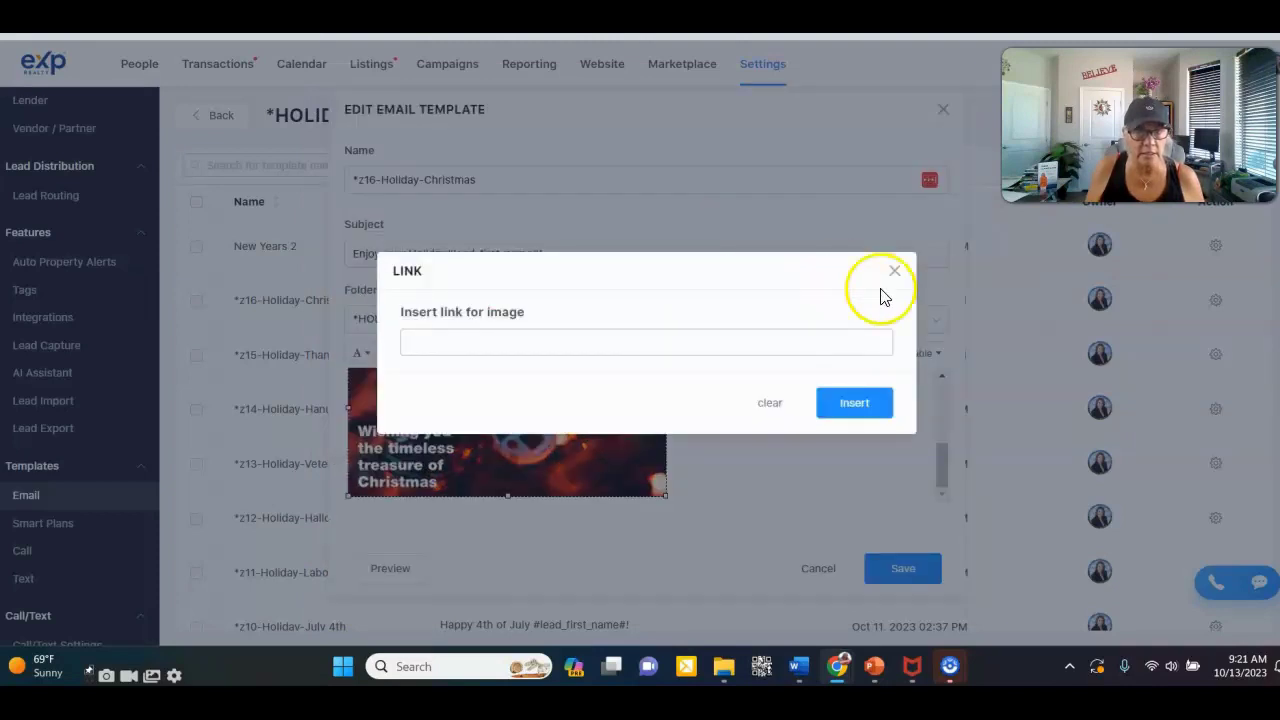
click(895, 272)
click(640, 435)
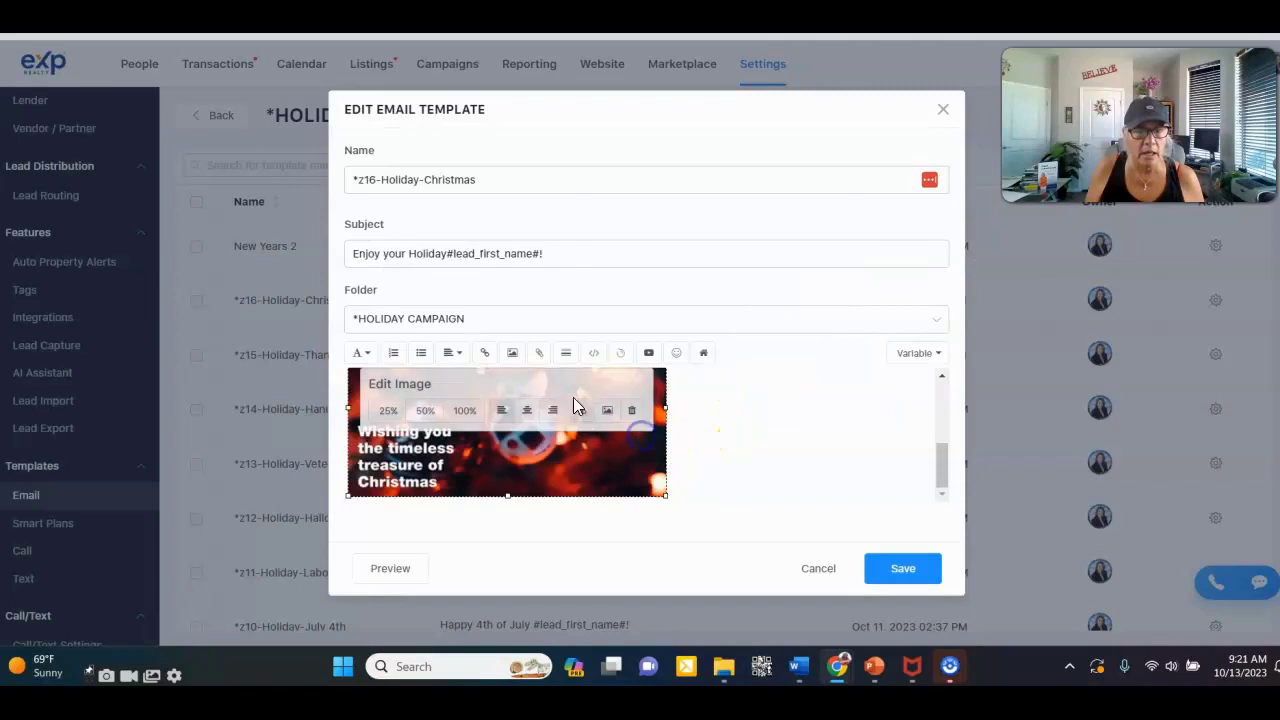
click(487, 357)
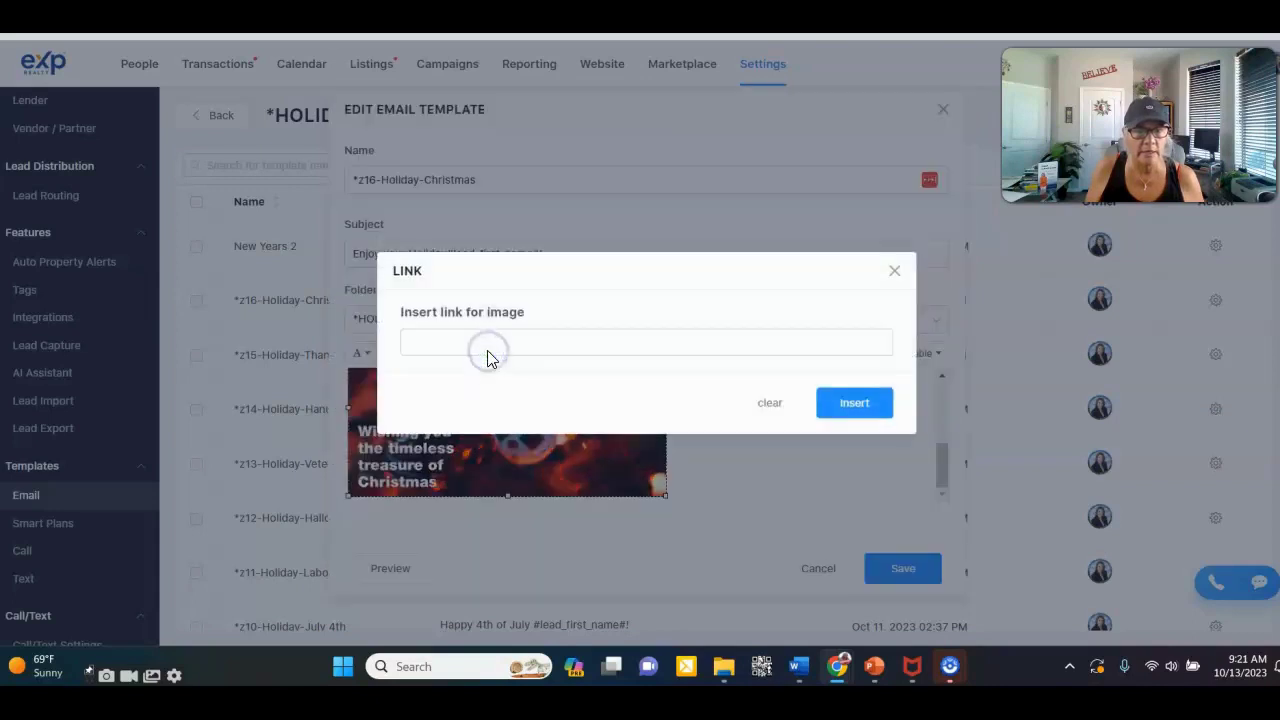
key(ctrl+v)
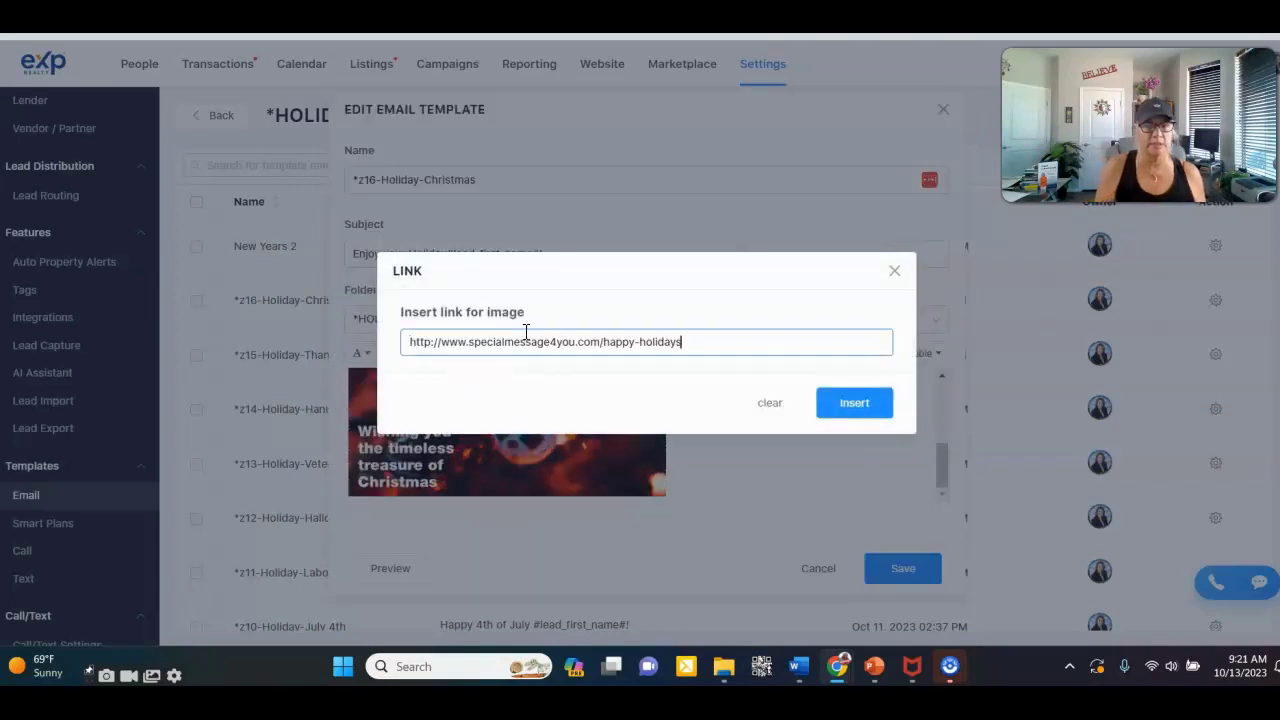
click(855, 402)
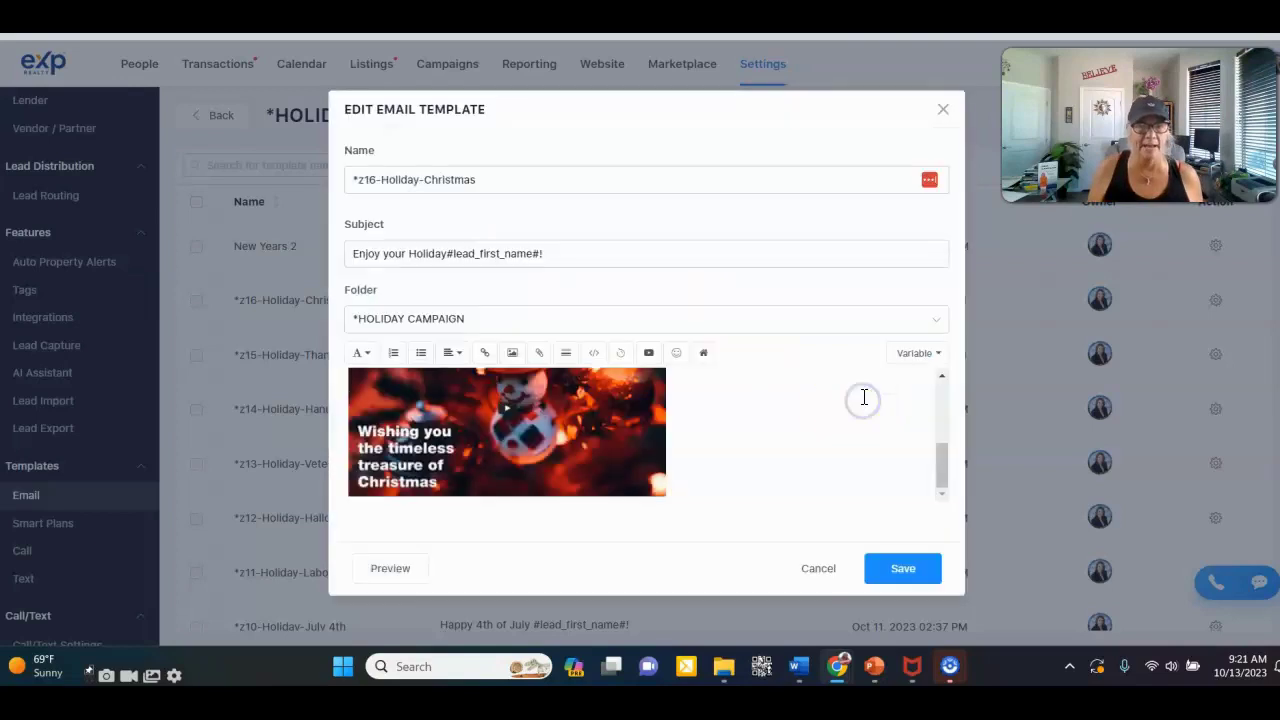
- Preview the Christmas email, follow the image's link and look over the Happy Holidays landing page
click(390, 568)
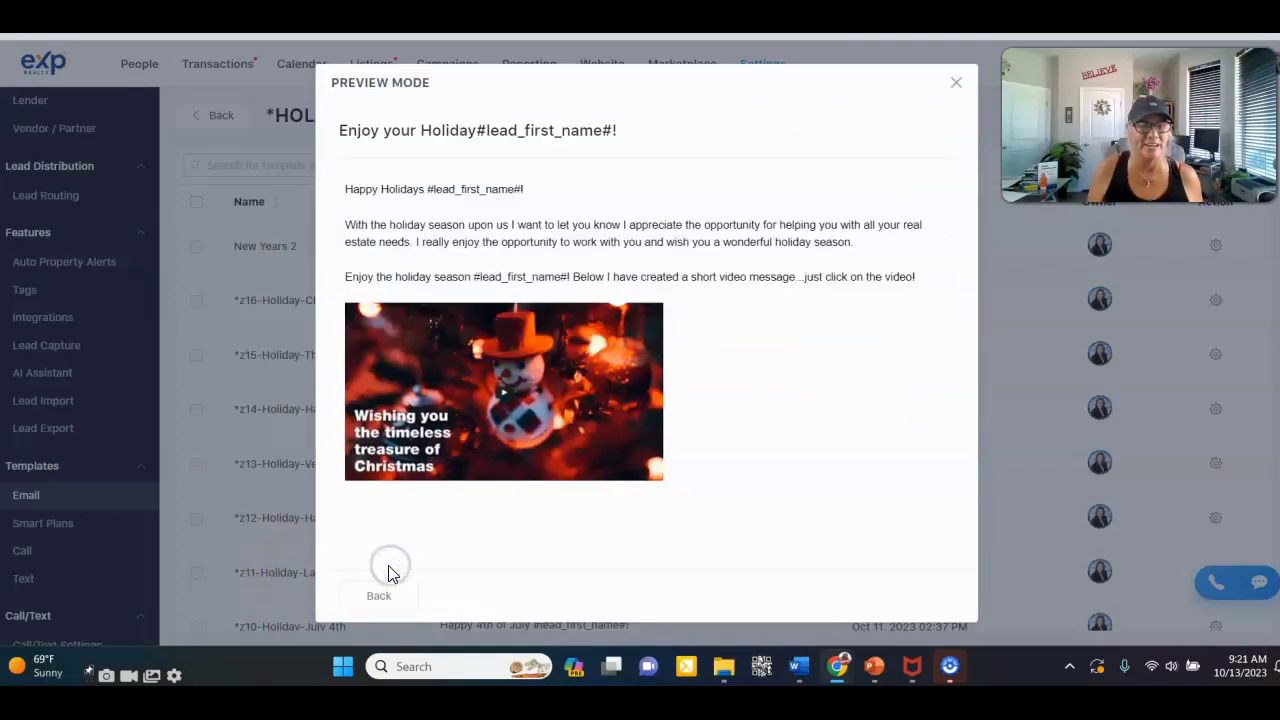
click(450, 418)
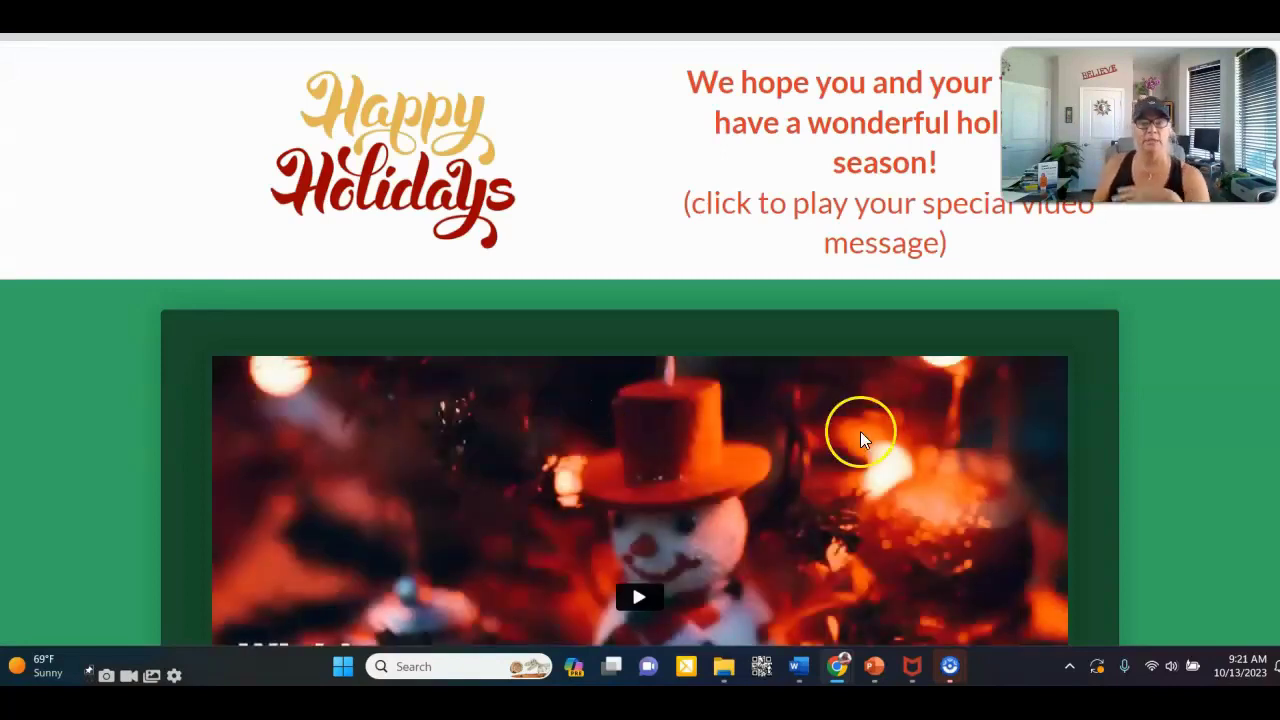
scroll(863, 431, down, 3)
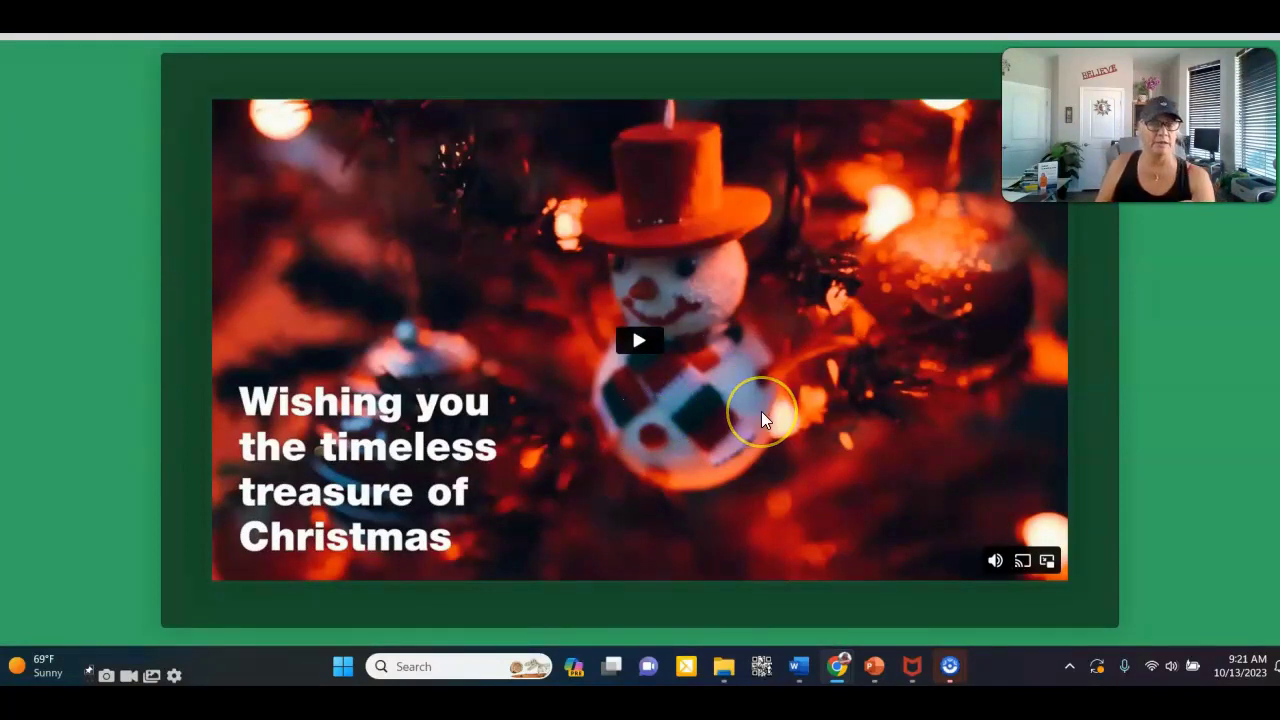
scroll(760, 418, up, 3)
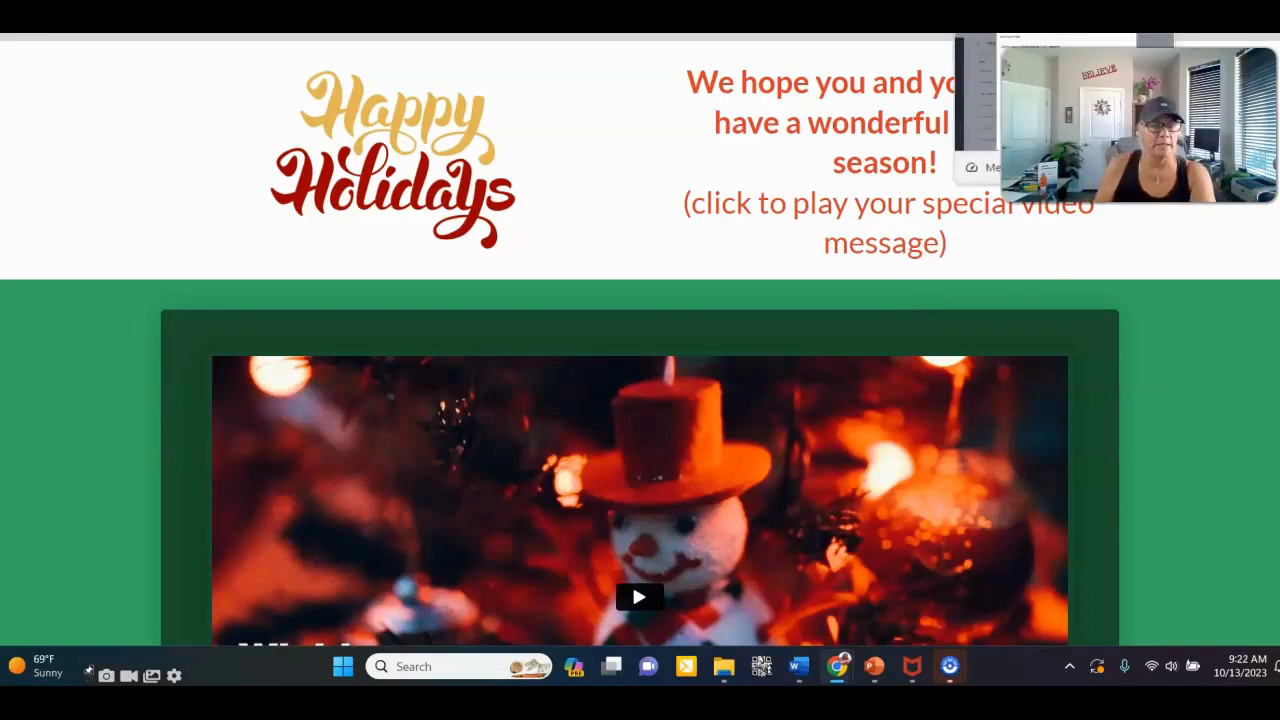
scroll(869, 569, down, 4)
scroll(723, 352, down, 1)
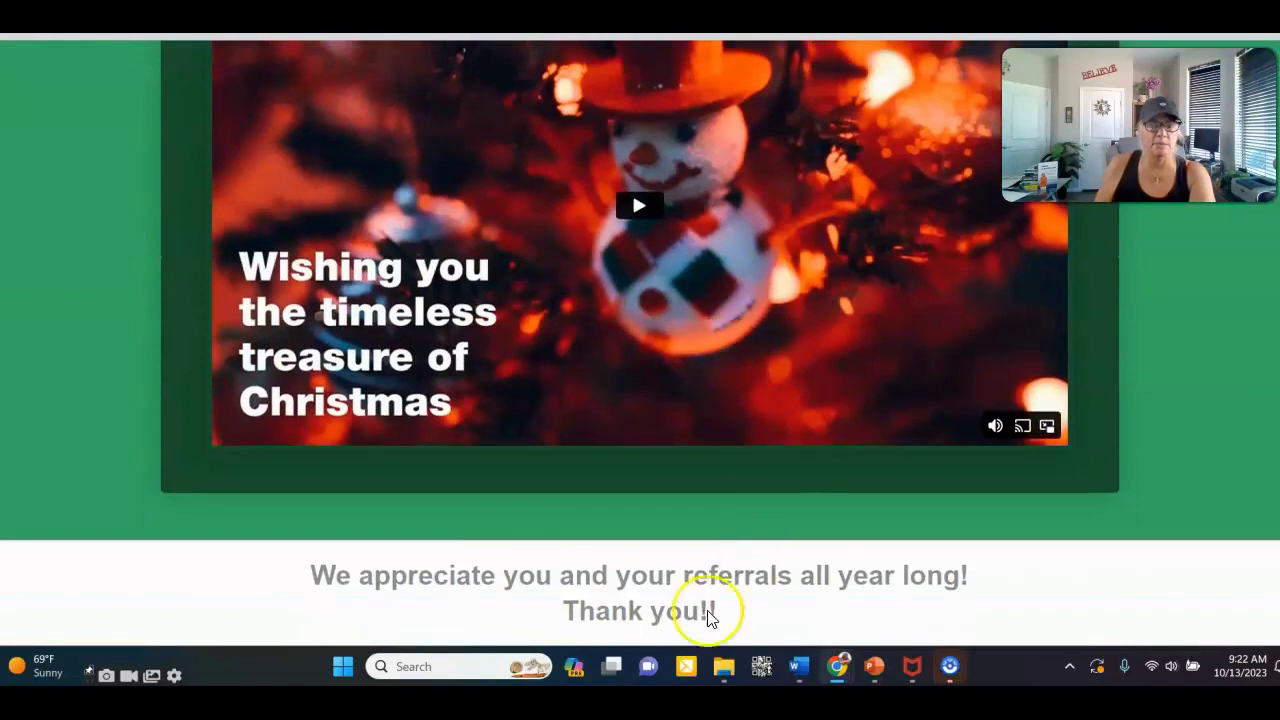
- Play the Christmas video message on the landing page, then close the page
click(643, 209)
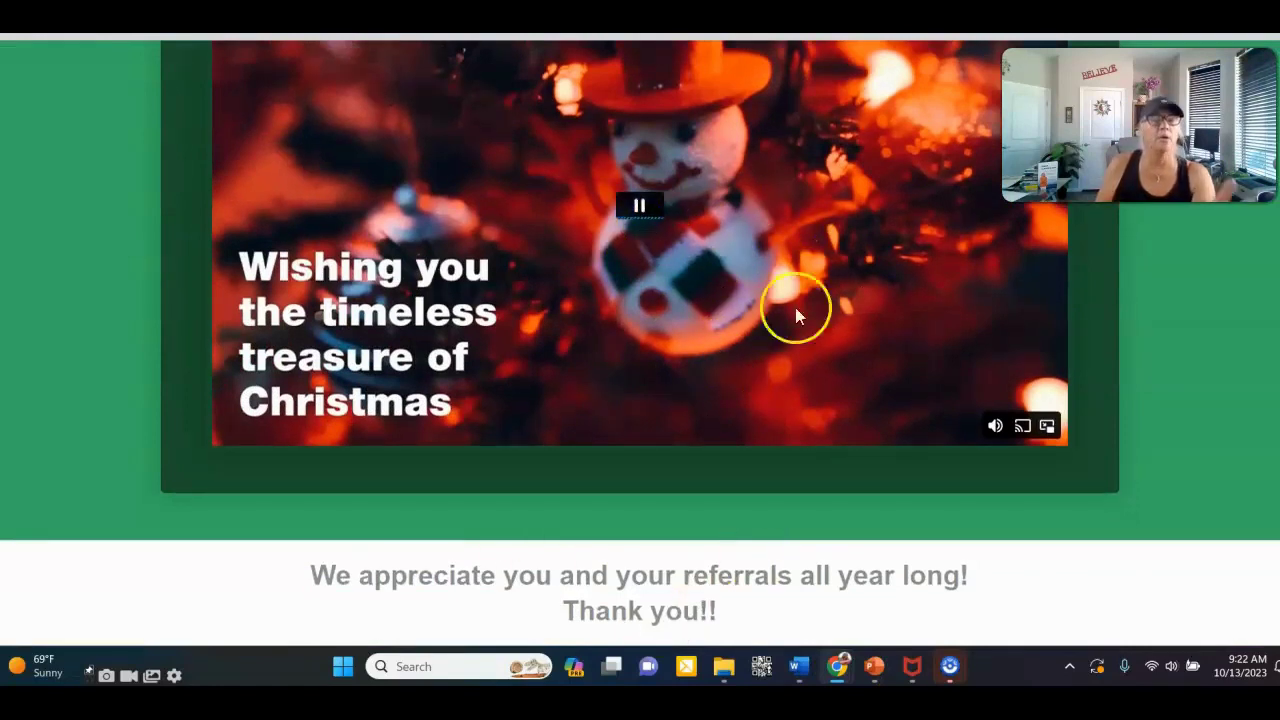
scroll(886, 340, up, 1)
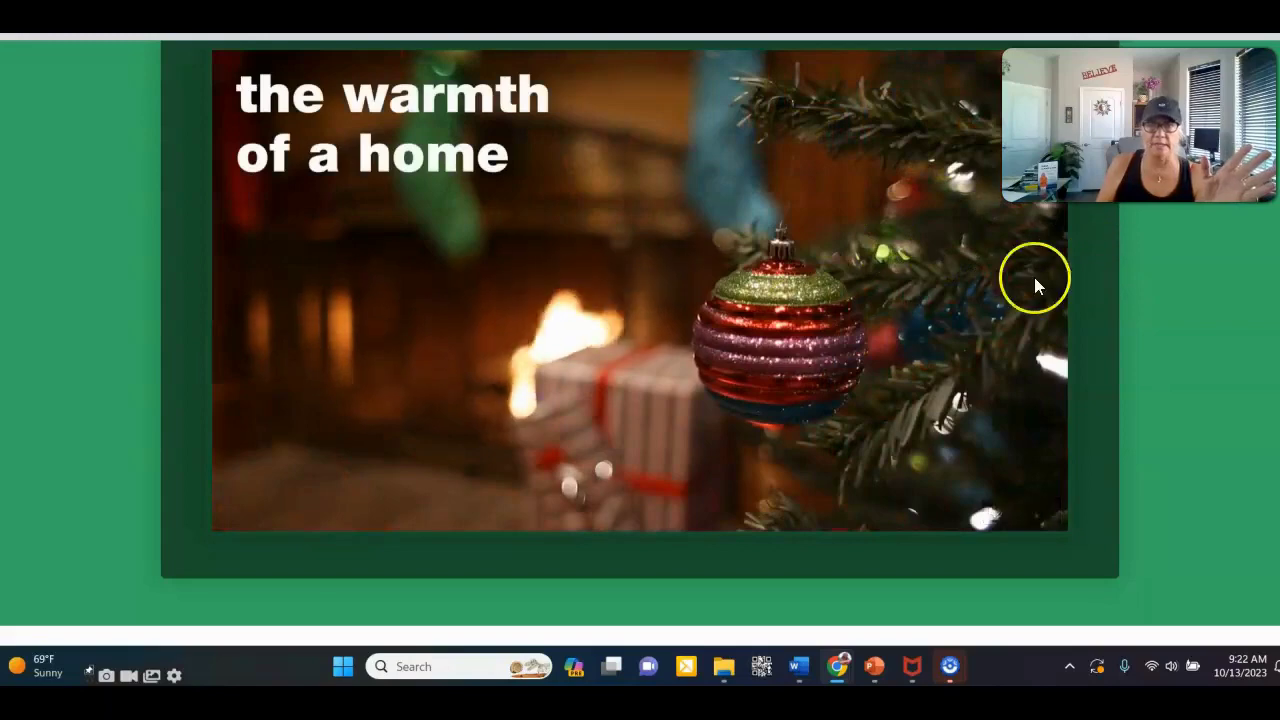
scroll(778, 317, up, 2)
scroll(1109, 340, down, 1)
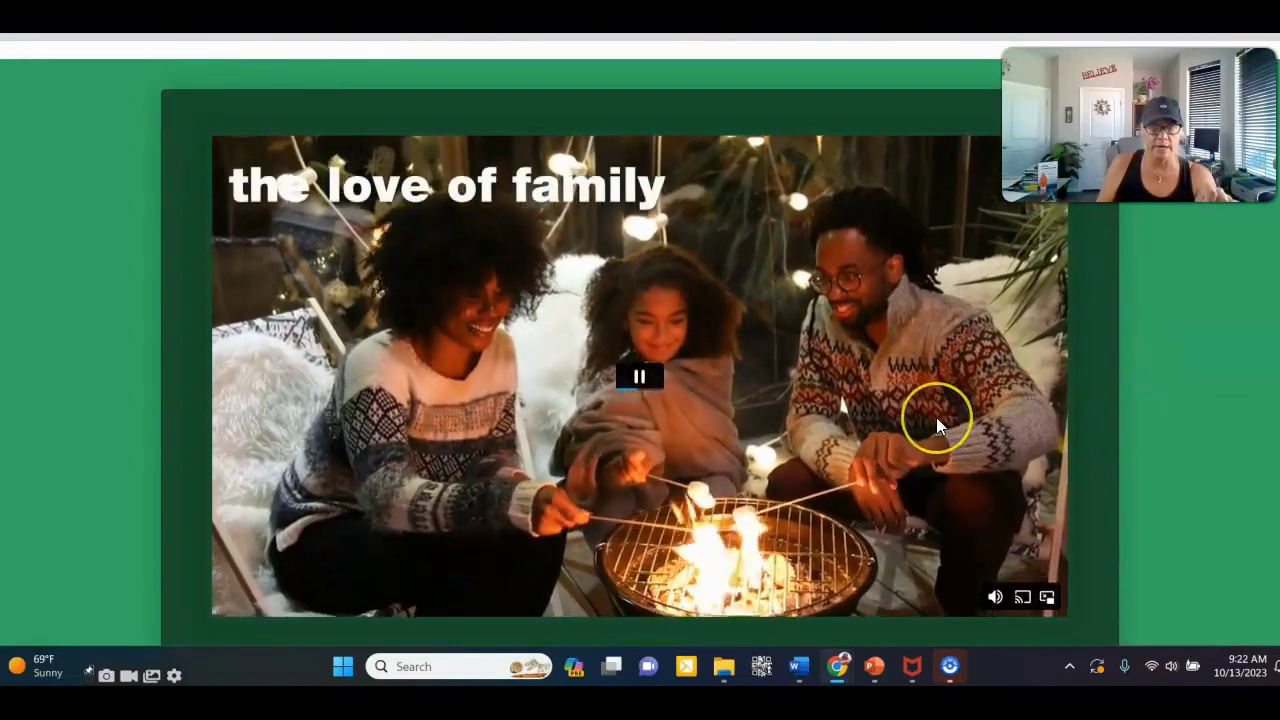
scroll(937, 420, down, 1)
scroll(937, 426, down, 1)
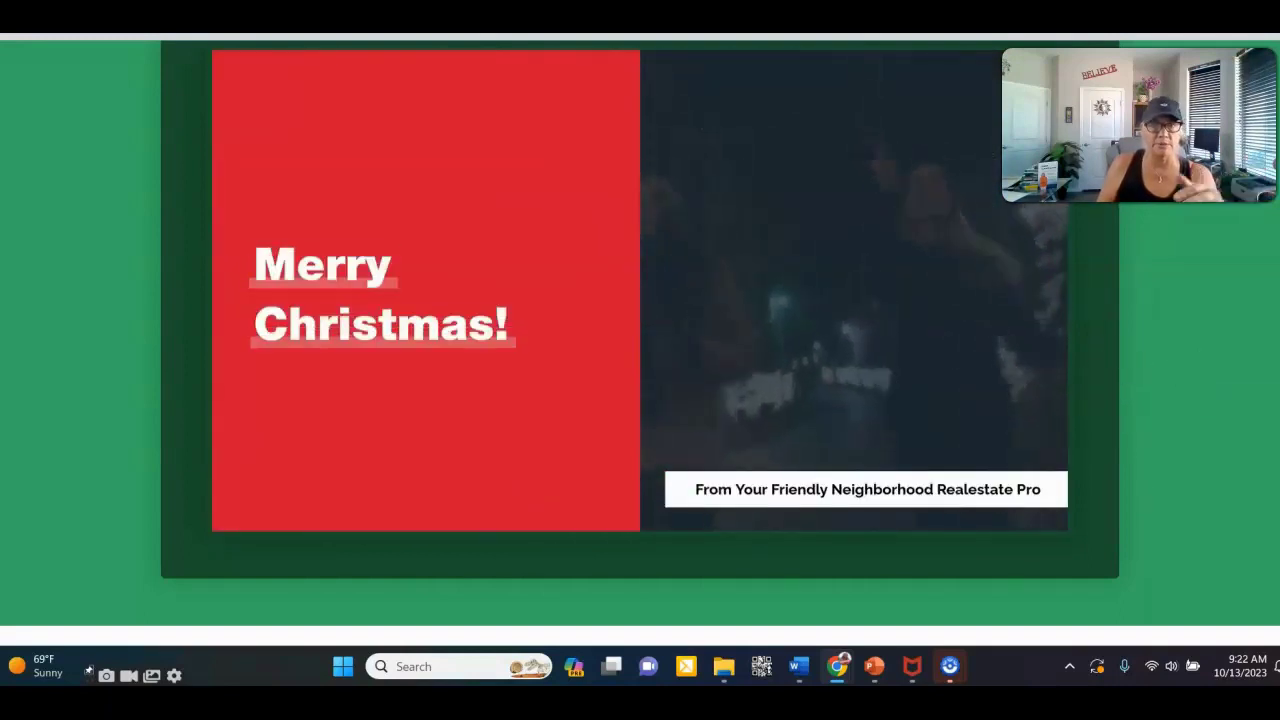
key(ctrl+w)
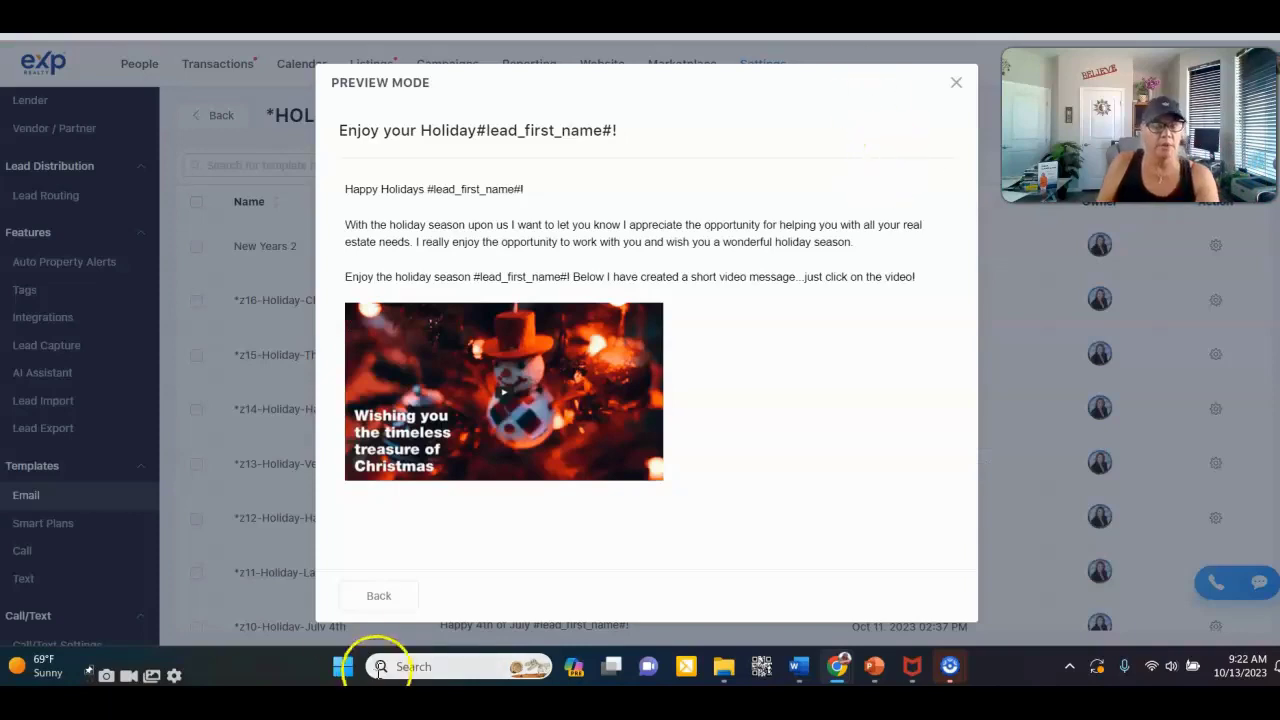
- Leave the email preview and save the *z16-Holiday-Christmas template
click(353, 597)
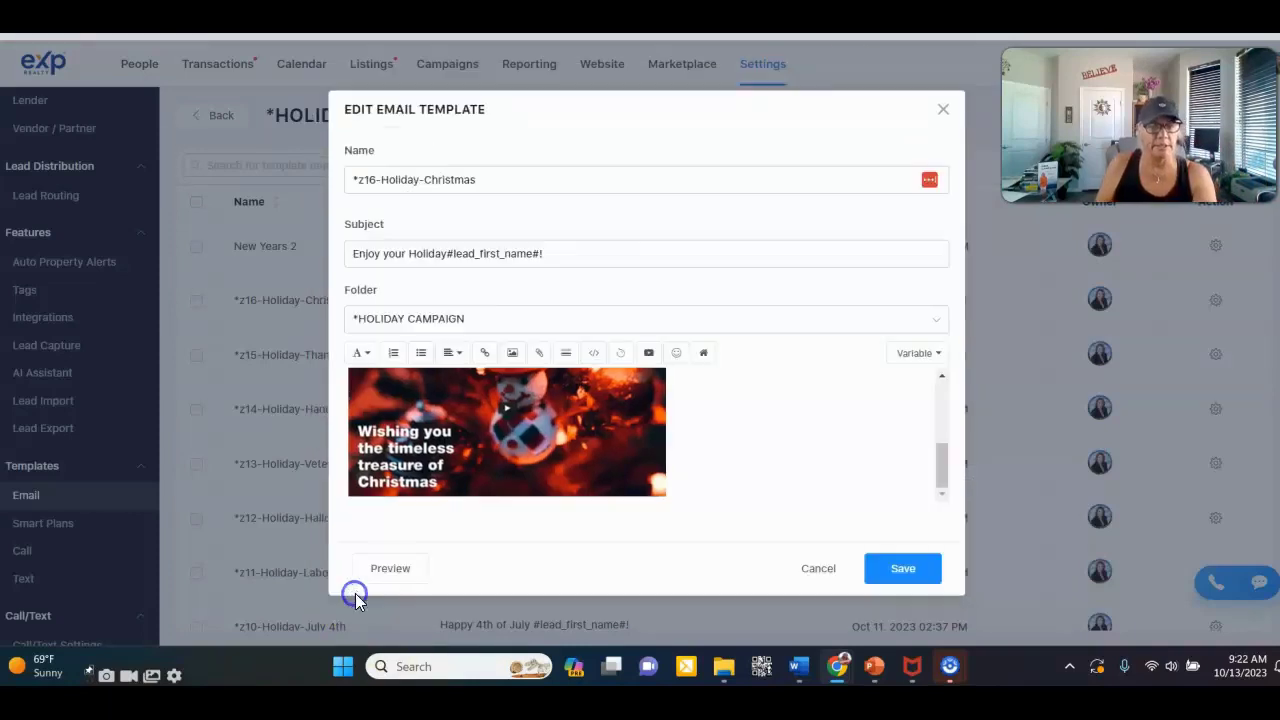
click(897, 569)
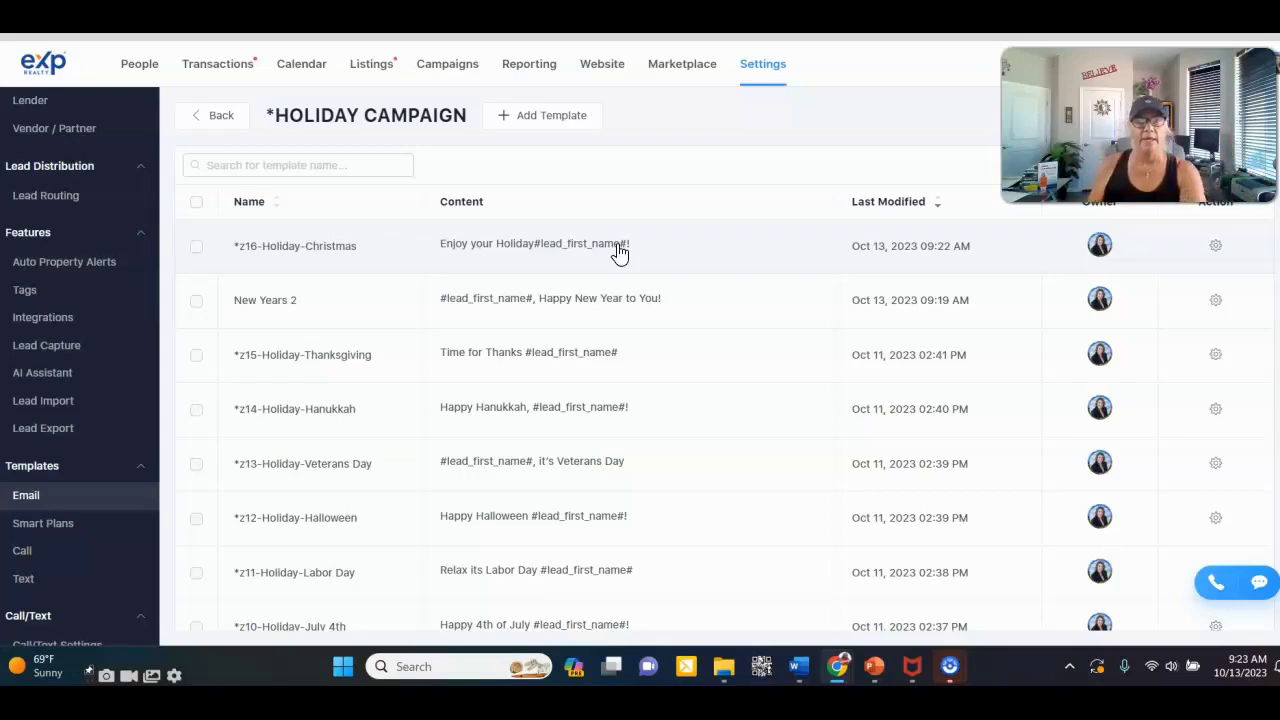
click(826, 332)
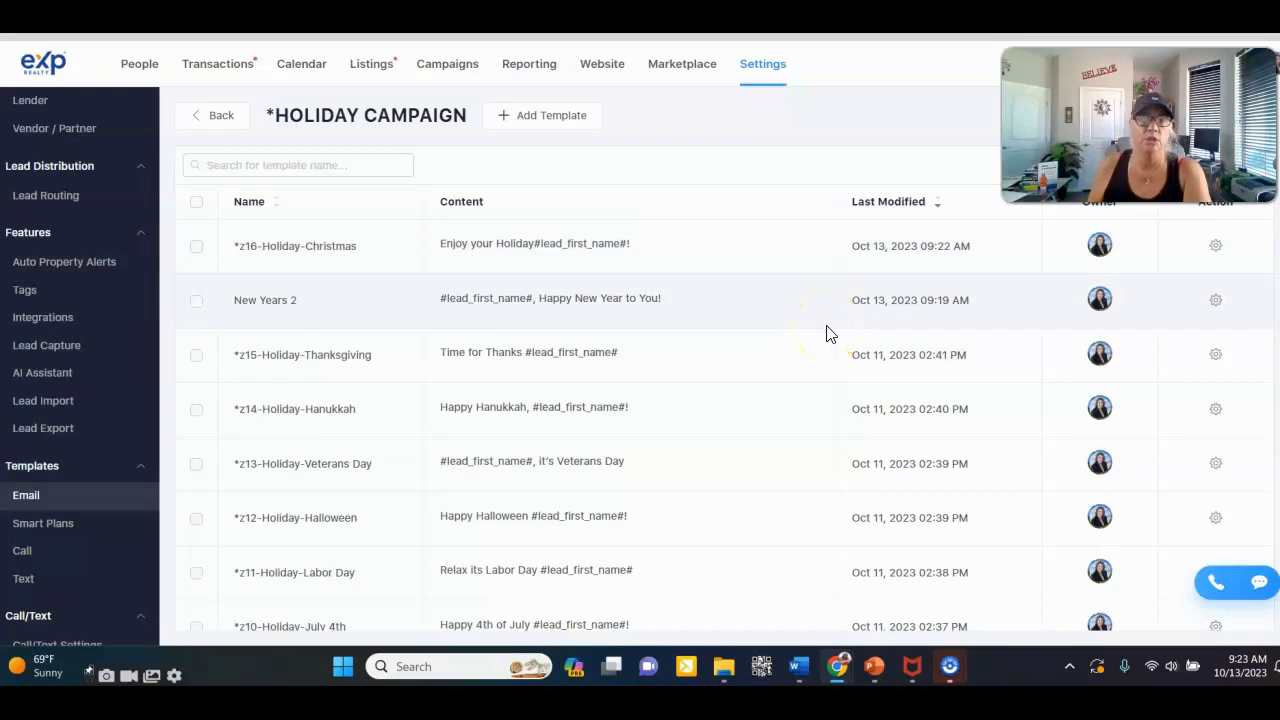
- Open the Smart Plans list in the Campaigns area and look through the personal plans
click(430, 66)
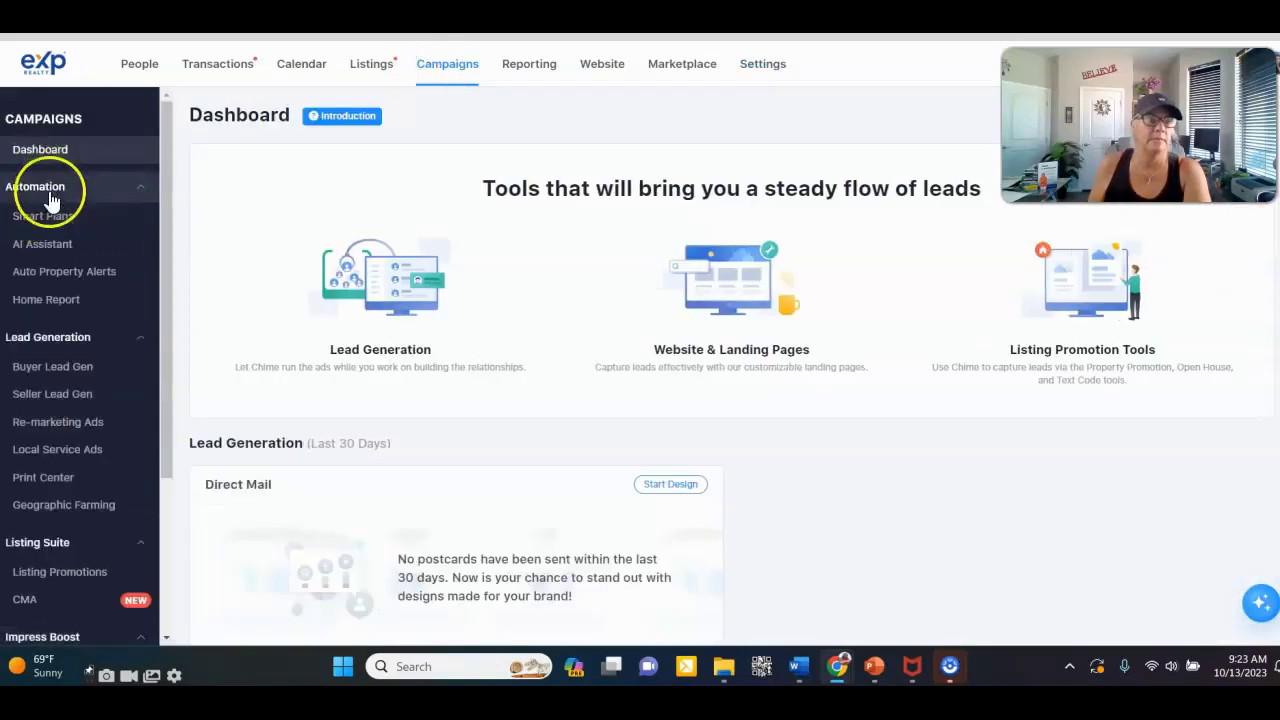
click(45, 217)
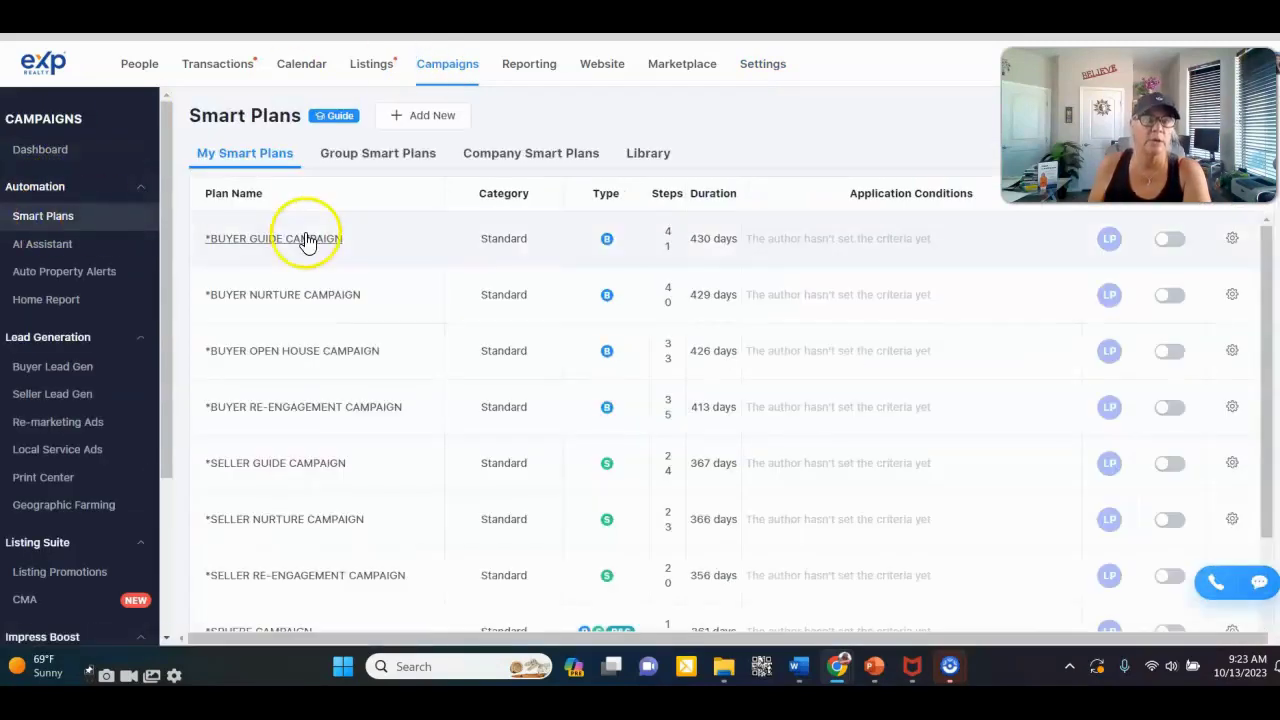
click(340, 168)
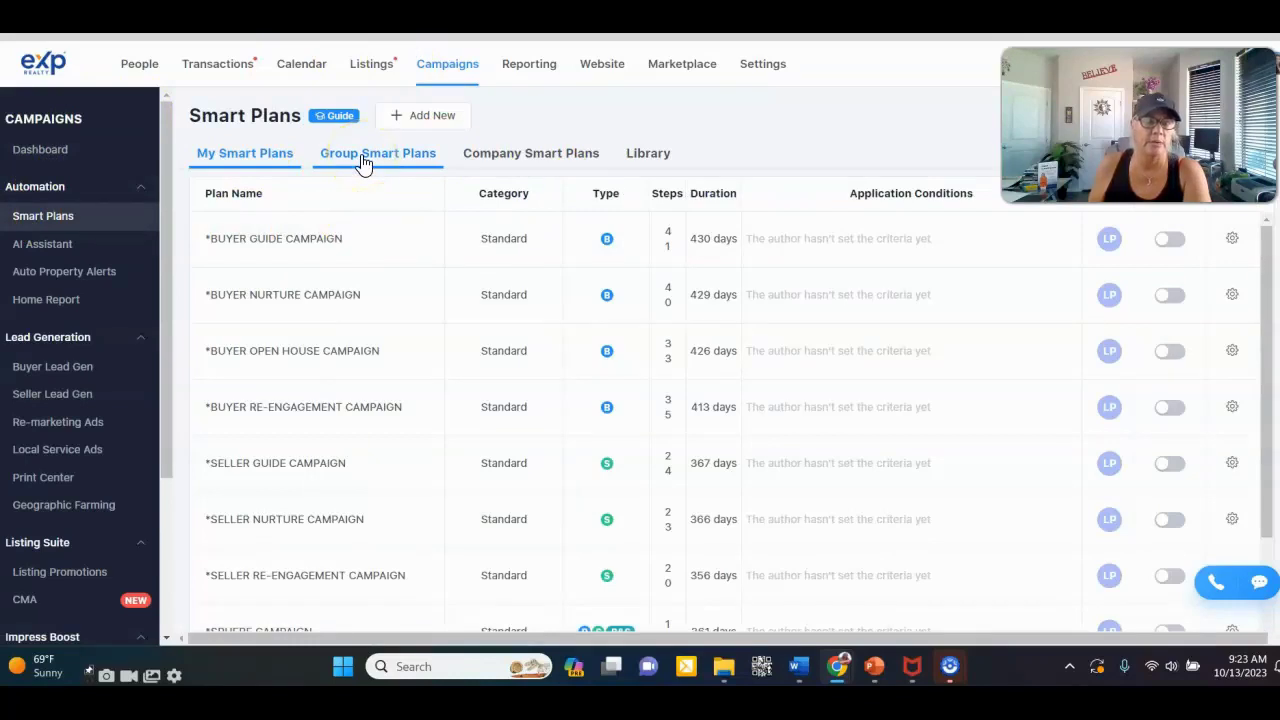
scroll(403, 337, down, 2)
scroll(410, 333, up, 2)
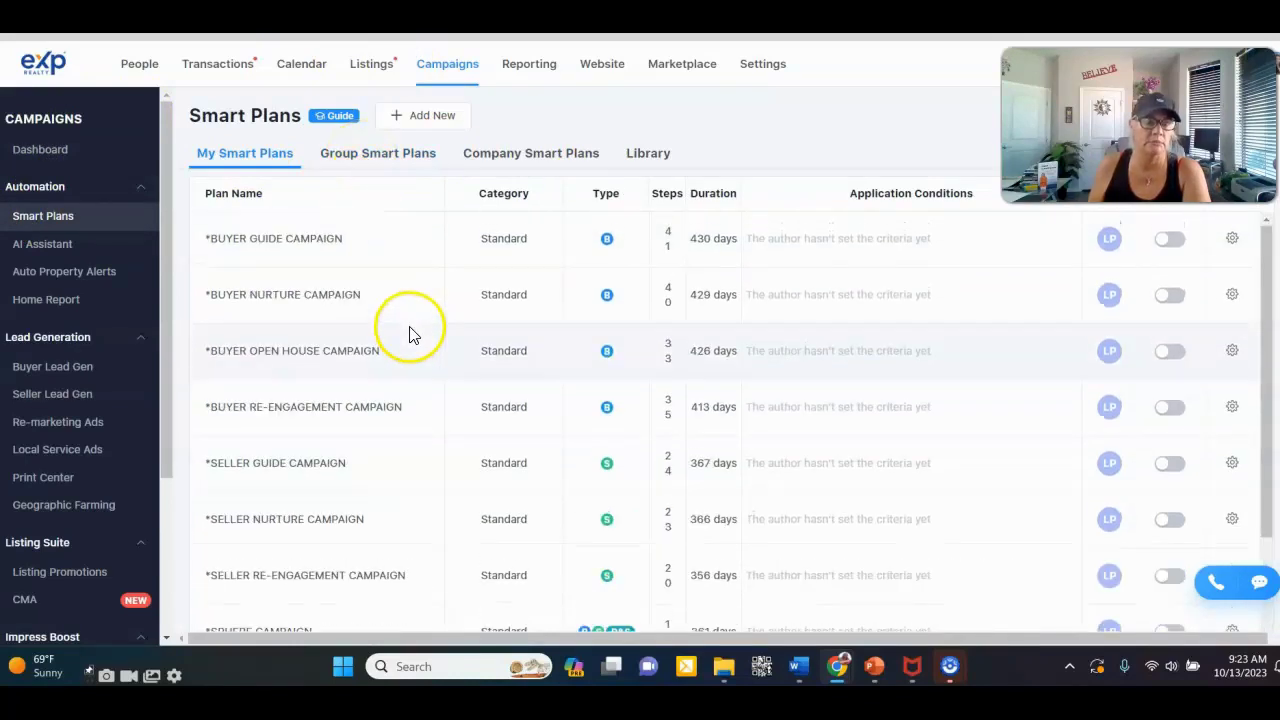